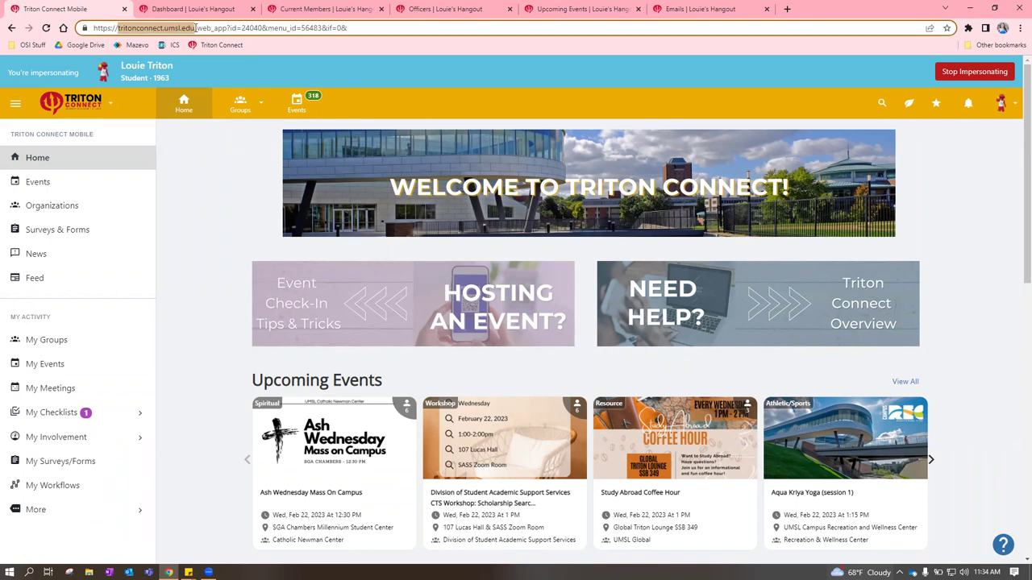
Page the Upcoming Events carousel forward and back, then scroll down to the quick-link tiles
{"action": "left_click", "coordinate": [192, 153]}
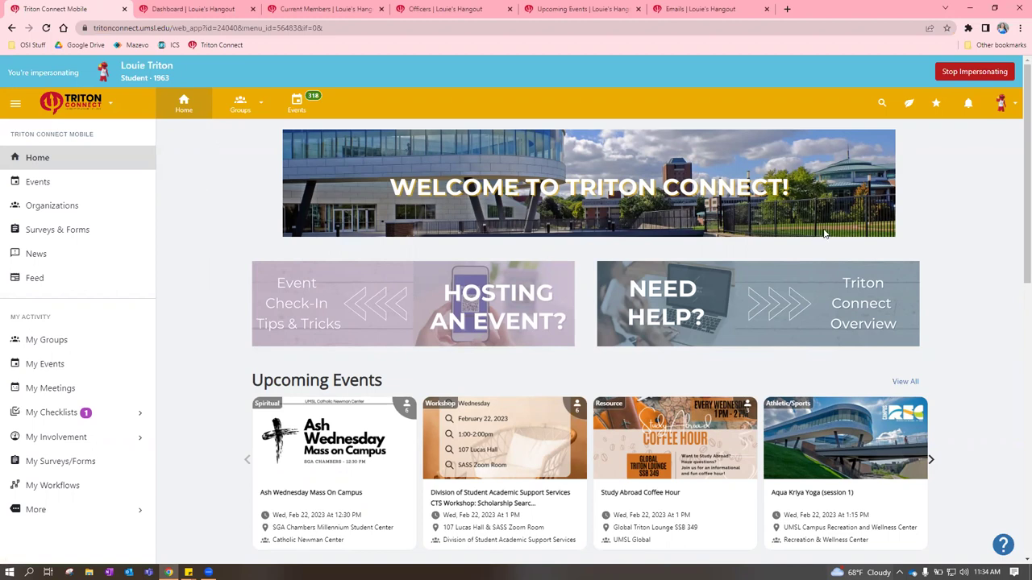
{"action": "scroll", "coordinate": [956, 242], "scroll_direction": "down", "scroll_amount": 2}
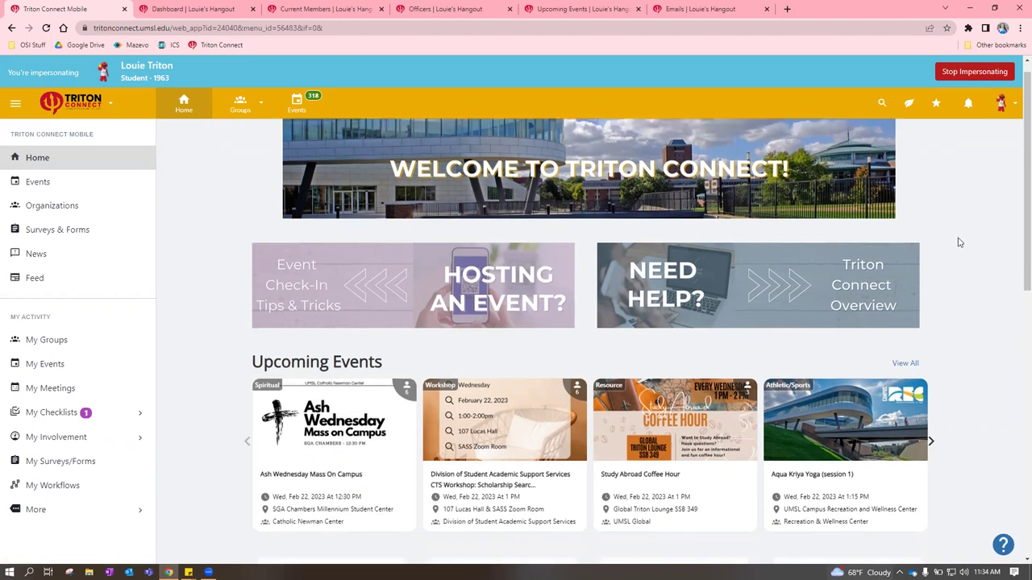
{"action": "scroll", "coordinate": [951, 254], "scroll_direction": "up", "scroll_amount": 2}
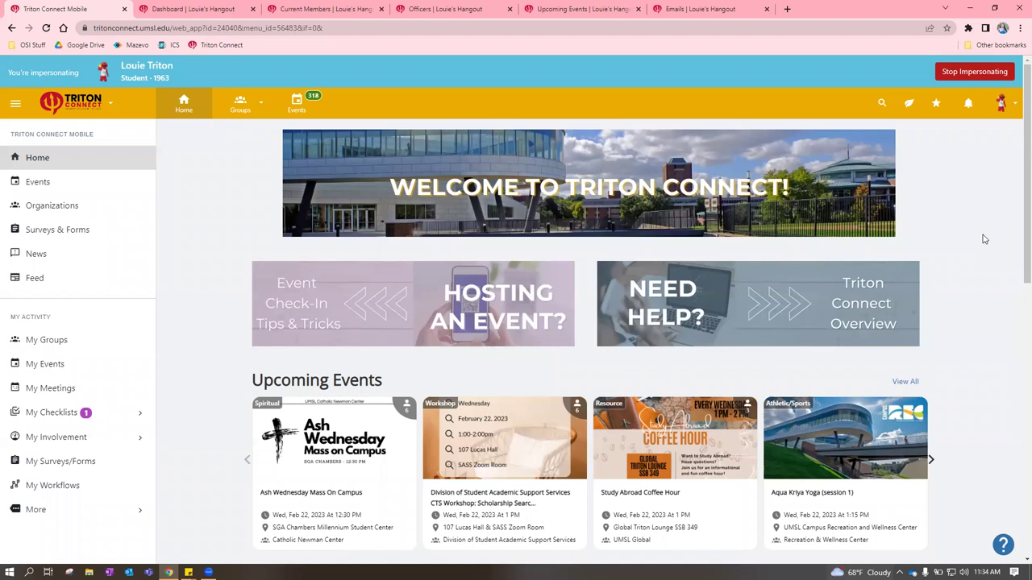
{"action": "scroll", "coordinate": [983, 239], "scroll_direction": "down", "scroll_amount": 2}
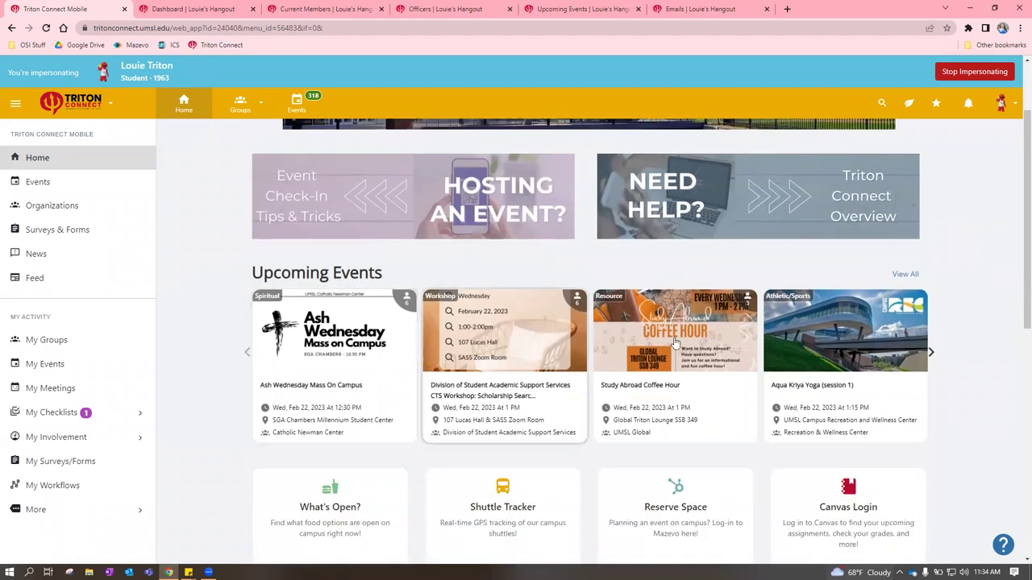
{"action": "left_click", "coordinate": [929, 353]}
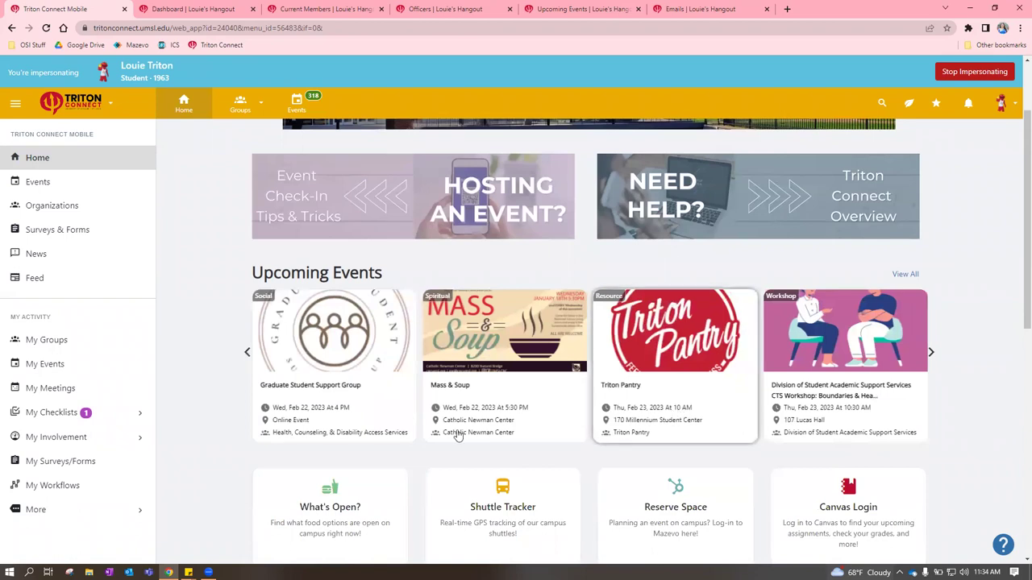
{"action": "left_click", "coordinate": [246, 352]}
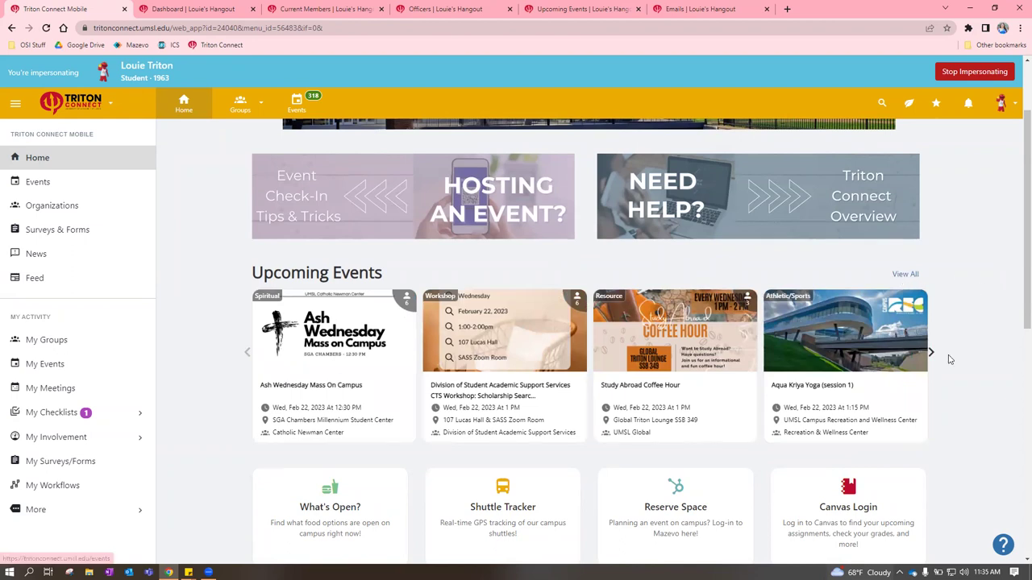
{"action": "scroll", "coordinate": [946, 357], "scroll_direction": "down", "scroll_amount": 2}
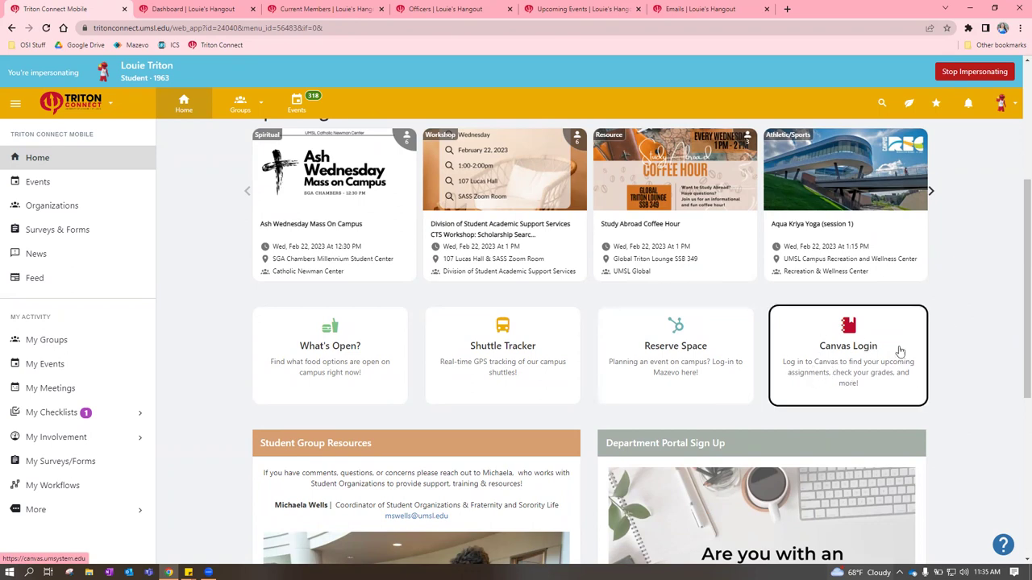
{"action": "scroll", "coordinate": [971, 320], "scroll_direction": "down", "scroll_amount": 1}
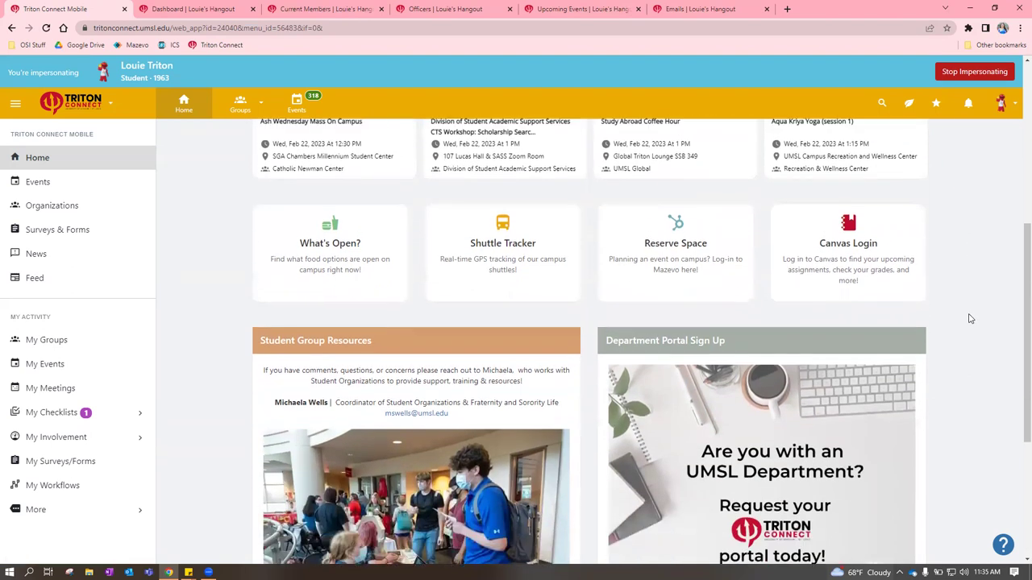
{"action": "scroll", "coordinate": [887, 339], "scroll_direction": "up", "scroll_amount": 1}
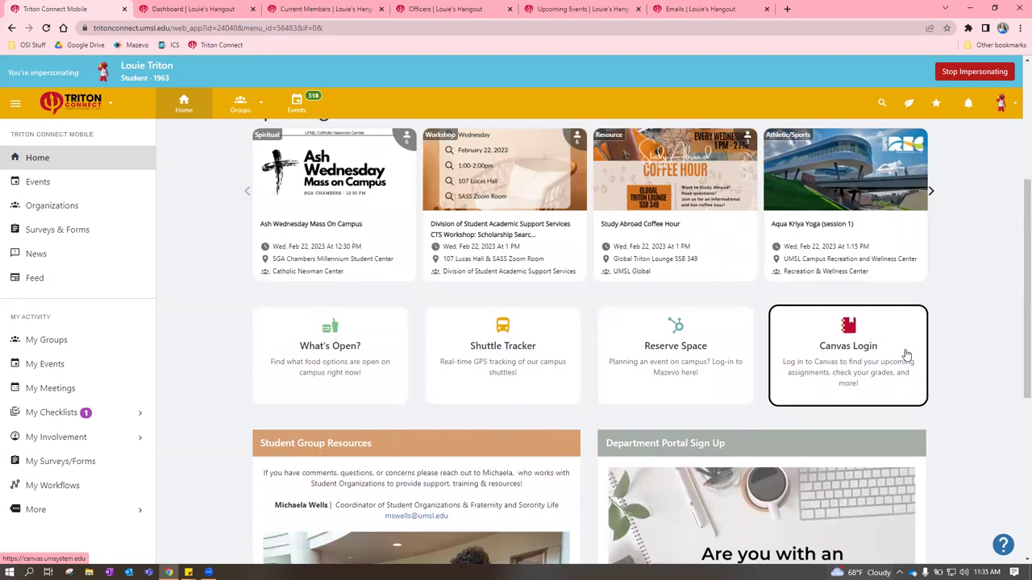
{"action": "scroll", "coordinate": [924, 343], "scroll_direction": "down", "scroll_amount": 3}
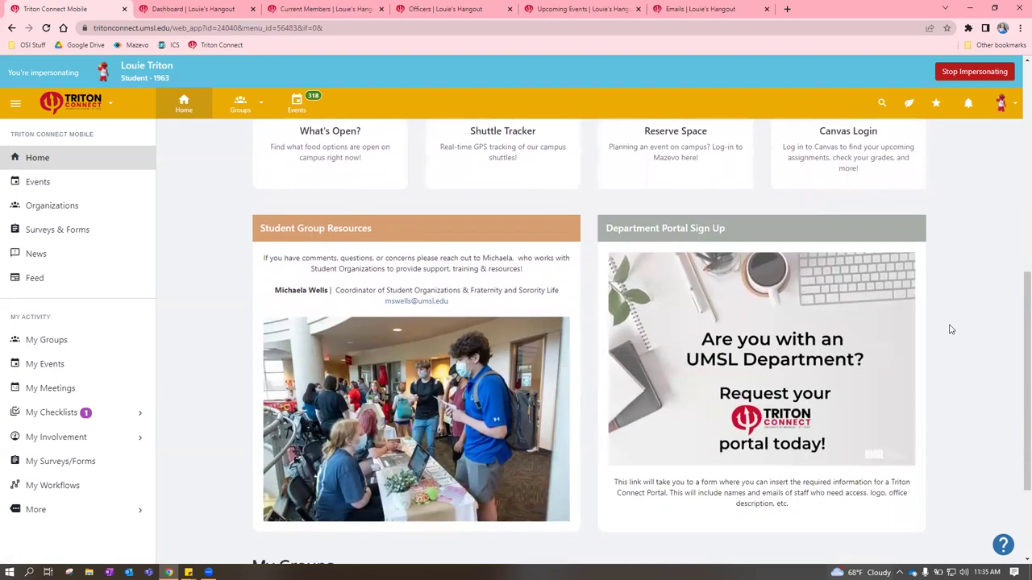
{"action": "scroll", "coordinate": [931, 335], "scroll_direction": "down", "scroll_amount": 2}
{"action": "scroll", "coordinate": [931, 332], "scroll_direction": "up", "scroll_amount": 2}
{"action": "scroll", "coordinate": [959, 286], "scroll_direction": "down", "scroll_amount": 1}
{"action": "scroll", "coordinate": [959, 287], "scroll_direction": "up", "scroll_amount": 1}
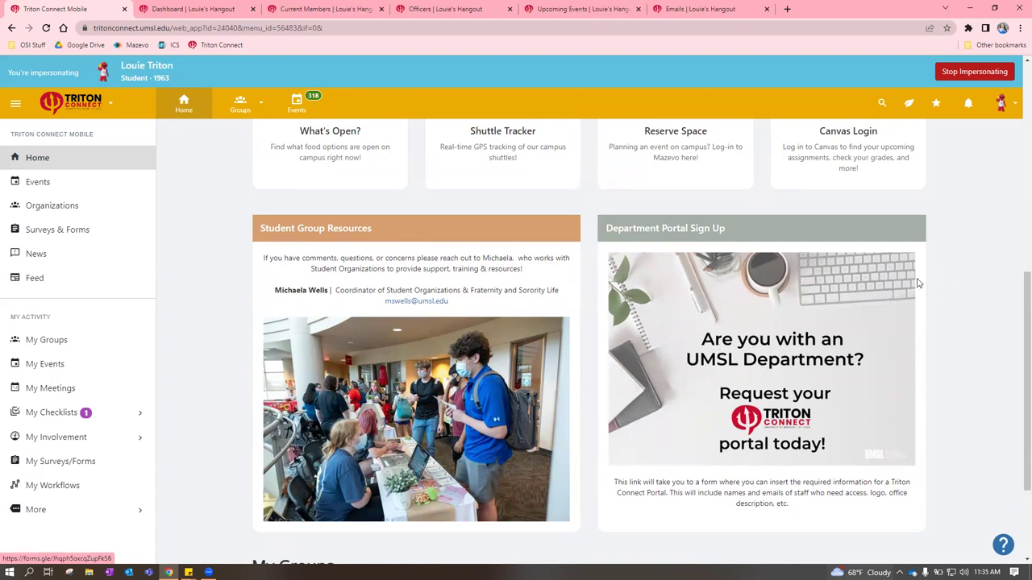
{"action": "scroll", "coordinate": [938, 283], "scroll_direction": "up", "scroll_amount": 4}
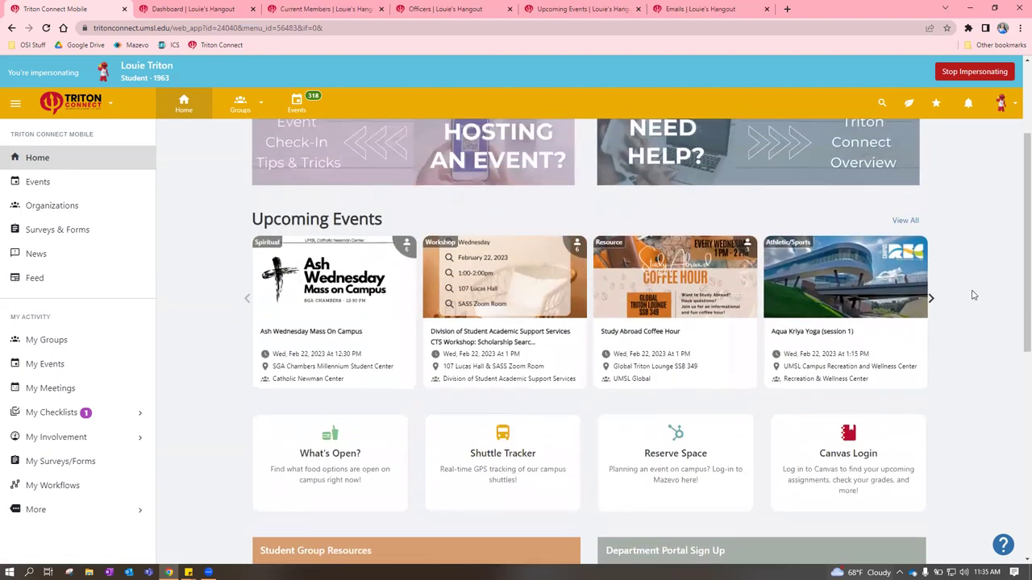
{"action": "scroll", "coordinate": [973, 296], "scroll_direction": "up", "scroll_amount": 1}
Open View All for Upcoming Events and scroll through the 318-event list
{"action": "left_click", "coordinate": [903, 275]}
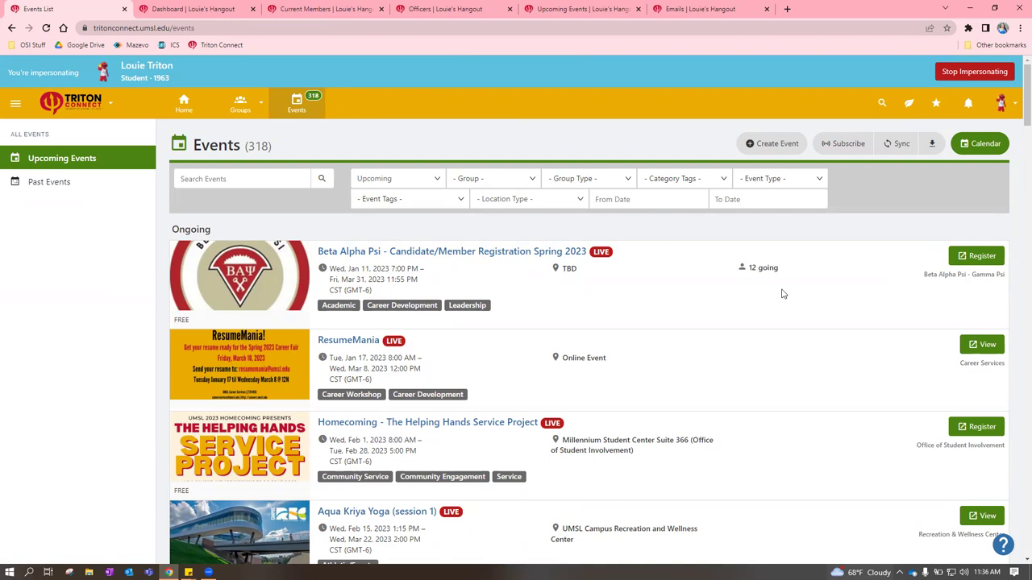
{"action": "scroll", "coordinate": [772, 287], "scroll_direction": "down", "scroll_amount": 1}
{"action": "scroll", "coordinate": [768, 288], "scroll_direction": "up", "scroll_amount": 1}
{"action": "scroll", "coordinate": [389, 324], "scroll_direction": "down", "scroll_amount": 1}
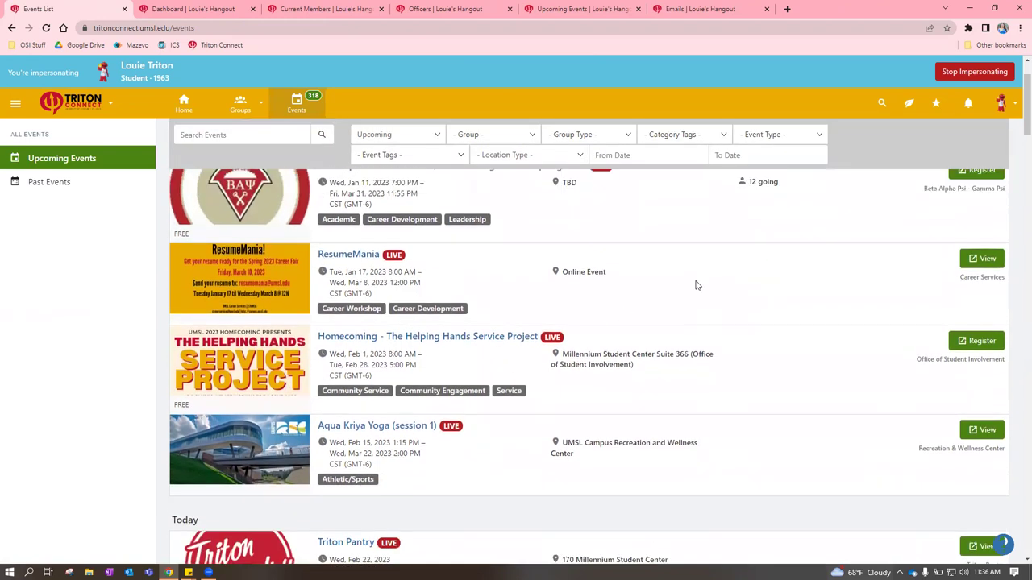
{"action": "scroll", "coordinate": [698, 285], "scroll_direction": "up", "scroll_amount": 1}
{"action": "scroll", "coordinate": [472, 321], "scroll_direction": "down", "scroll_amount": 3}
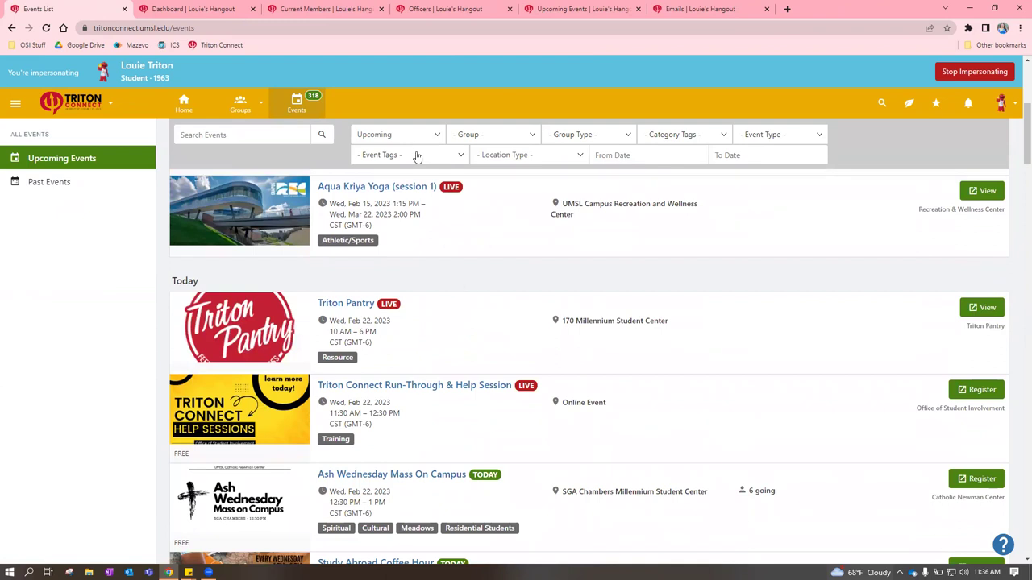
{"action": "left_click", "coordinate": [520, 136]}
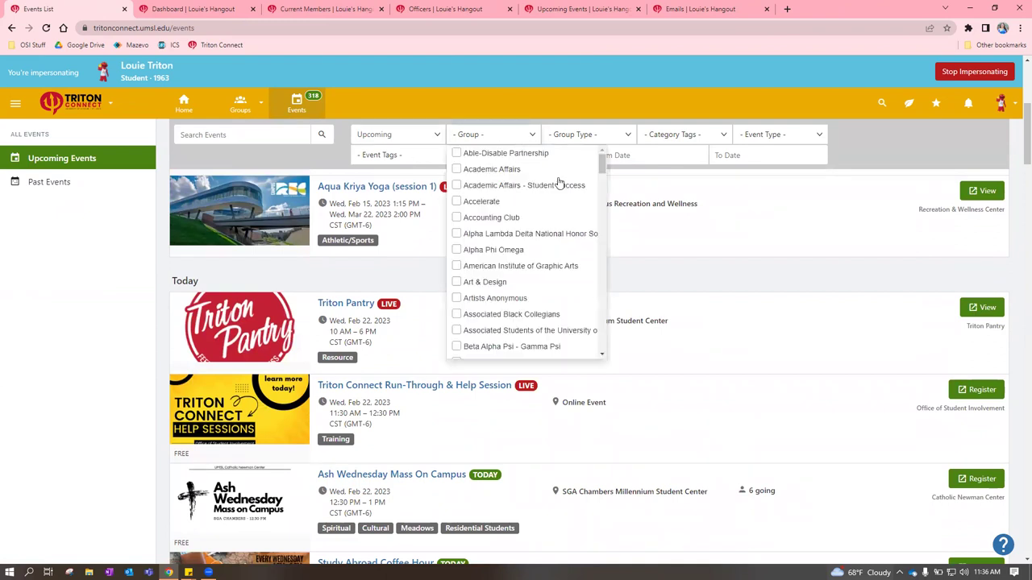
{"action": "left_click", "coordinate": [592, 139]}
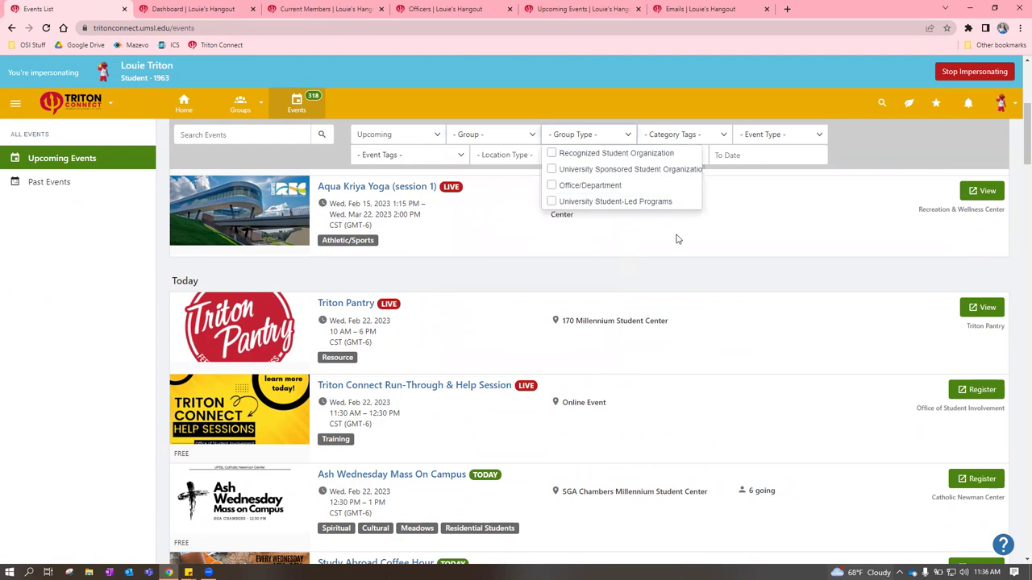
{"action": "left_click", "coordinate": [551, 190]}
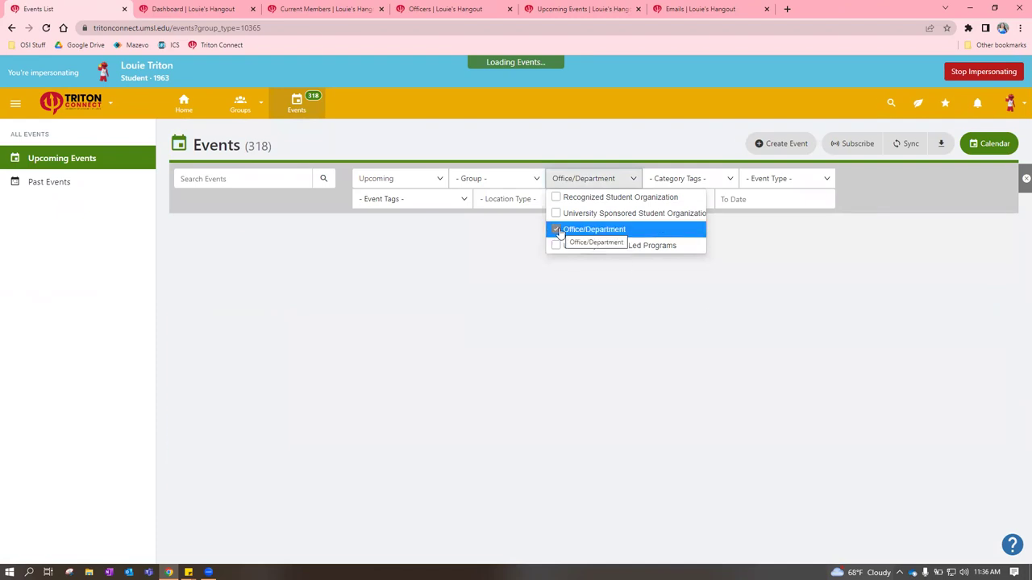
{"action": "scroll", "coordinate": [547, 321], "scroll_direction": "down", "scroll_amount": 5}
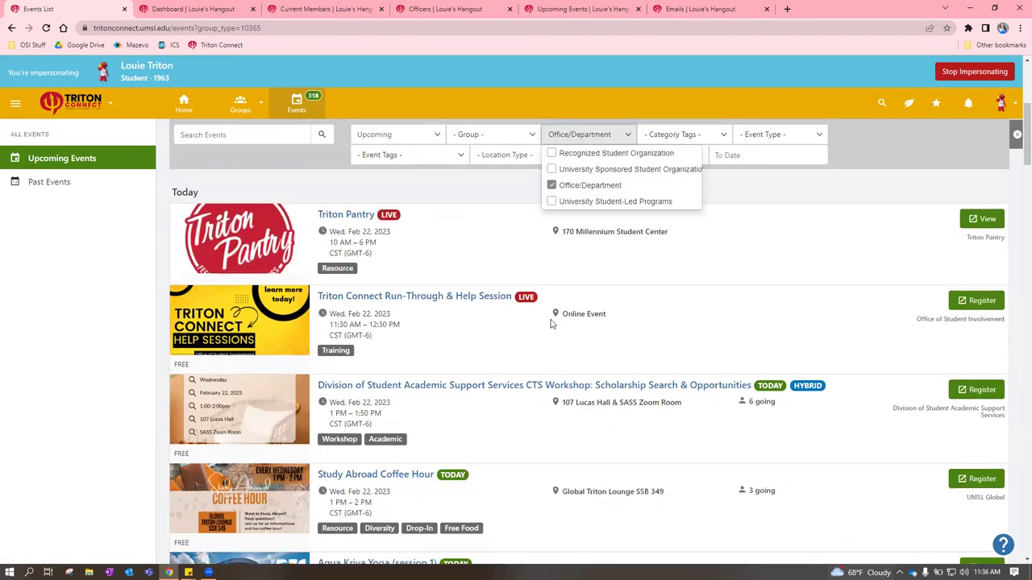
{"action": "scroll", "coordinate": [548, 321], "scroll_direction": "down", "scroll_amount": 1}
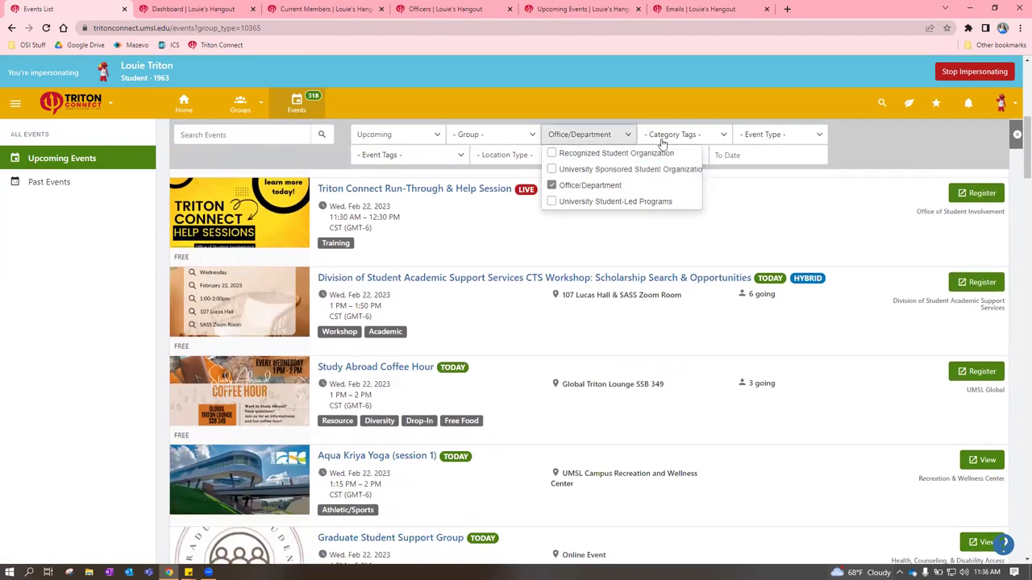
{"action": "left_click", "coordinate": [552, 196]}
{"action": "left_click", "coordinate": [674, 179]}
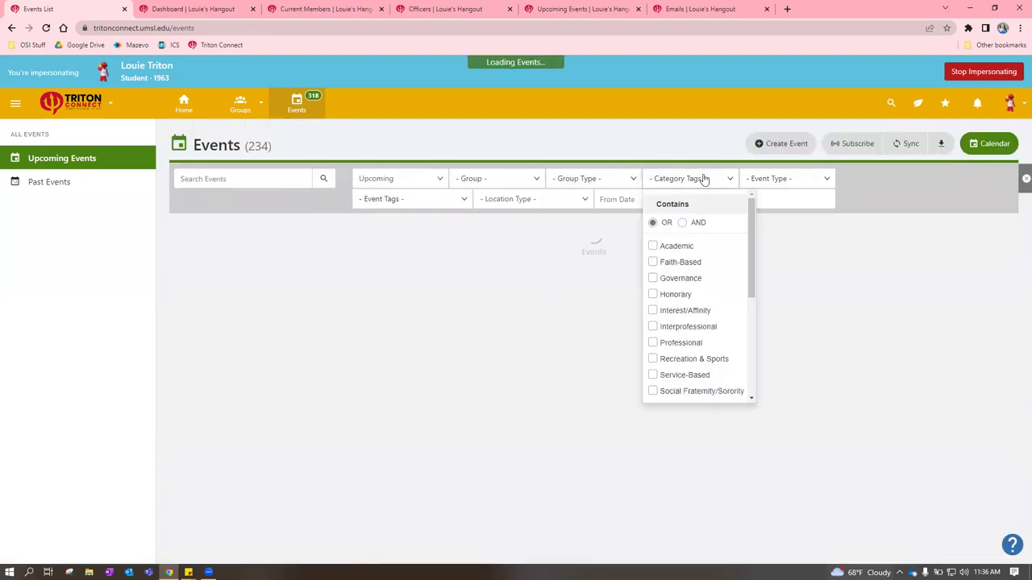
{"action": "scroll", "coordinate": [680, 295], "scroll_direction": "down", "scroll_amount": 3}
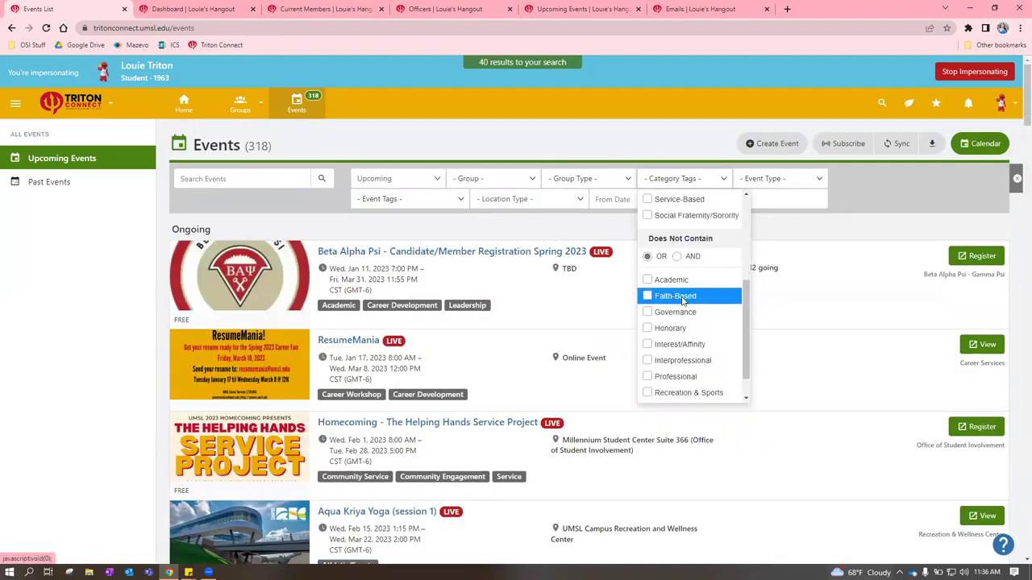
{"action": "scroll", "coordinate": [680, 296], "scroll_direction": "up", "scroll_amount": 3}
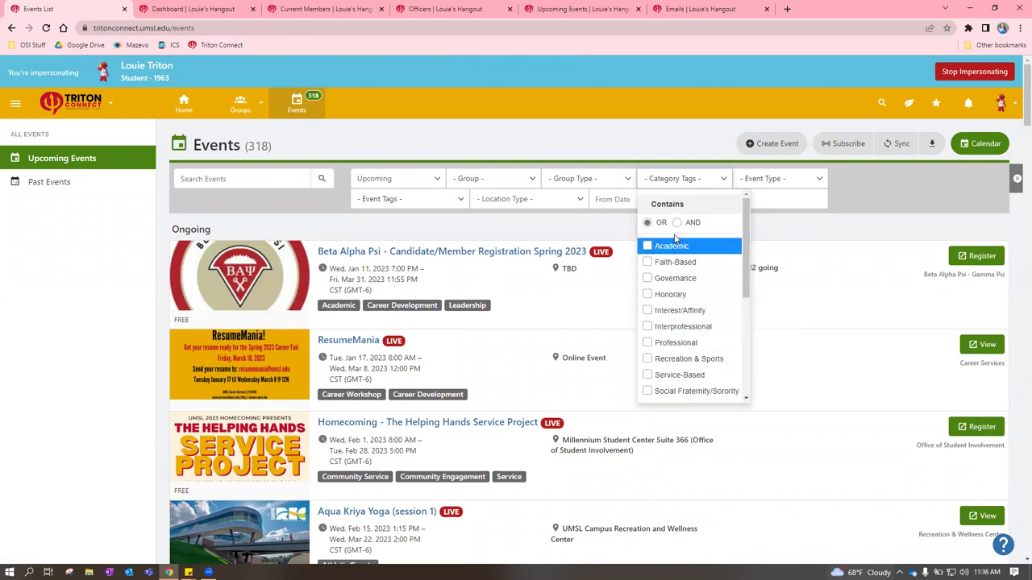
Show the event type filter choices and scroll through the Events list
{"action": "left_click", "coordinate": [758, 186]}
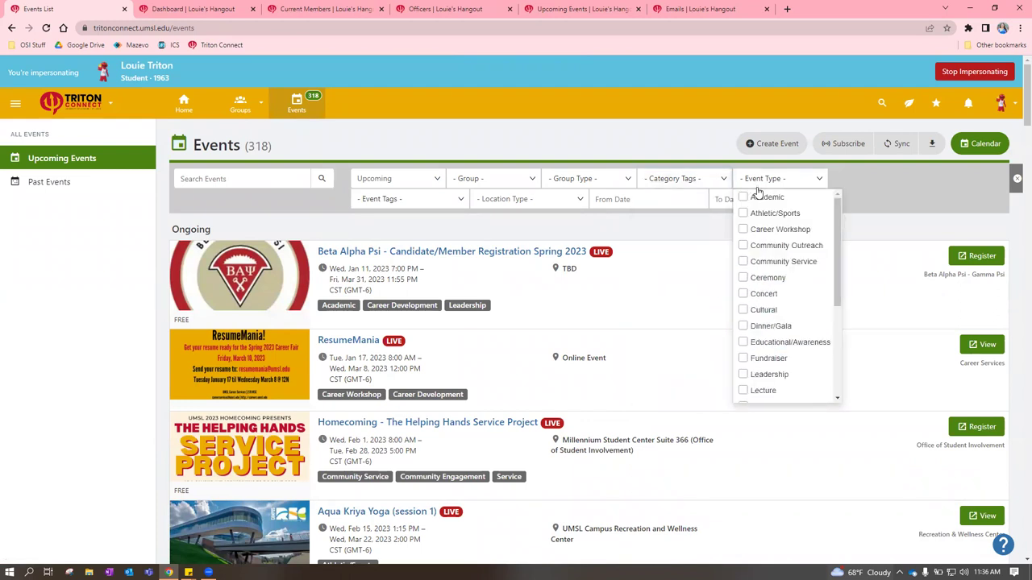
{"action": "scroll", "coordinate": [795, 279], "scroll_direction": "down", "scroll_amount": 3}
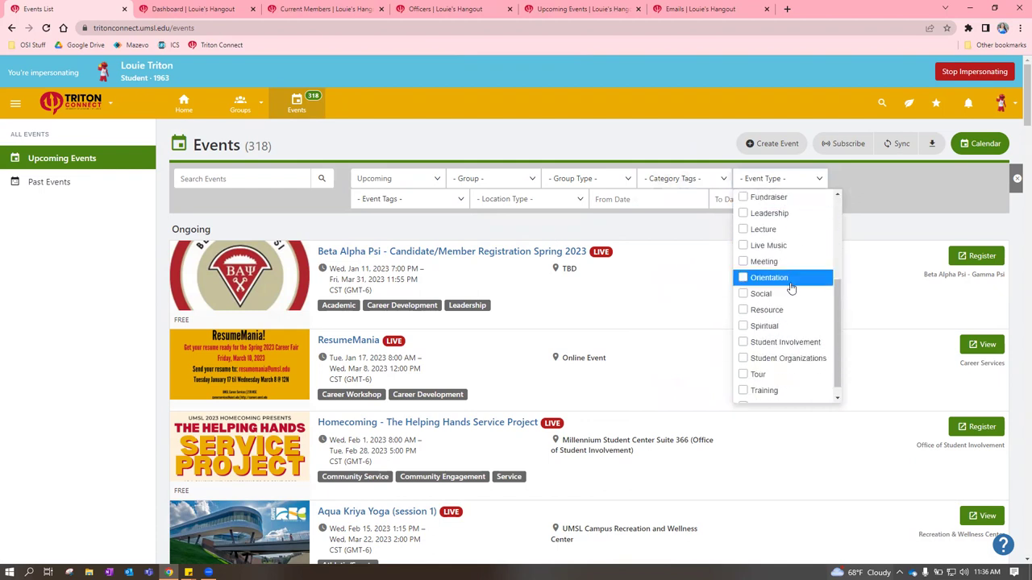
{"action": "scroll", "coordinate": [783, 276], "scroll_direction": "up", "scroll_amount": 1}
{"action": "scroll", "coordinate": [787, 251], "scroll_direction": "down", "scroll_amount": 2}
{"action": "scroll", "coordinate": [786, 251], "scroll_direction": "down", "scroll_amount": 2}
{"action": "scroll", "coordinate": [783, 246], "scroll_direction": "up", "scroll_amount": 3}
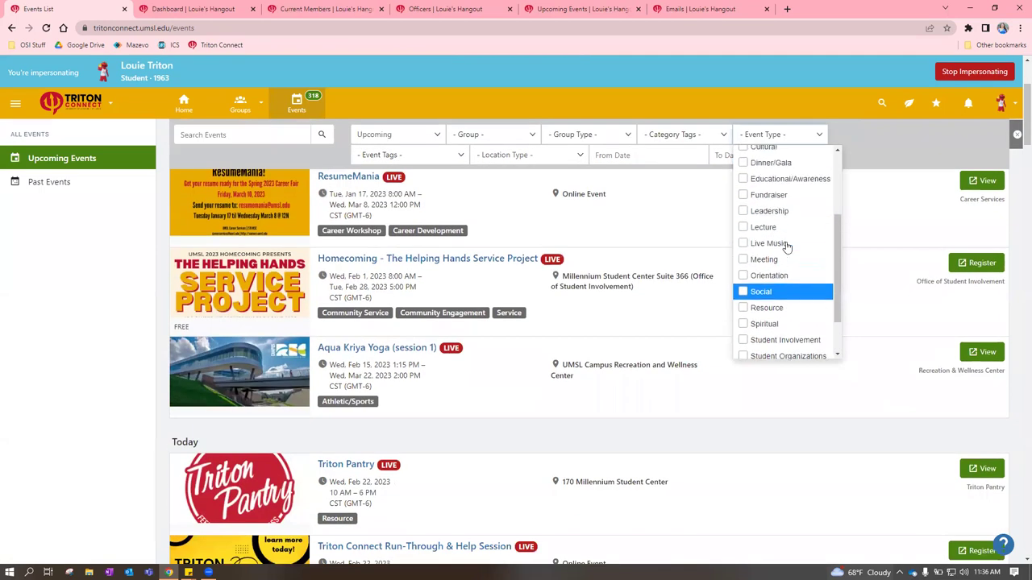
{"action": "scroll", "coordinate": [742, 277], "scroll_direction": "up", "scroll_amount": 2}
{"action": "scroll", "coordinate": [795, 260], "scroll_direction": "up", "scroll_amount": 3}
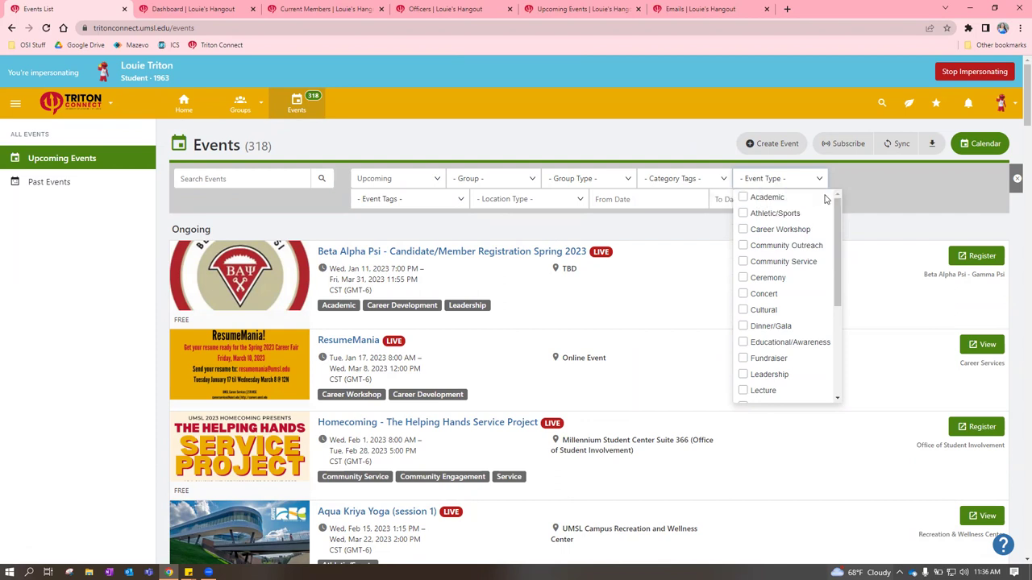
Review the event tag and location type options, closing each without selecting anything
{"action": "left_click", "coordinate": [442, 207]}
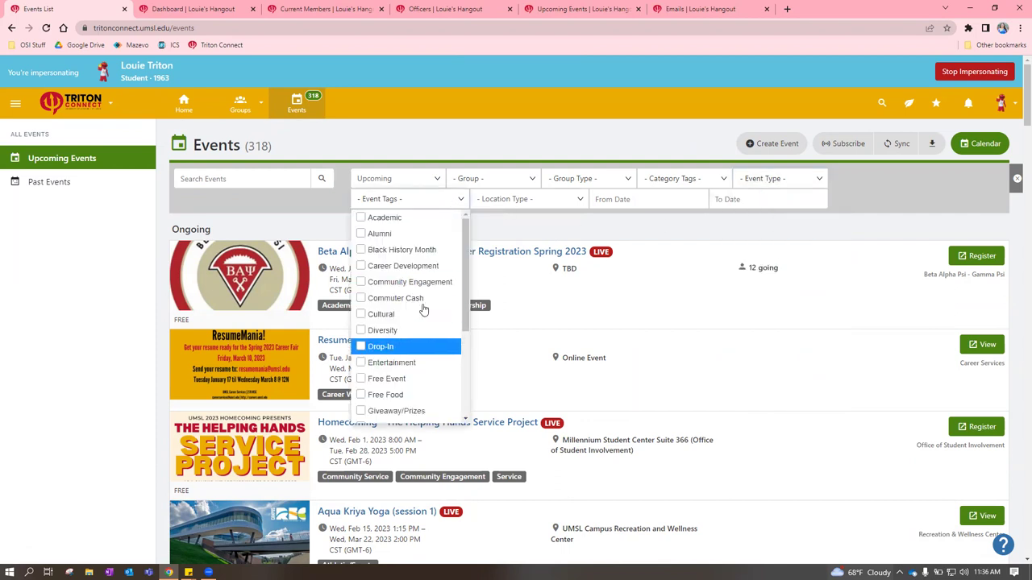
{"action": "scroll", "coordinate": [414, 324], "scroll_direction": "down", "scroll_amount": 2}
{"action": "scroll", "coordinate": [414, 324], "scroll_direction": "down", "scroll_amount": 1}
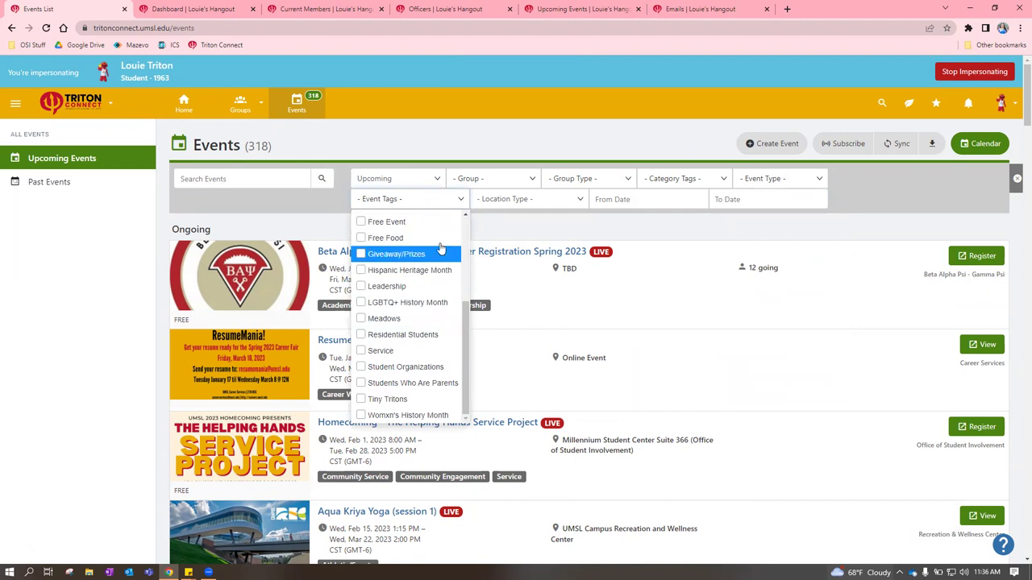
{"action": "left_click", "coordinate": [517, 227]}
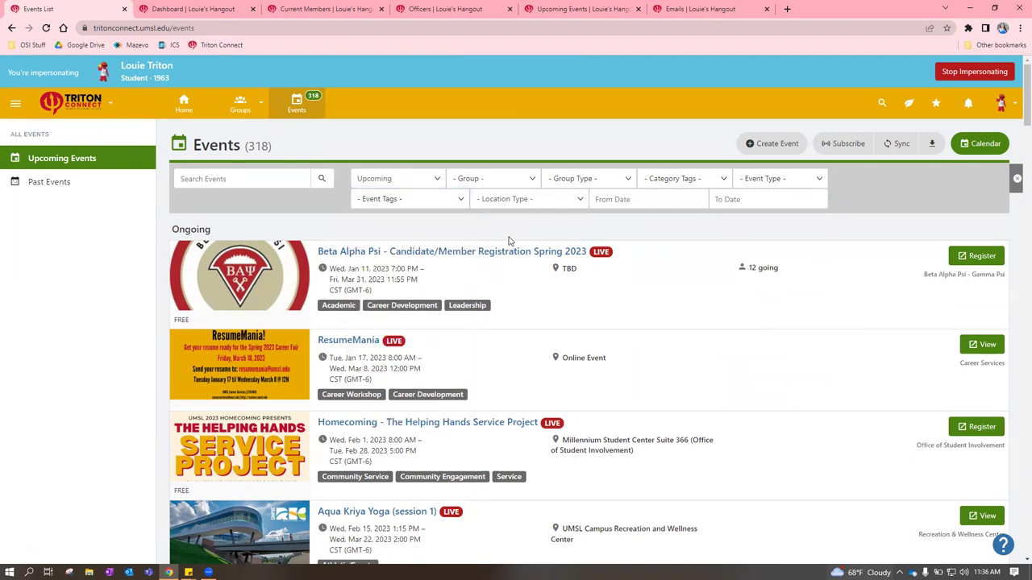
{"action": "left_click", "coordinate": [568, 202]}
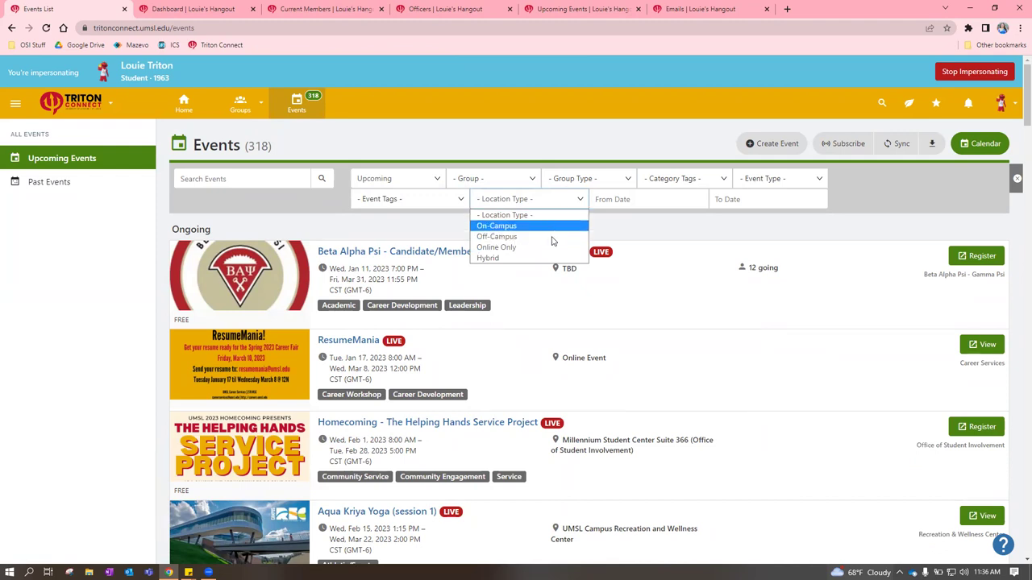
{"action": "left_click", "coordinate": [684, 213]}
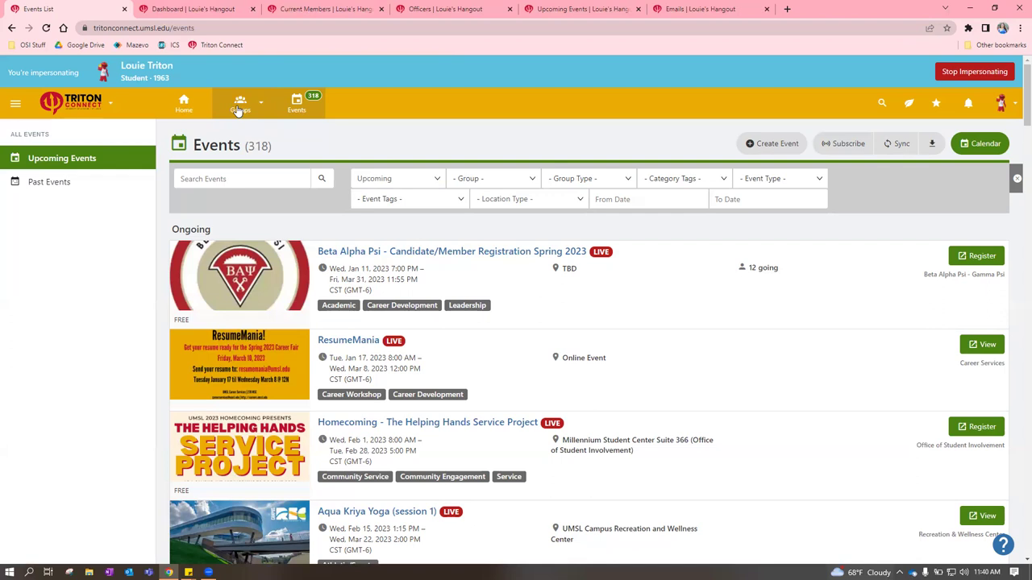
Open Groups > All Groups, scroll the list, and view then close the Group Category options
{"action": "left_click", "coordinate": [239, 111]}
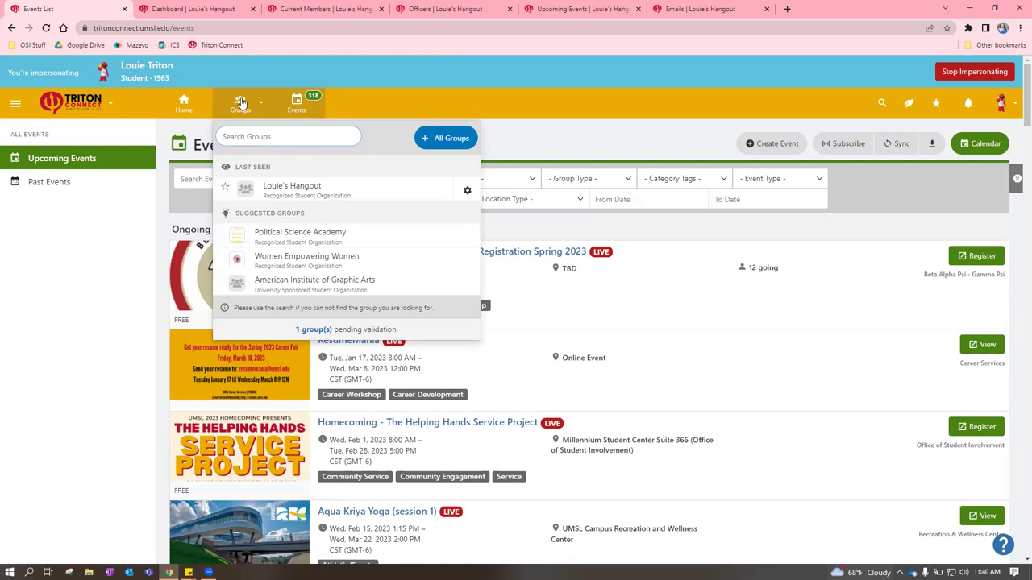
{"action": "left_click", "coordinate": [443, 138]}
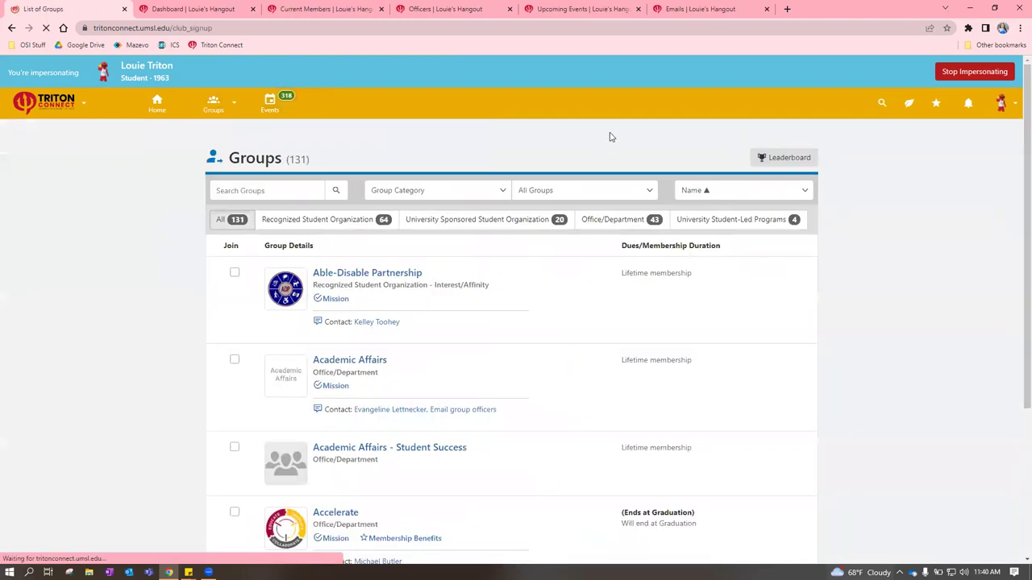
{"action": "scroll", "coordinate": [953, 331], "scroll_direction": "down", "scroll_amount": 5}
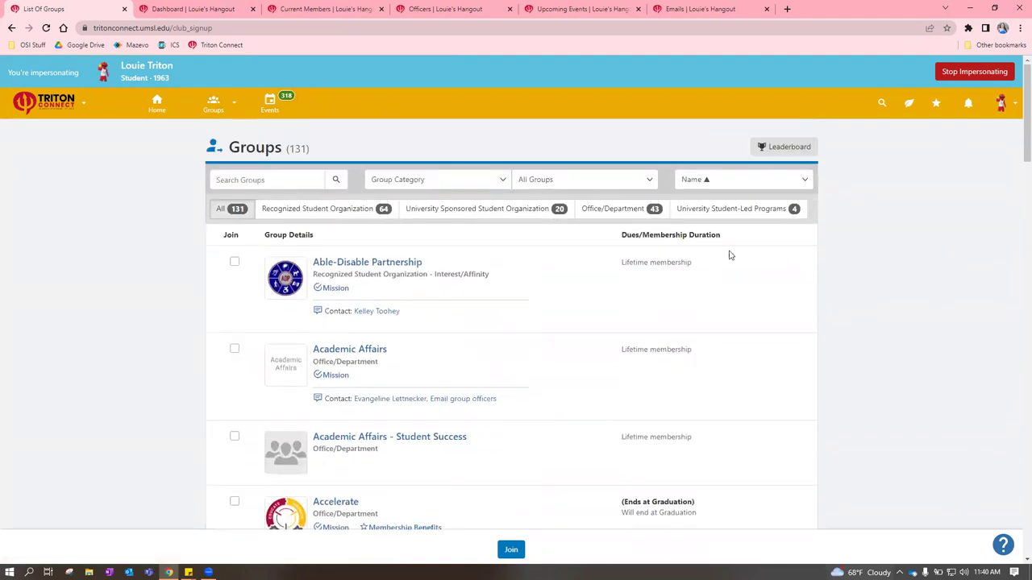
{"action": "left_click", "coordinate": [444, 184]}
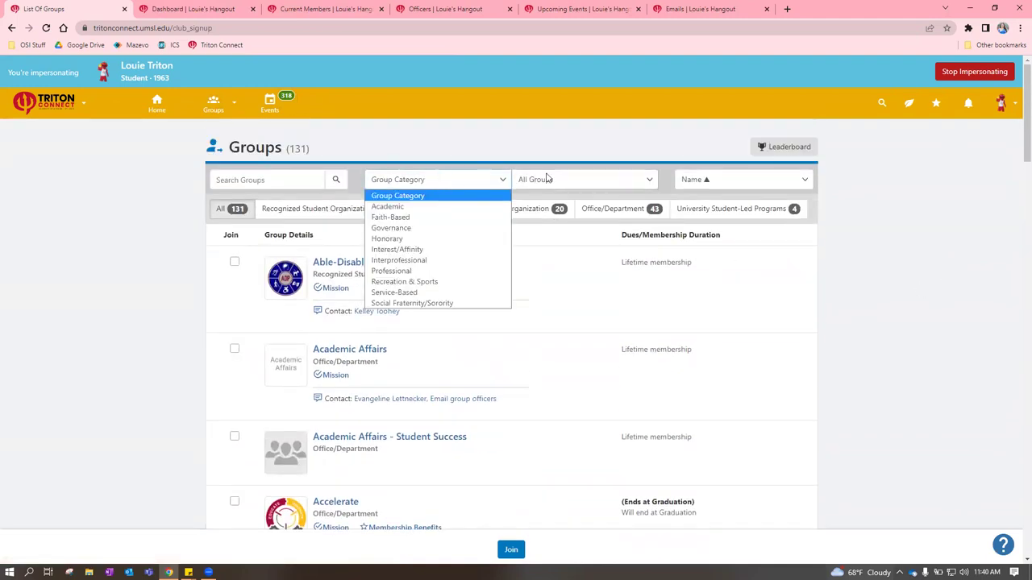
{"action": "left_click", "coordinate": [620, 179]}
{"action": "left_click", "coordinate": [623, 165]}
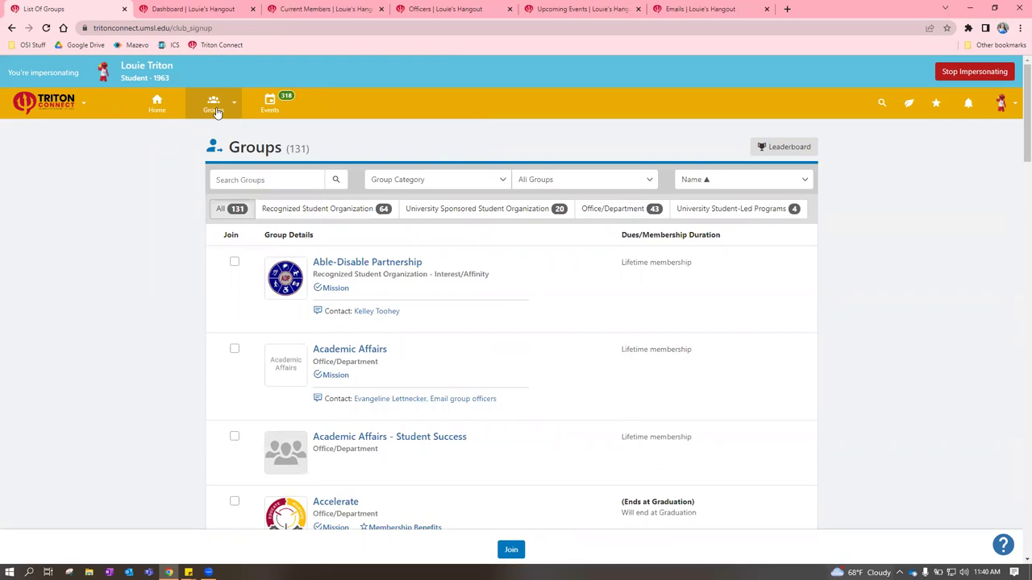
Choose Louie's Hangout from Groups, scroll its dashboard, and view its Group Page
{"action": "left_click", "coordinate": [216, 112]}
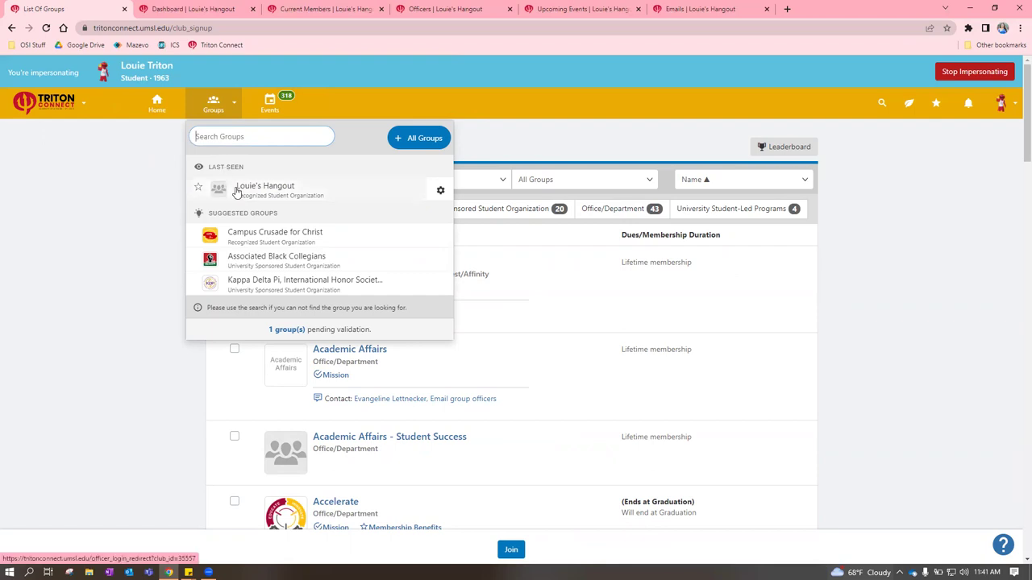
{"action": "left_click", "coordinate": [193, 9]}
{"action": "scroll", "coordinate": [379, 268], "scroll_direction": "up", "scroll_amount": 1}
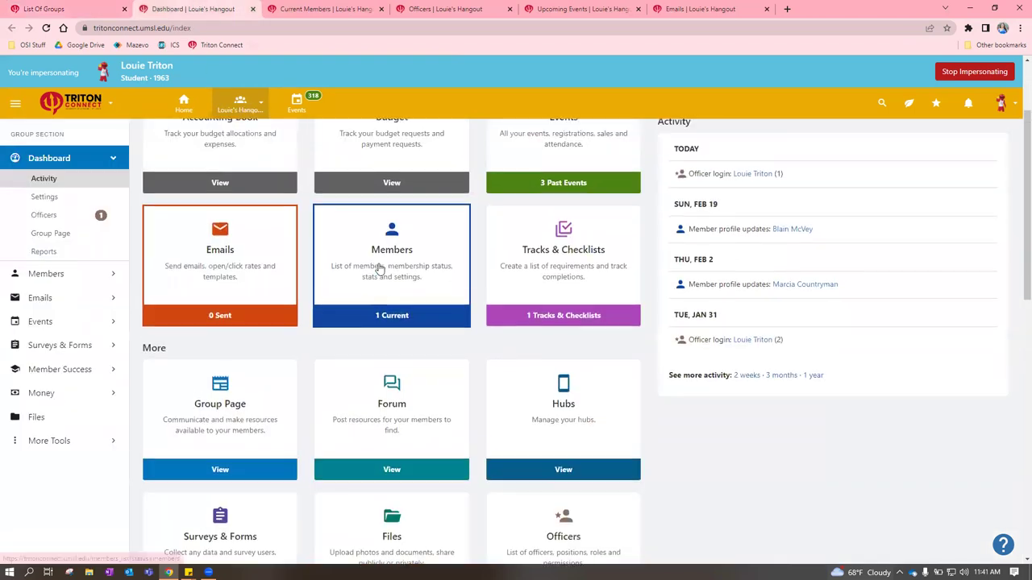
{"action": "scroll", "coordinate": [379, 269], "scroll_direction": "up", "scroll_amount": 2}
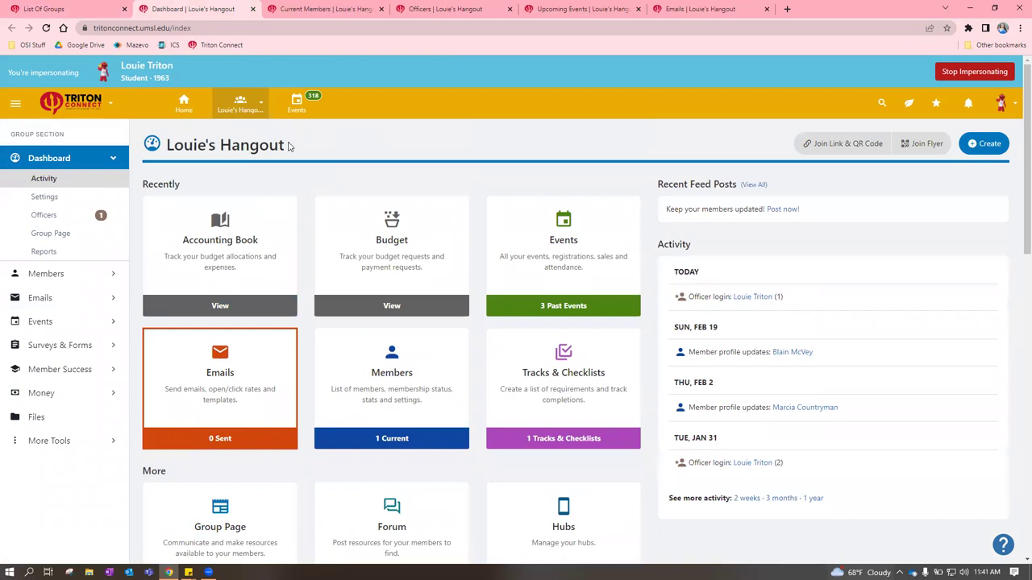
{"action": "scroll", "coordinate": [508, 230], "scroll_direction": "down", "scroll_amount": 5}
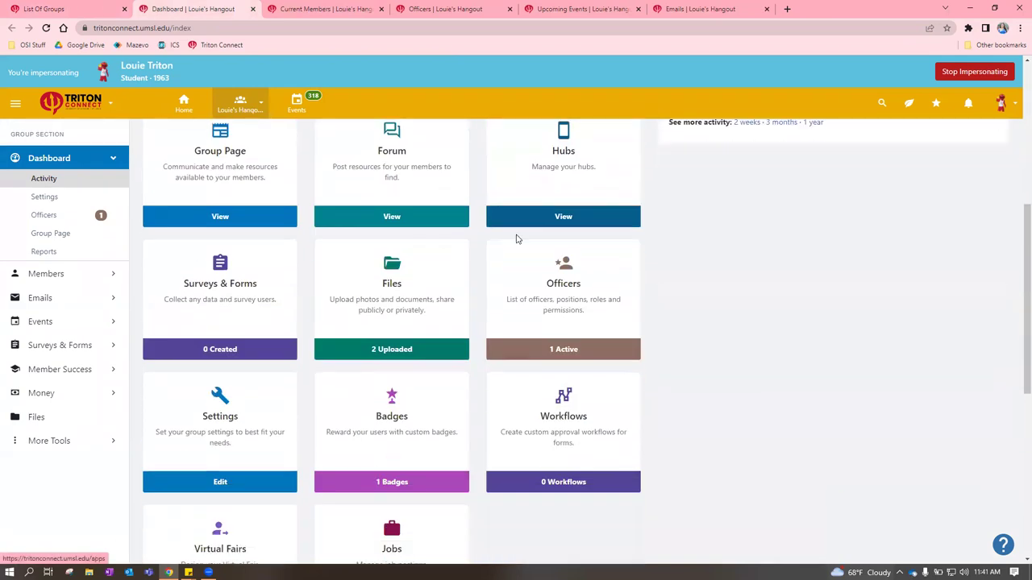
{"action": "scroll", "coordinate": [517, 238], "scroll_direction": "up", "scroll_amount": 1}
{"action": "left_click", "coordinate": [200, 221]}
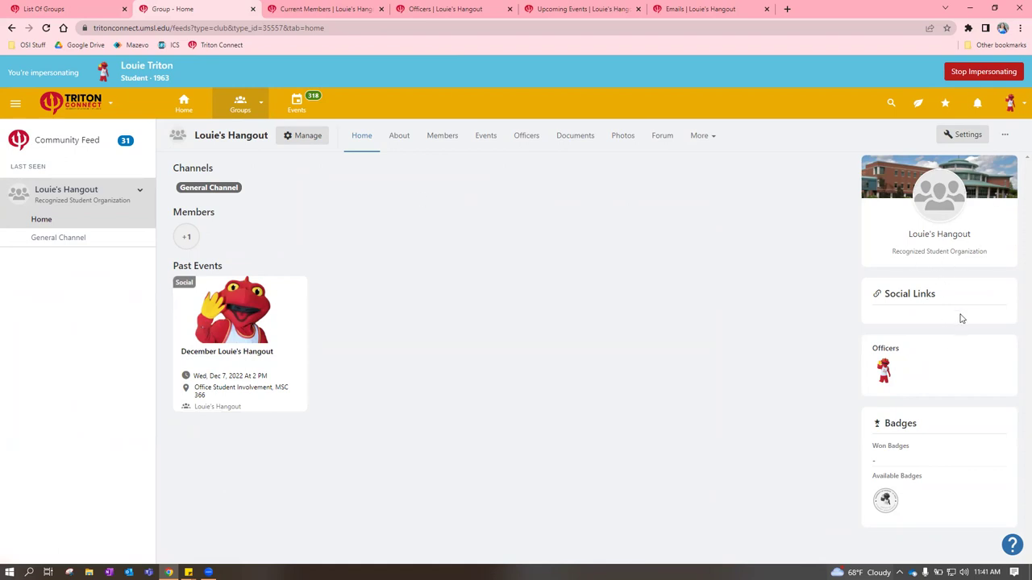
Return to the Louie's Hangout dashboard, scroll its tool cards, and go to Officers
{"action": "left_click", "coordinate": [362, 139]}
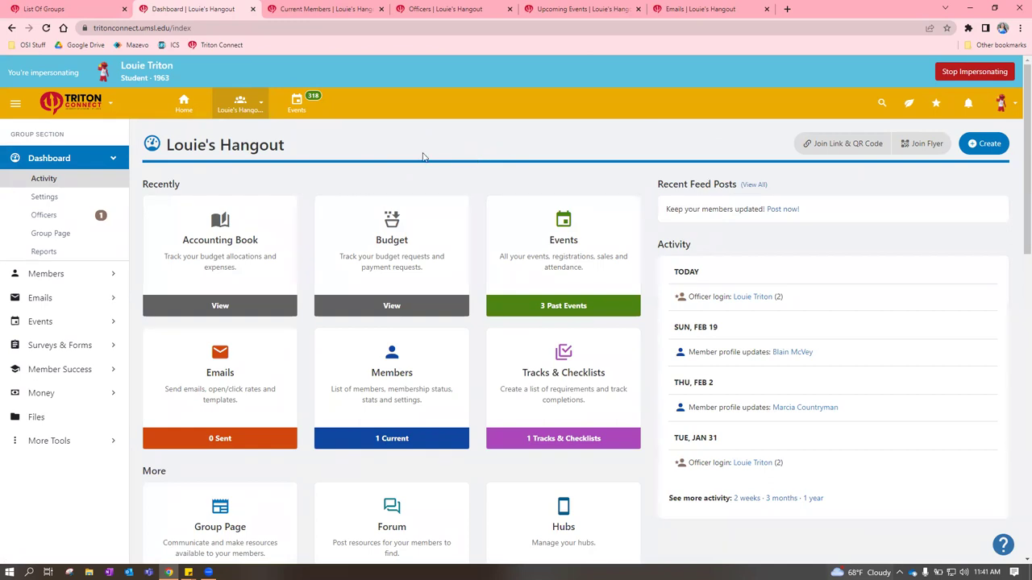
{"action": "scroll", "coordinate": [423, 154], "scroll_direction": "down", "scroll_amount": 2}
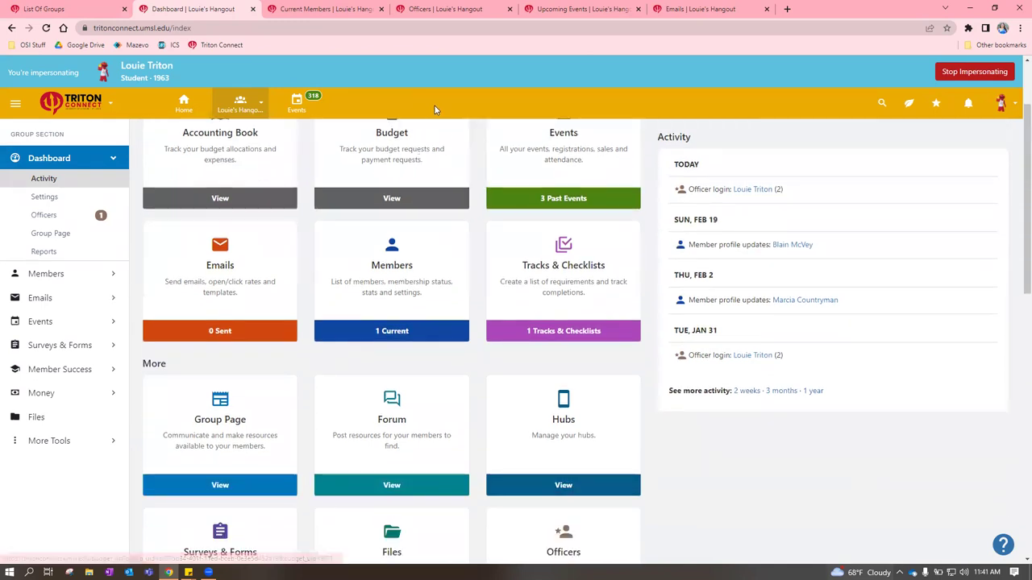
{"action": "scroll", "coordinate": [440, 129], "scroll_direction": "up", "scroll_amount": 2}
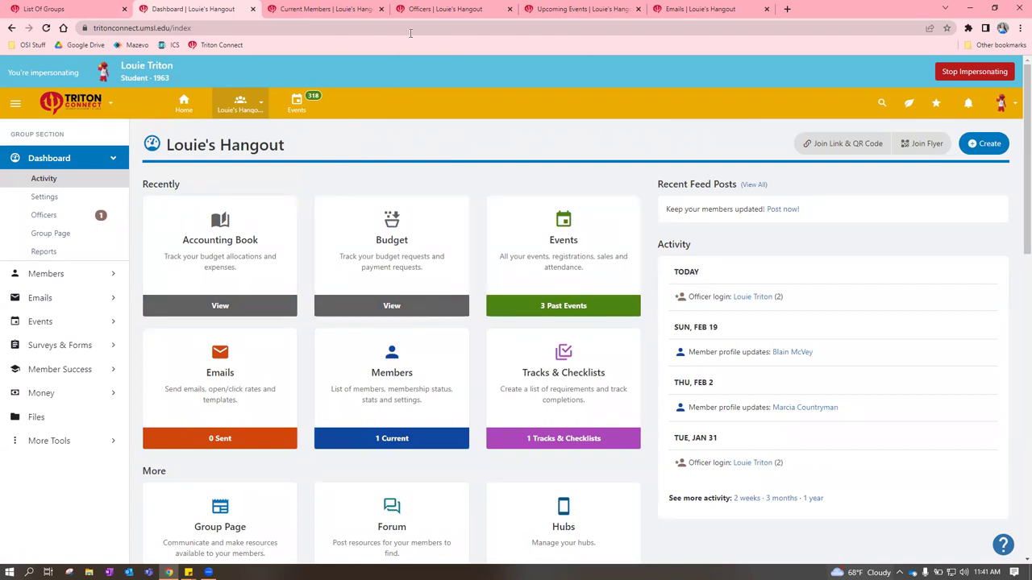
{"action": "scroll", "coordinate": [422, 212], "scroll_direction": "down", "scroll_amount": 5}
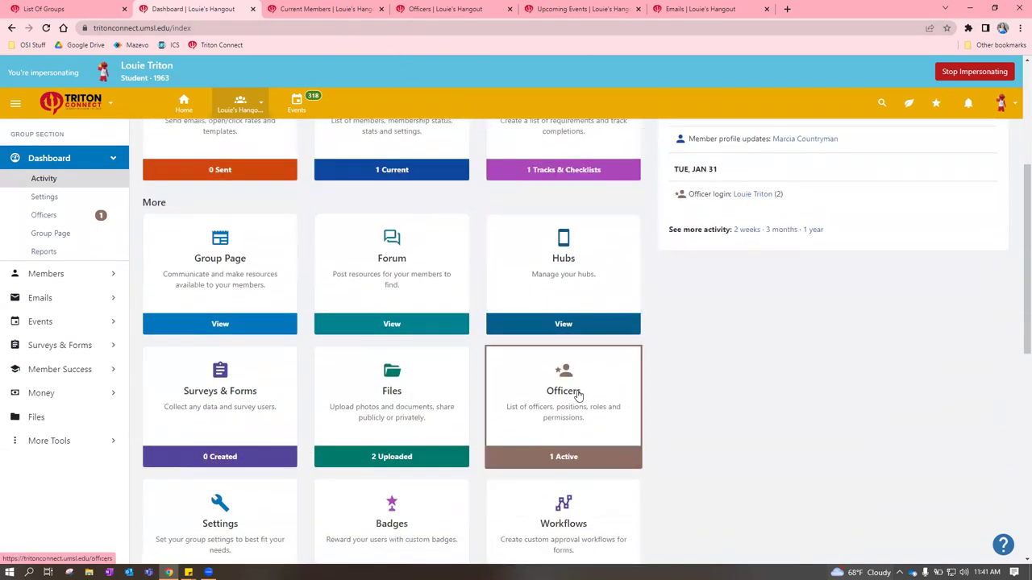
{"action": "left_click", "coordinate": [424, 7]}
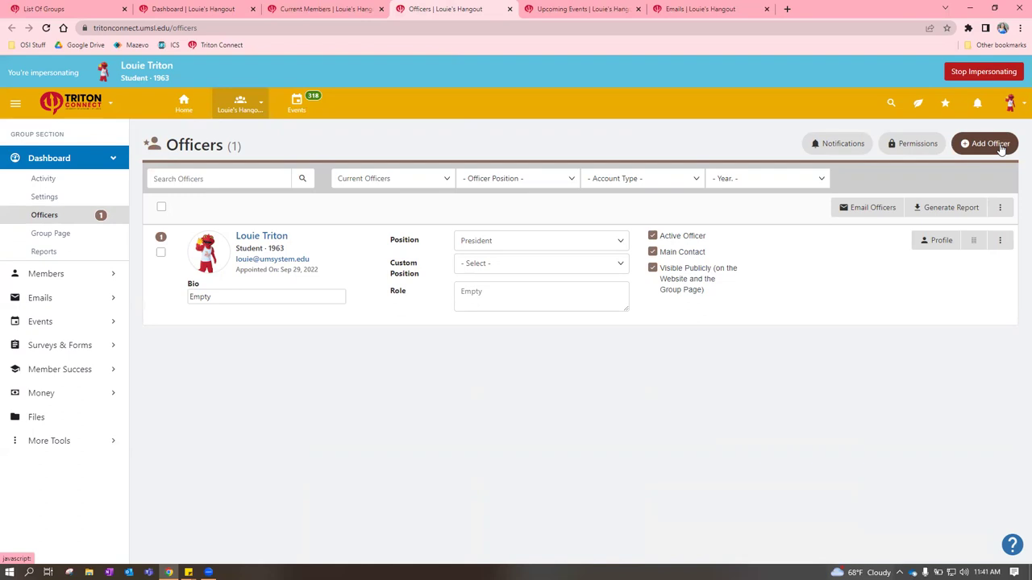
Add a staff user, found by name, as officer with email notice, then close the dialog
{"action": "left_click", "coordinate": [1000, 147]}
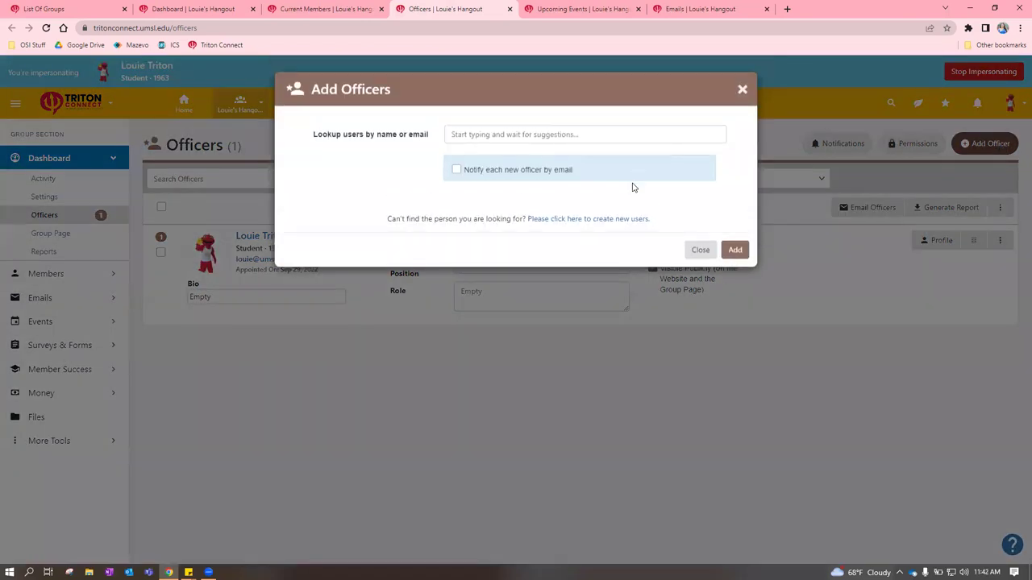
{"action": "left_click", "coordinate": [535, 136]}
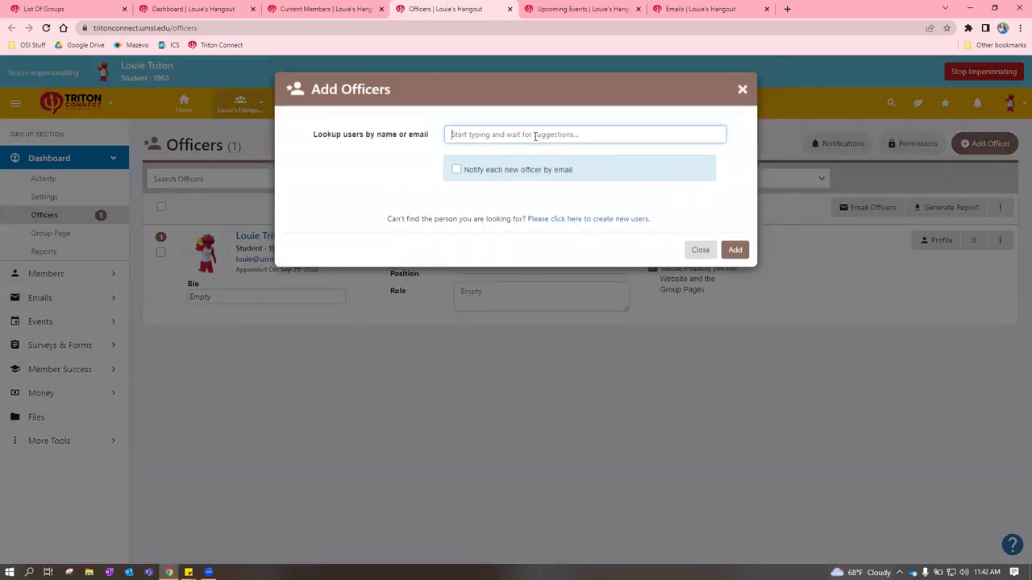
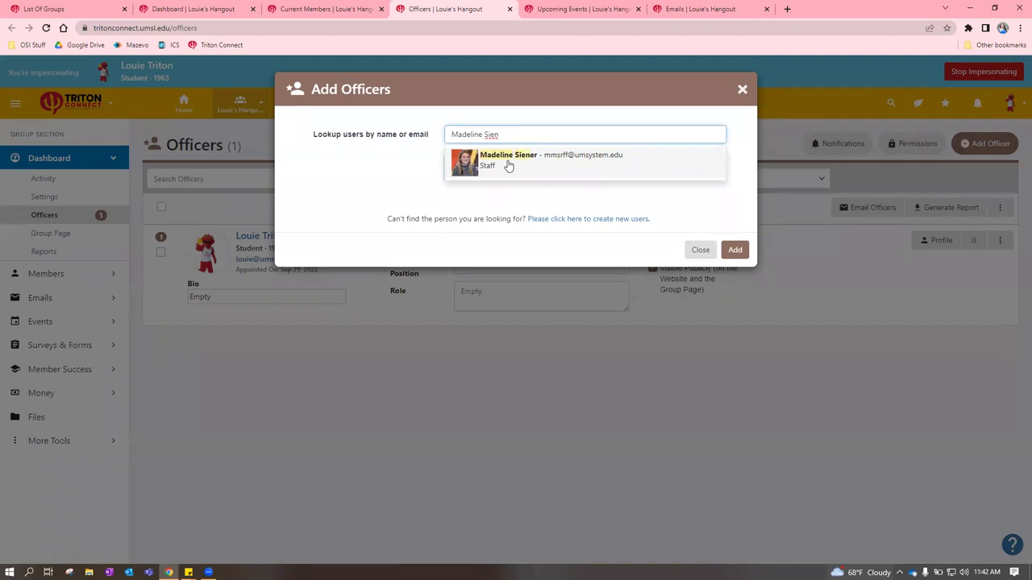
{"action": "left_click", "coordinate": [509, 165]}
{"action": "left_click", "coordinate": [457, 177]}
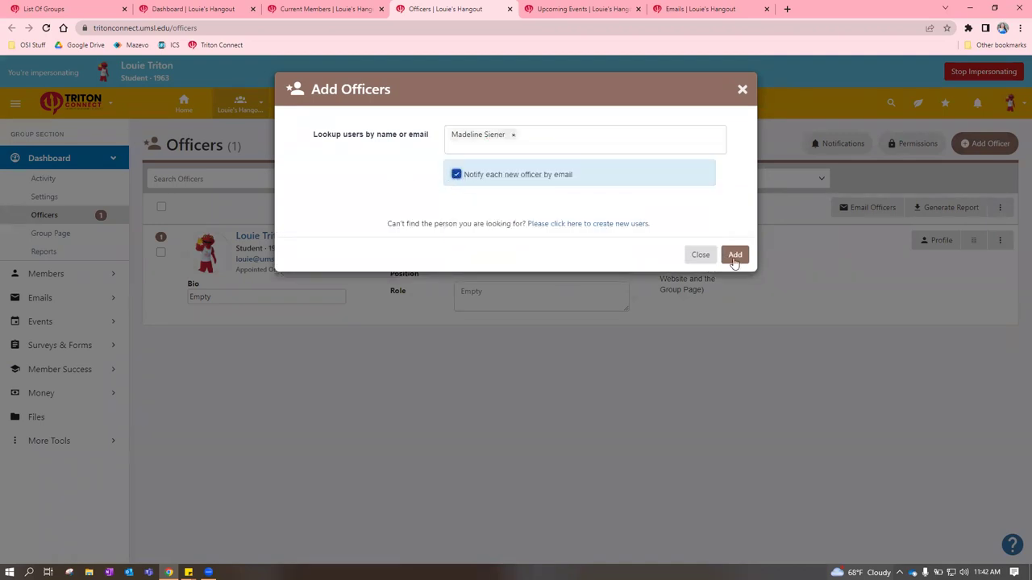
{"action": "left_click", "coordinate": [735, 256]}
{"action": "left_click", "coordinate": [742, 89]}
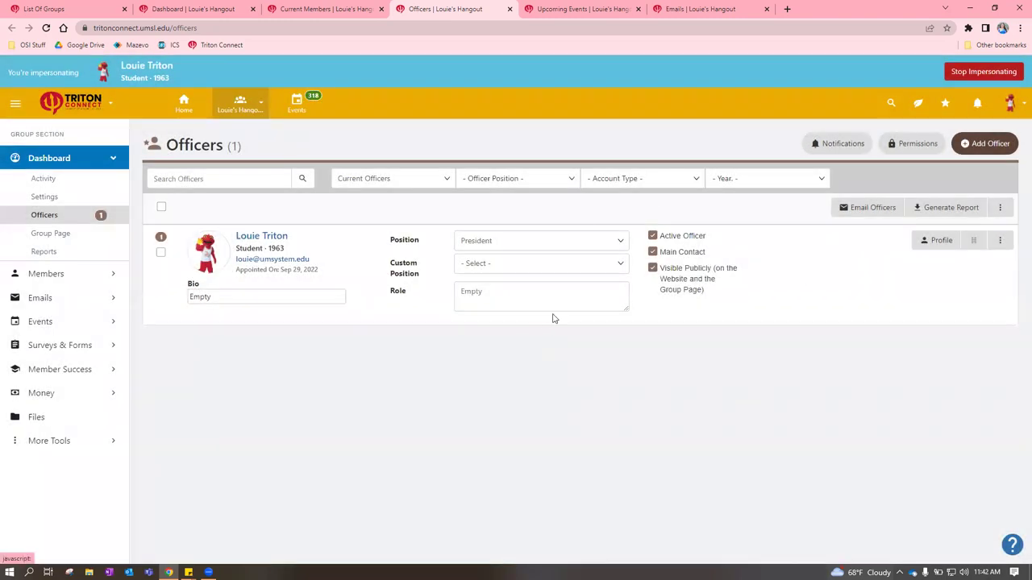
{"action": "left_click", "coordinate": [522, 242]}
{"action": "left_click", "coordinate": [526, 267]}
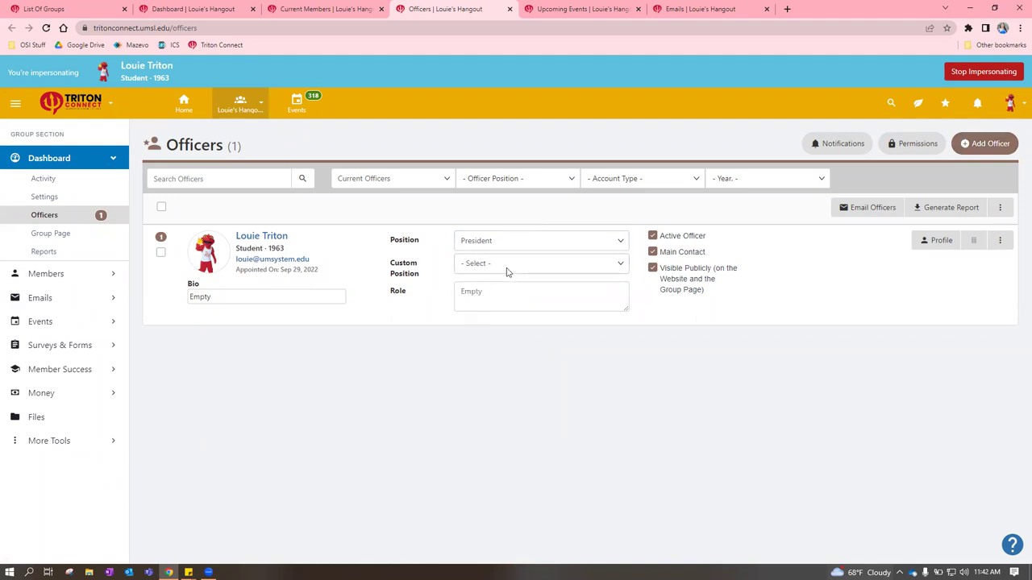
{"action": "left_click", "coordinate": [508, 270]}
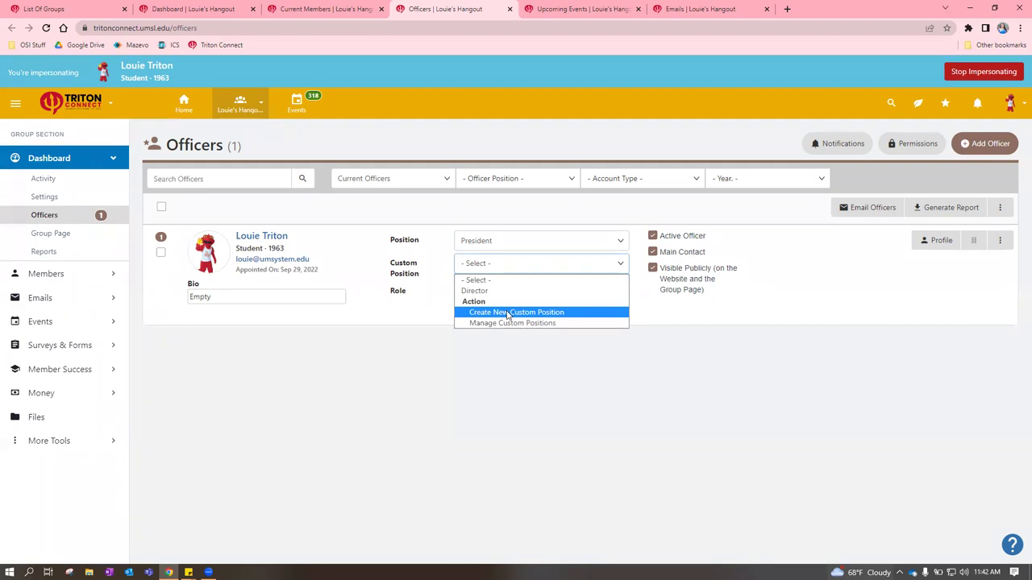
{"action": "left_click", "coordinate": [508, 315]}
{"action": "left_click", "coordinate": [427, 126]}
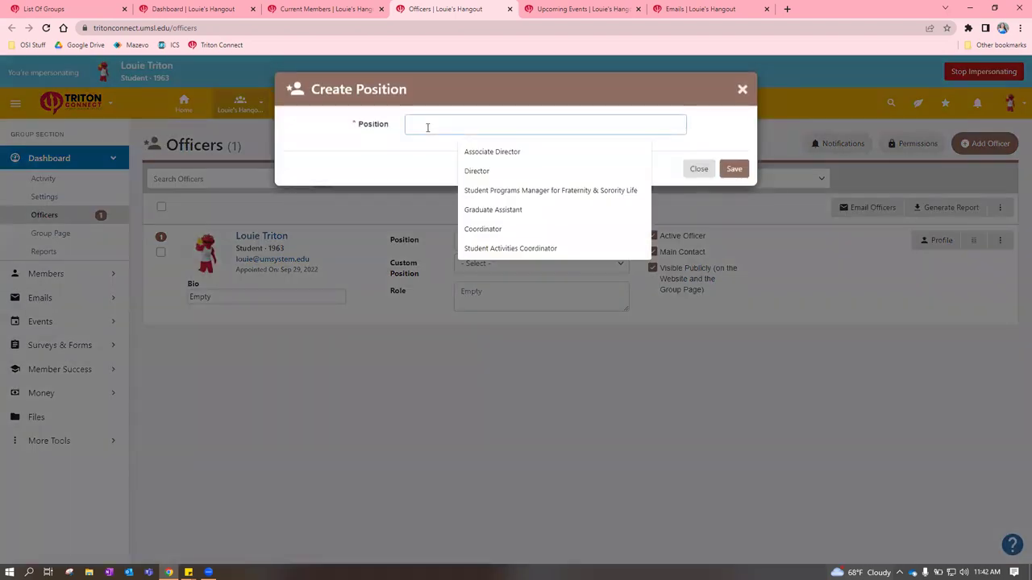
{"action": "left_click", "coordinate": [699, 169]}
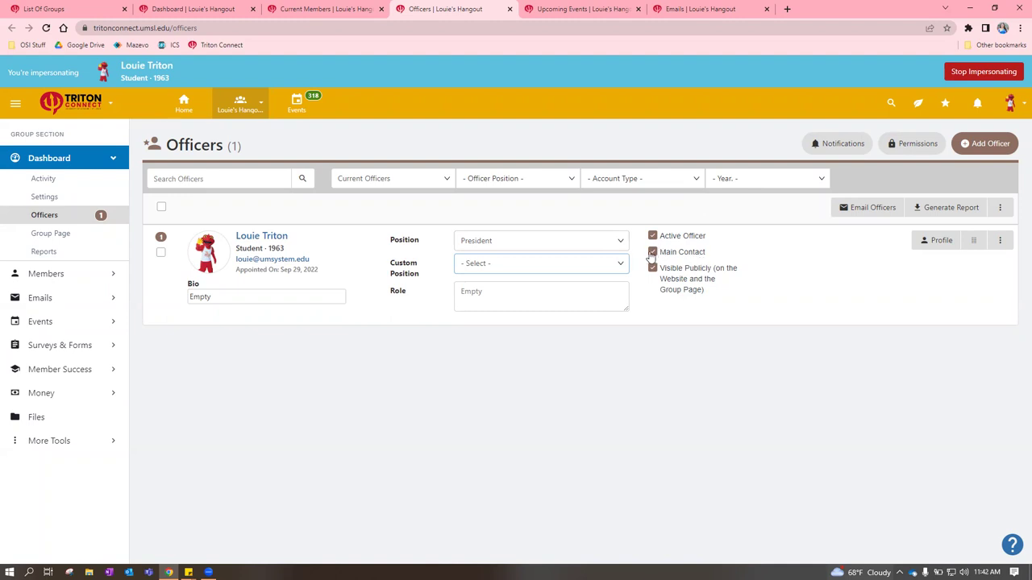
{"action": "left_click", "coordinate": [652, 252]}
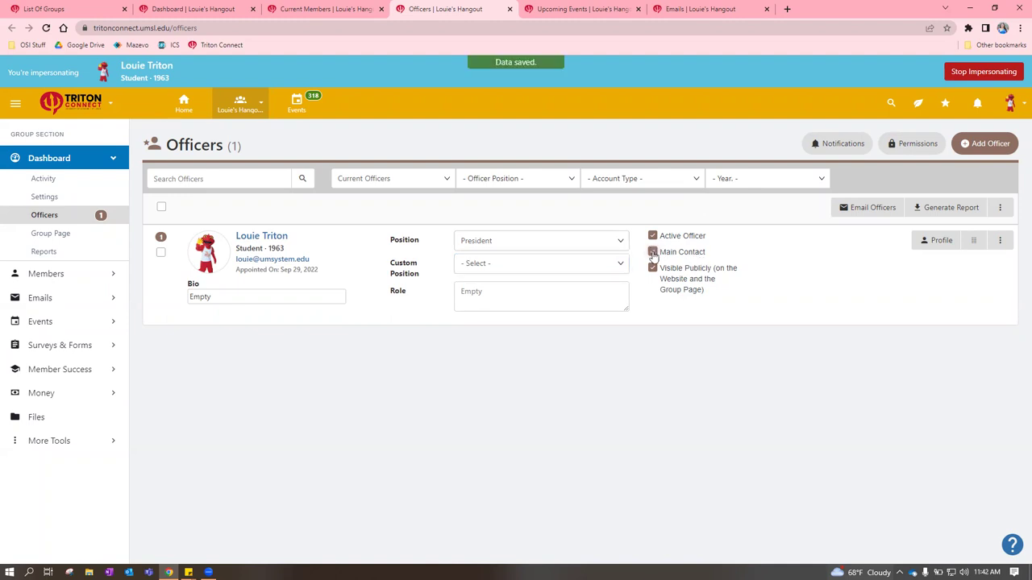
{"action": "left_click", "coordinate": [652, 252]}
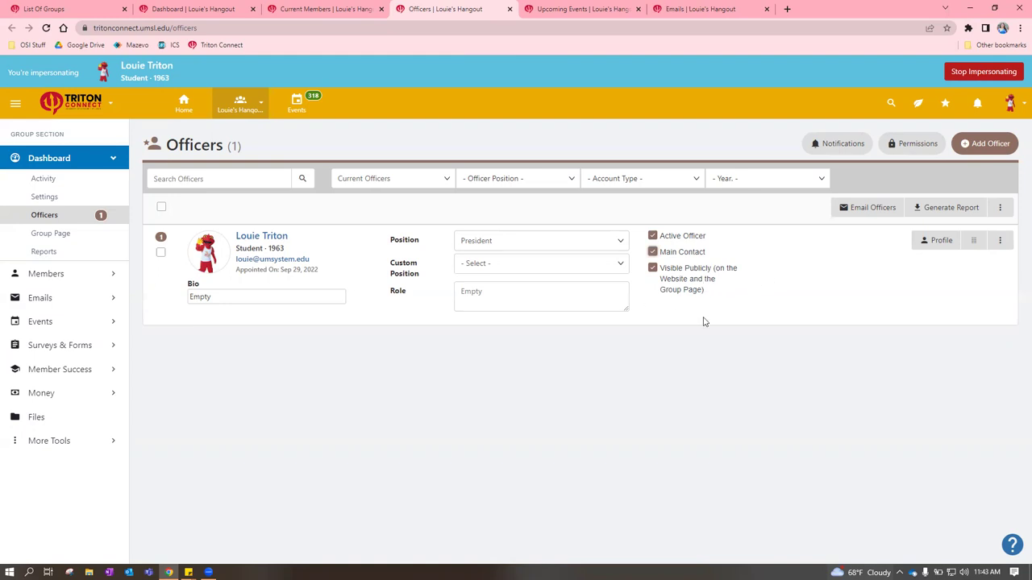
{"action": "left_click", "coordinate": [657, 269]}
{"action": "left_click", "coordinate": [653, 270]}
Open the officer permissions table, go back to Officers, and reopen it
{"action": "left_click", "coordinate": [899, 149]}
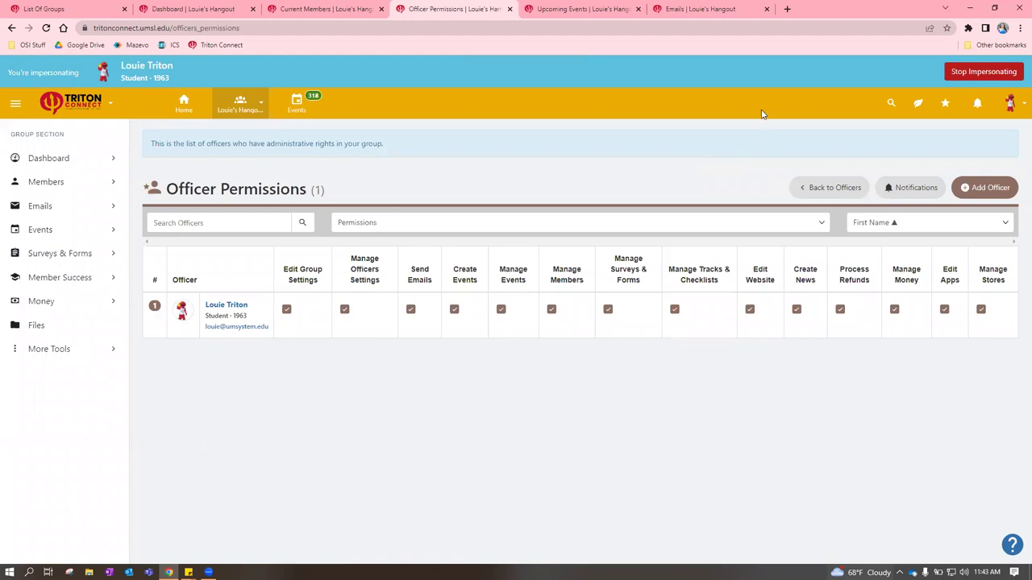
{"action": "key", "text": "alt+Left"}
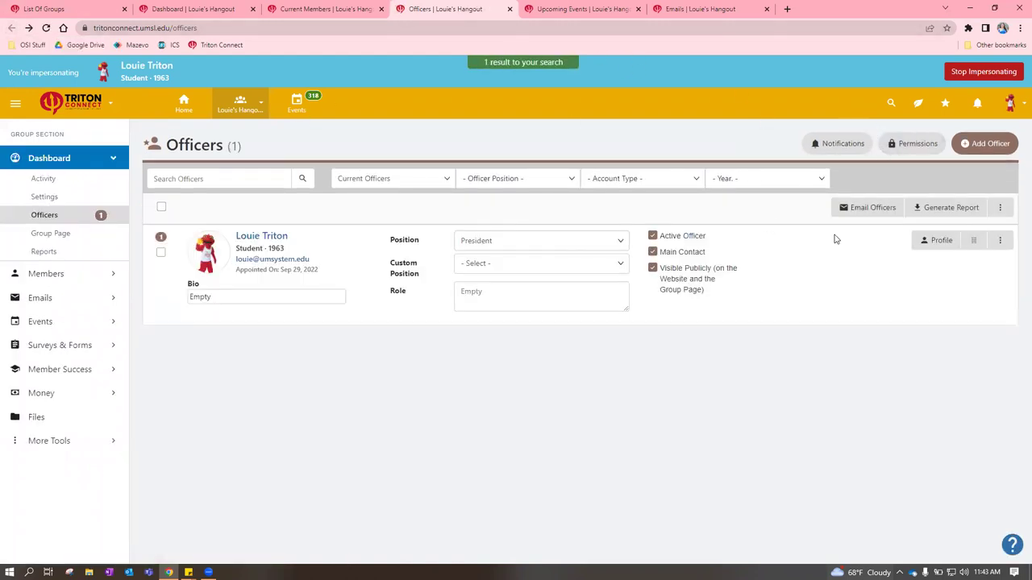
{"action": "left_click", "coordinate": [918, 146]}
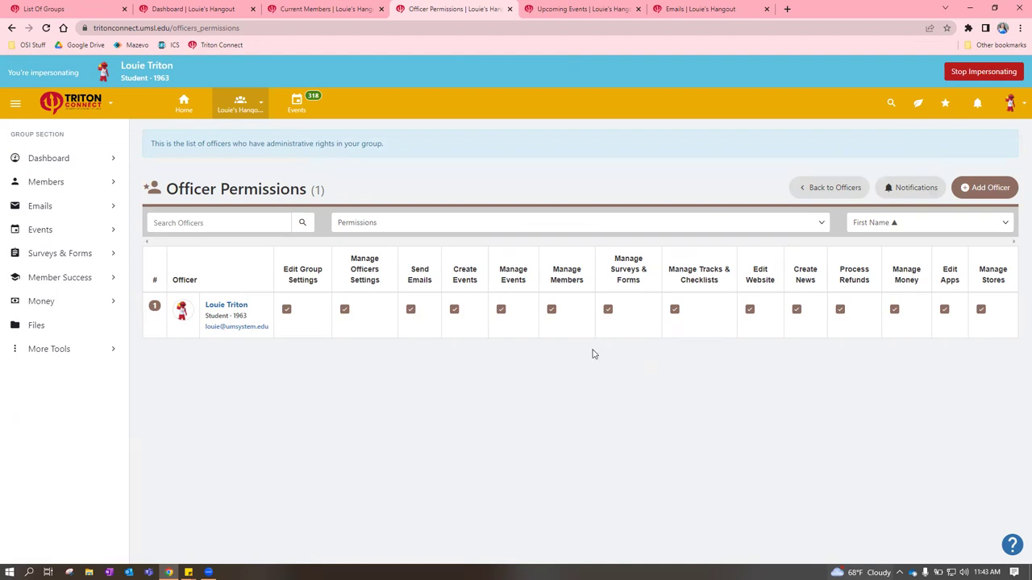
Toggle the officer's send-email and create-event permissions off and back on, then return to the dashboard
{"action": "left_click", "coordinate": [411, 311]}
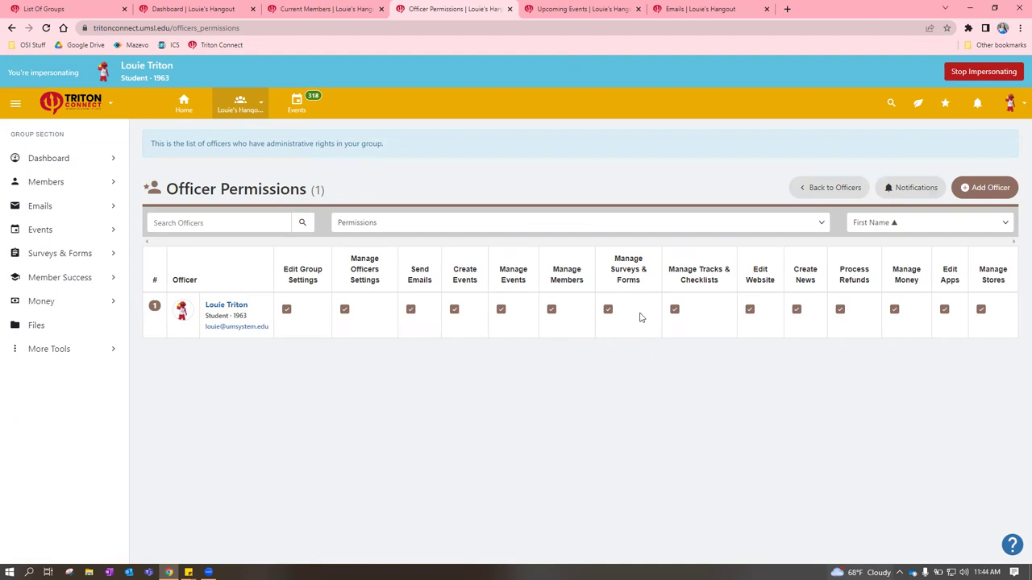
{"action": "left_click", "coordinate": [411, 311]}
{"action": "left_click", "coordinate": [455, 311]}
{"action": "left_click", "coordinate": [454, 309]}
{"action": "left_click", "coordinate": [411, 309]}
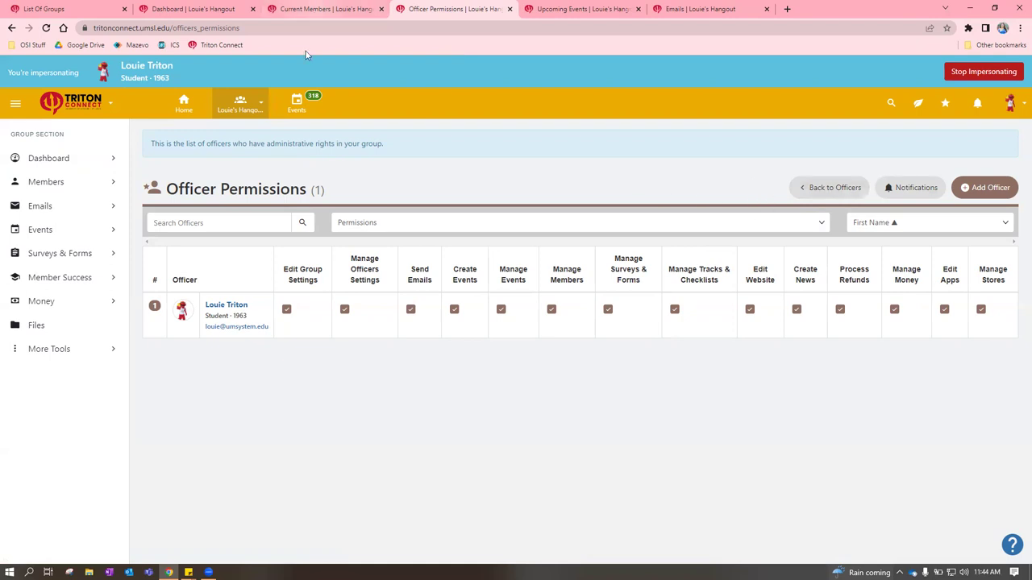
{"action": "left_click", "coordinate": [184, 8]}
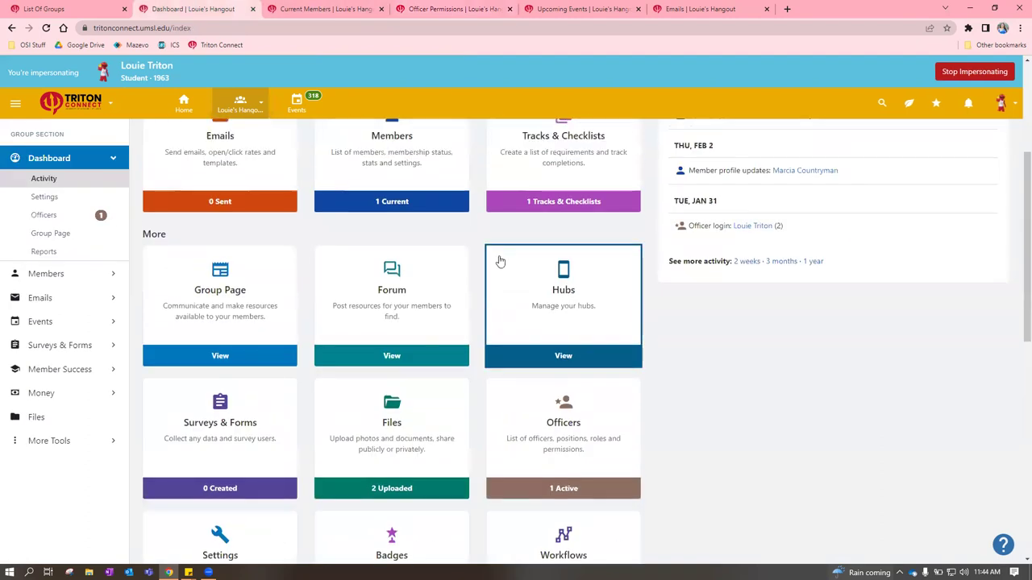
Close Officer Permissions, scroll the dashboard, and bring up Current Members to add members
{"action": "left_click", "coordinate": [509, 9]}
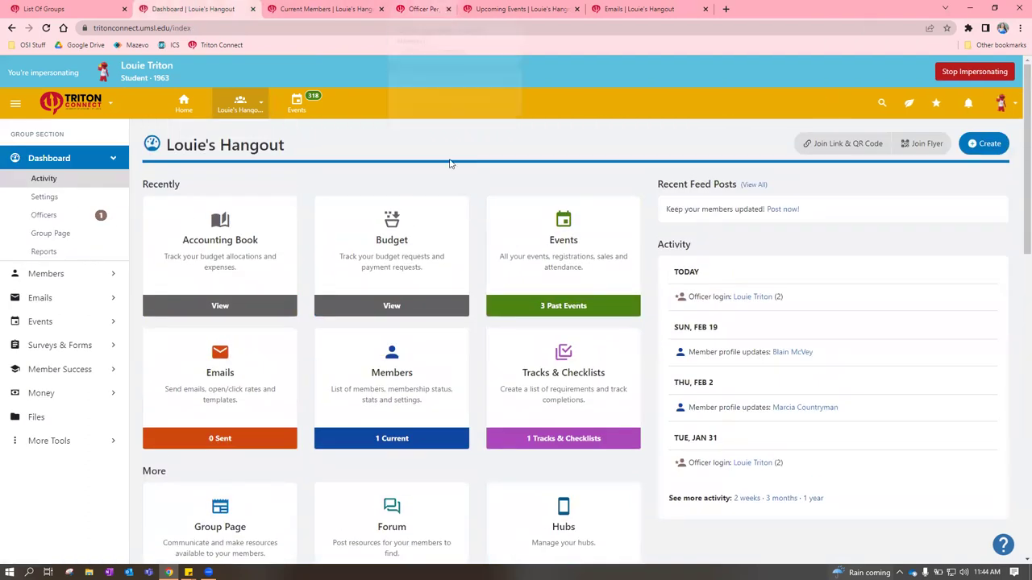
{"action": "scroll", "coordinate": [367, 228], "scroll_direction": "down", "scroll_amount": 2}
{"action": "scroll", "coordinate": [367, 228], "scroll_direction": "down", "scroll_amount": 1}
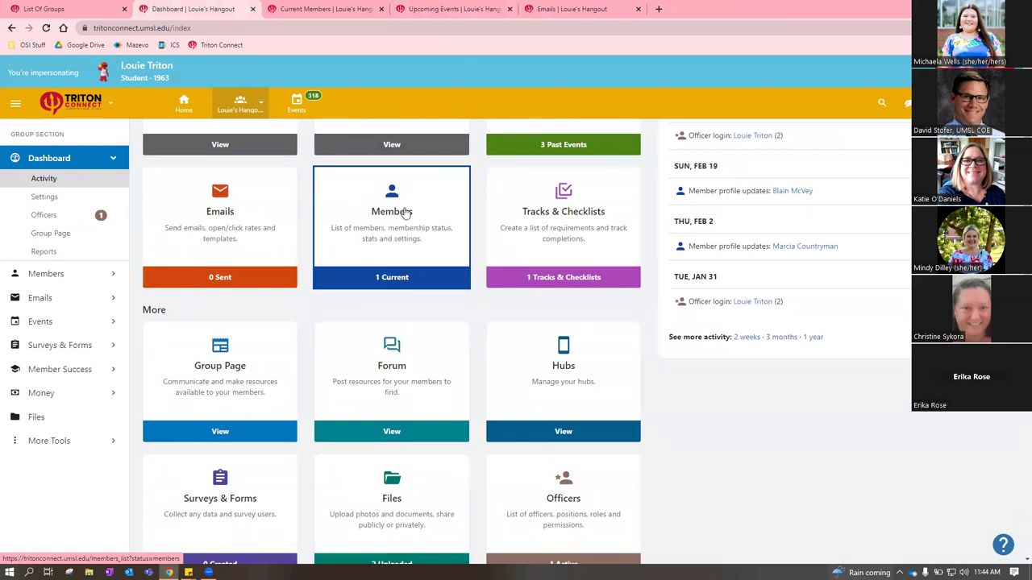
{"action": "left_click", "coordinate": [304, 8]}
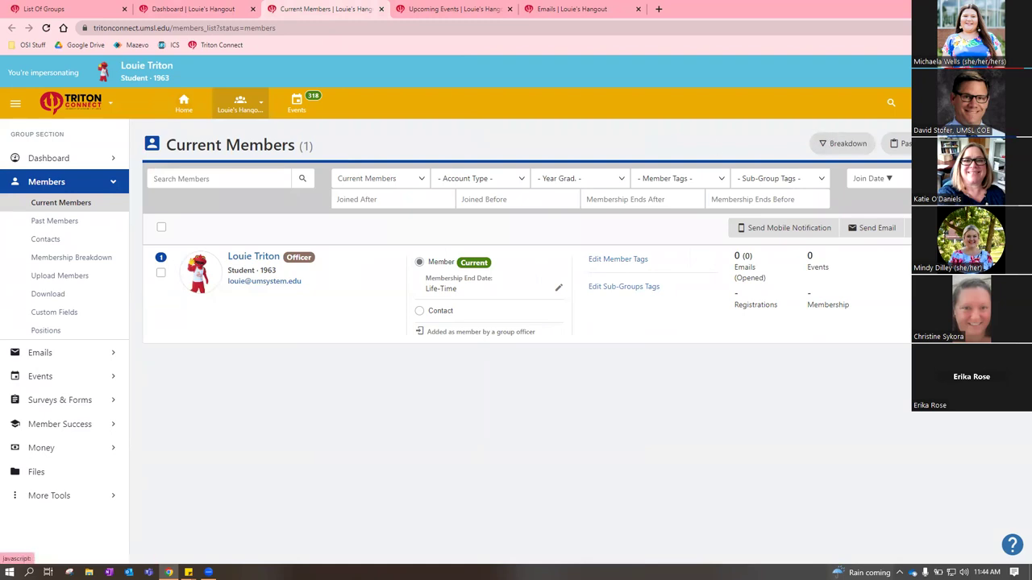
{"action": "left_click", "coordinate": [951, 143]}
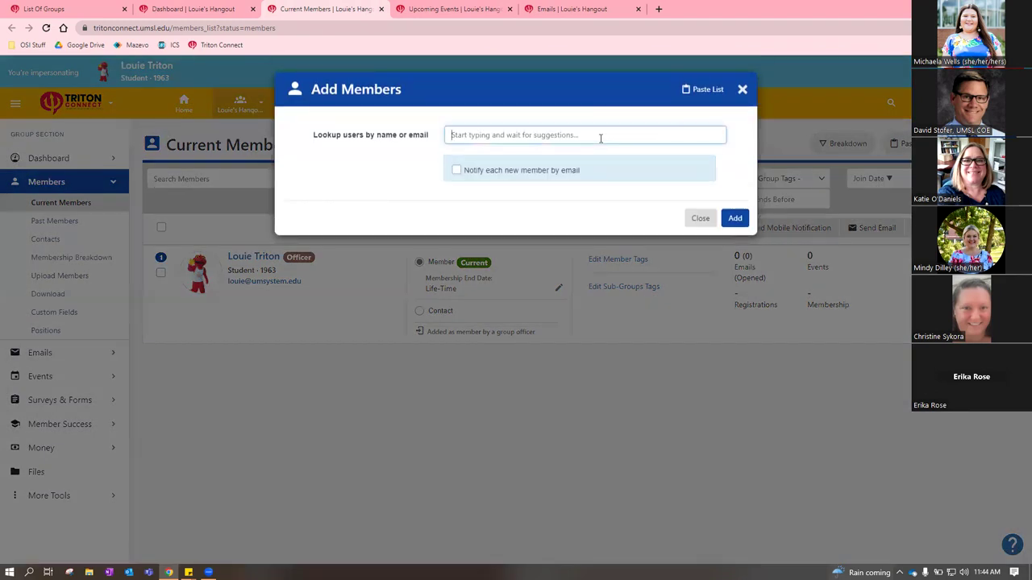
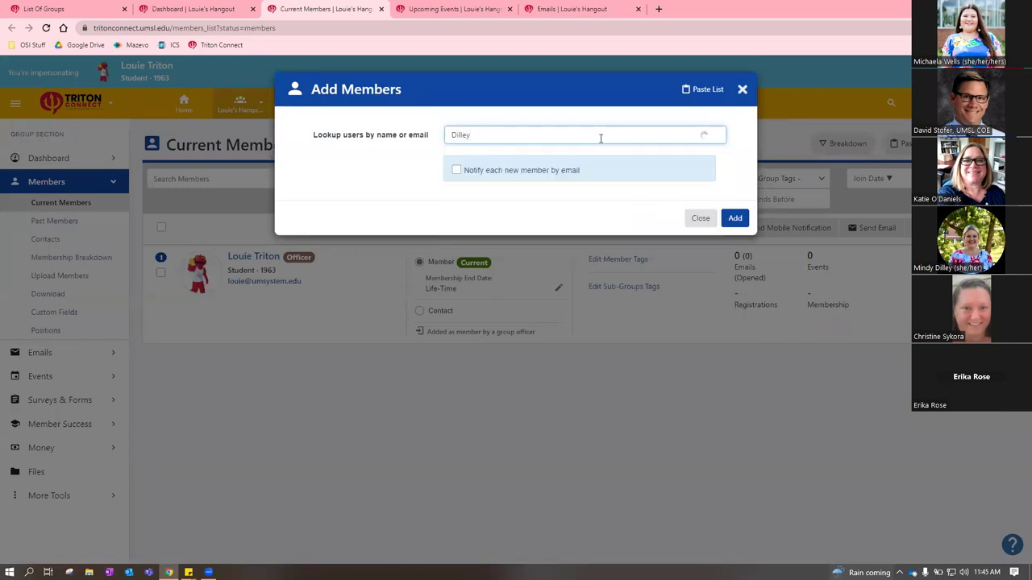
{"action": "left_click", "coordinate": [610, 162]}
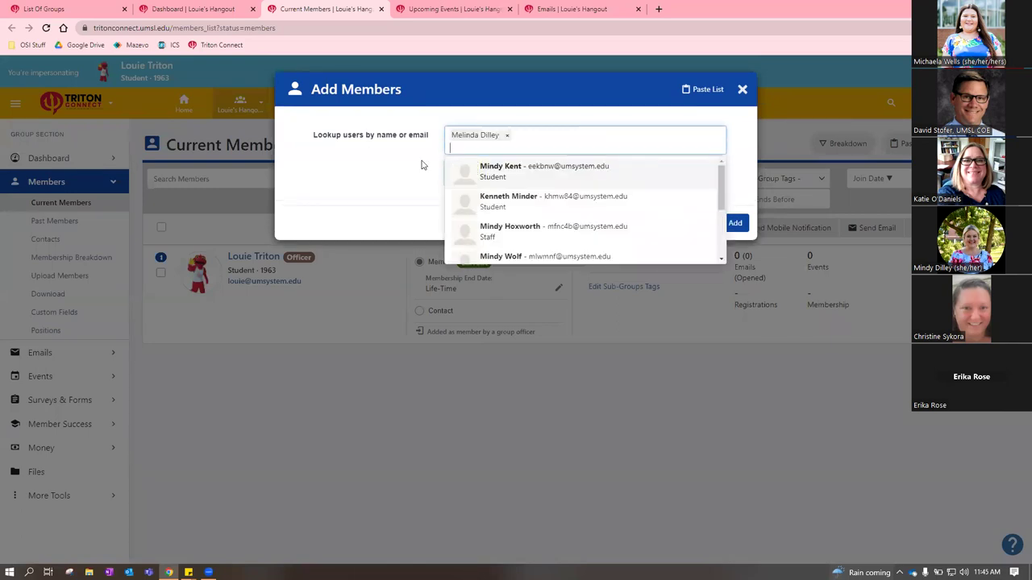
{"action": "left_click", "coordinate": [710, 90]}
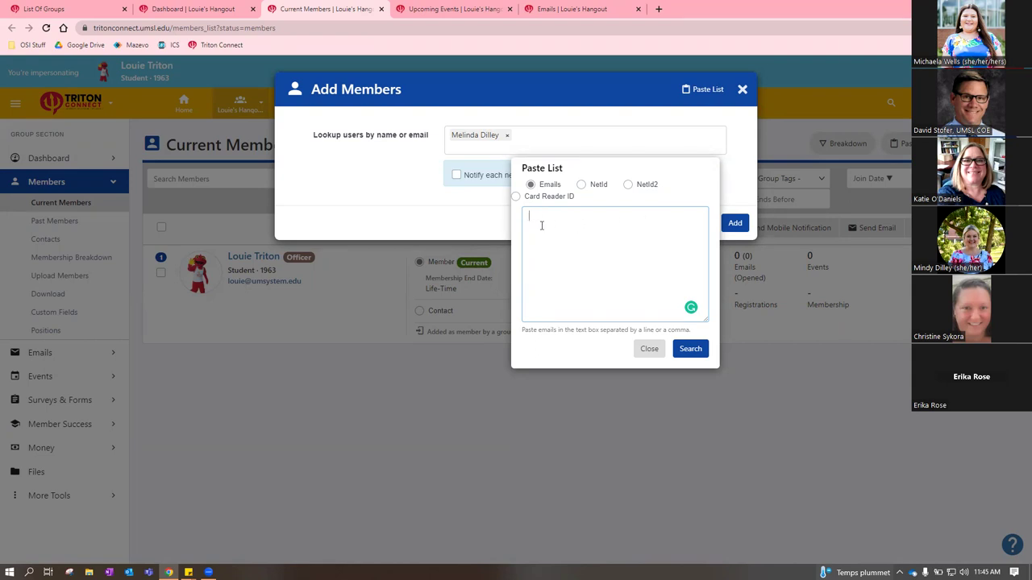
{"action": "left_click", "coordinate": [738, 161]}
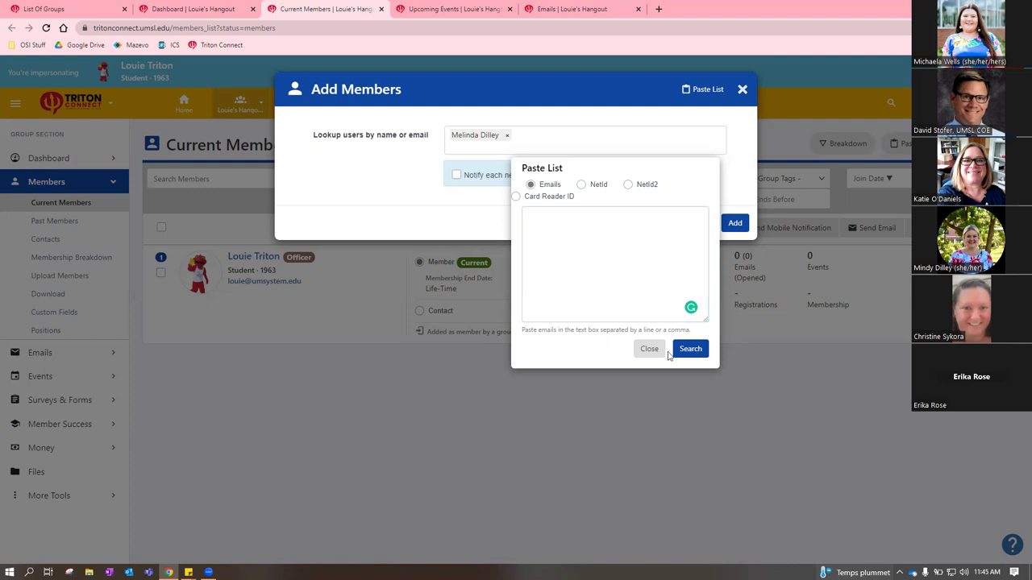
{"action": "left_click", "coordinate": [617, 271]}
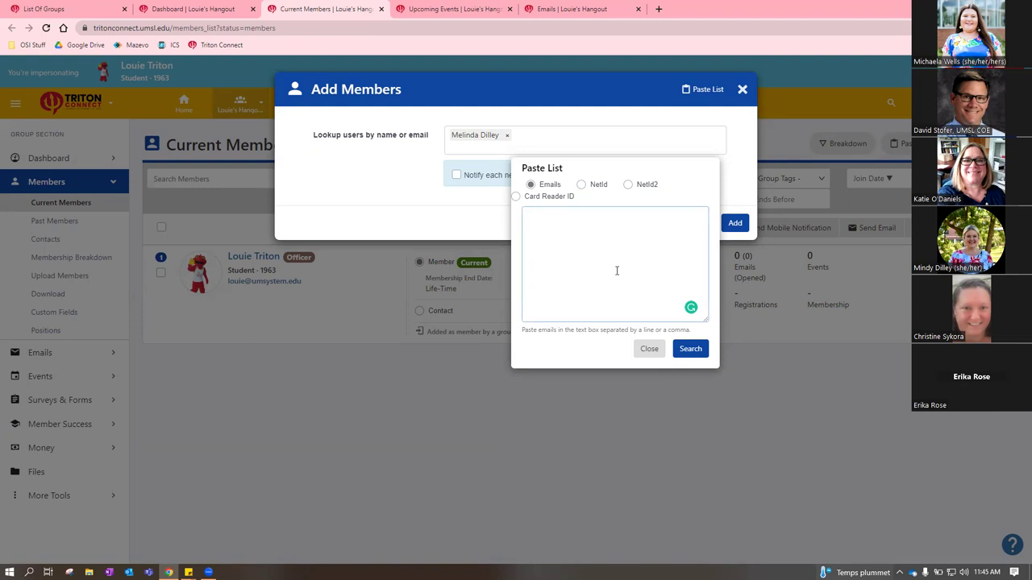
{"action": "key", "text": "Return"}
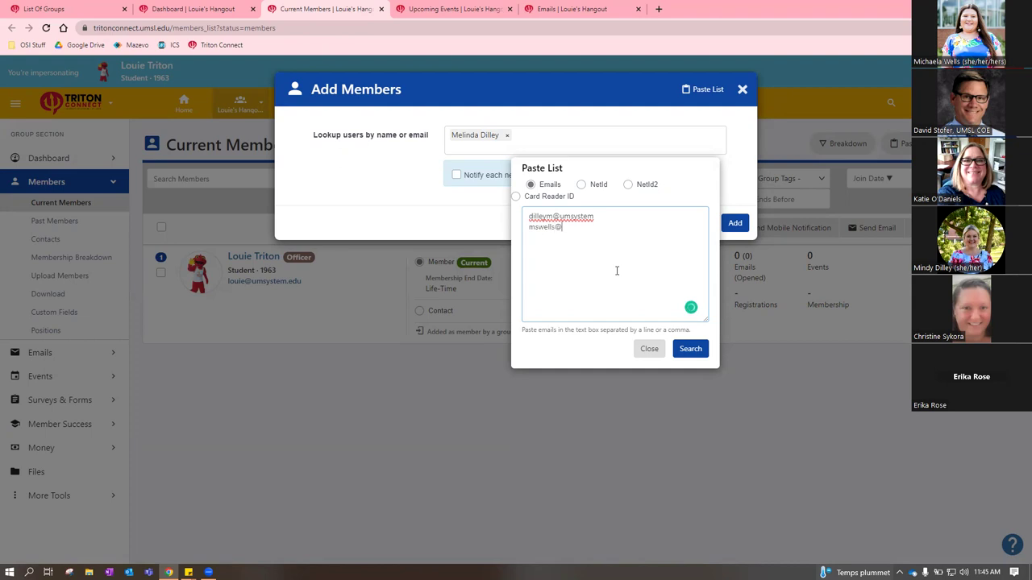
{"action": "left_click", "coordinate": [649, 348]}
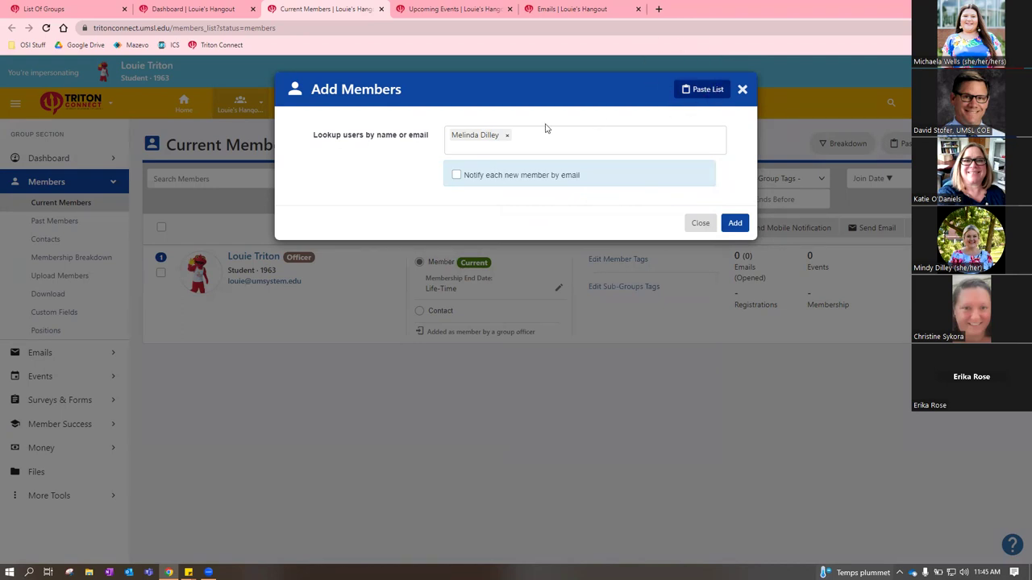
{"action": "left_click", "coordinate": [507, 137]}
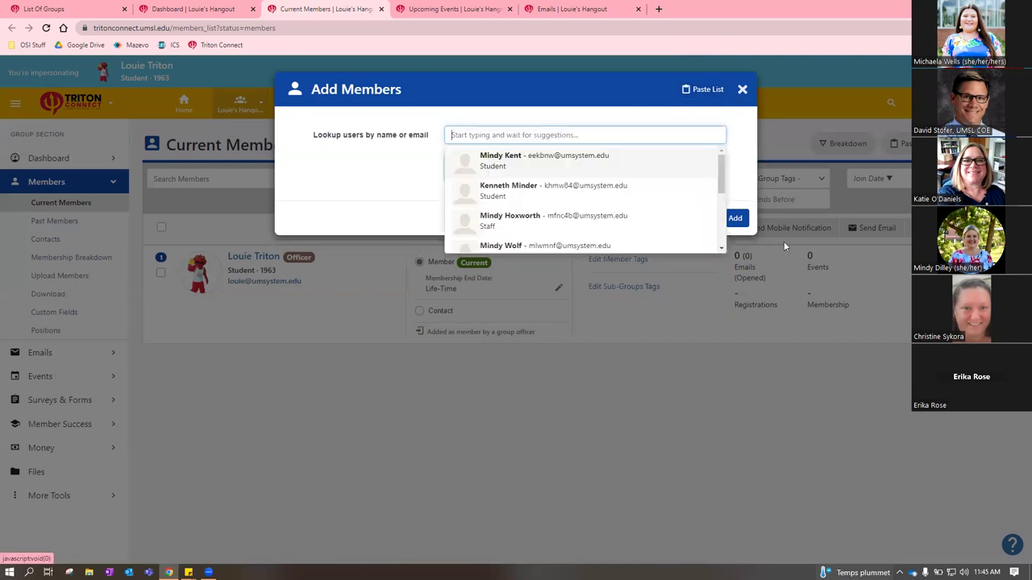
{"action": "left_click", "coordinate": [751, 151]}
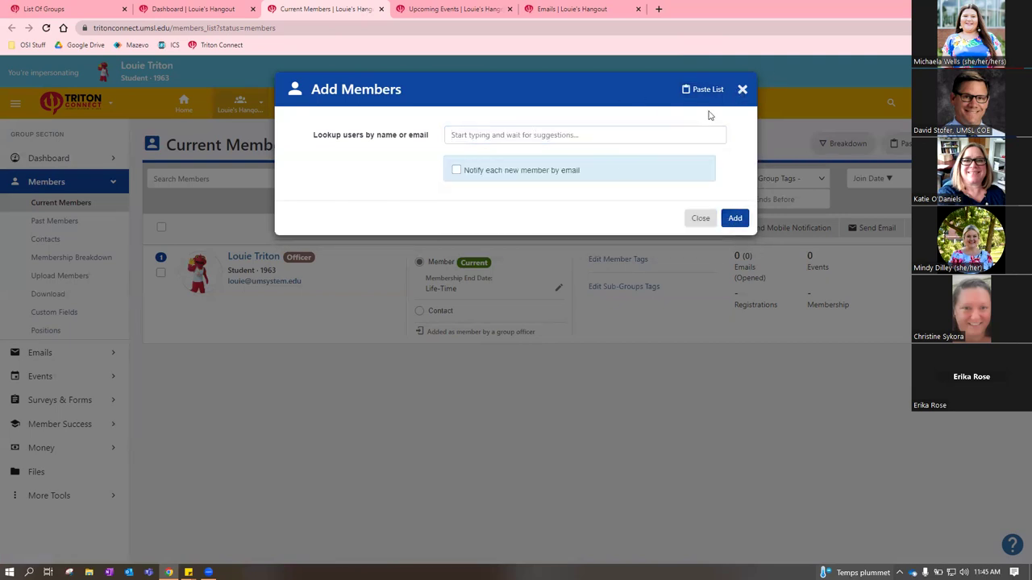
{"action": "left_click", "coordinate": [744, 89]}
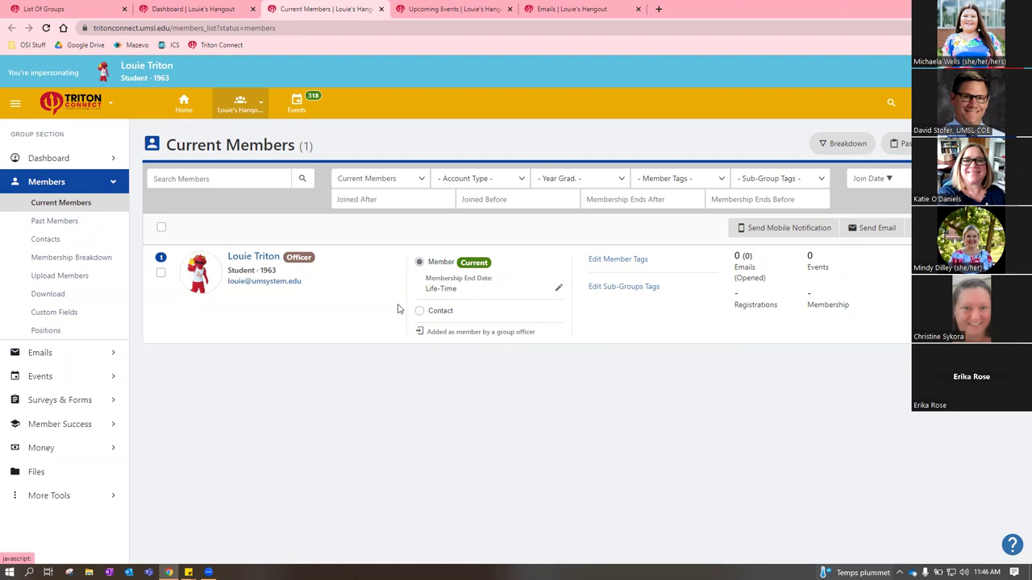
{"action": "left_click", "coordinate": [558, 291]}
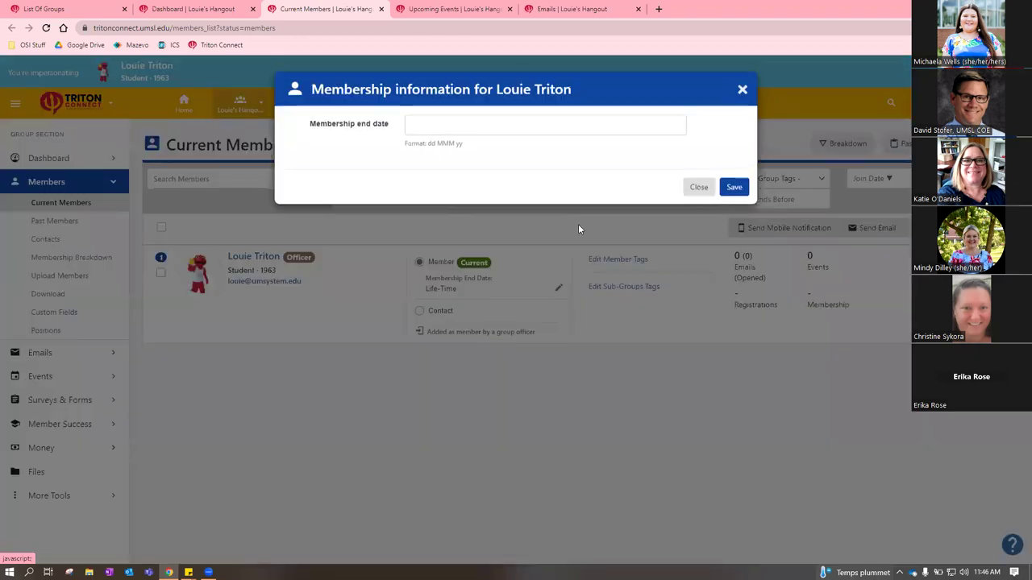
{"action": "left_click", "coordinate": [698, 188]}
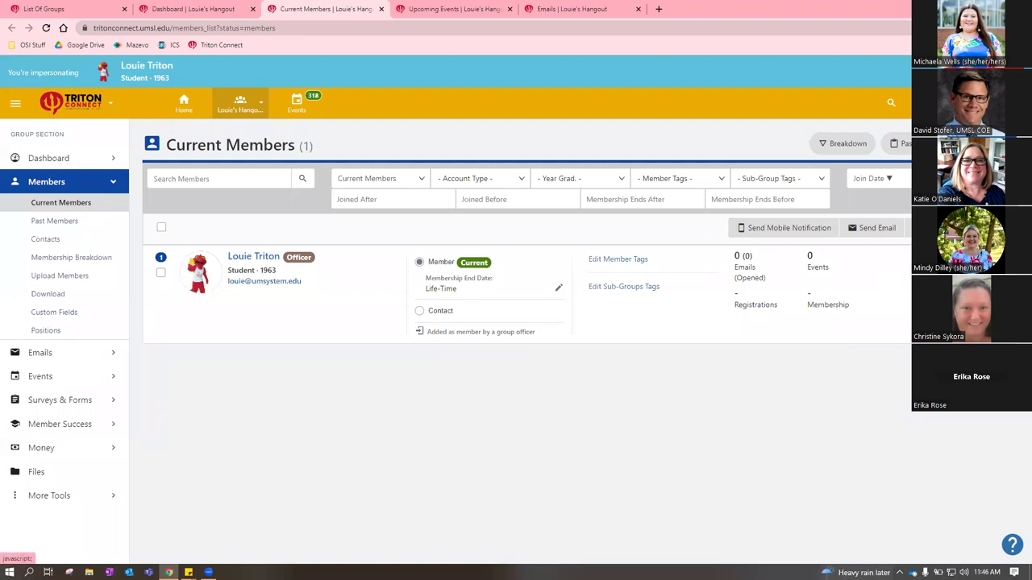
{"action": "left_click", "coordinate": [557, 287]}
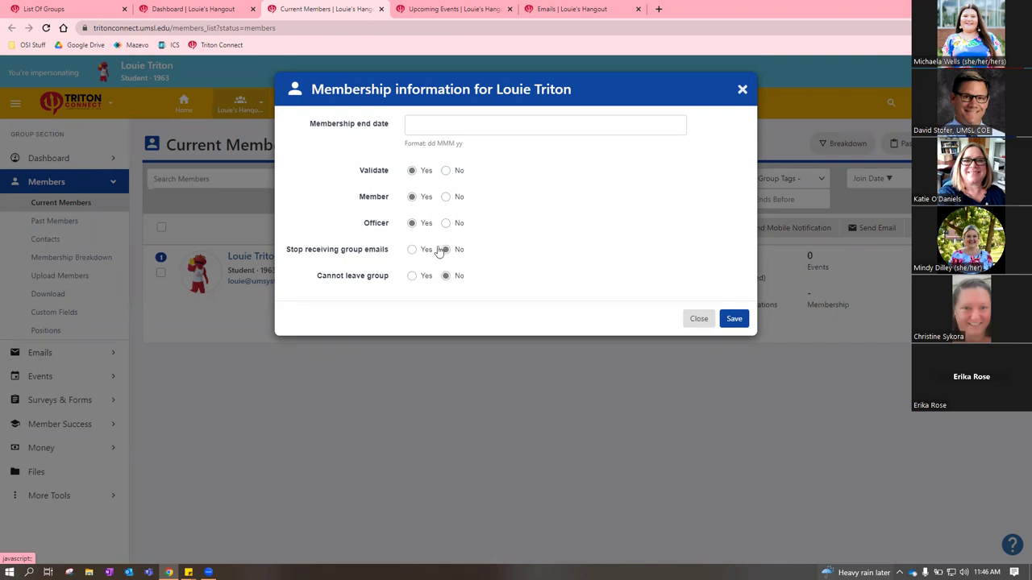
{"action": "left_click", "coordinate": [696, 320]}
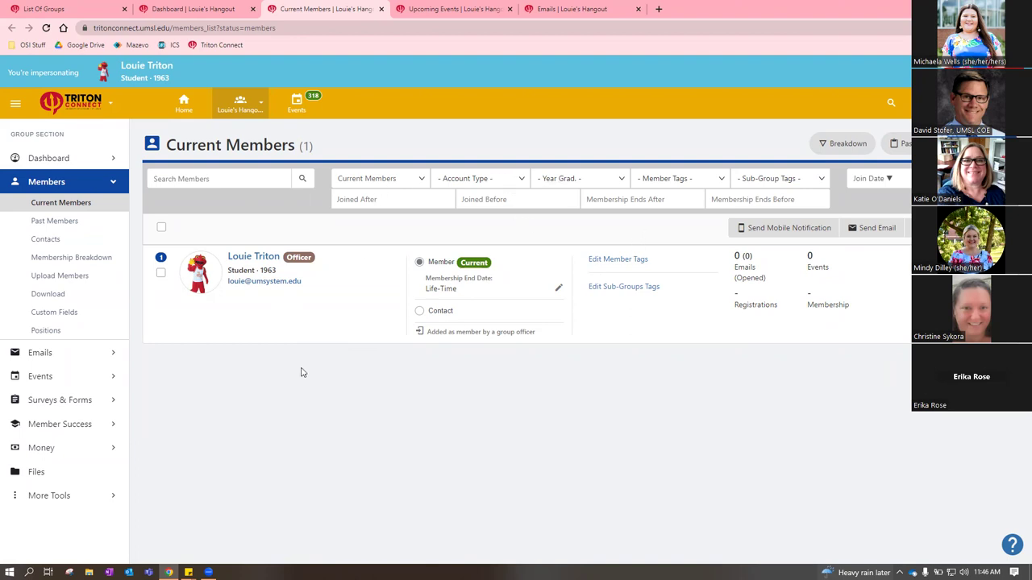
Filter current members to the Student account type and select all listed members
{"action": "left_click", "coordinate": [486, 186]}
{"action": "left_click", "coordinate": [441, 243]}
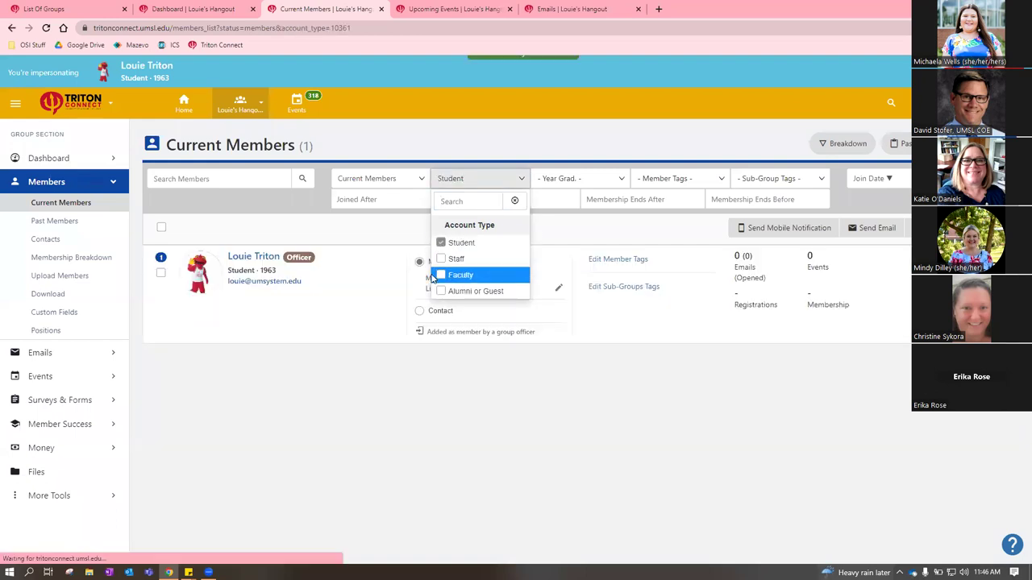
{"action": "left_click", "coordinate": [335, 405]}
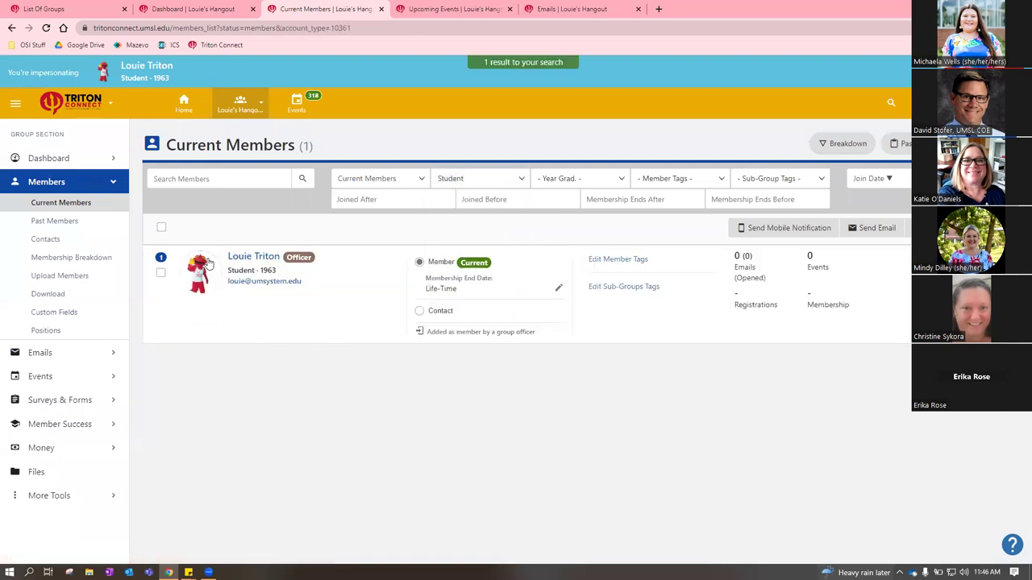
{"action": "left_click", "coordinate": [162, 229]}
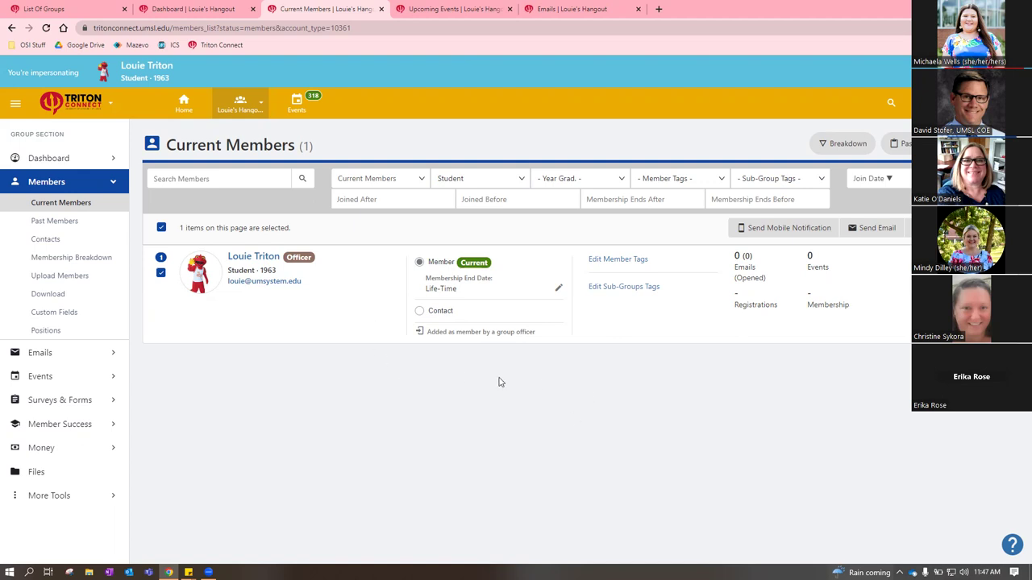
Confirm Past Members is empty, then view the 3 contacts: one faculty, two staff
{"action": "left_click", "coordinate": [66, 226]}
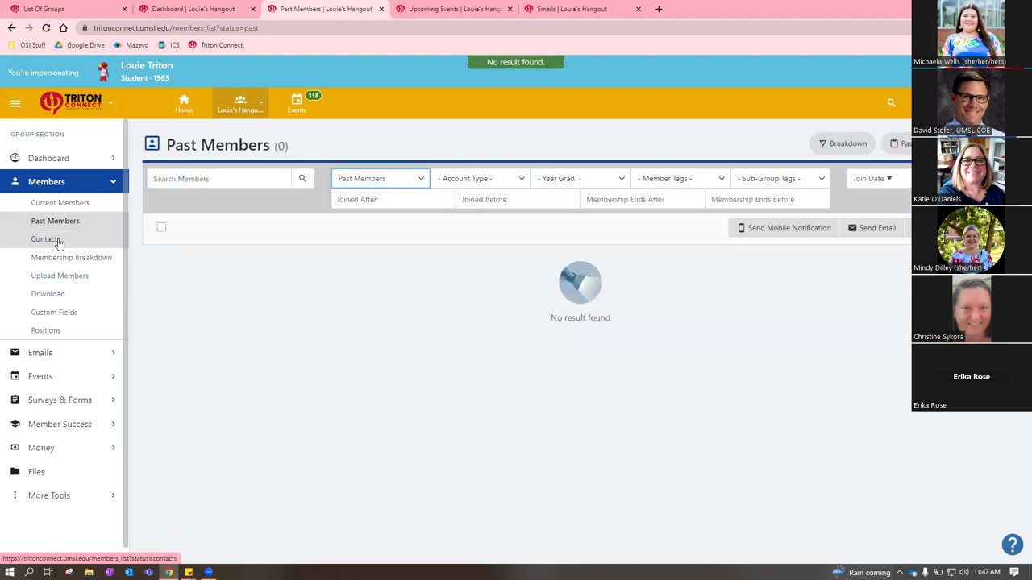
{"action": "left_click", "coordinate": [56, 241]}
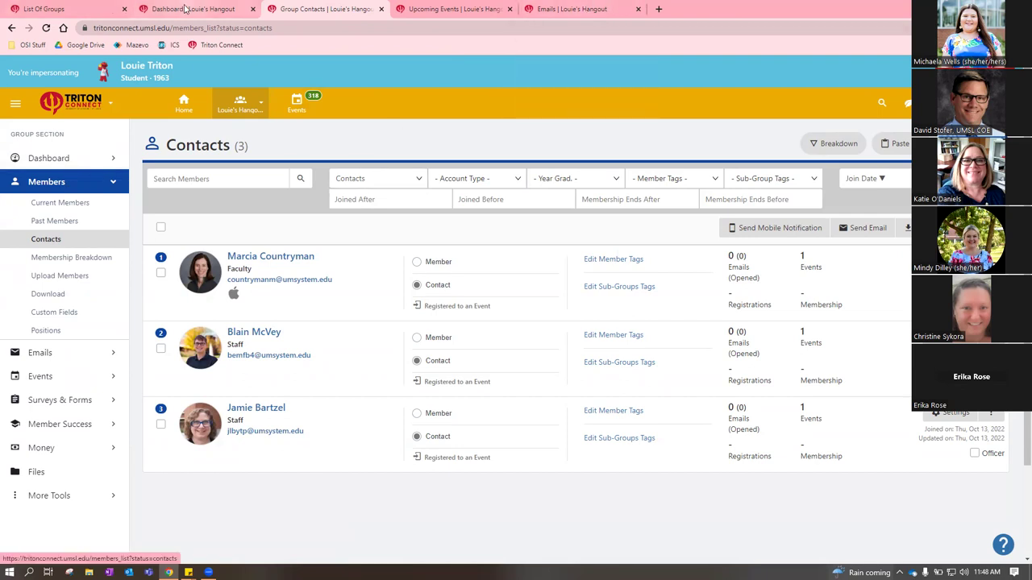
Go back to the Louie's Hangout dashboard showing 3 past events, 0 emails and 1 member
{"action": "left_click_drag", "start_coordinate": [188, 9], "coordinate": [326, 9]}
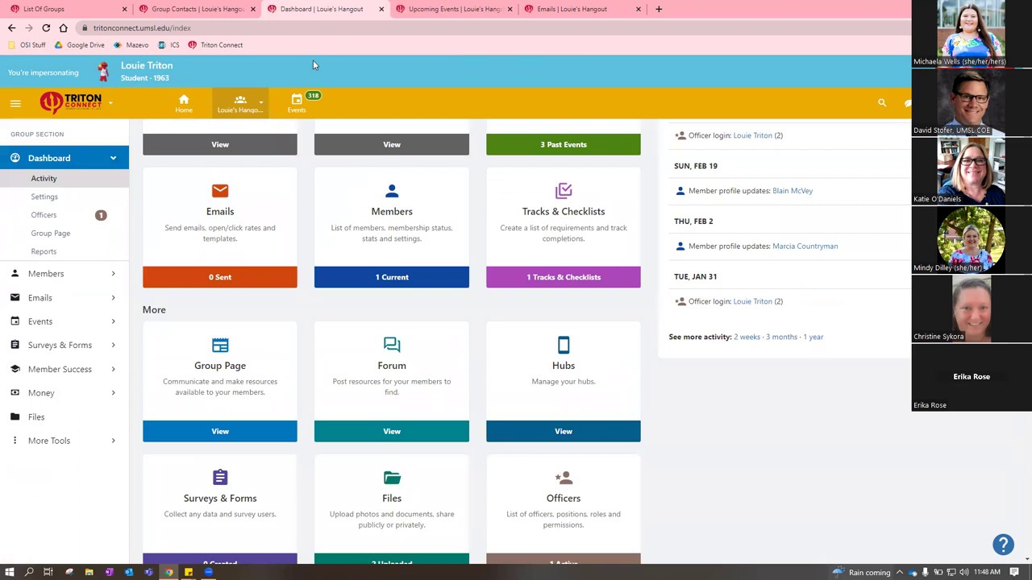
{"action": "scroll", "coordinate": [500, 390], "scroll_direction": "up", "scroll_amount": 2}
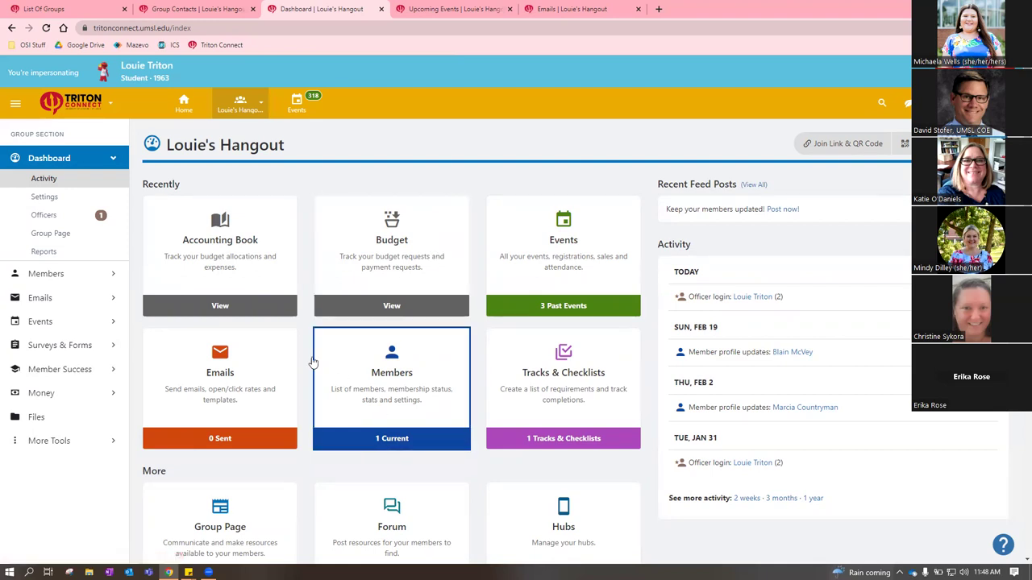
{"action": "left_click", "coordinate": [246, 370]}
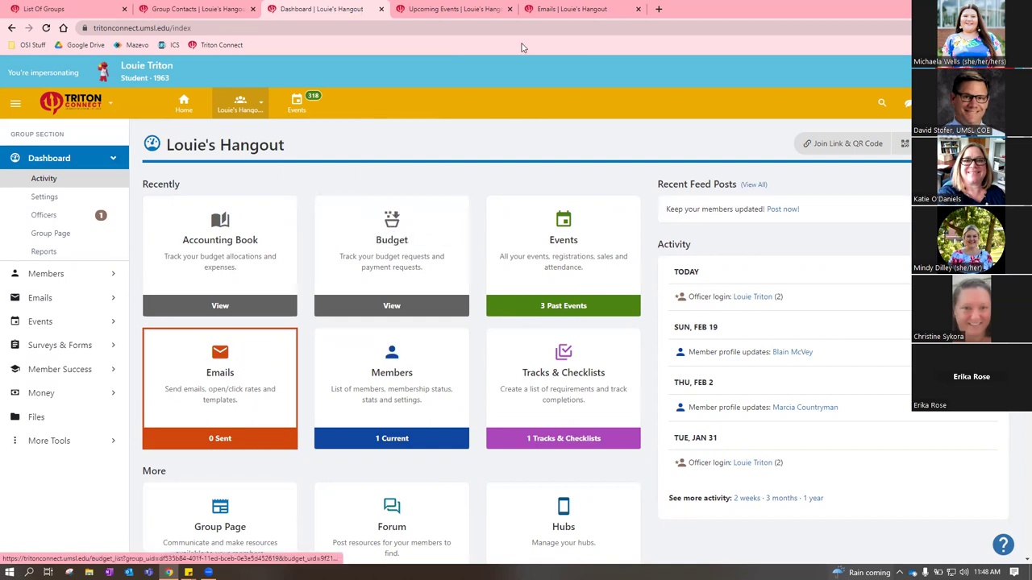
{"action": "left_click", "coordinate": [560, 8]}
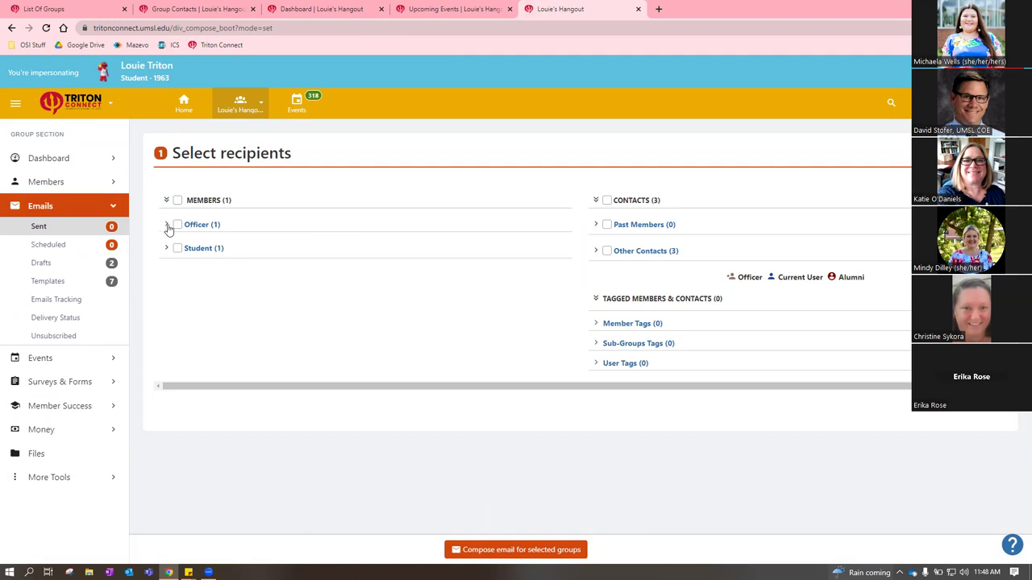
Tick the 1 Officer group as recipients, leaving the Student box cleared
{"action": "left_click", "coordinate": [201, 225]}
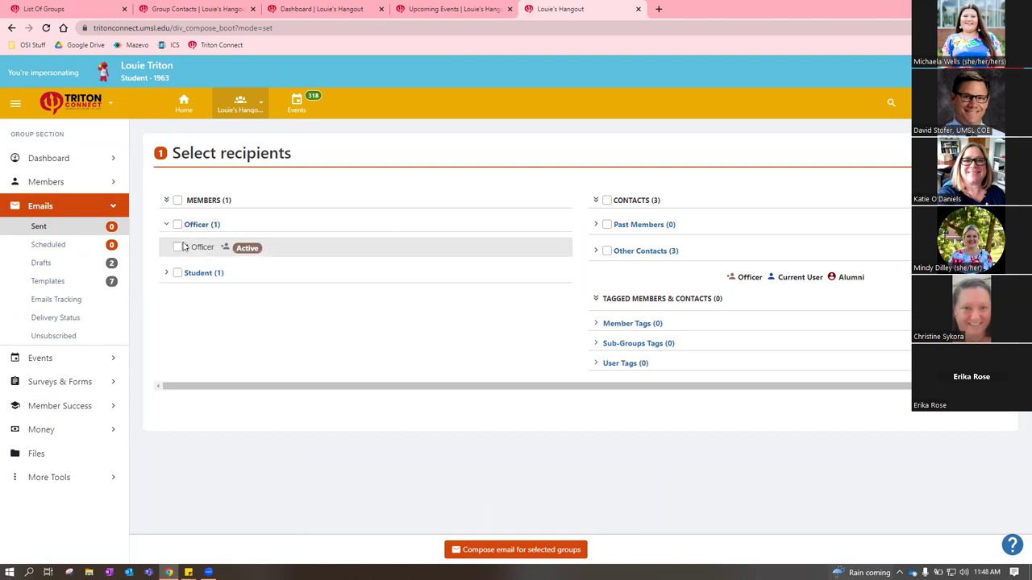
{"action": "left_click", "coordinate": [181, 250]}
{"action": "left_click", "coordinate": [213, 274]}
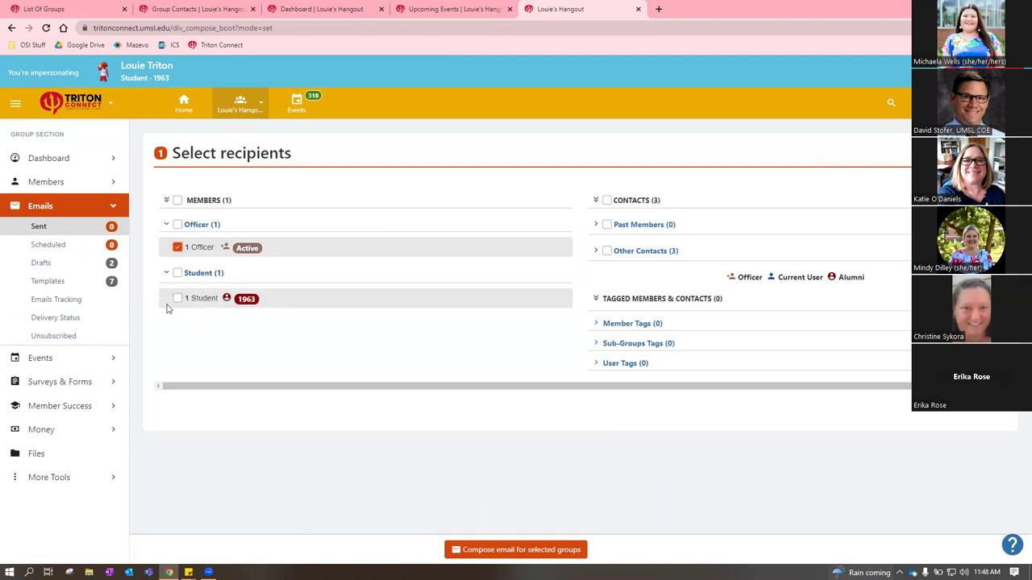
{"action": "left_click", "coordinate": [178, 299]}
{"action": "left_click", "coordinate": [178, 298]}
Leave the 3 Other Contacts unticked and compose an email for the Officer group
{"action": "left_click", "coordinate": [646, 257]}
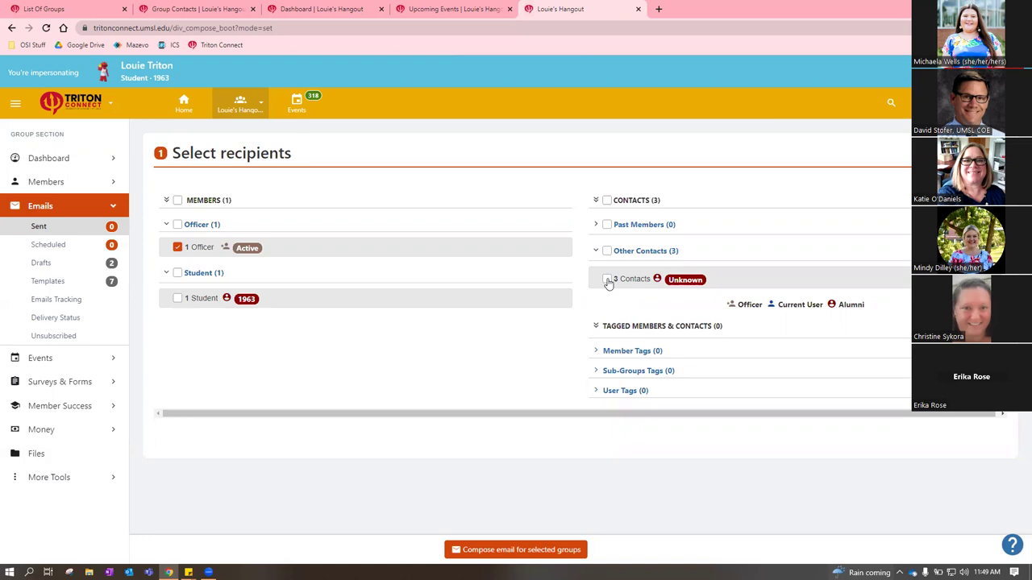
{"action": "left_click", "coordinate": [607, 279]}
{"action": "left_click", "coordinate": [607, 279]}
{"action": "left_click", "coordinate": [607, 279]}
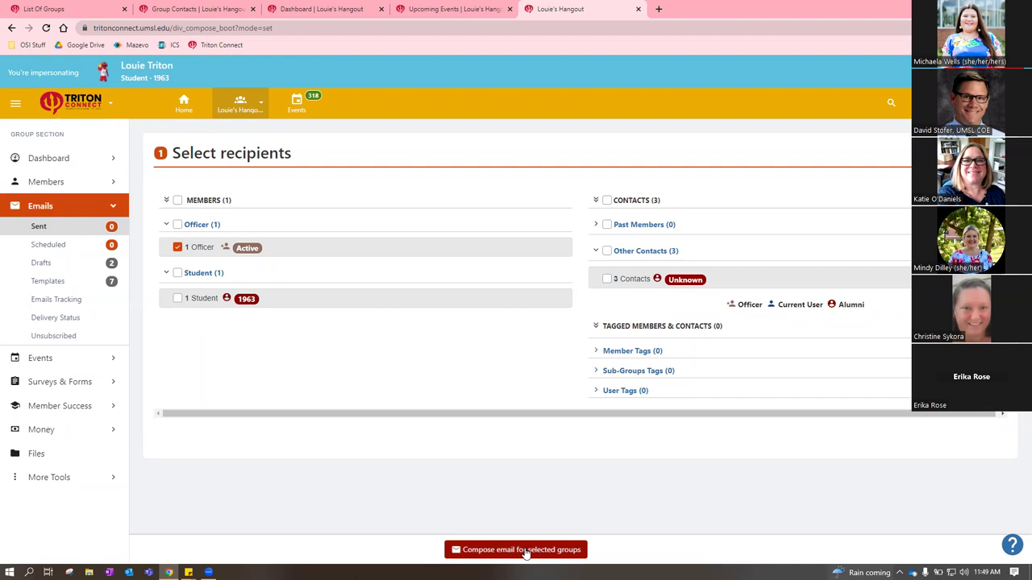
{"action": "left_click", "coordinate": [525, 551]}
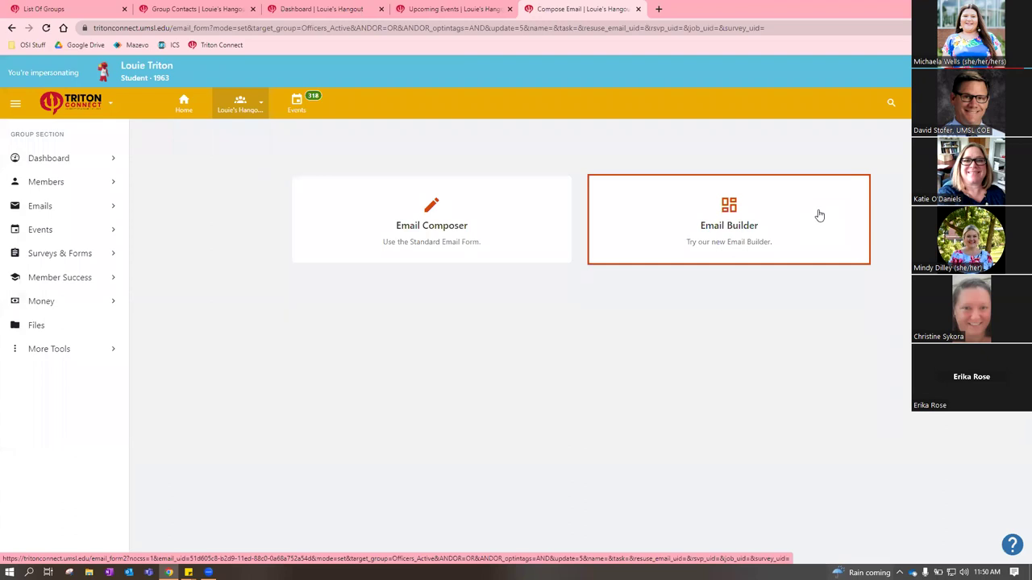
Start the email in the new Email Builder, keeping the student officer as sole recipient
{"action": "left_click", "coordinate": [819, 214]}
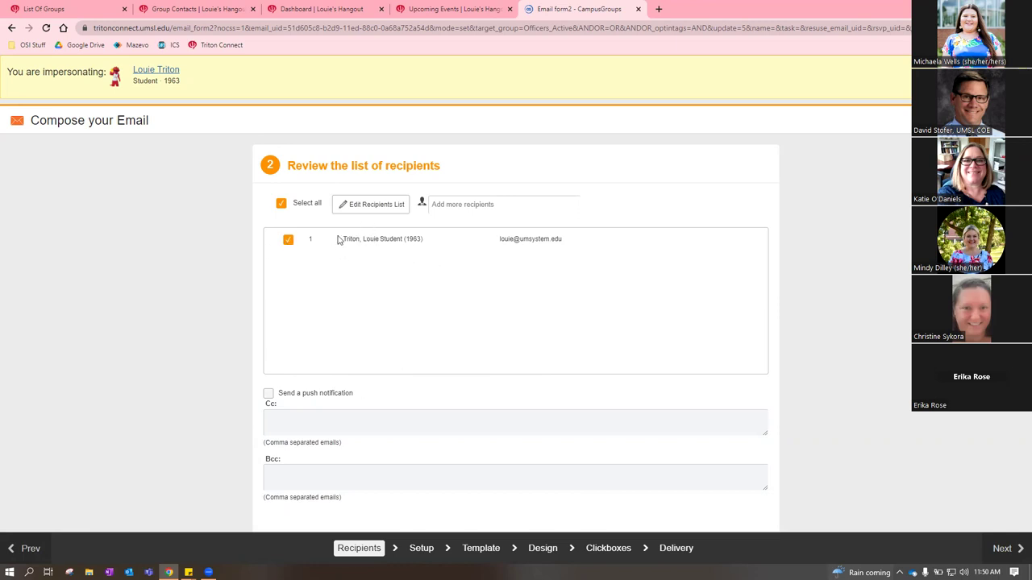
{"action": "left_click", "coordinate": [479, 204]}
{"action": "left_click", "coordinate": [345, 266]}
{"action": "left_click", "coordinate": [484, 202]}
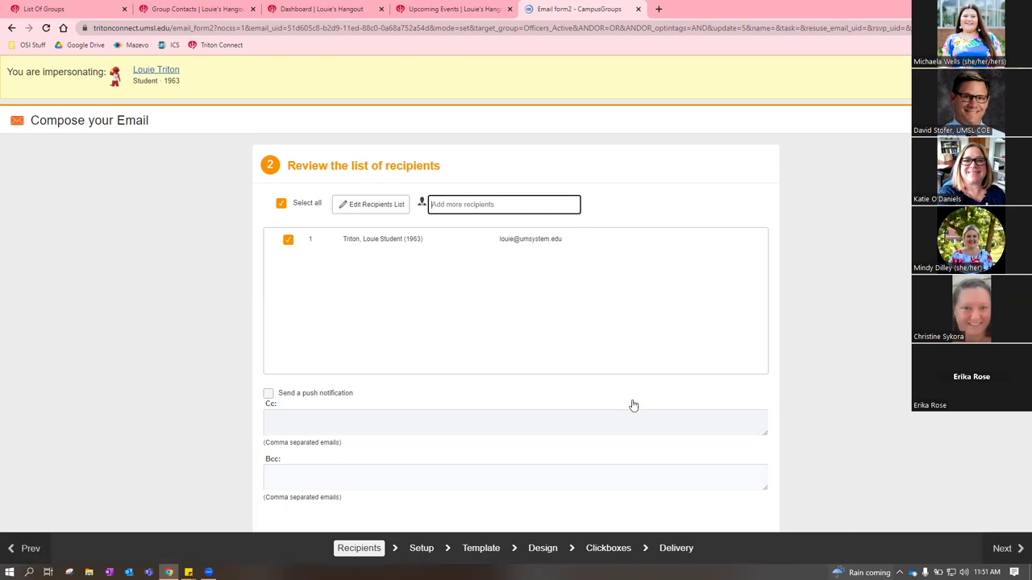
{"action": "left_click", "coordinate": [1002, 548]}
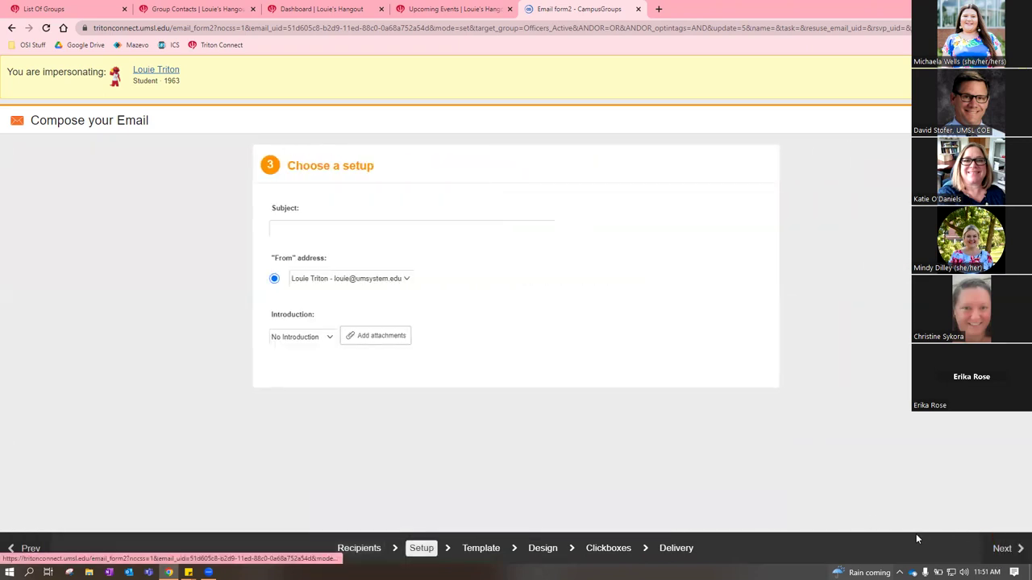
Keep the only sender address and the No Introduction greeting, then continue to templates
{"action": "left_click", "coordinate": [307, 228]}
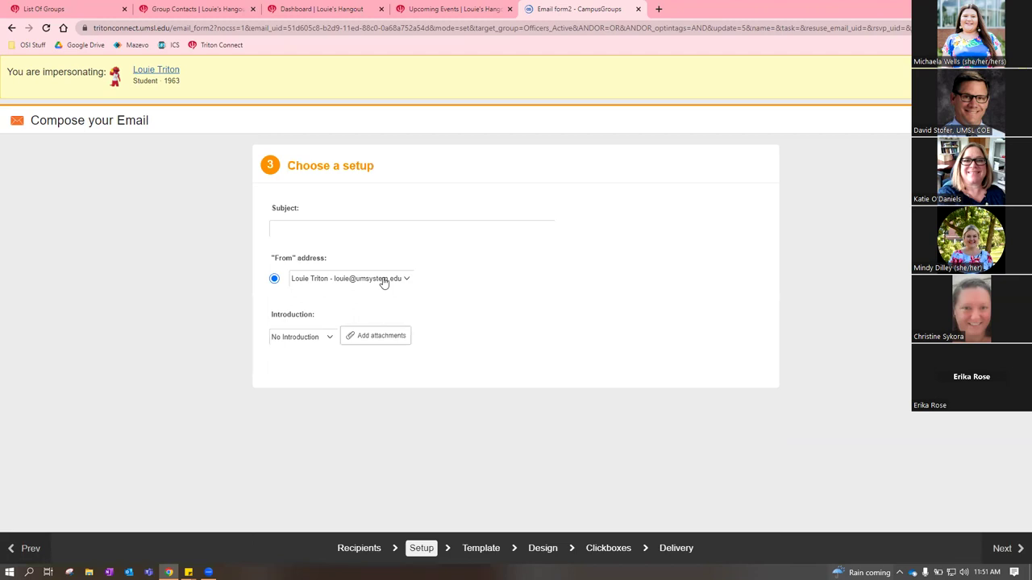
{"action": "left_click", "coordinate": [384, 280]}
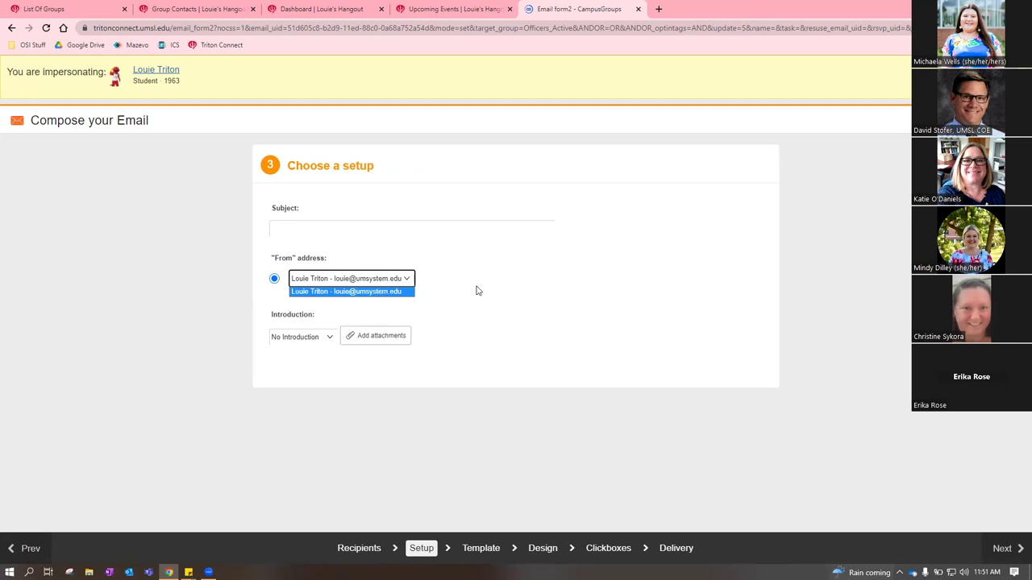
{"action": "left_click", "coordinate": [378, 280]}
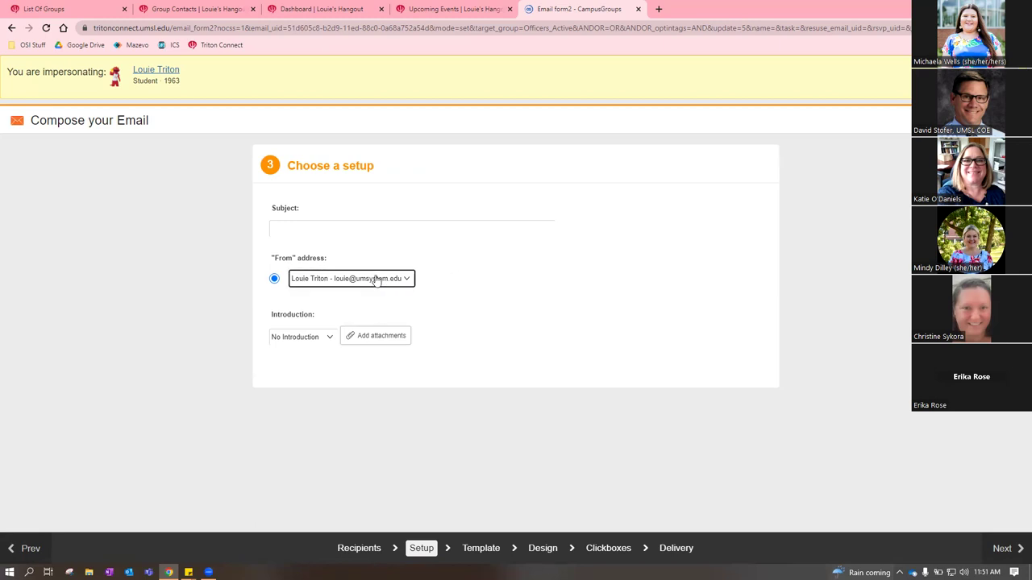
{"action": "left_click", "coordinate": [376, 279]}
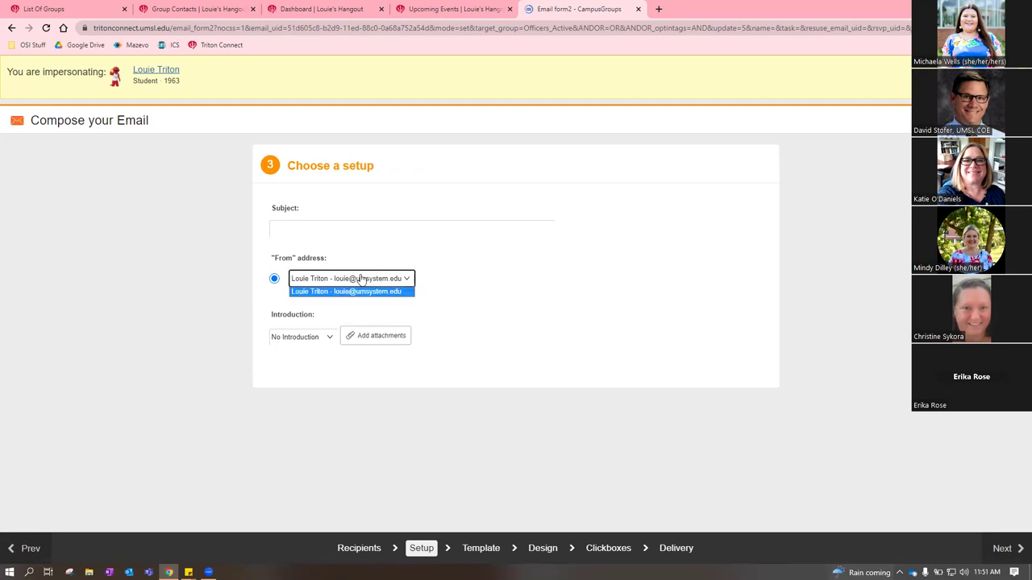
{"action": "left_click", "coordinate": [410, 280]}
{"action": "left_click", "coordinate": [605, 286]}
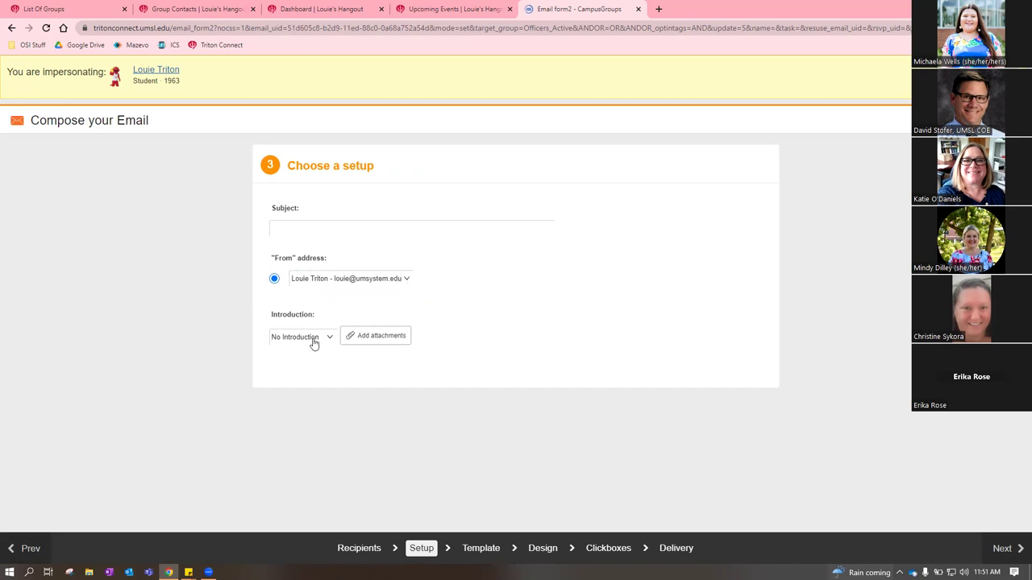
{"action": "left_click", "coordinate": [313, 343]}
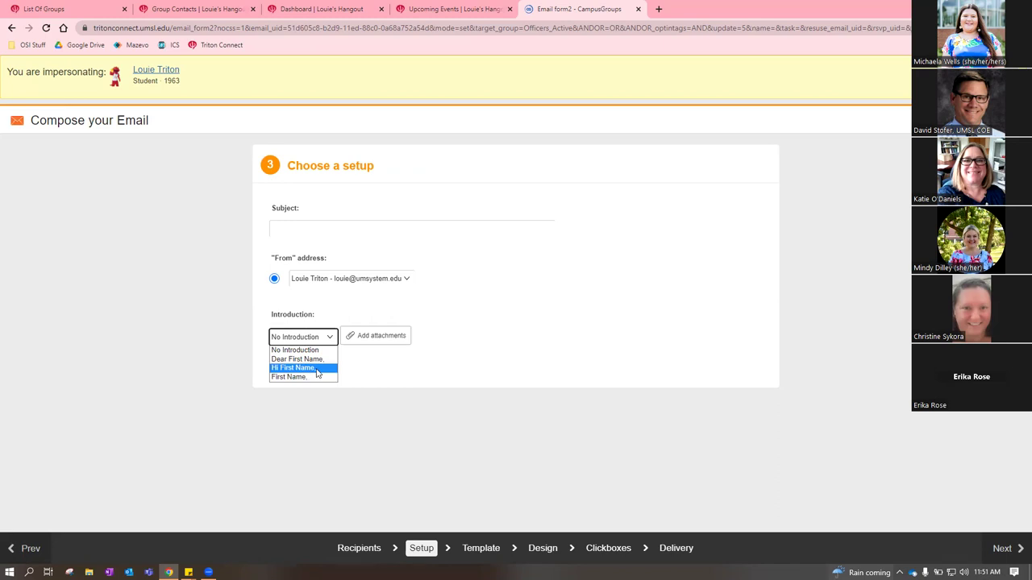
{"action": "left_click", "coordinate": [514, 357]}
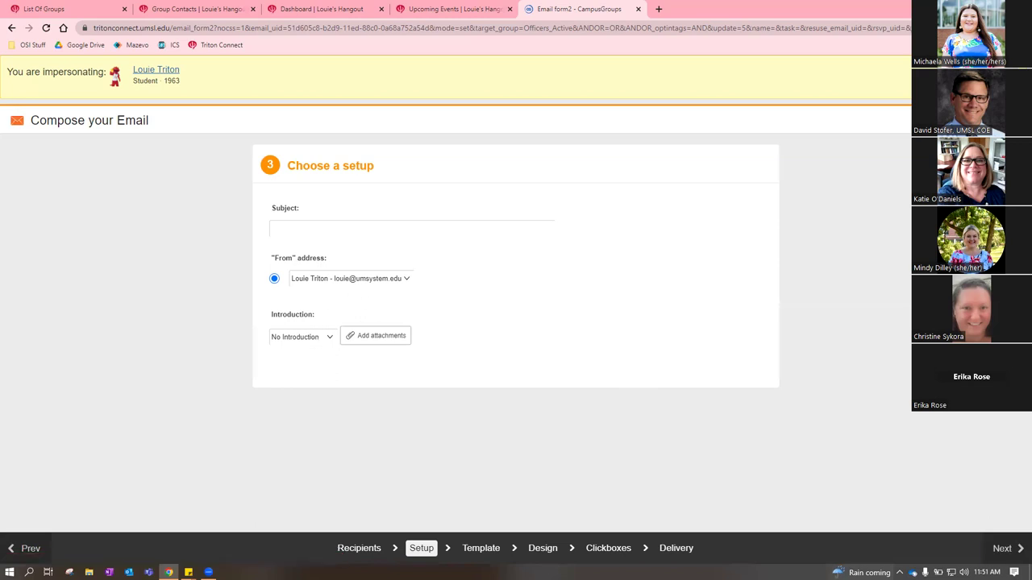
{"action": "left_click", "coordinate": [996, 548]}
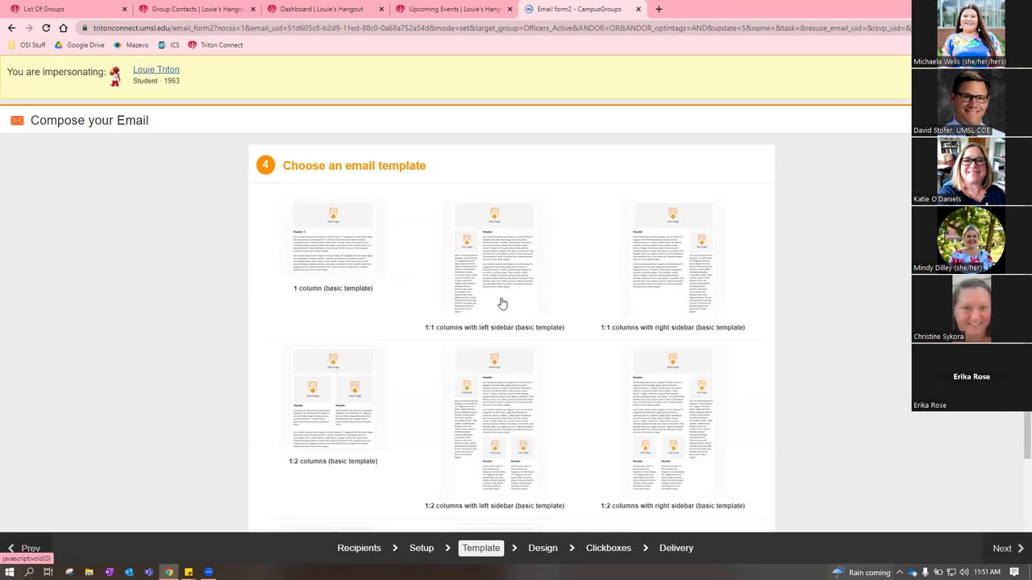
Pick the 1:1 left-sidebar template from the template thumbnails
{"action": "scroll", "coordinate": [644, 382], "scroll_direction": "down", "scroll_amount": 2}
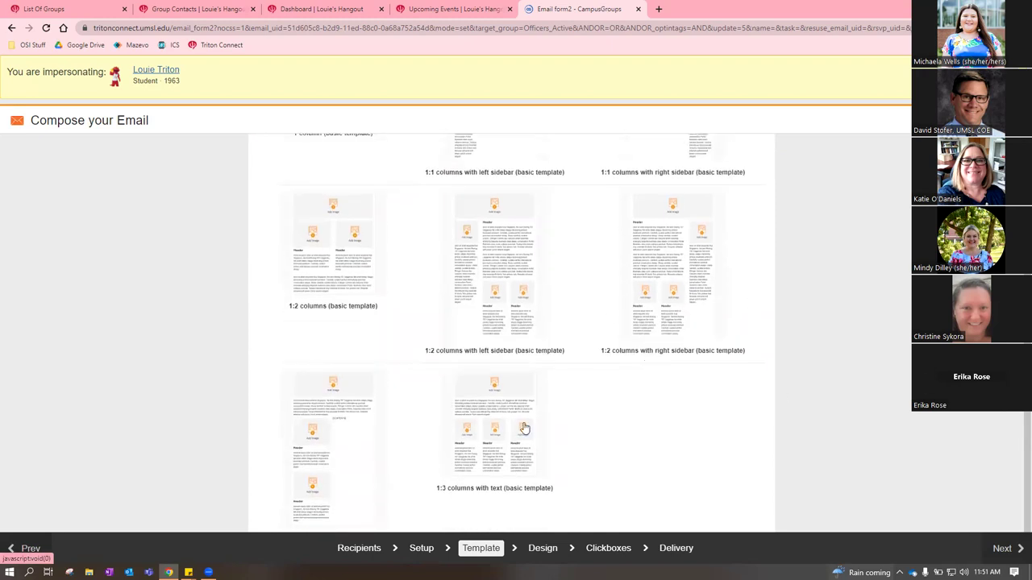
{"action": "scroll", "coordinate": [516, 420], "scroll_direction": "up", "scroll_amount": 1}
{"action": "scroll", "coordinate": [488, 348], "scroll_direction": "up", "scroll_amount": 1}
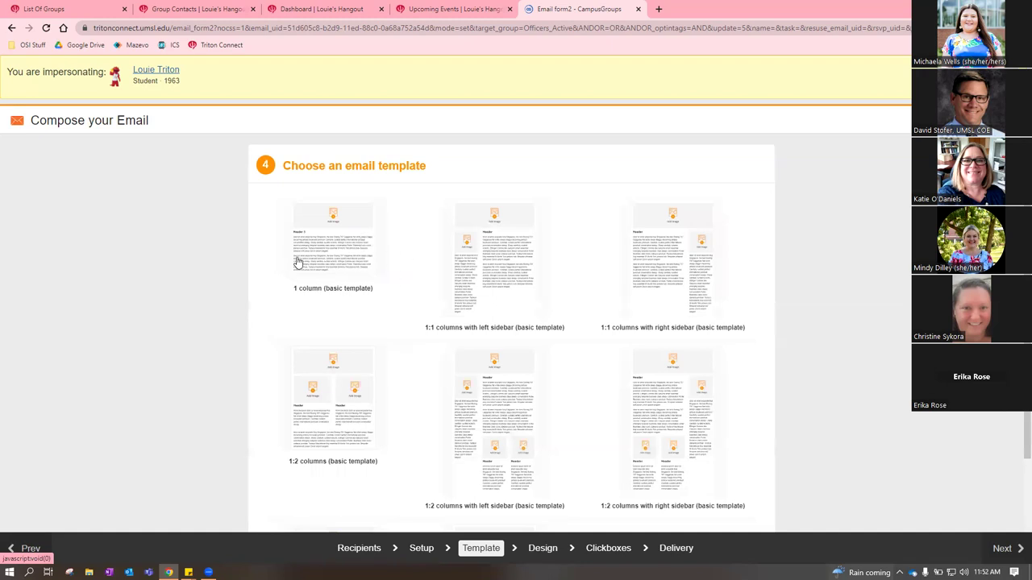
{"action": "left_click", "coordinate": [642, 251]}
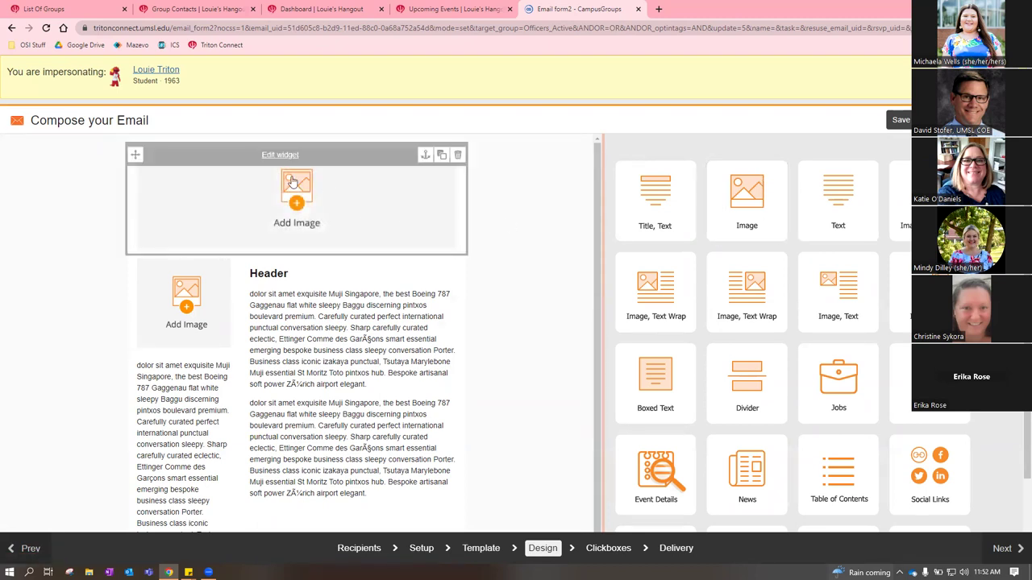
{"action": "left_click", "coordinate": [280, 155]}
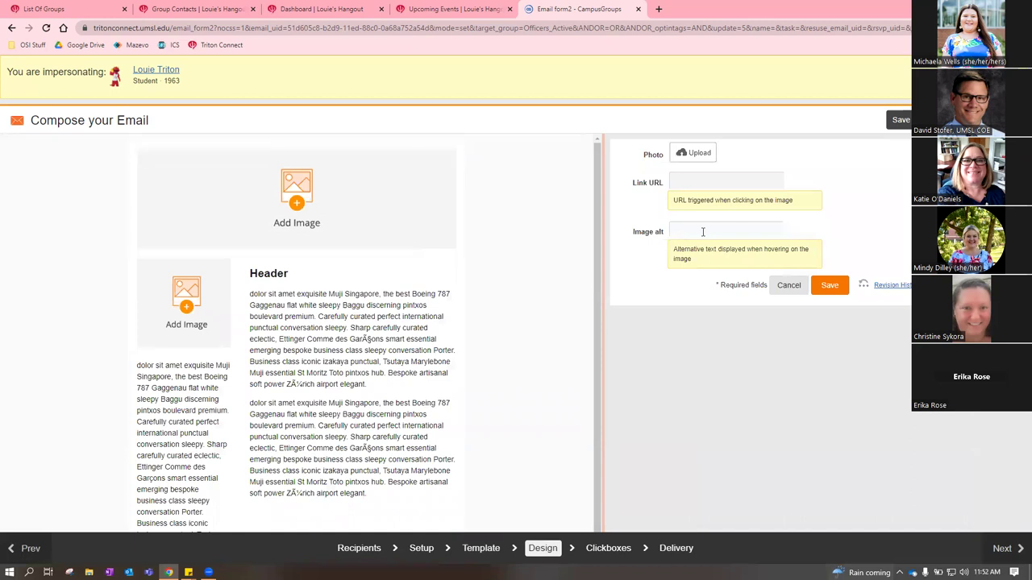
{"action": "scroll", "coordinate": [379, 331], "scroll_direction": "down", "scroll_amount": 1}
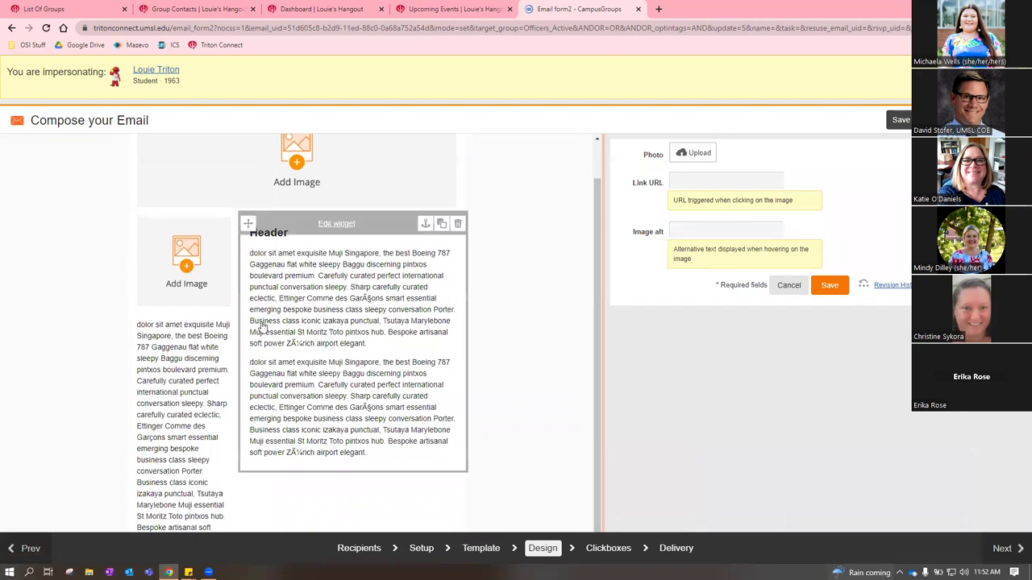
{"action": "left_click", "coordinate": [339, 225]}
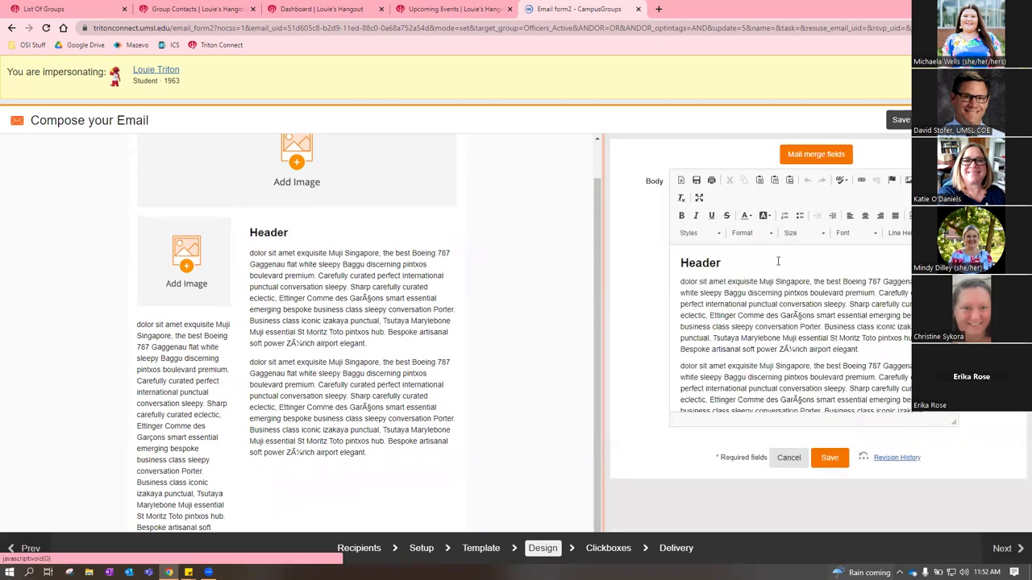
{"action": "scroll", "coordinate": [766, 338], "scroll_direction": "down", "scroll_amount": 1}
{"action": "scroll", "coordinate": [764, 337], "scroll_direction": "up", "scroll_amount": 1}
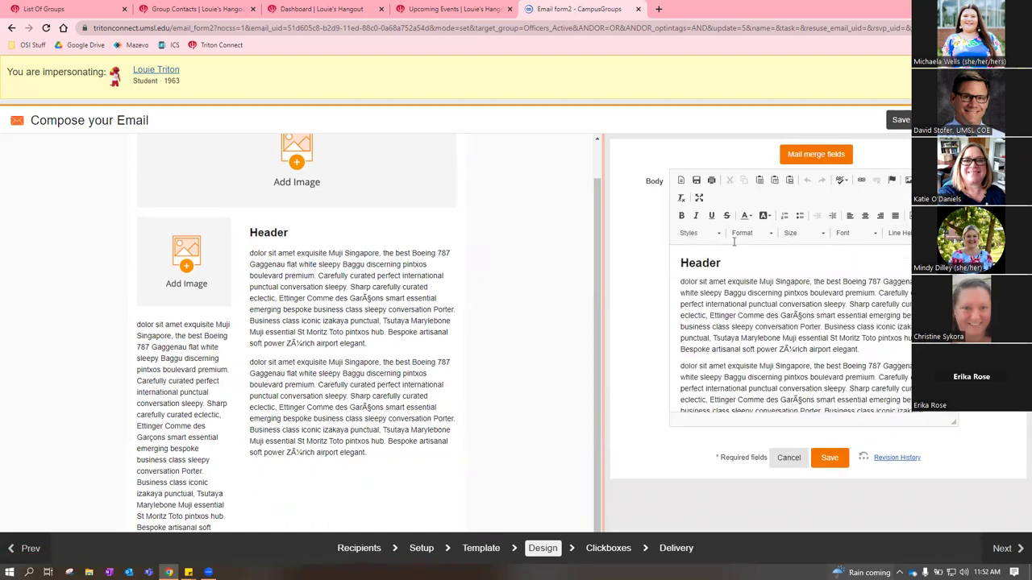
{"action": "scroll", "coordinate": [890, 345], "scroll_direction": "down", "scroll_amount": 1}
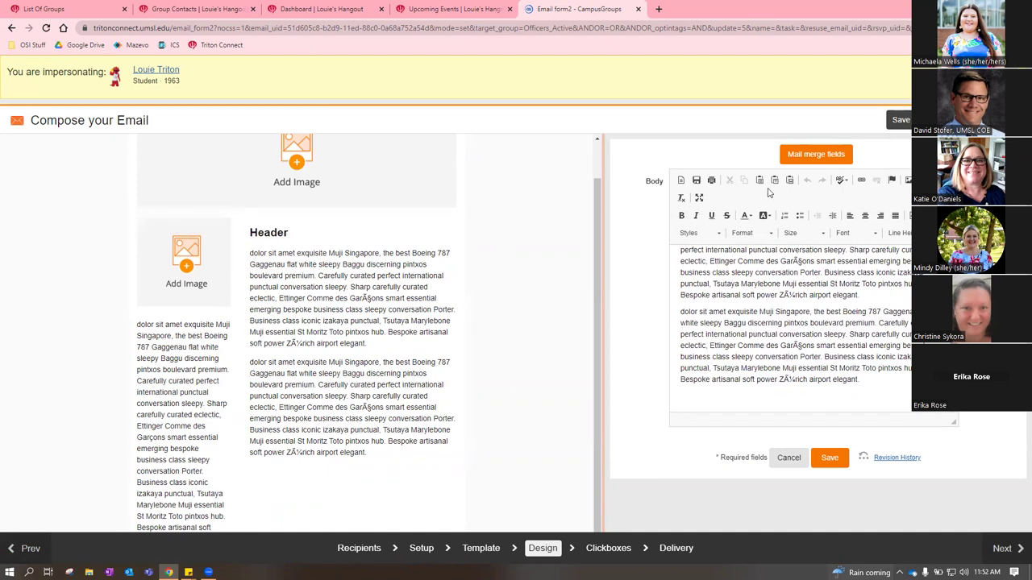
{"action": "left_click", "coordinate": [830, 469]}
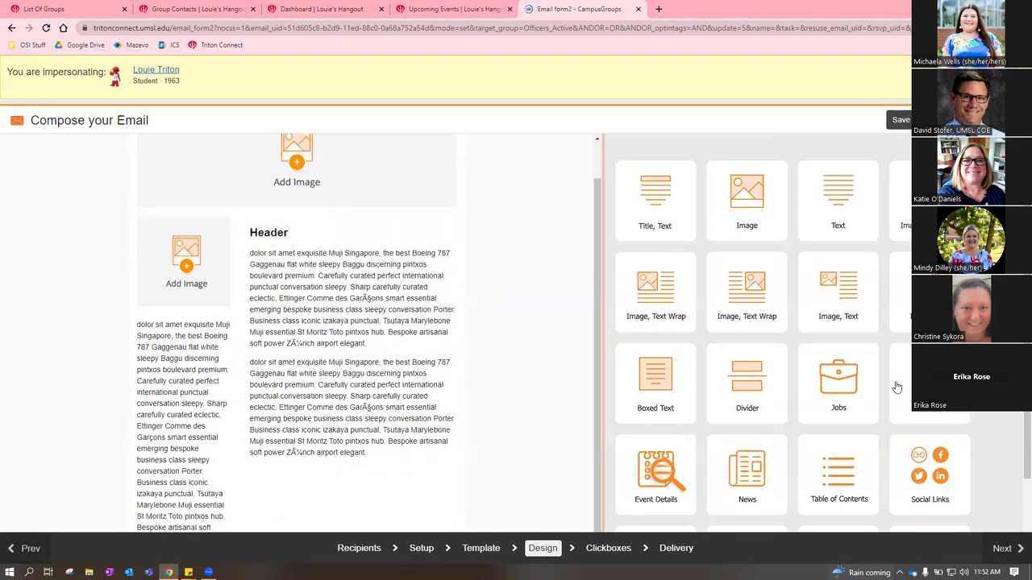
Insert and save an Event Details block below the header text with no events chosen
{"action": "left_click_drag", "start_coordinate": [930, 383], "coordinate": [327, 500]}
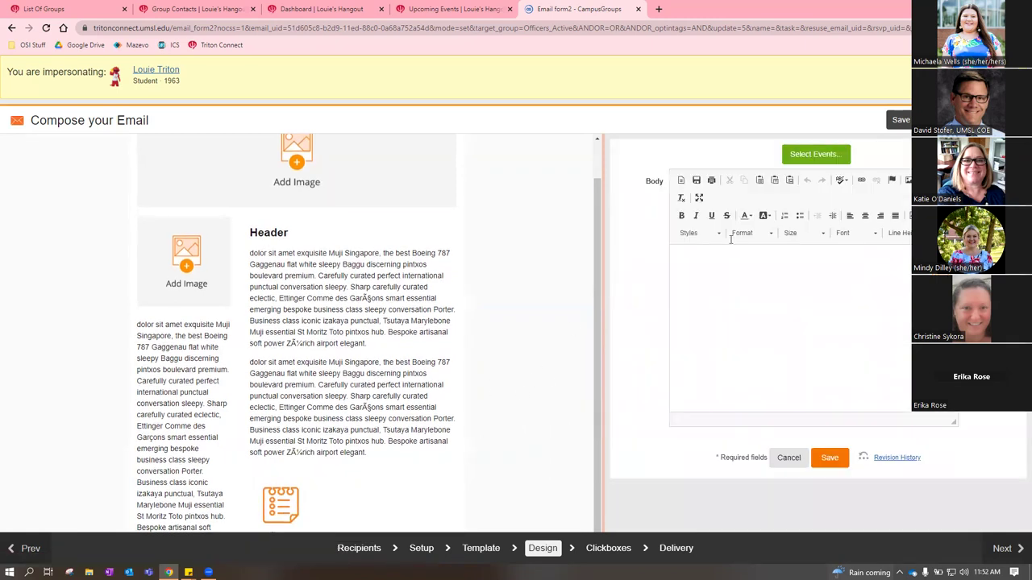
{"action": "left_click", "coordinate": [830, 154]}
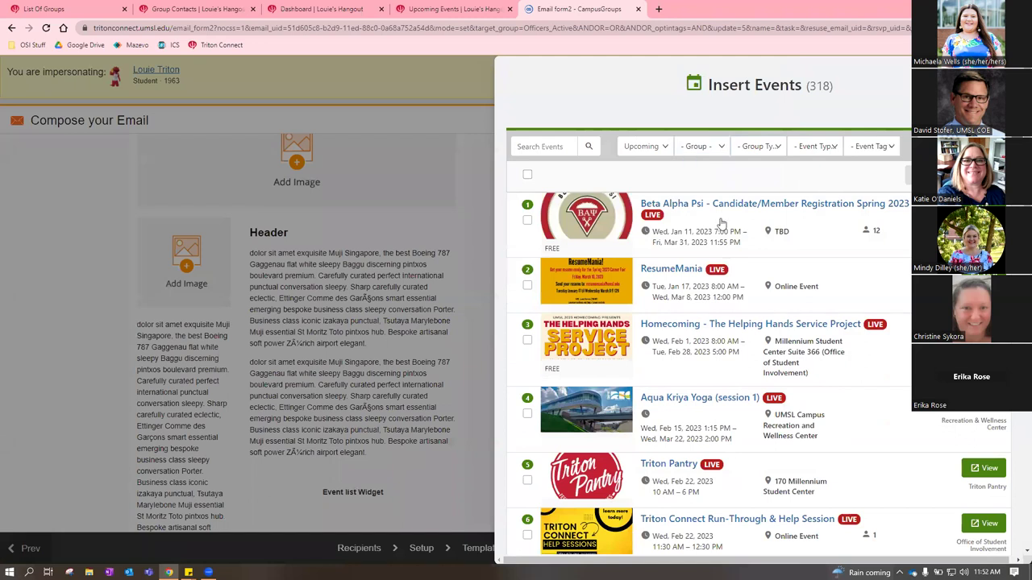
{"action": "scroll", "coordinate": [821, 283], "scroll_direction": "down", "scroll_amount": 3}
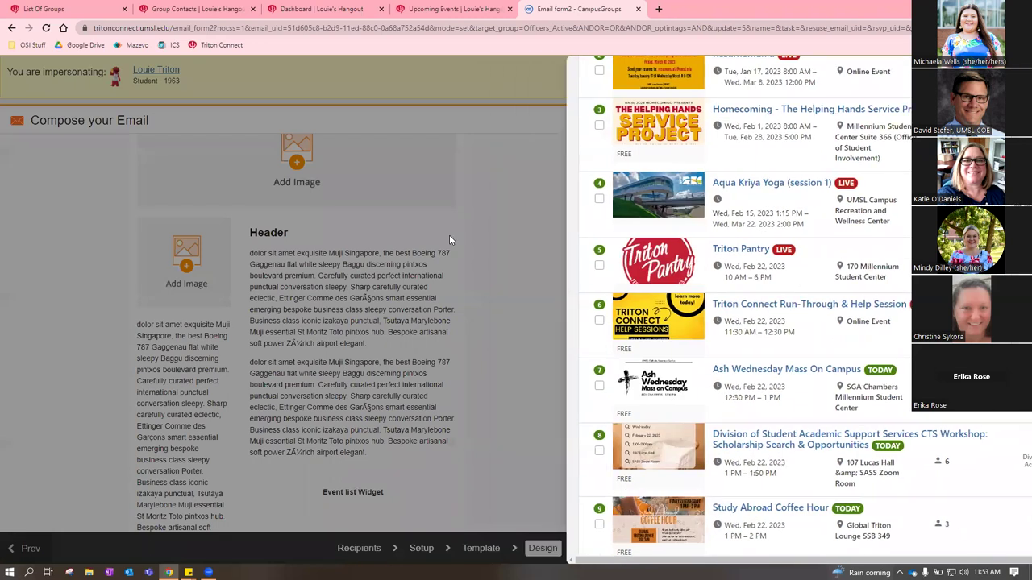
{"action": "left_click", "coordinate": [449, 235]}
{"action": "left_click", "coordinate": [827, 458]}
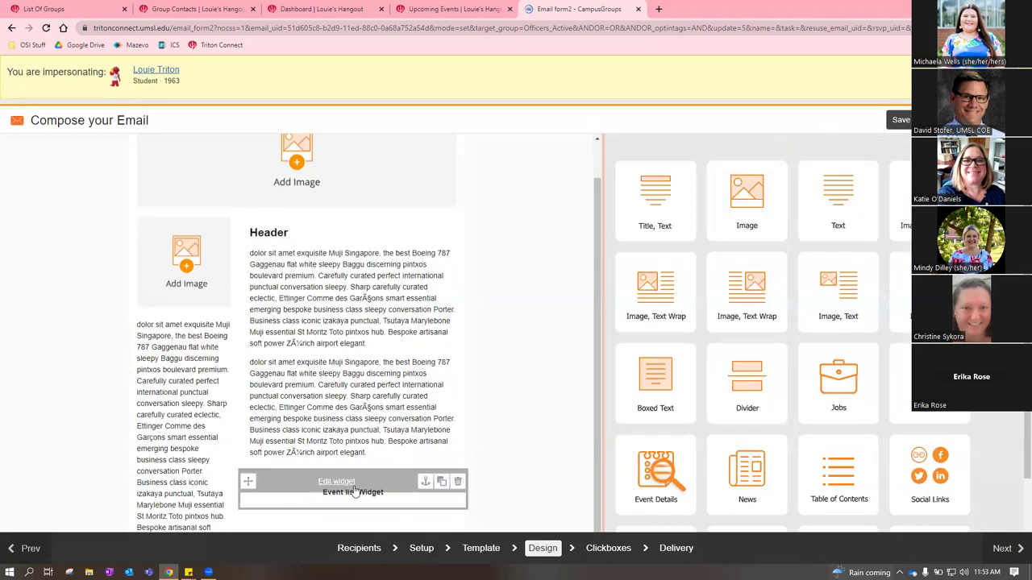
{"action": "mouse_move", "coordinate": [371, 507]}
{"action": "left_click", "coordinate": [1004, 550]}
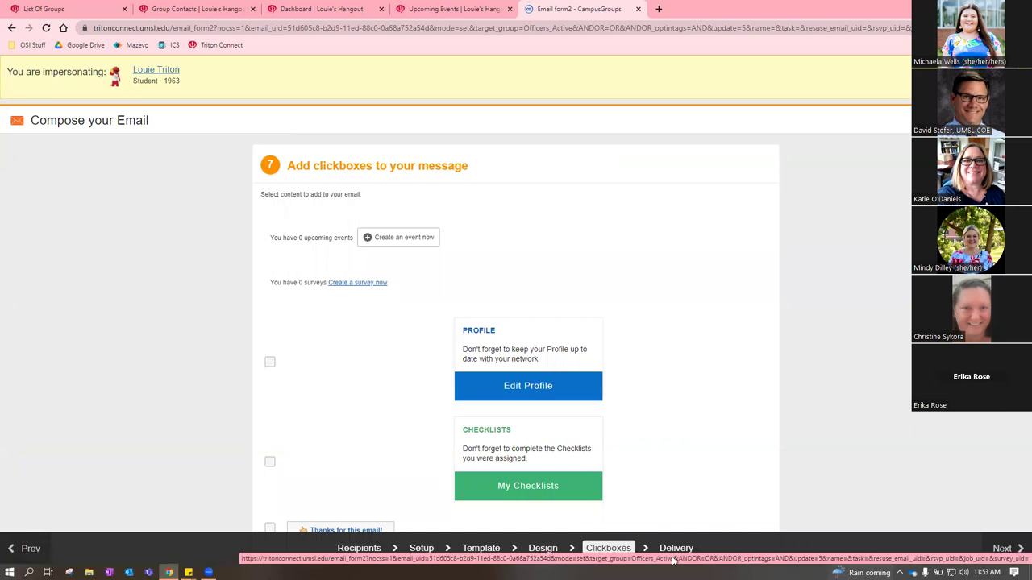
Reach the Delivery options and leave the delivery date field blank
{"action": "left_click", "coordinate": [991, 553]}
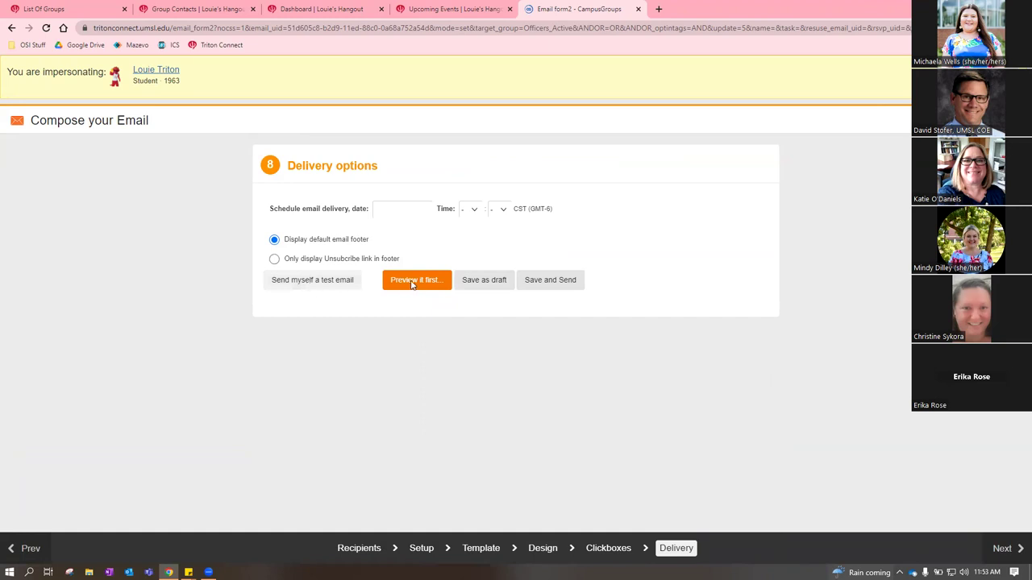
{"action": "left_click", "coordinate": [380, 212]}
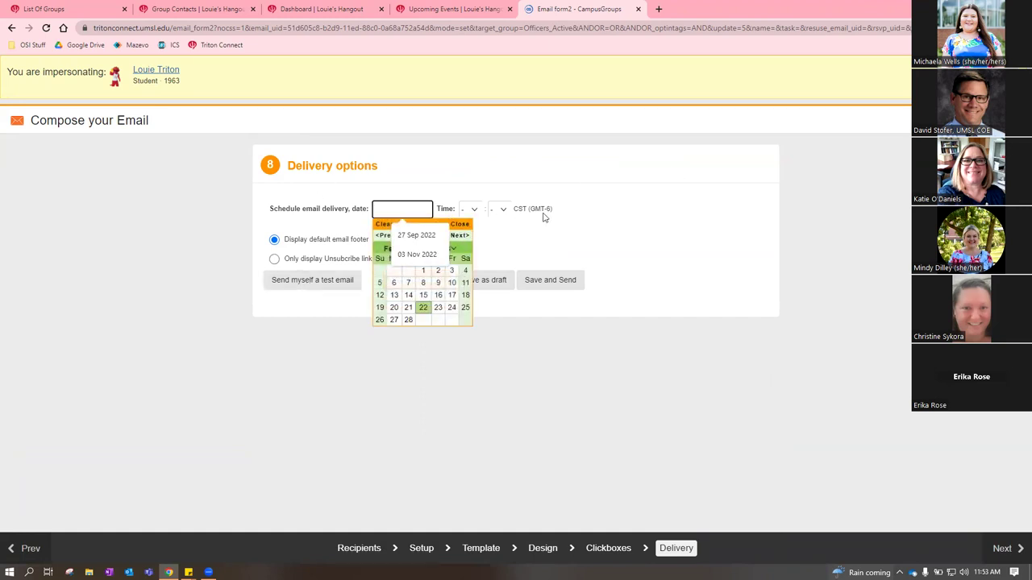
{"action": "left_click", "coordinate": [600, 214]}
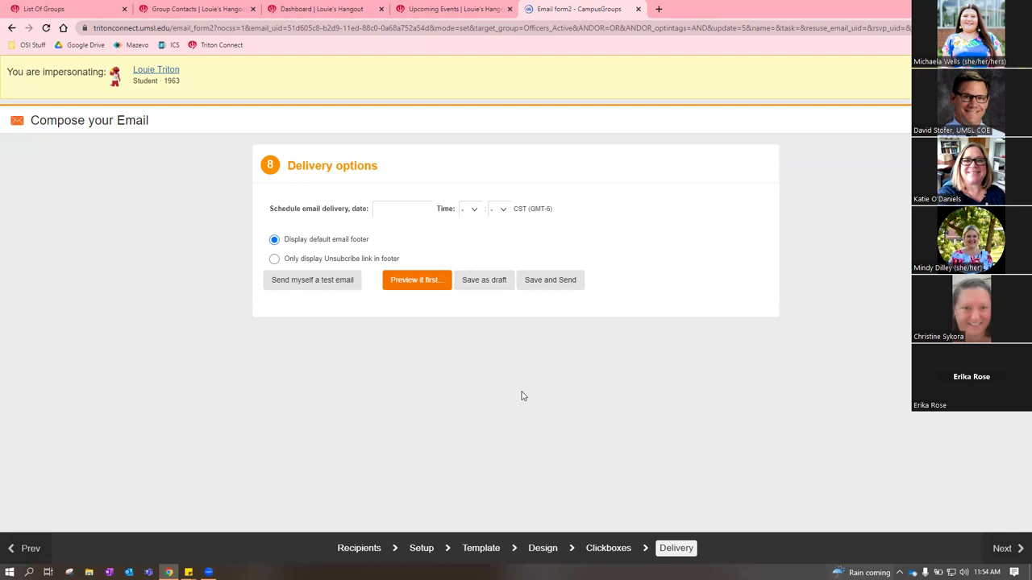
{"action": "left_click", "coordinate": [316, 277]}
Move the email draft tab to second place and show Louie's Hangout's empty Upcoming Events list
{"action": "left_click", "coordinate": [337, 8]}
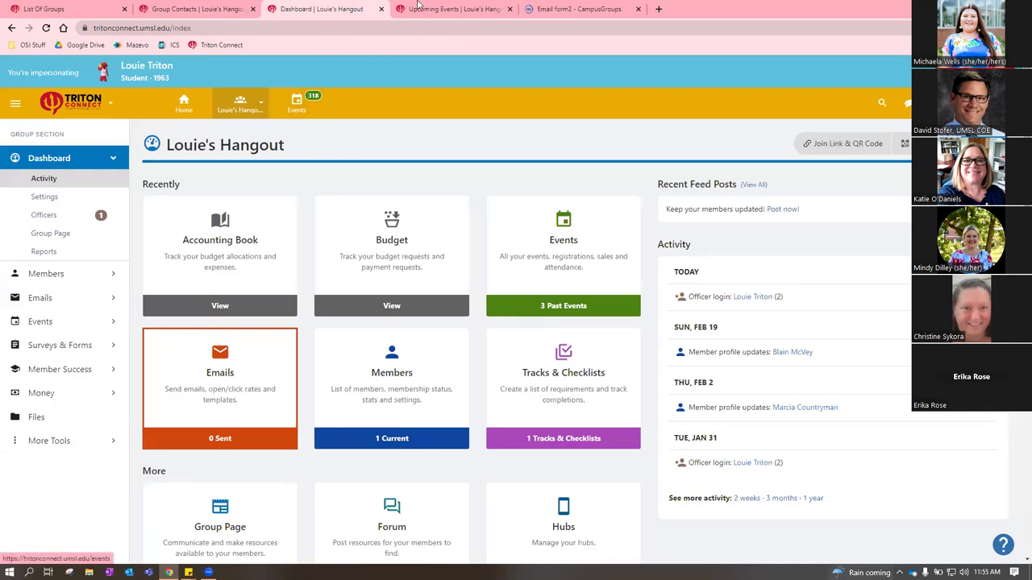
{"action": "left_click_drag", "start_coordinate": [582, 13], "coordinate": [197, 11]}
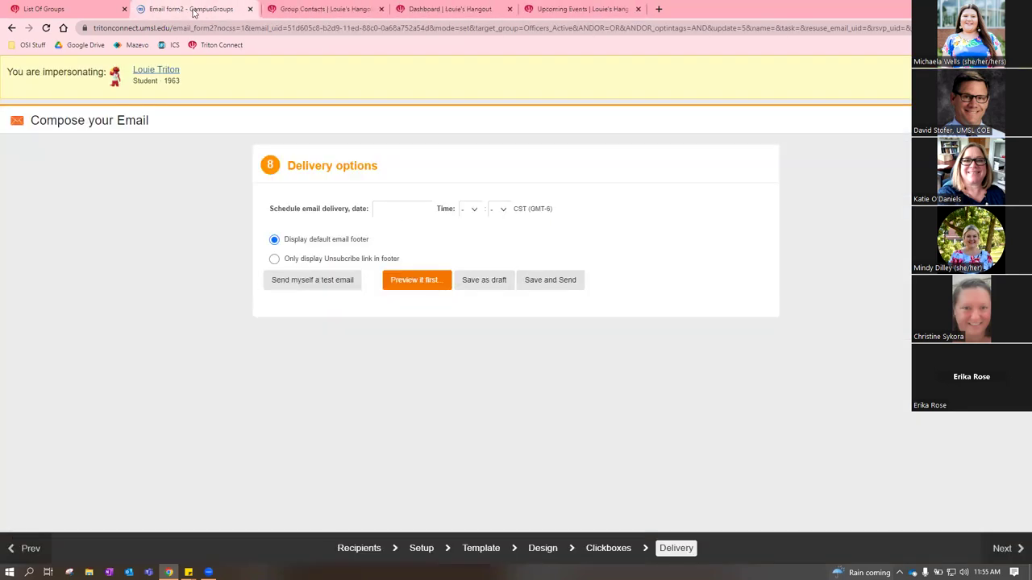
{"action": "left_click", "coordinate": [439, 9]}
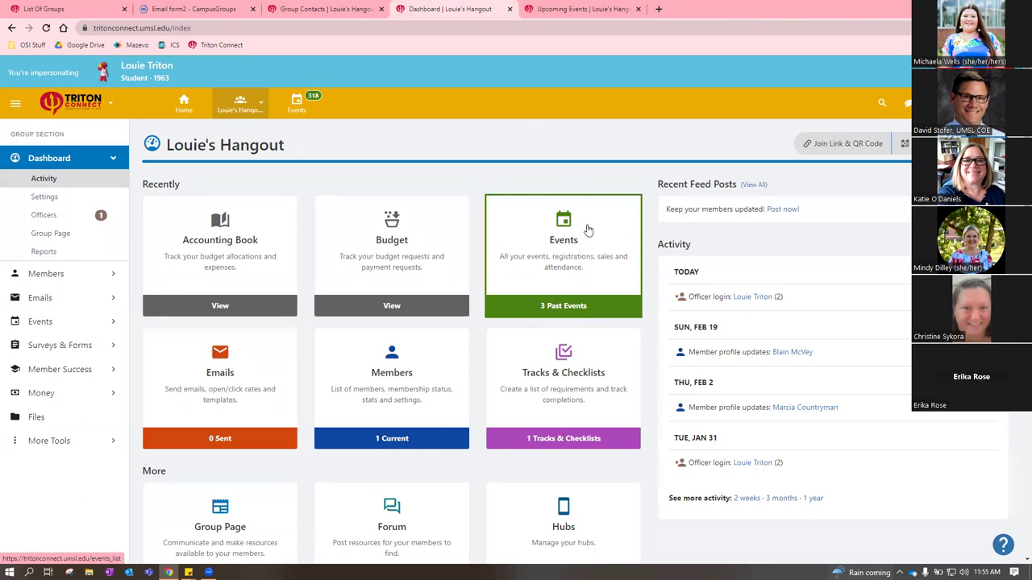
{"action": "left_click", "coordinate": [574, 7]}
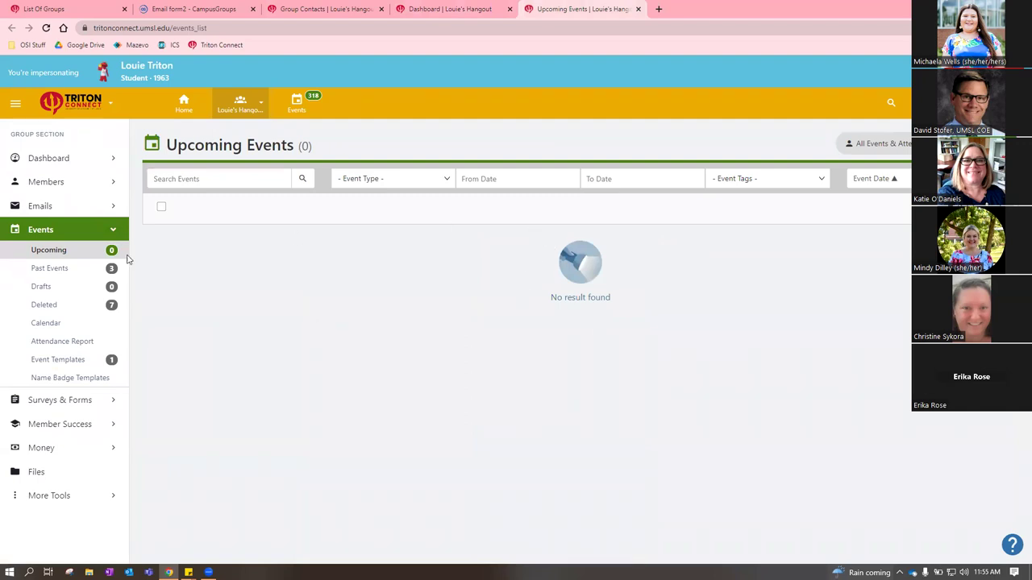
Review the three past events, then create a new event from the Blank Event Template
{"action": "left_click", "coordinate": [50, 269]}
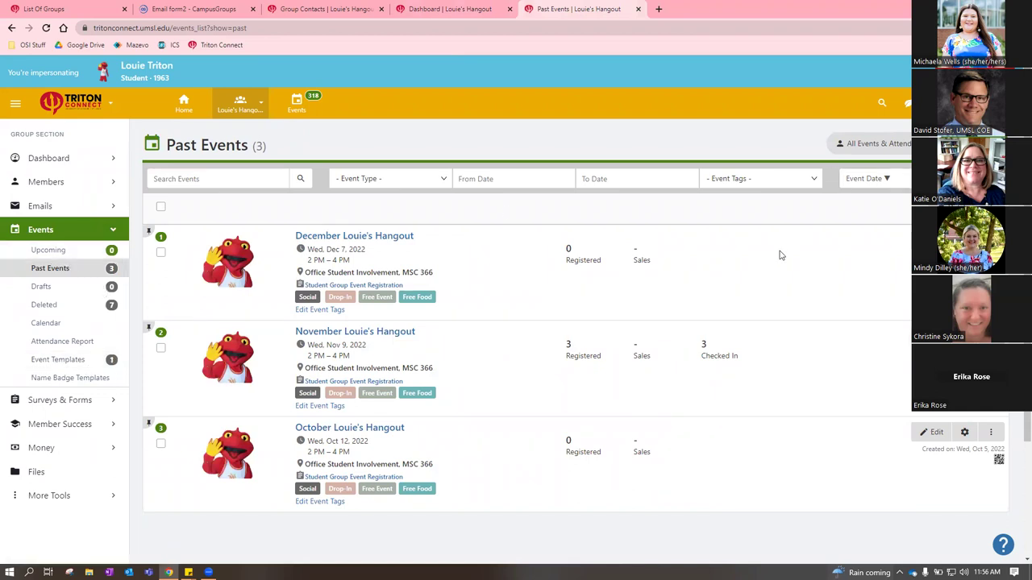
{"action": "left_click", "coordinate": [63, 253]}
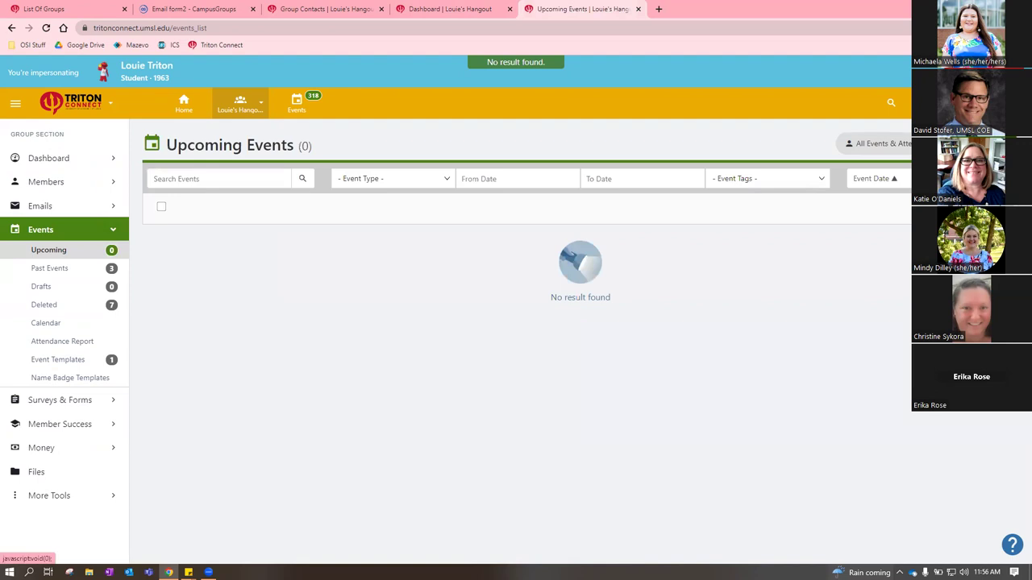
{"action": "left_click", "coordinate": [980, 144]}
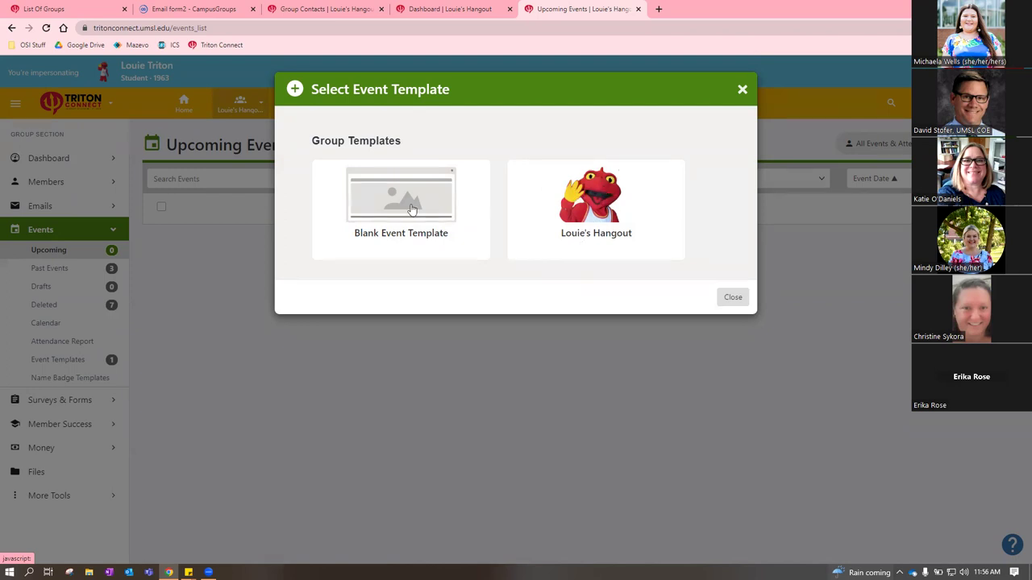
{"action": "left_click", "coordinate": [453, 215]}
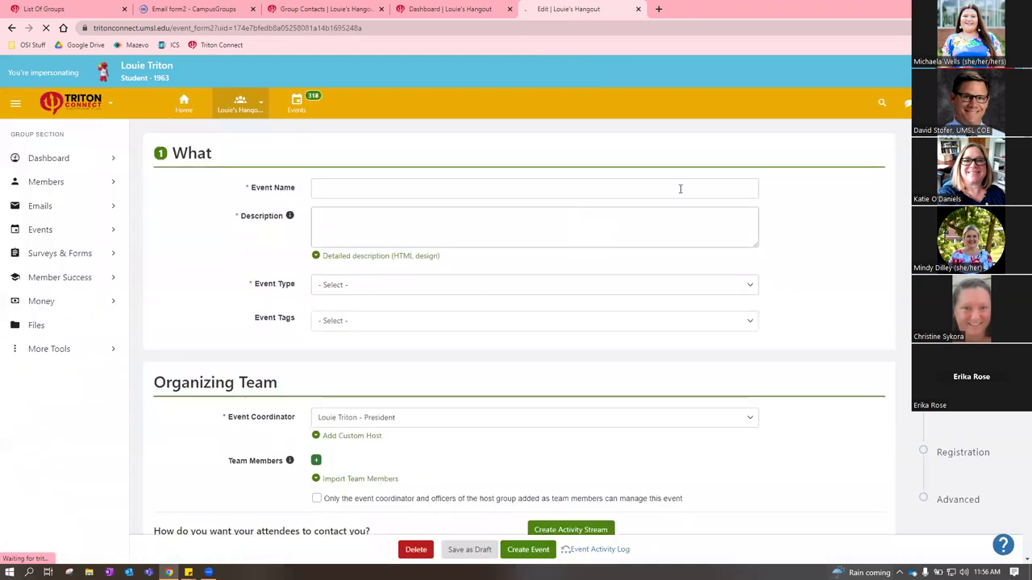
Enter 'test' as both the event name and the description
{"action": "left_click", "coordinate": [390, 185]}
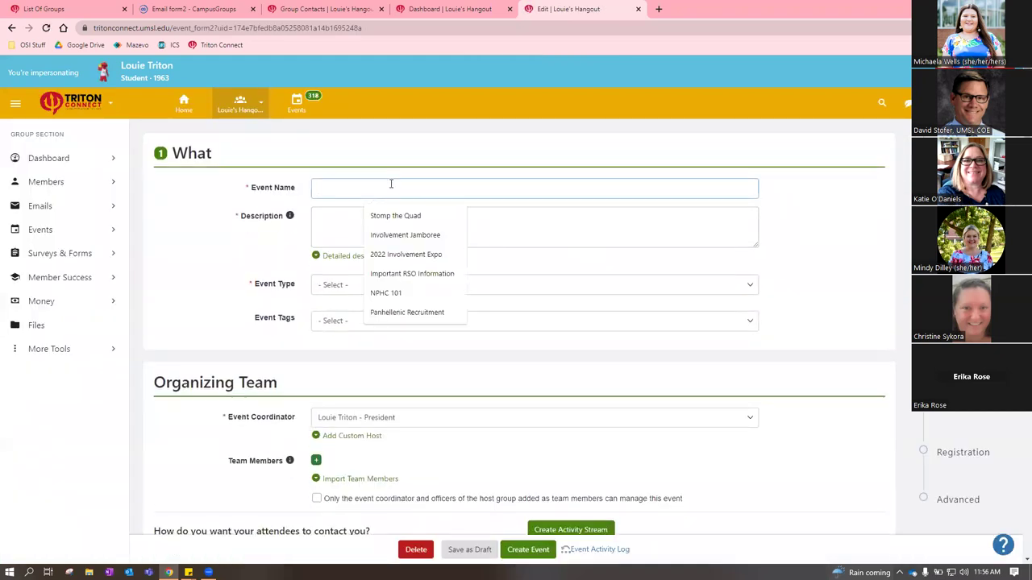
{"action": "type", "text": "test"}
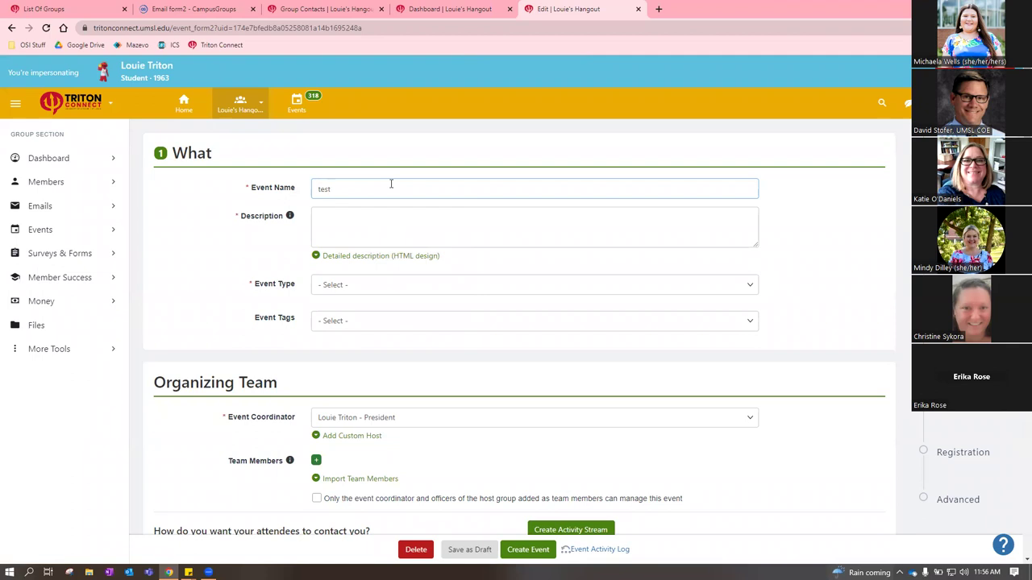
{"action": "key", "text": "Tab"}
{"action": "type", "text": "test"}
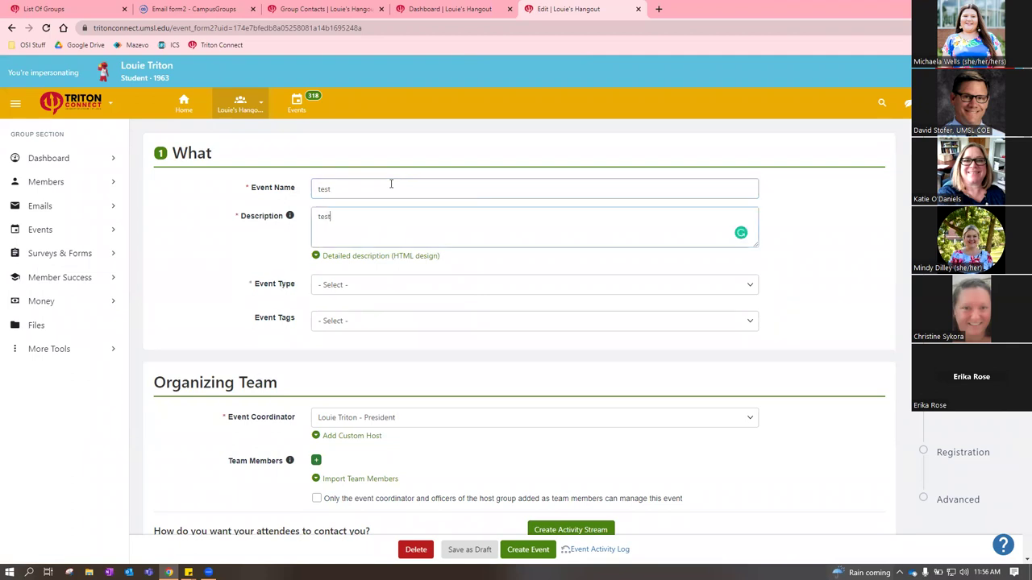
Set the Event Type to Training
{"action": "left_click", "coordinate": [394, 284]}
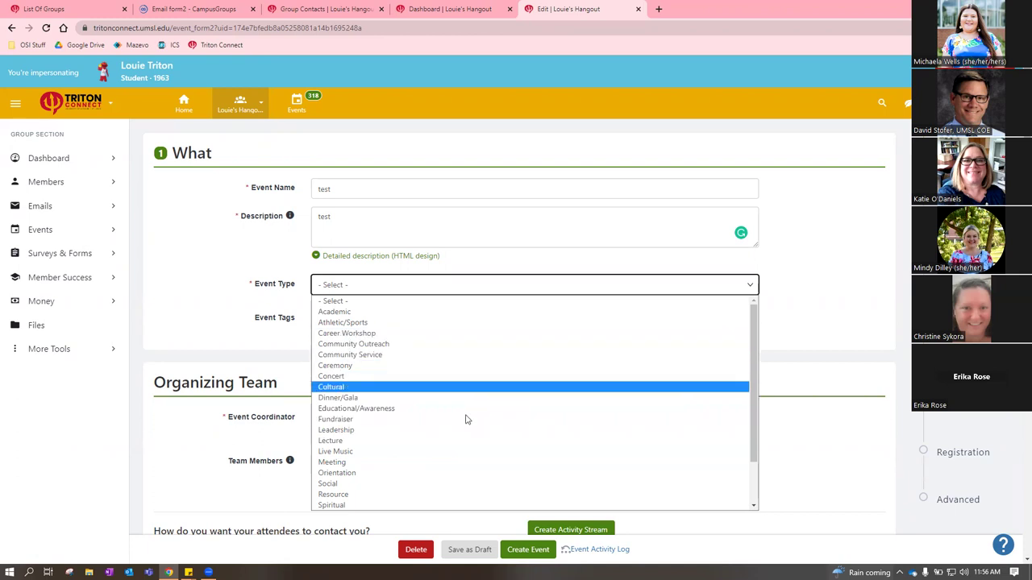
{"action": "scroll", "coordinate": [473, 431], "scroll_direction": "down", "scroll_amount": 2}
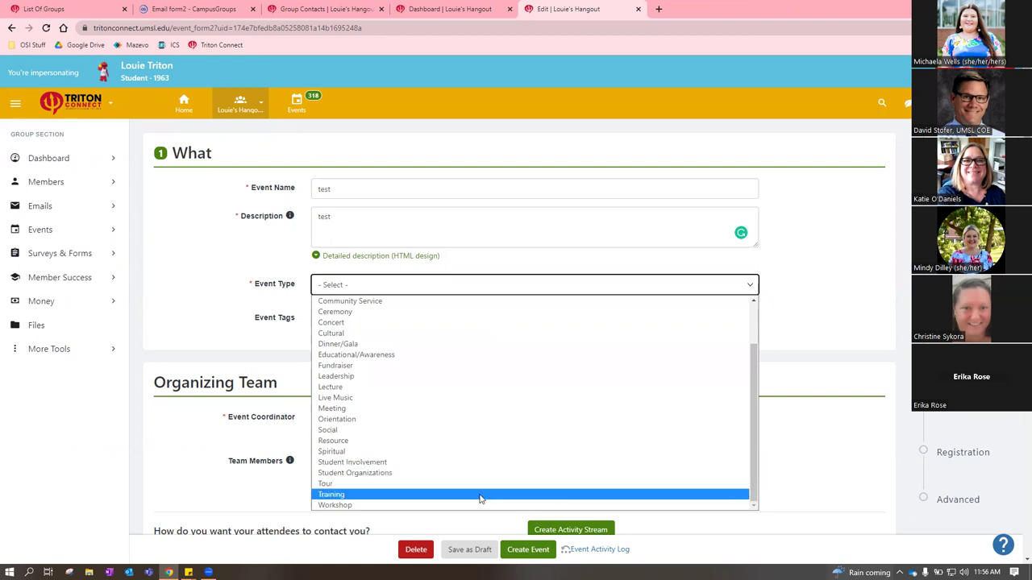
{"action": "left_click", "coordinate": [480, 495]}
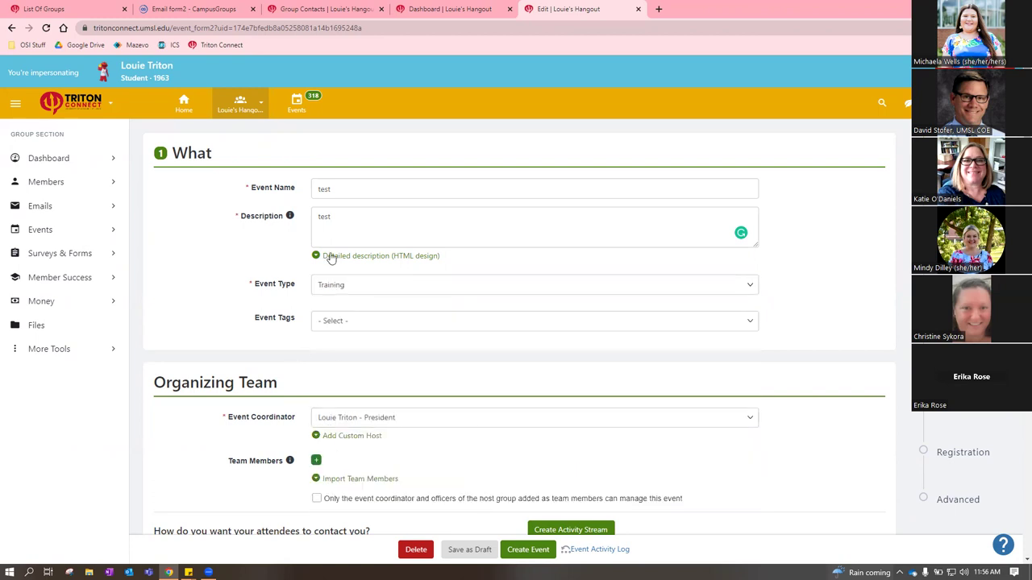
{"action": "left_click", "coordinate": [426, 322]}
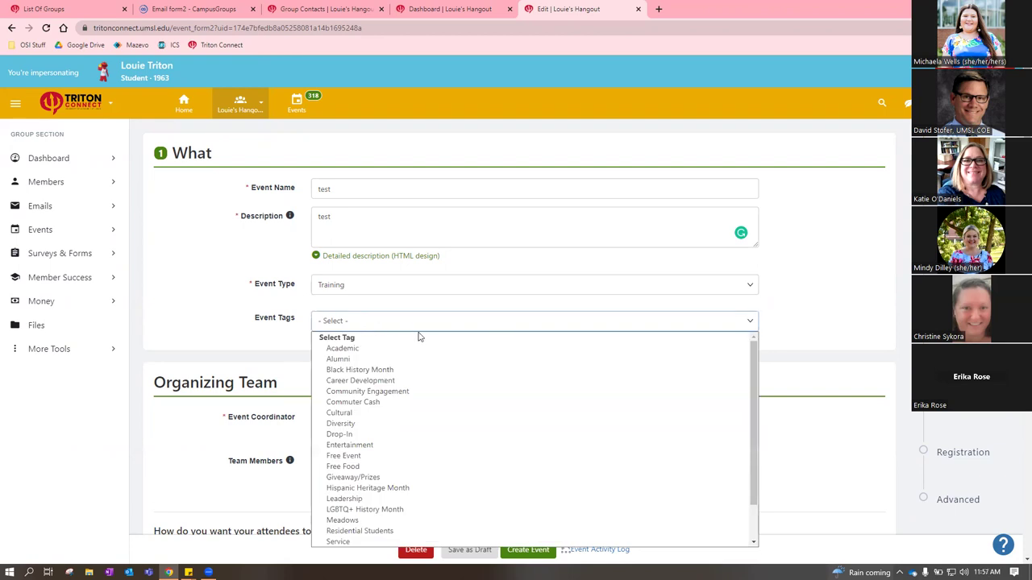
Add the Career Development and Community Engagement event tags, then close the tag list
{"action": "left_click", "coordinate": [457, 382]}
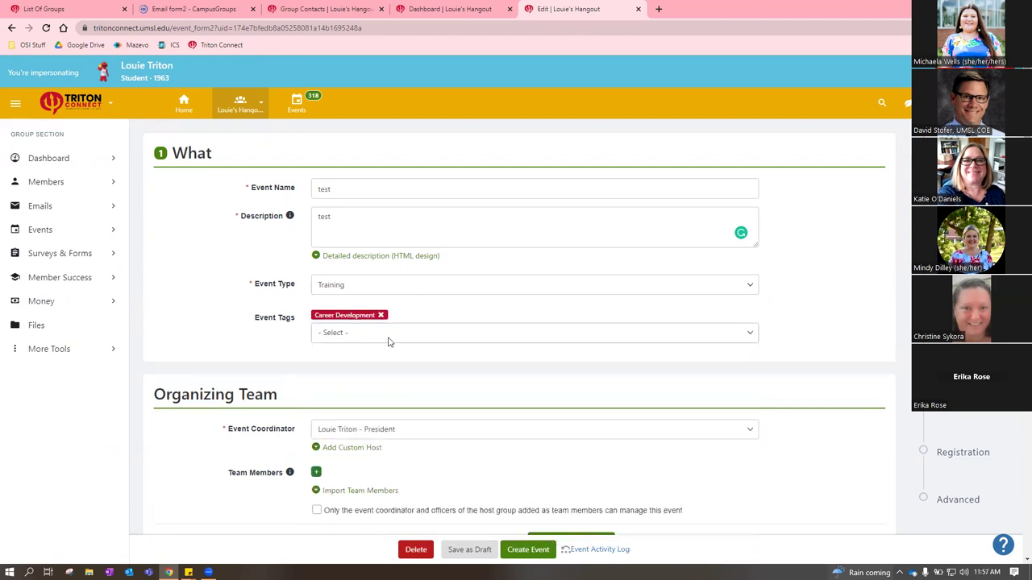
{"action": "left_click", "coordinate": [388, 340]}
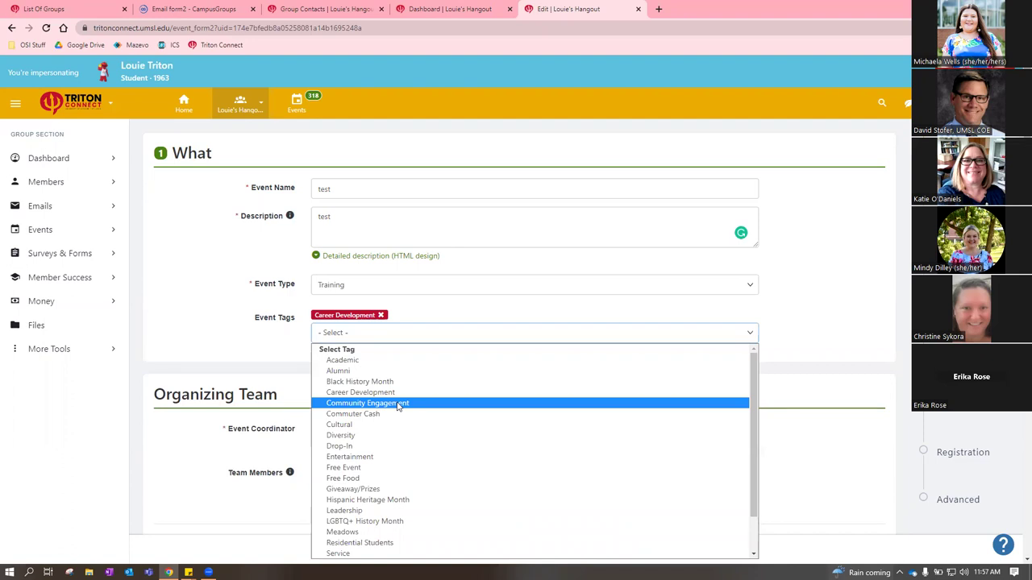
{"action": "left_click", "coordinate": [399, 406]}
{"action": "left_click", "coordinate": [371, 339]}
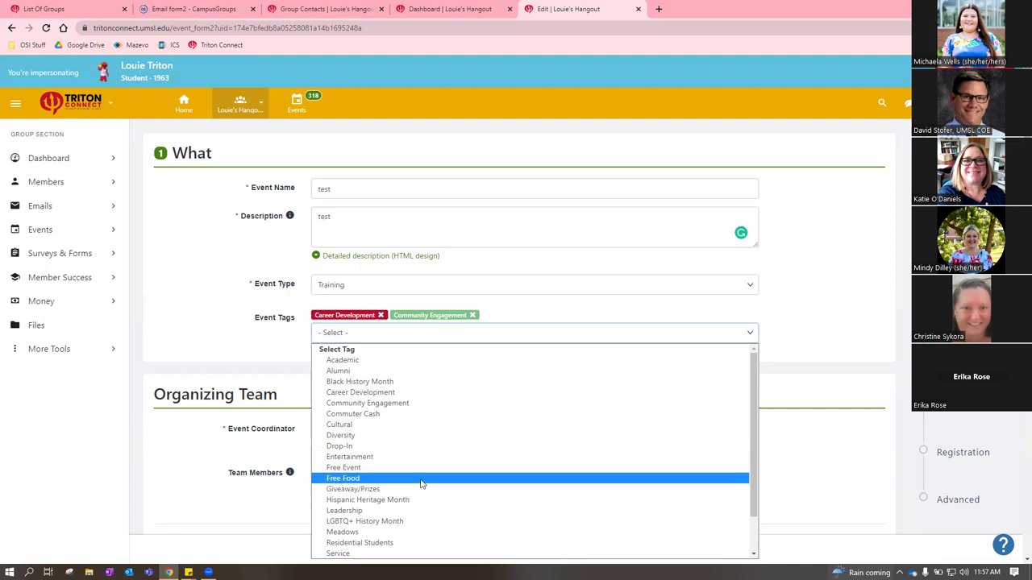
{"action": "scroll", "coordinate": [420, 484], "scroll_direction": "down", "scroll_amount": 2}
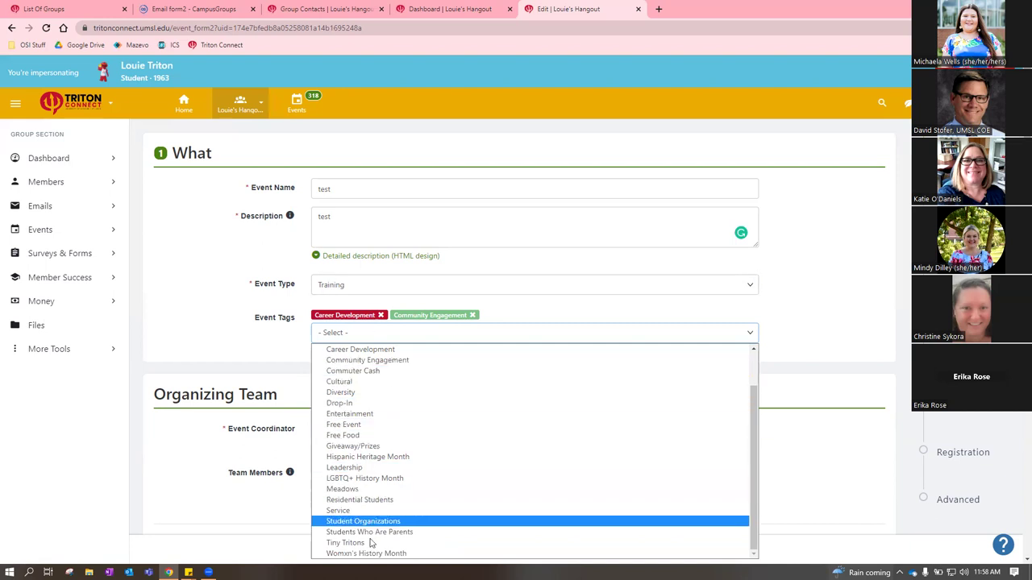
{"action": "left_click", "coordinate": [202, 327]}
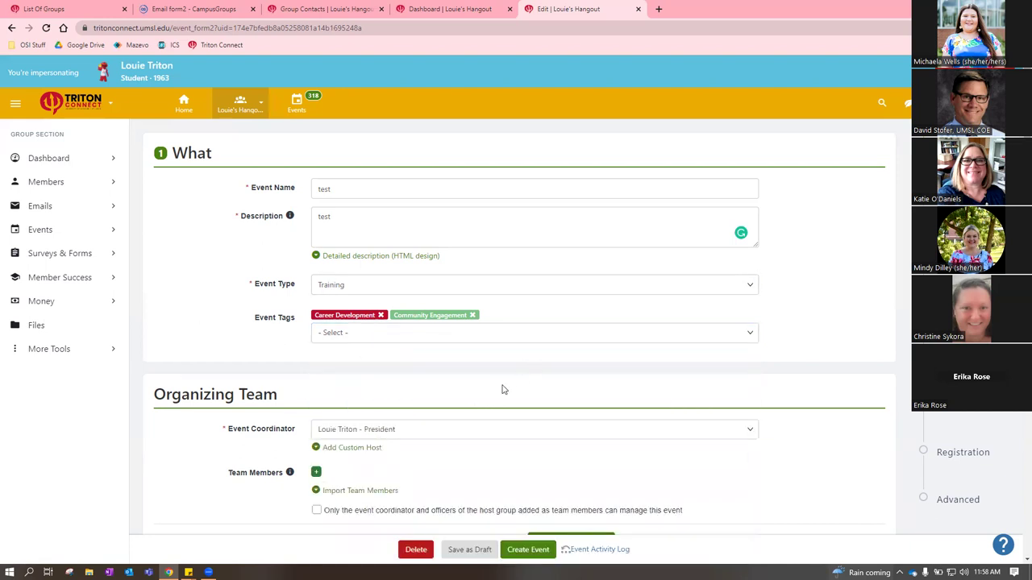
{"action": "scroll", "coordinate": [500, 360], "scroll_direction": "down", "scroll_amount": 1}
{"action": "scroll", "coordinate": [782, 395], "scroll_direction": "down", "scroll_amount": 1}
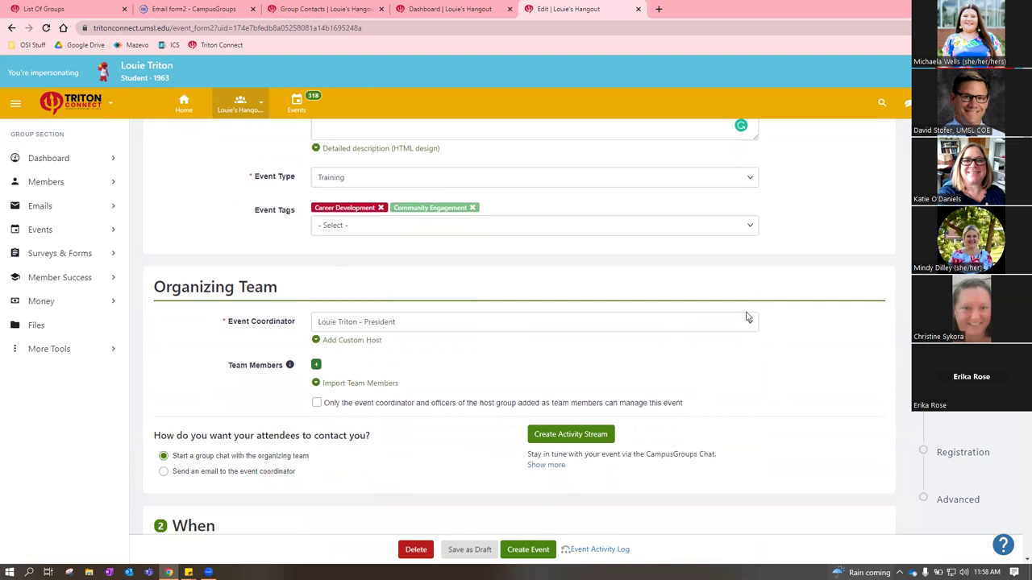
{"action": "left_click", "coordinate": [704, 327]}
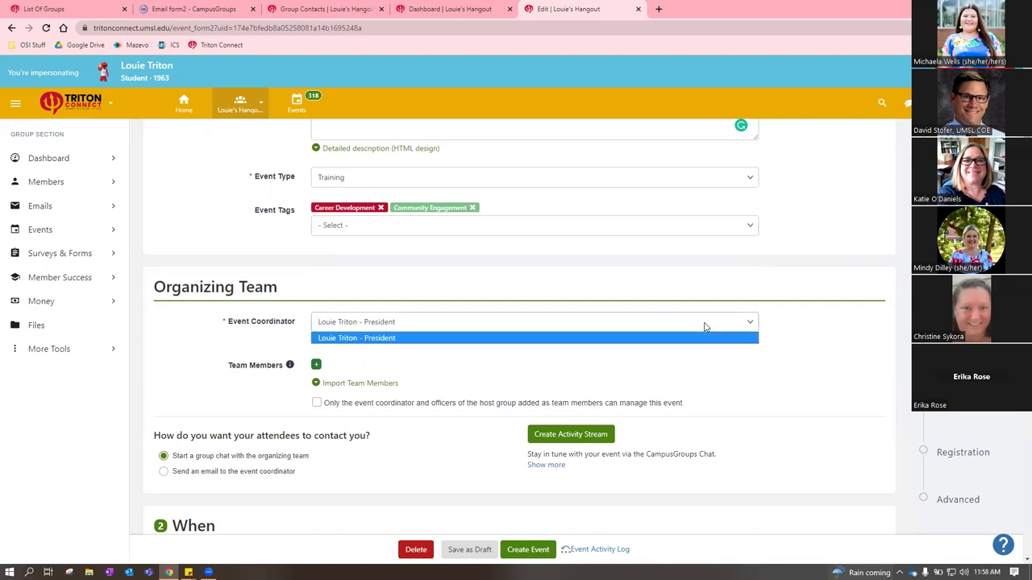
{"action": "left_click", "coordinate": [739, 326]}
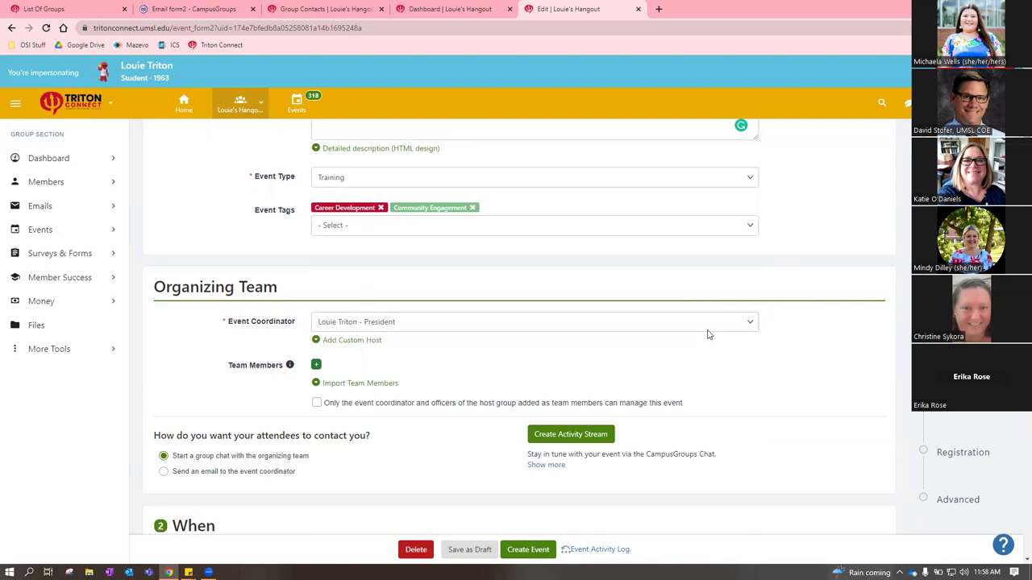
{"action": "left_click", "coordinate": [710, 324]}
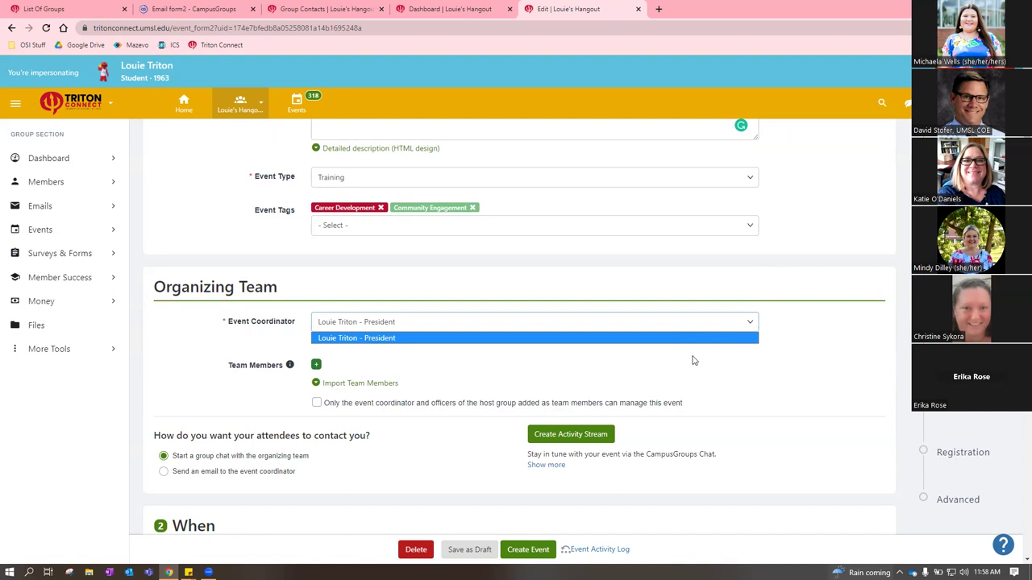
{"action": "left_click", "coordinate": [711, 370]}
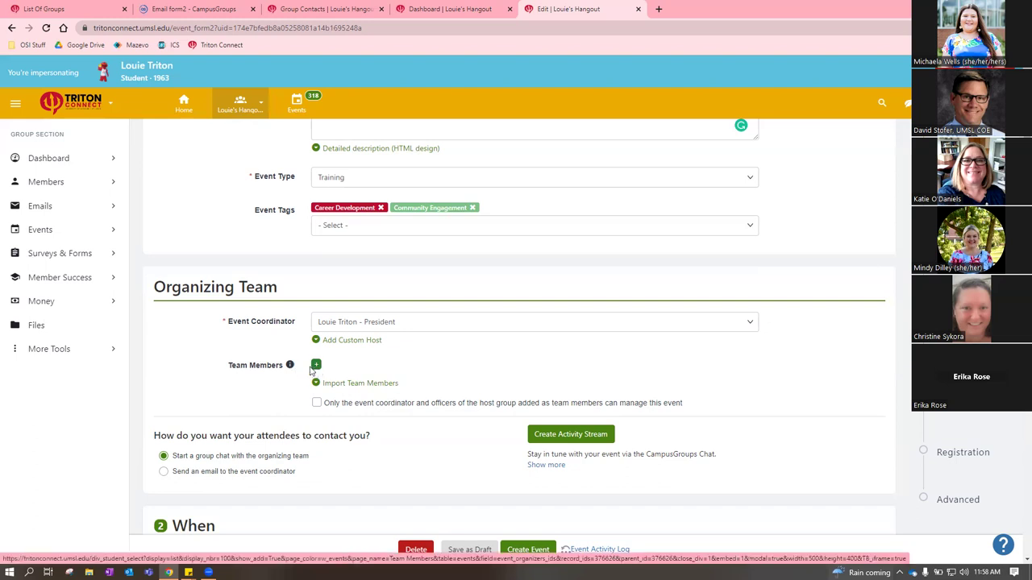
{"action": "left_click", "coordinate": [316, 366]}
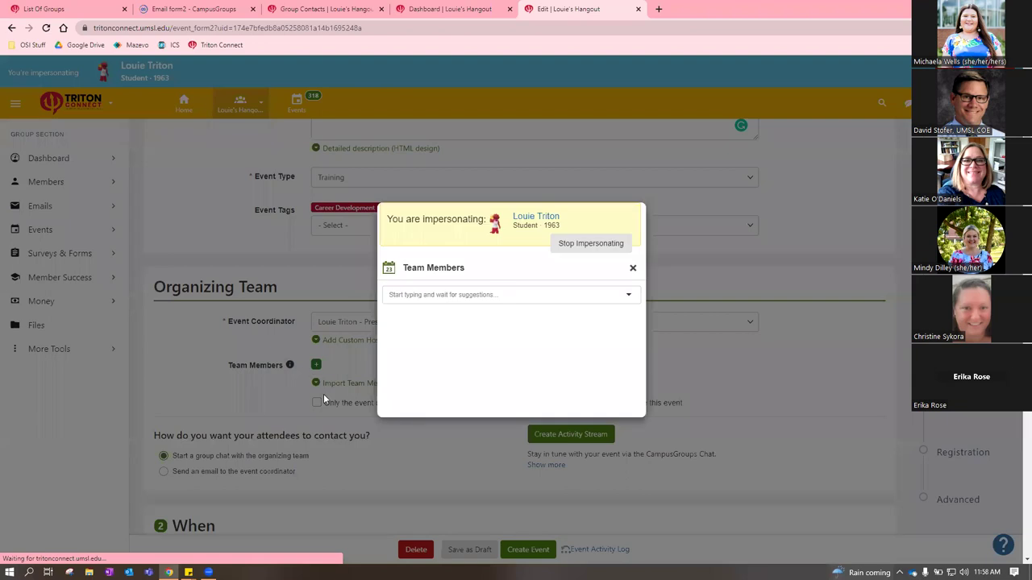
{"action": "left_click", "coordinate": [405, 295]}
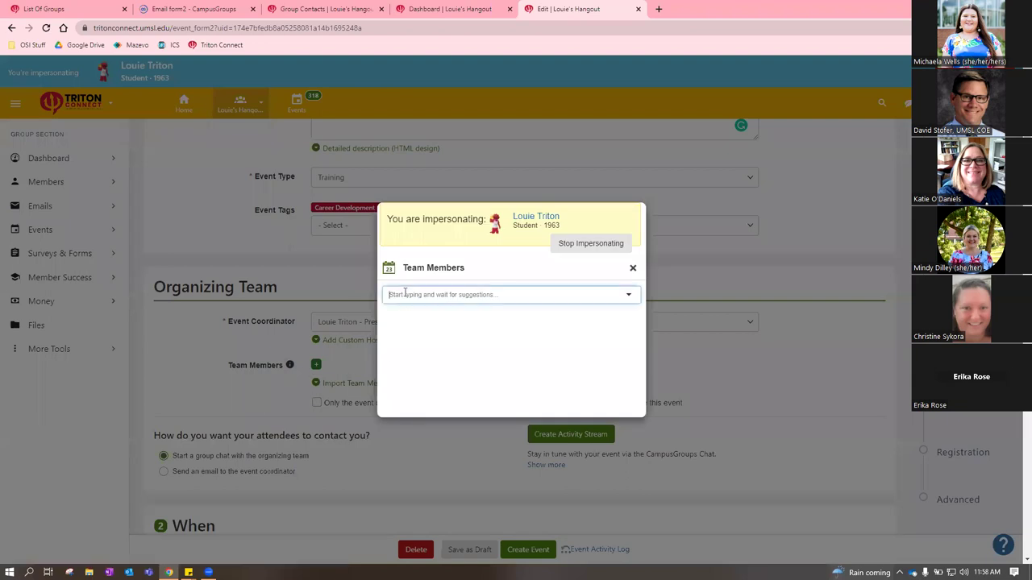
{"action": "left_click", "coordinate": [633, 268]}
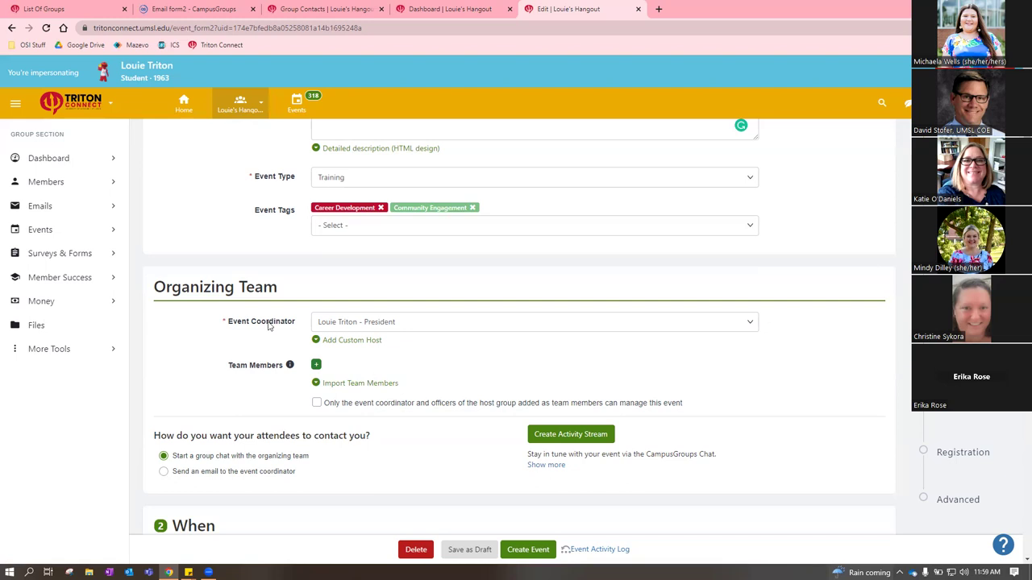
{"action": "scroll", "coordinate": [458, 452], "scroll_direction": "down", "scroll_amount": 2}
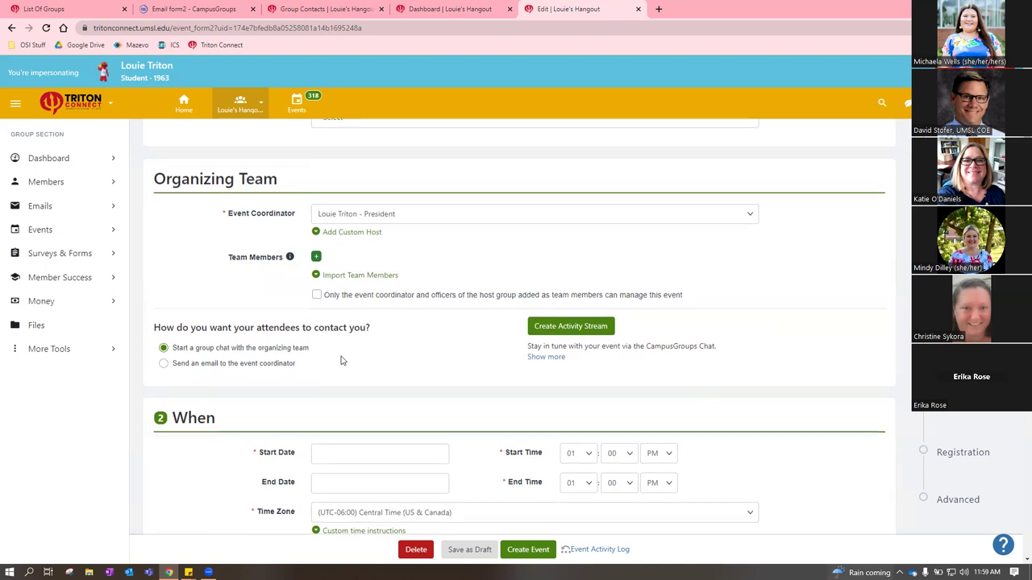
Set the start date to 23 Feb 23 at 08 PM, leaving the end at 09:00 PM
{"action": "scroll", "coordinate": [341, 357], "scroll_direction": "down", "scroll_amount": 1}
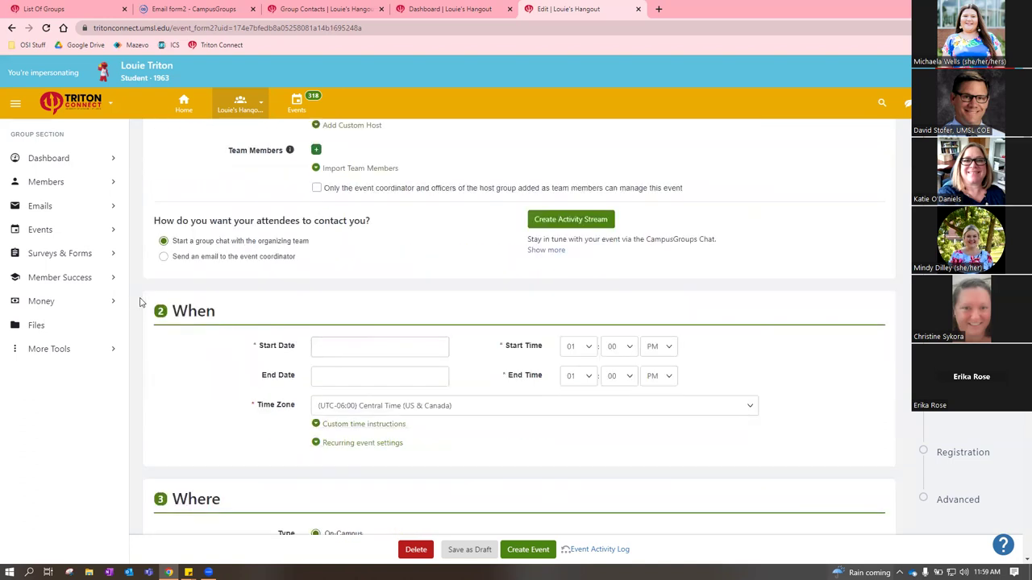
{"action": "left_click", "coordinate": [352, 347]}
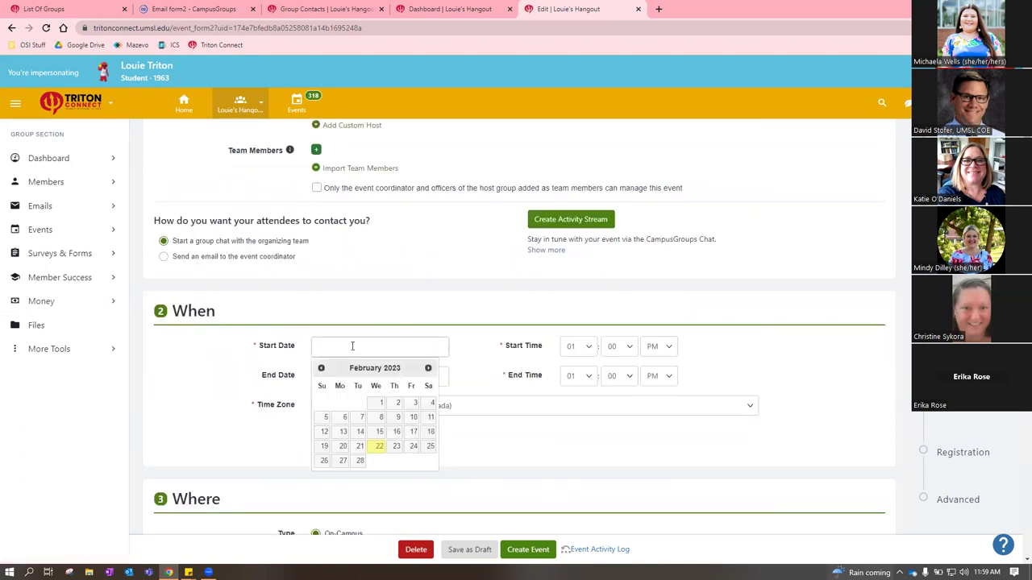
{"action": "left_click", "coordinate": [396, 446]}
{"action": "left_click", "coordinate": [578, 346]}
{"action": "left_click", "coordinate": [572, 441]}
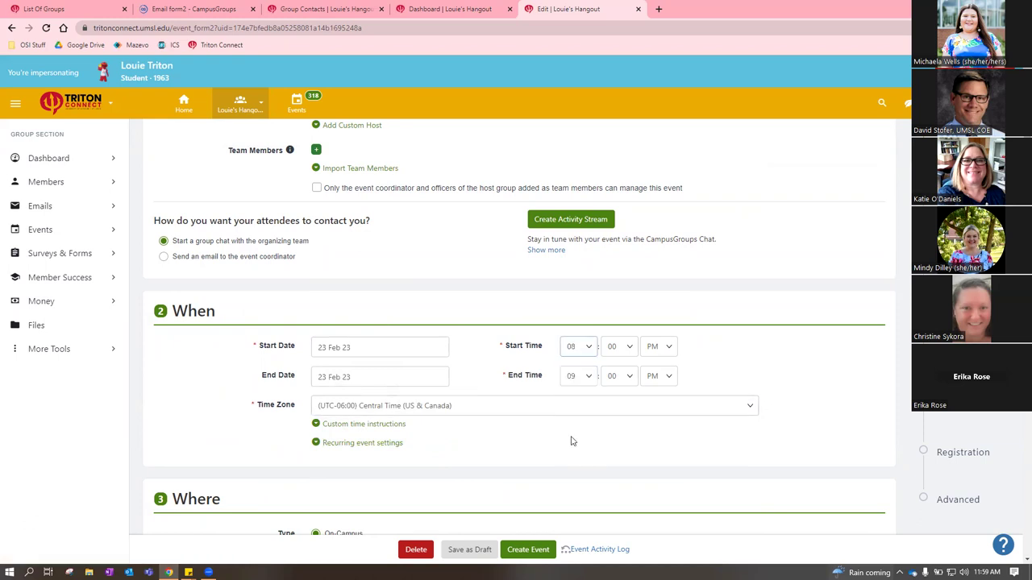
{"action": "left_click", "coordinate": [410, 377]}
{"action": "left_click", "coordinate": [507, 380]}
{"action": "left_click", "coordinate": [390, 426]}
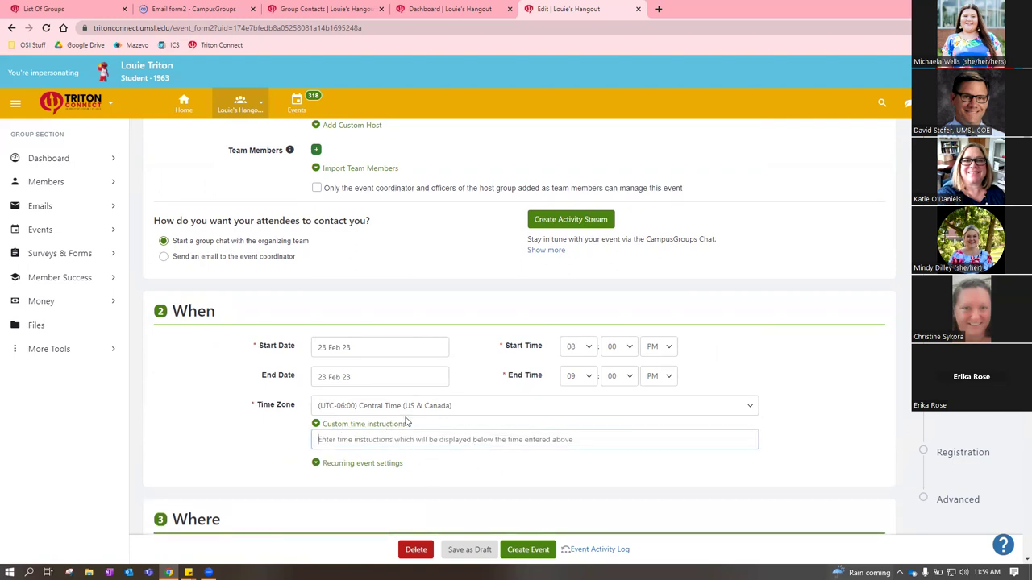
{"action": "left_click", "coordinate": [355, 425]}
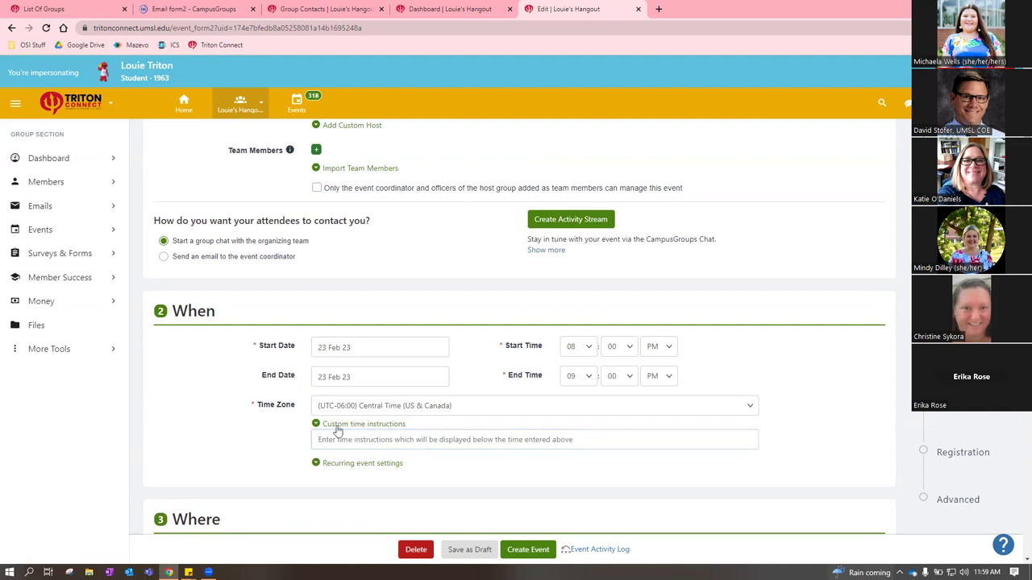
{"action": "scroll", "coordinate": [269, 424], "scroll_direction": "down", "scroll_amount": 1}
{"action": "scroll", "coordinate": [269, 423], "scroll_direction": "down", "scroll_amount": 1}
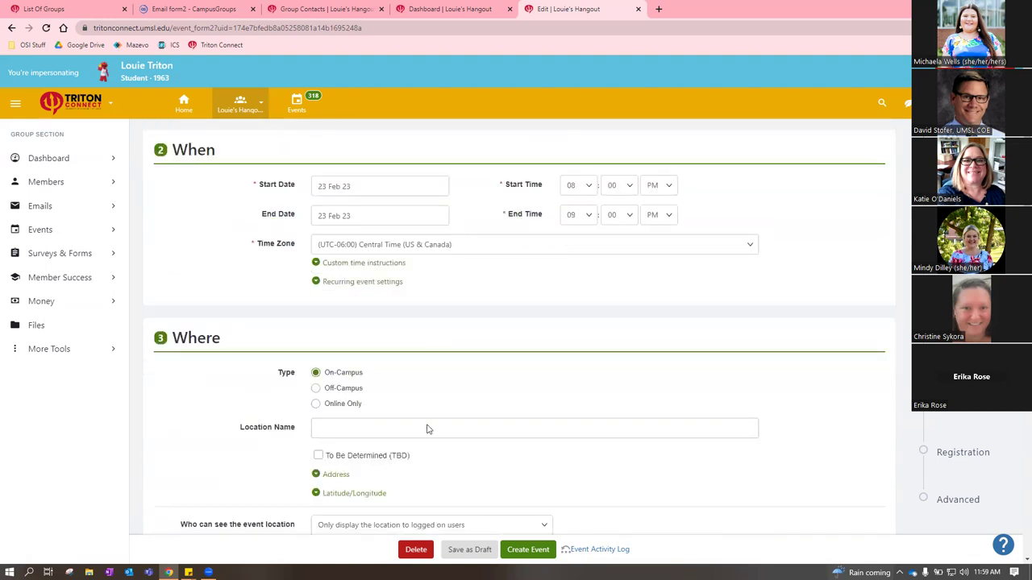
{"action": "left_click", "coordinate": [337, 284]}
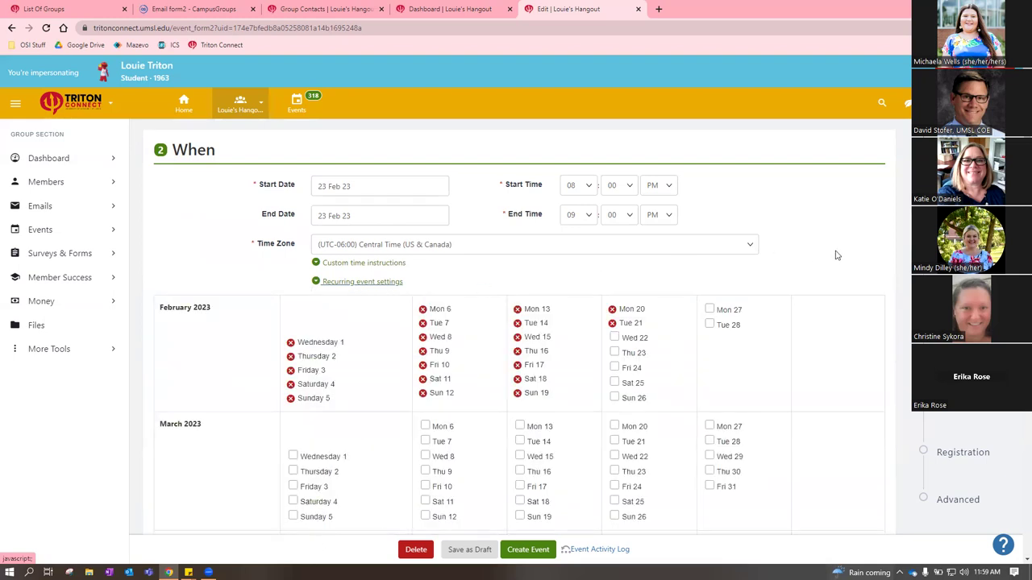
{"action": "scroll", "coordinate": [819, 279], "scroll_direction": "down", "scroll_amount": 1}
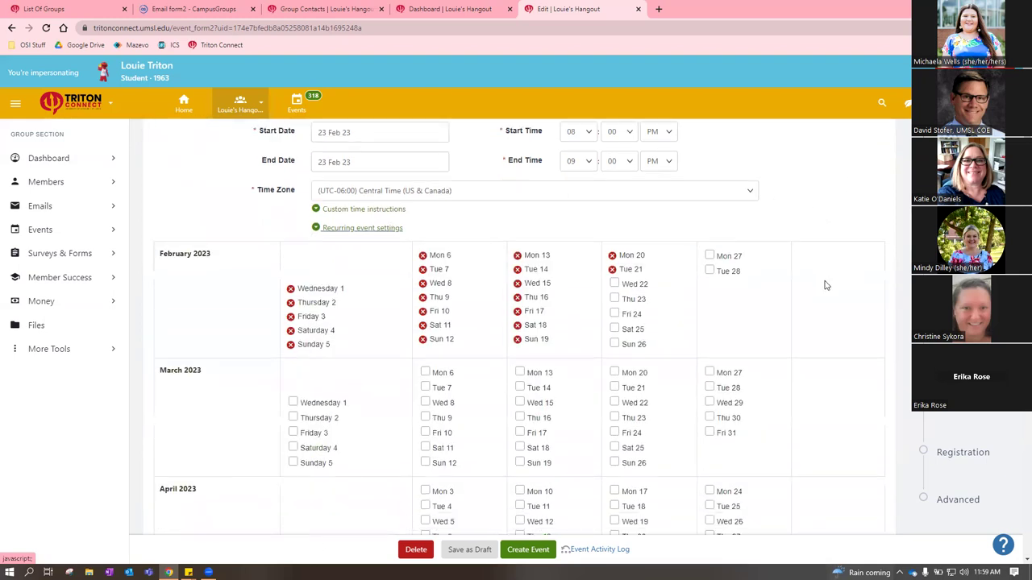
{"action": "left_click", "coordinate": [614, 344]}
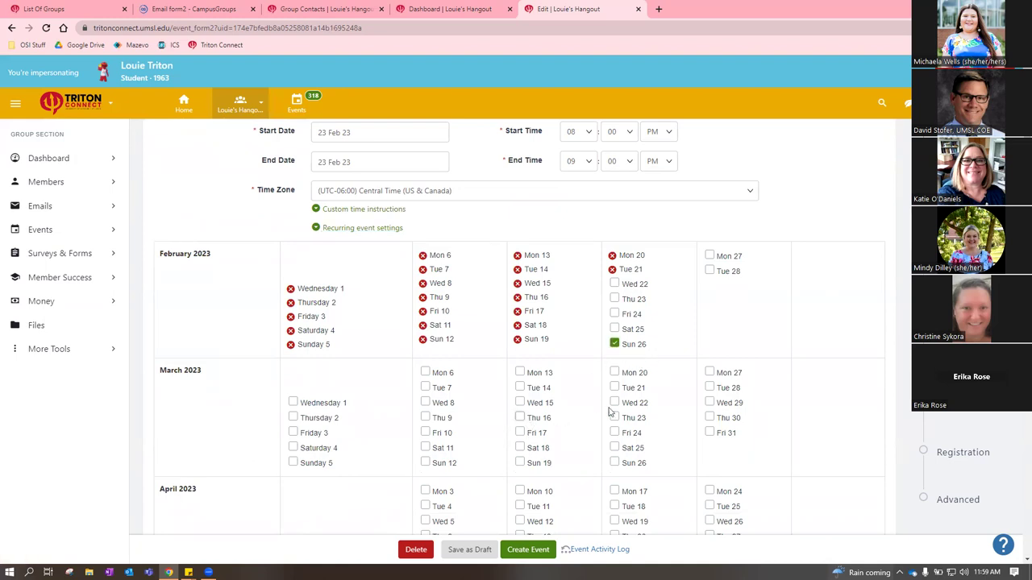
{"action": "left_click", "coordinate": [520, 417]}
{"action": "left_click", "coordinate": [424, 462]}
{"action": "left_click", "coordinate": [293, 447]}
{"action": "left_click", "coordinate": [293, 403]}
{"action": "scroll", "coordinate": [829, 367], "scroll_direction": "down", "scroll_amount": 1}
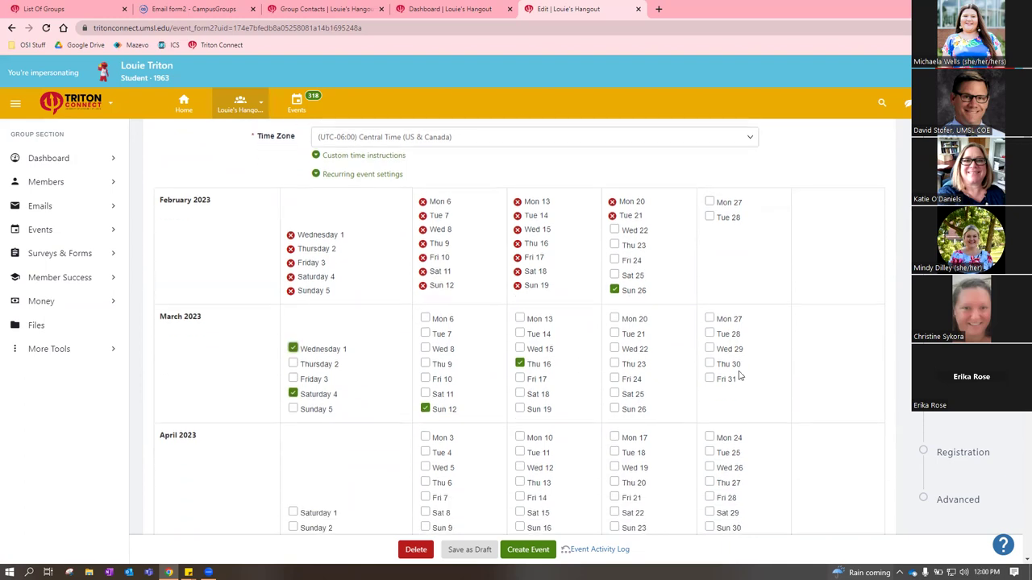
{"action": "left_click", "coordinate": [710, 365]}
{"action": "scroll", "coordinate": [794, 373], "scroll_direction": "down", "scroll_amount": 3}
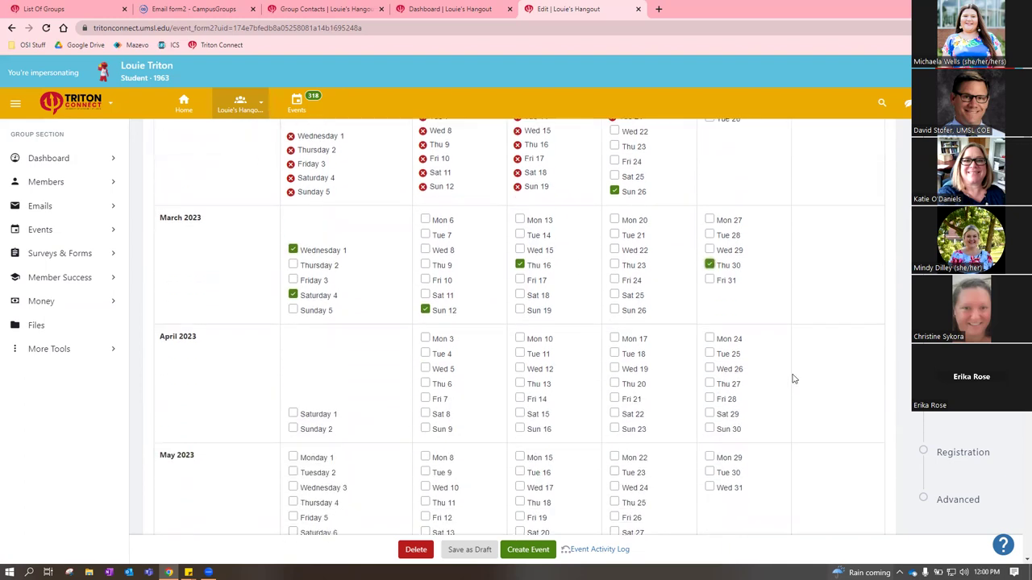
{"action": "scroll", "coordinate": [768, 383], "scroll_direction": "up", "scroll_amount": 2}
{"action": "scroll", "coordinate": [767, 379], "scroll_direction": "down", "scroll_amount": 3}
{"action": "scroll", "coordinate": [725, 363], "scroll_direction": "up", "scroll_amount": 4}
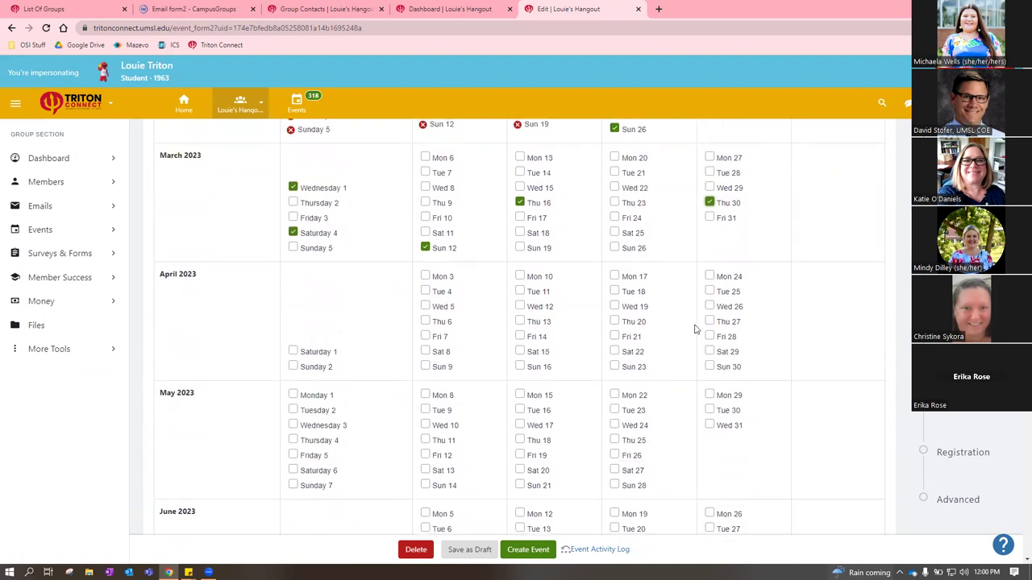
{"action": "left_click", "coordinate": [710, 365]}
{"action": "left_click", "coordinate": [615, 290]}
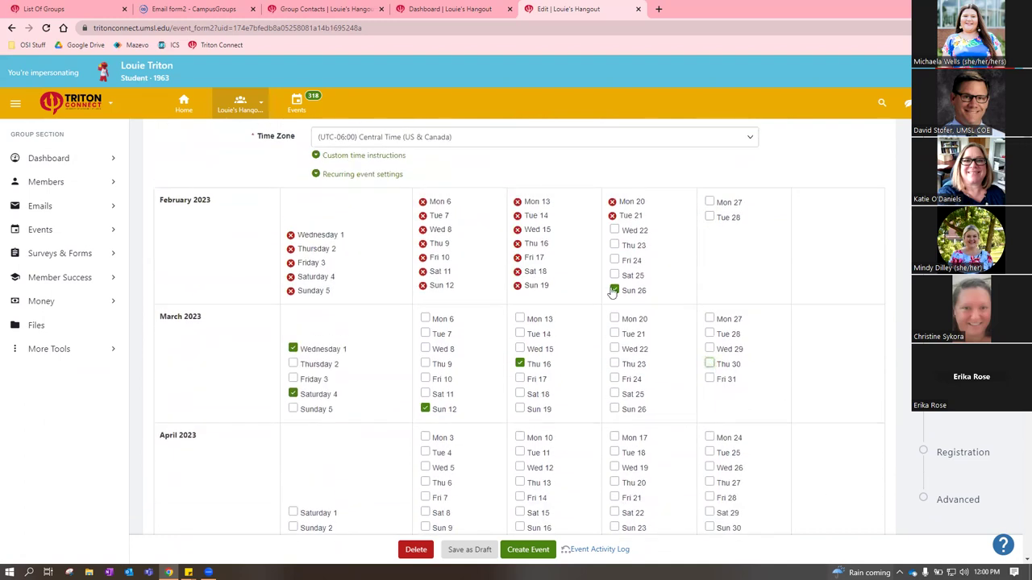
{"action": "left_click", "coordinate": [520, 364]}
{"action": "left_click", "coordinate": [425, 409]}
{"action": "left_click", "coordinate": [293, 395]}
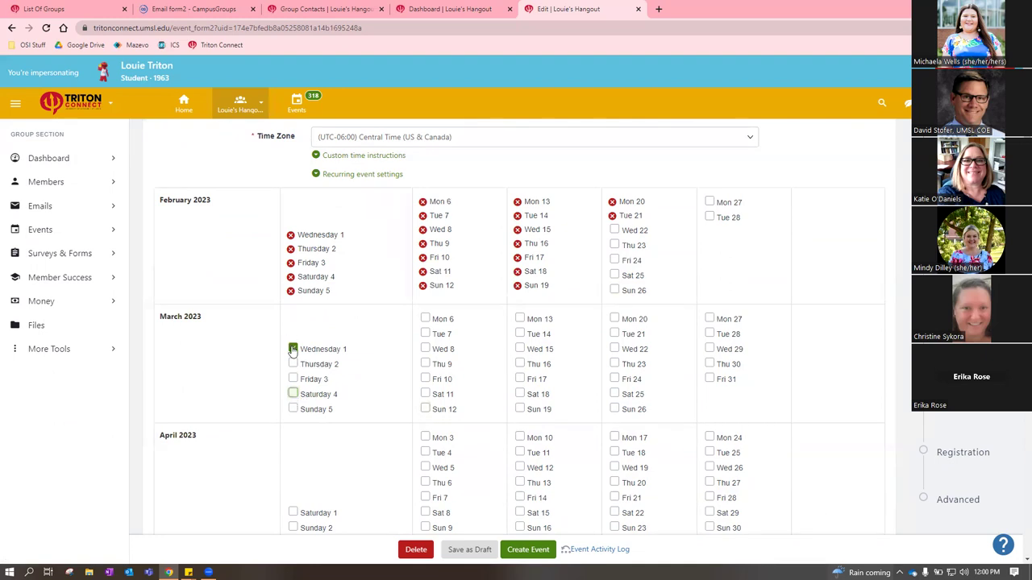
{"action": "left_click", "coordinate": [293, 348]}
{"action": "scroll", "coordinate": [871, 359], "scroll_direction": "down", "scroll_amount": 2}
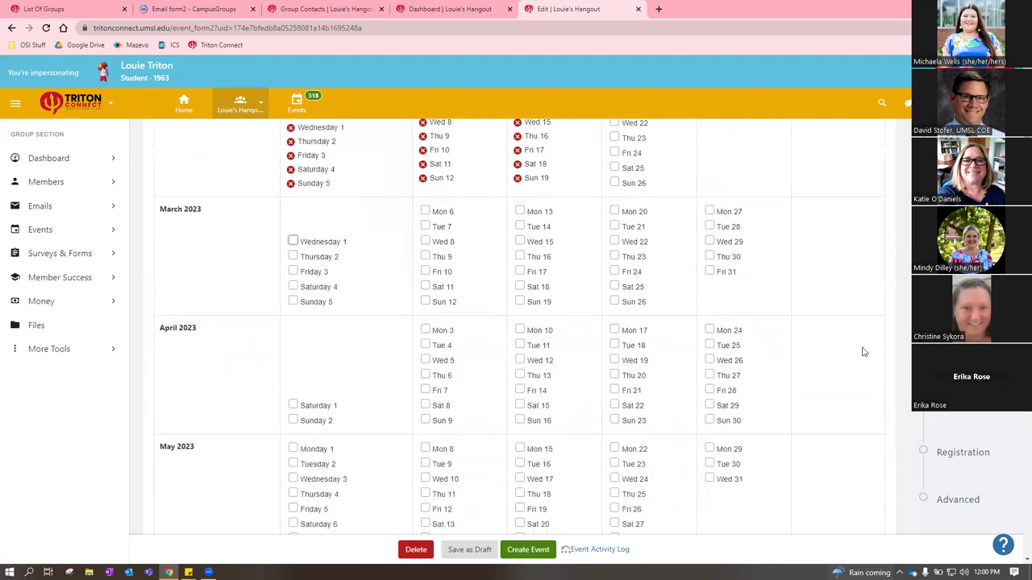
{"action": "scroll", "coordinate": [848, 333], "scroll_direction": "up", "scroll_amount": 3}
{"action": "scroll", "coordinate": [851, 331], "scroll_direction": "up", "scroll_amount": 1}
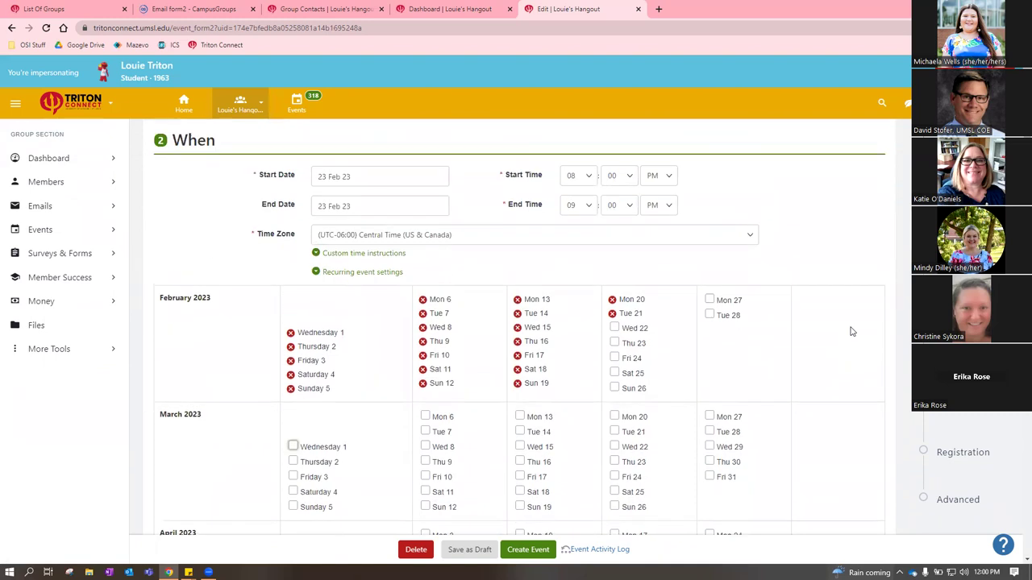
{"action": "scroll", "coordinate": [861, 326], "scroll_direction": "down", "scroll_amount": 1}
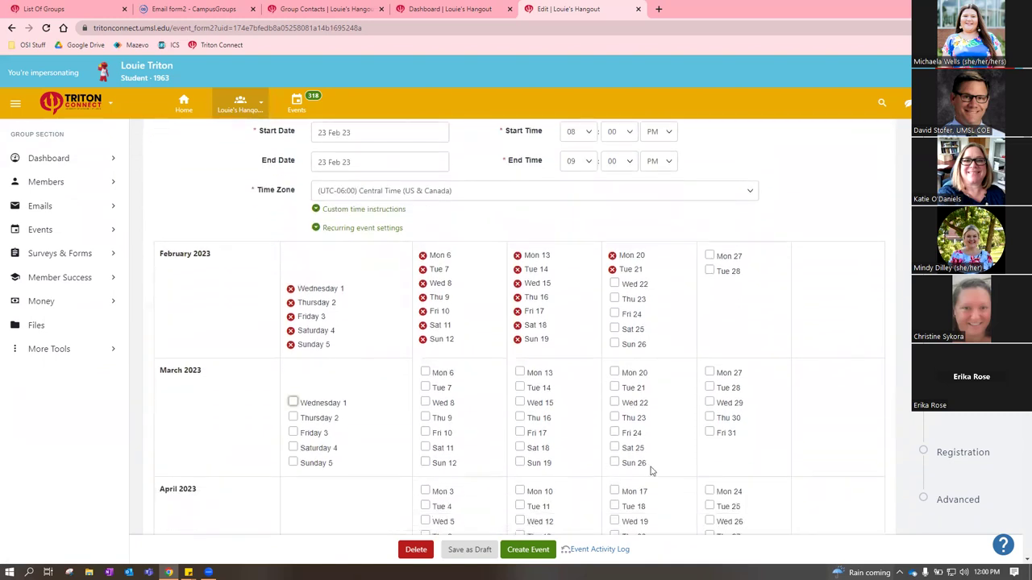
{"action": "scroll", "coordinate": [823, 371], "scroll_direction": "down", "scroll_amount": 4}
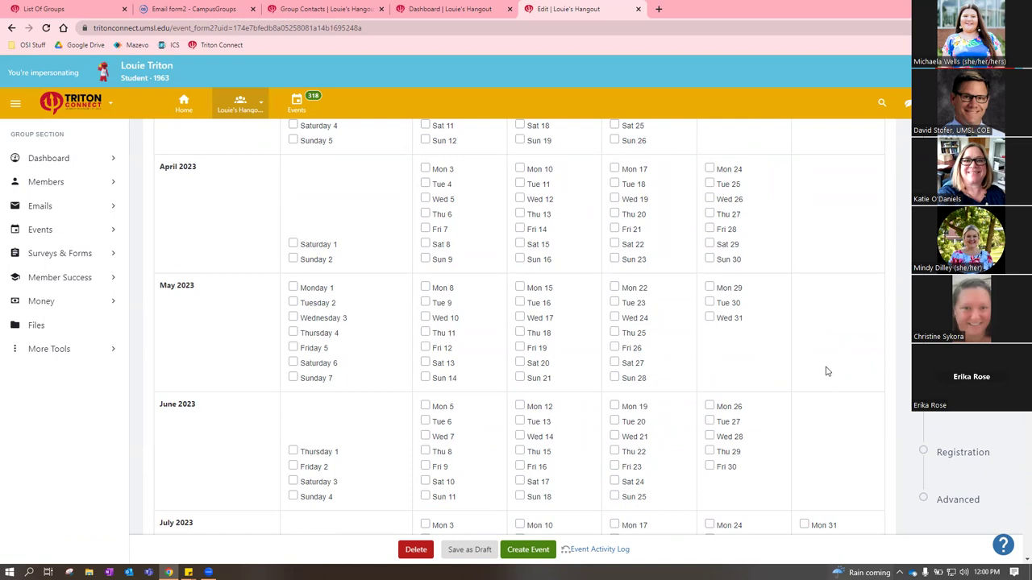
{"action": "scroll", "coordinate": [825, 368], "scroll_direction": "up", "scroll_amount": 3}
{"action": "scroll", "coordinate": [838, 365], "scroll_direction": "up", "scroll_amount": 3}
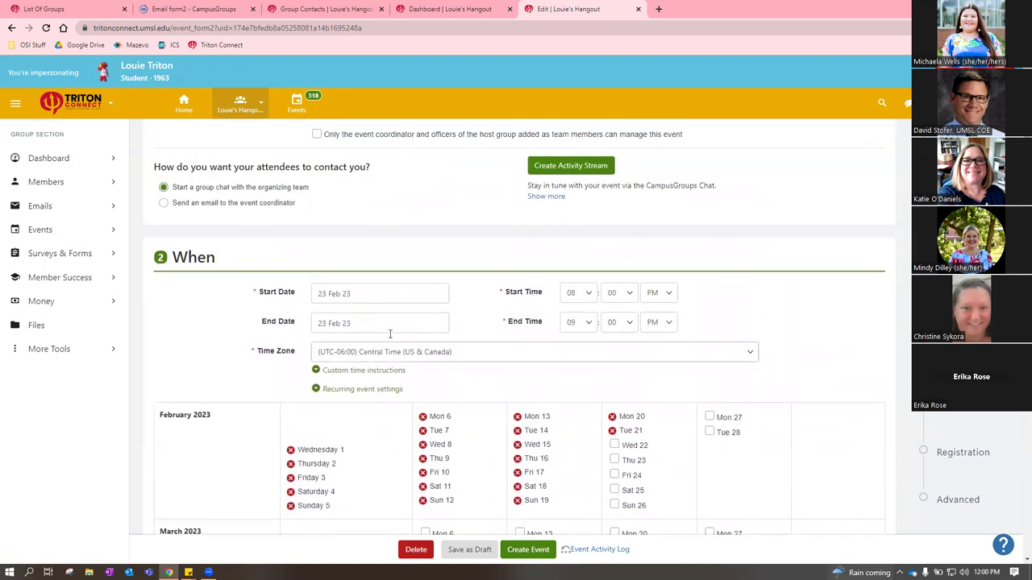
{"action": "left_click", "coordinate": [352, 392]}
{"action": "scroll", "coordinate": [736, 391], "scroll_direction": "down", "scroll_amount": 1}
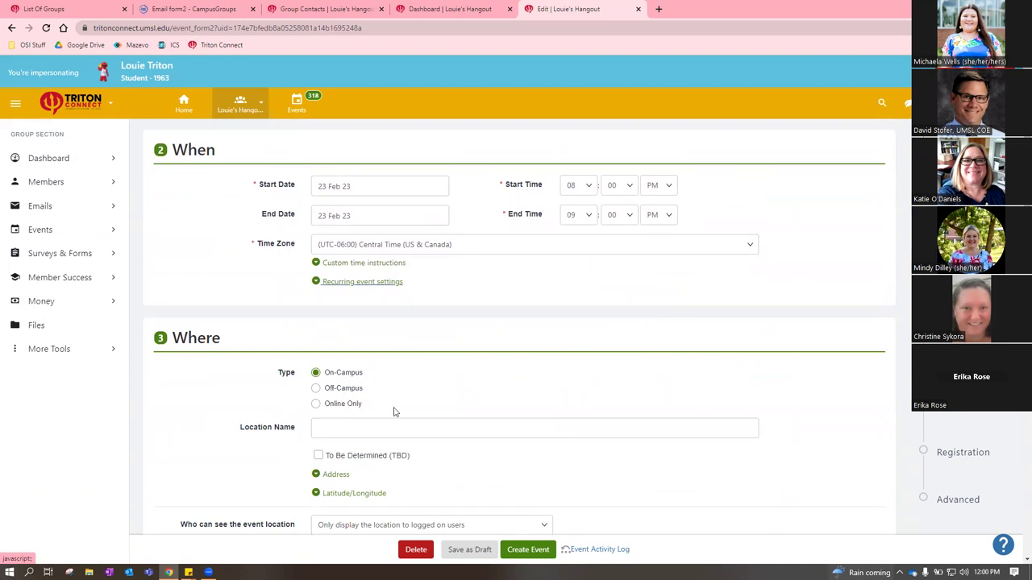
Leave the location not marked TBD, show the Address fields, and open the location visibility choices
{"action": "left_click", "coordinate": [362, 426]}
{"action": "scroll", "coordinate": [500, 379], "scroll_direction": "down", "scroll_amount": 1}
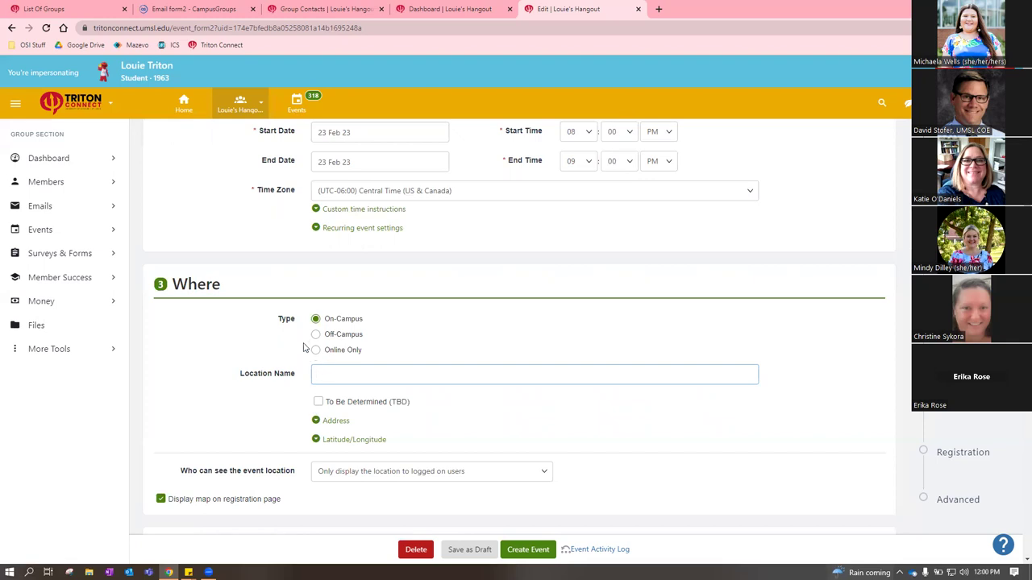
{"action": "left_click", "coordinate": [318, 404]}
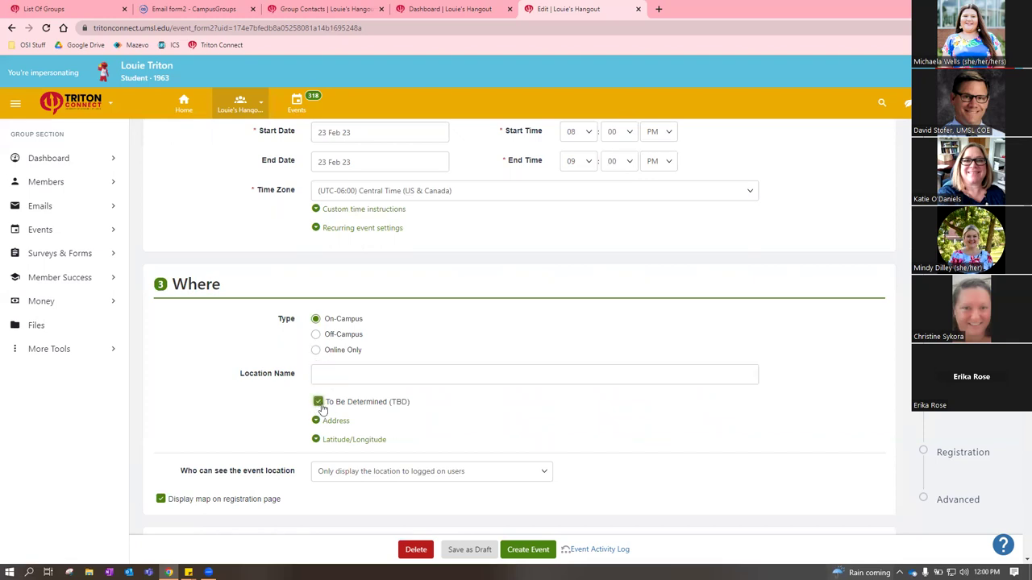
{"action": "left_click", "coordinate": [320, 406]}
{"action": "left_click", "coordinate": [332, 421]}
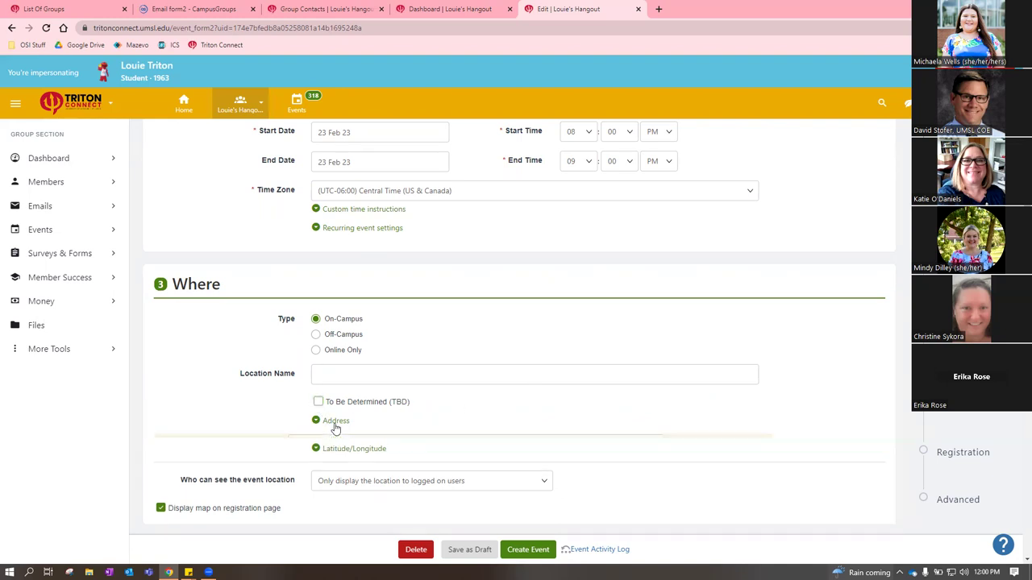
{"action": "scroll", "coordinate": [399, 423], "scroll_direction": "down", "scroll_amount": 3}
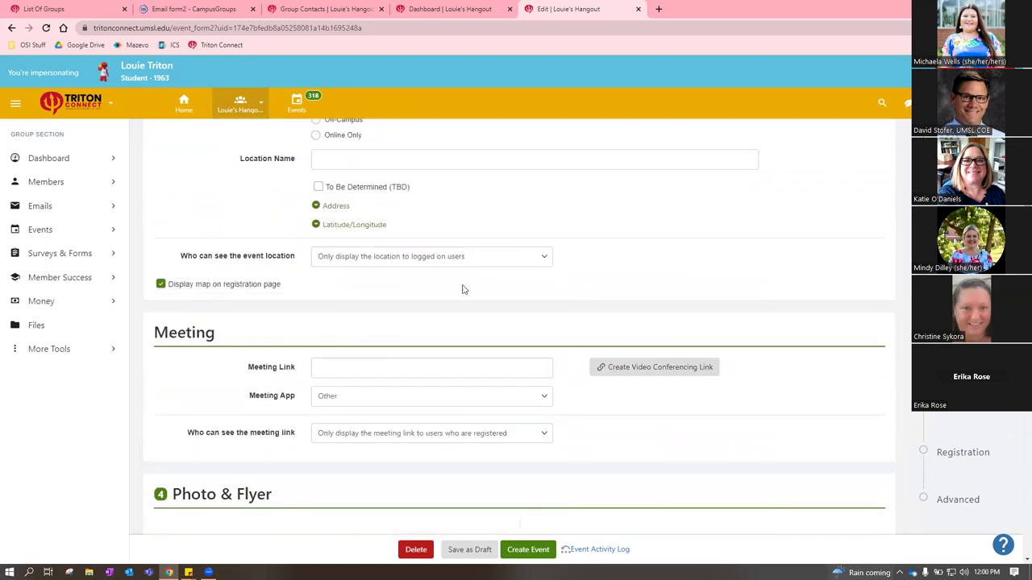
{"action": "scroll", "coordinate": [565, 330], "scroll_direction": "up", "scroll_amount": 2}
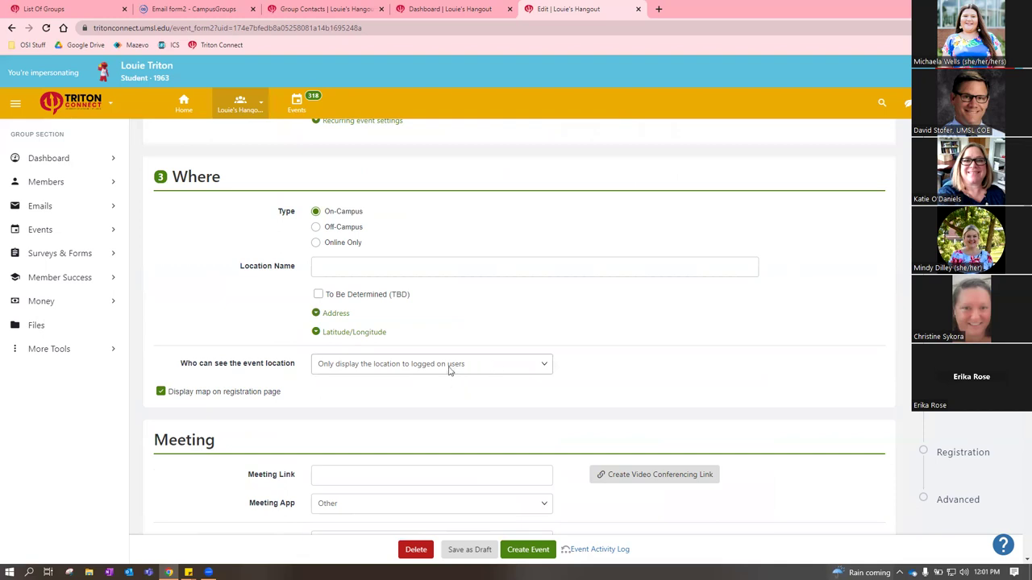
{"action": "left_click", "coordinate": [448, 368]}
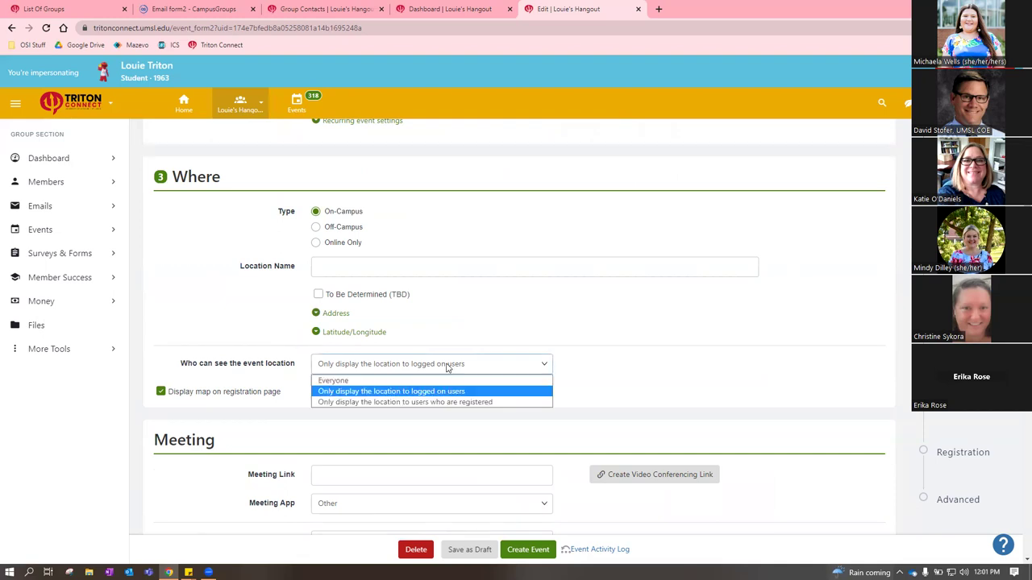
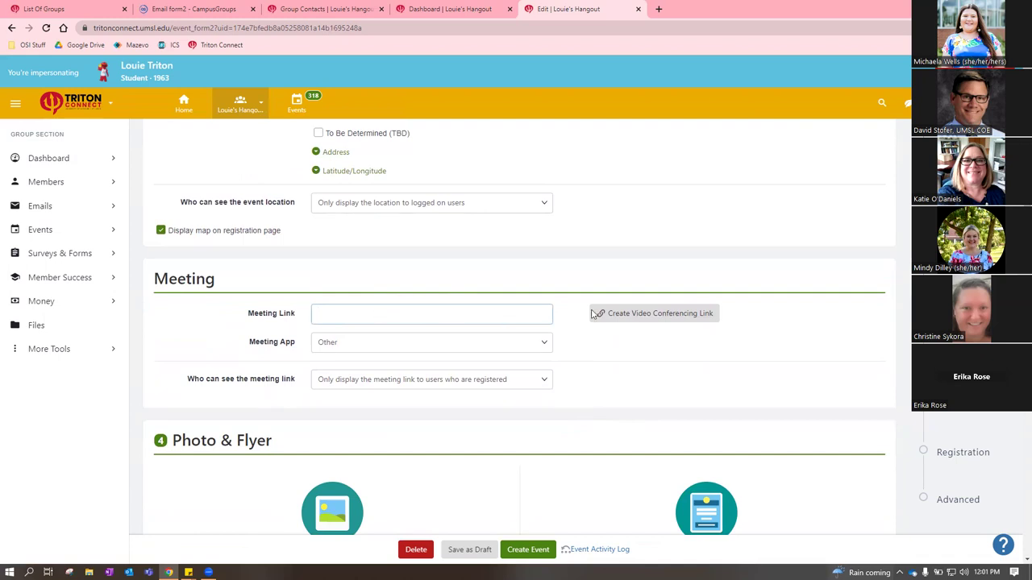
Check the Meeting App choices, leaving the selected app unchanged
{"action": "left_click", "coordinate": [352, 345]}
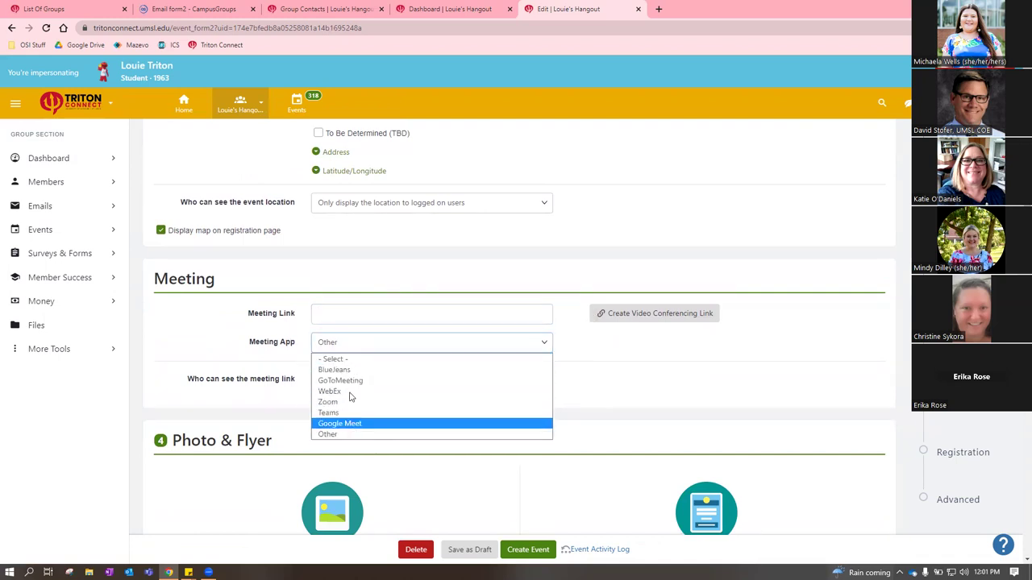
{"action": "left_click", "coordinate": [239, 343]}
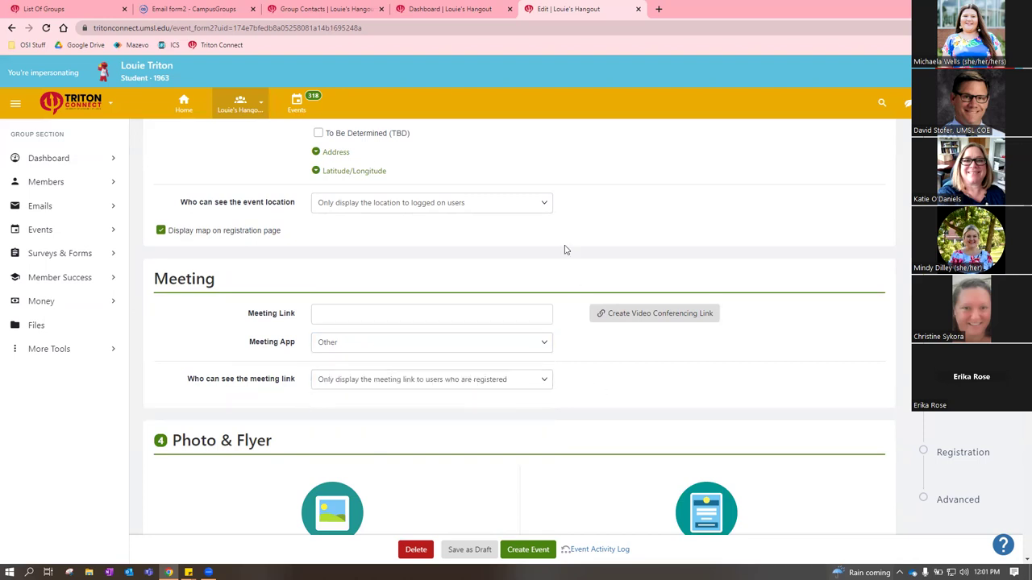
{"action": "scroll", "coordinate": [564, 250], "scroll_direction": "up", "scroll_amount": 3}
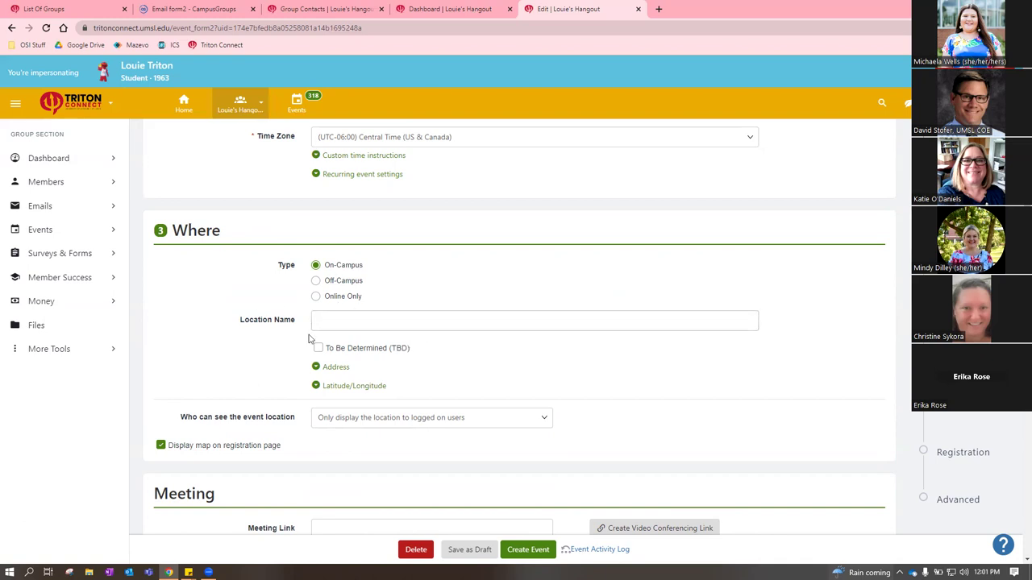
{"action": "scroll", "coordinate": [564, 330], "scroll_direction": "down", "scroll_amount": 4}
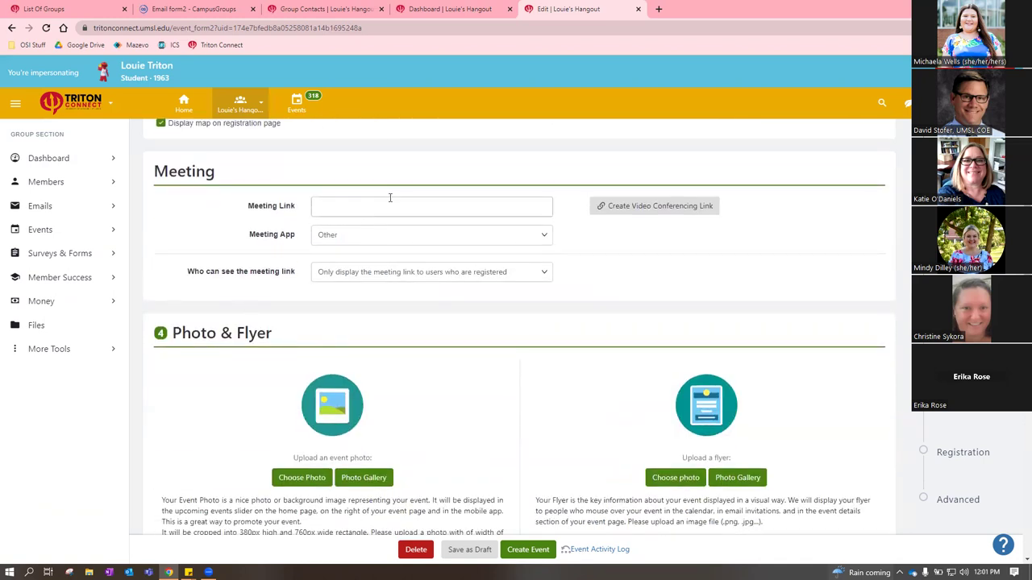
Keep the meeting link visible to registered users only, then switch to the Events List
{"action": "left_click", "coordinate": [385, 275]}
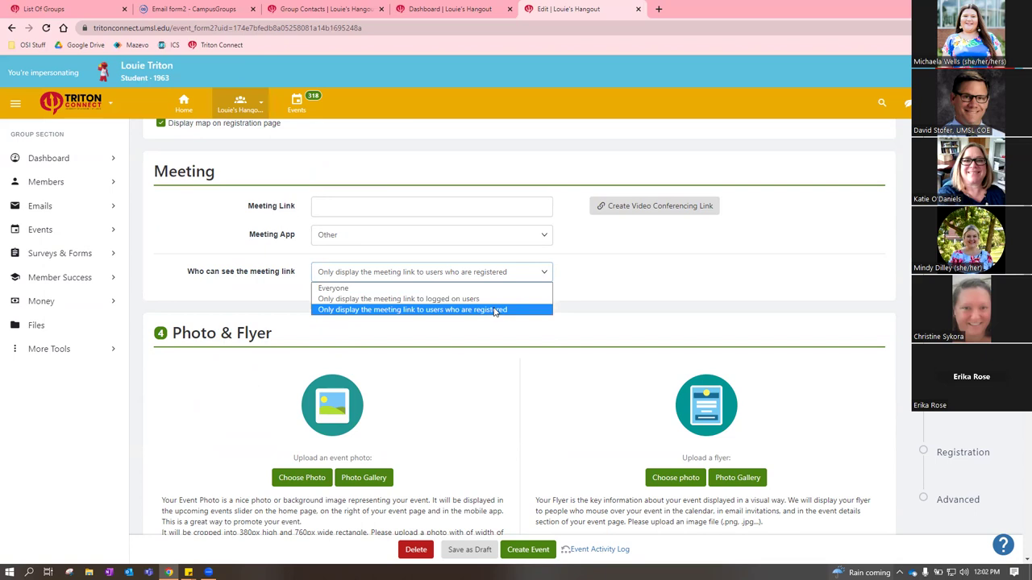
{"action": "left_click", "coordinate": [562, 276]}
{"action": "scroll", "coordinate": [417, 237], "scroll_direction": "up", "scroll_amount": 3}
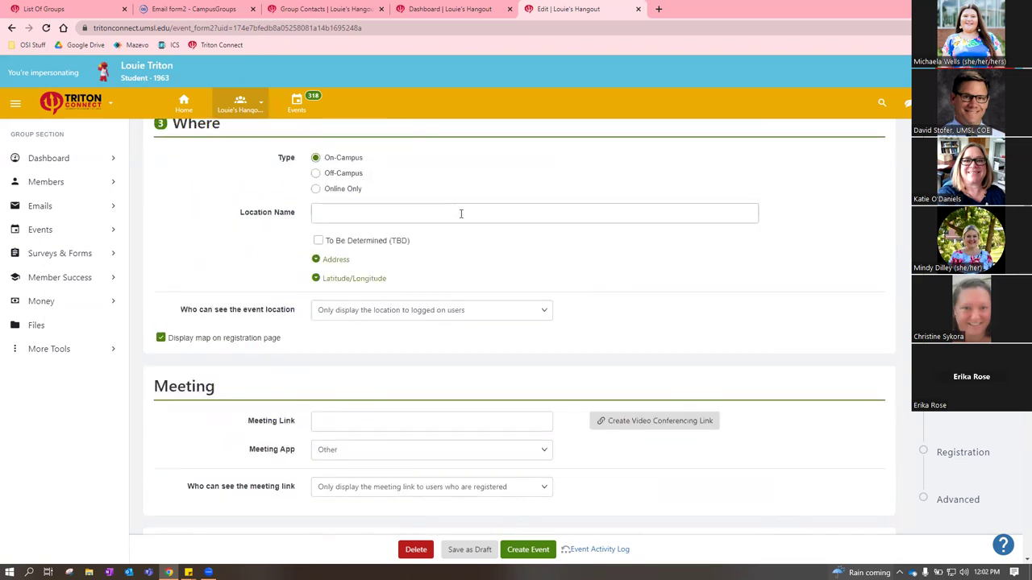
{"action": "scroll", "coordinate": [532, 242], "scroll_direction": "down", "scroll_amount": 2}
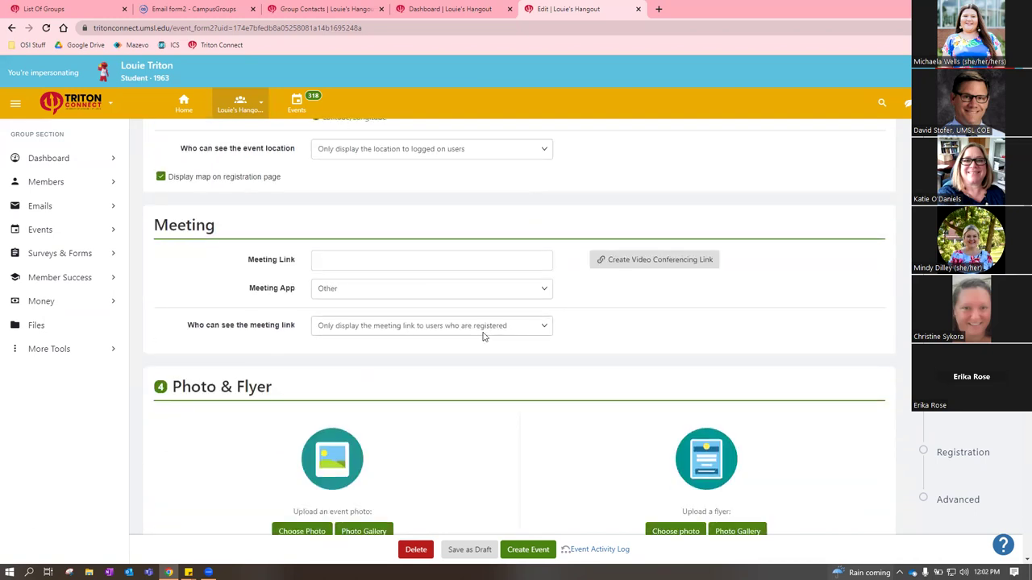
{"action": "left_click", "coordinate": [534, 330]}
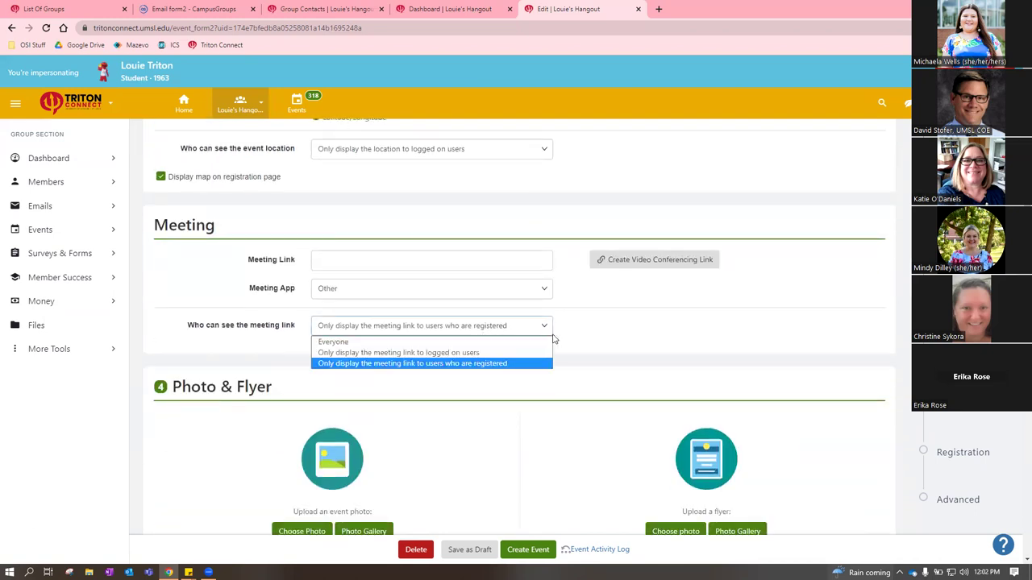
{"action": "left_click", "coordinate": [608, 311]}
{"action": "scroll", "coordinate": [600, 307], "scroll_direction": "down", "scroll_amount": 1}
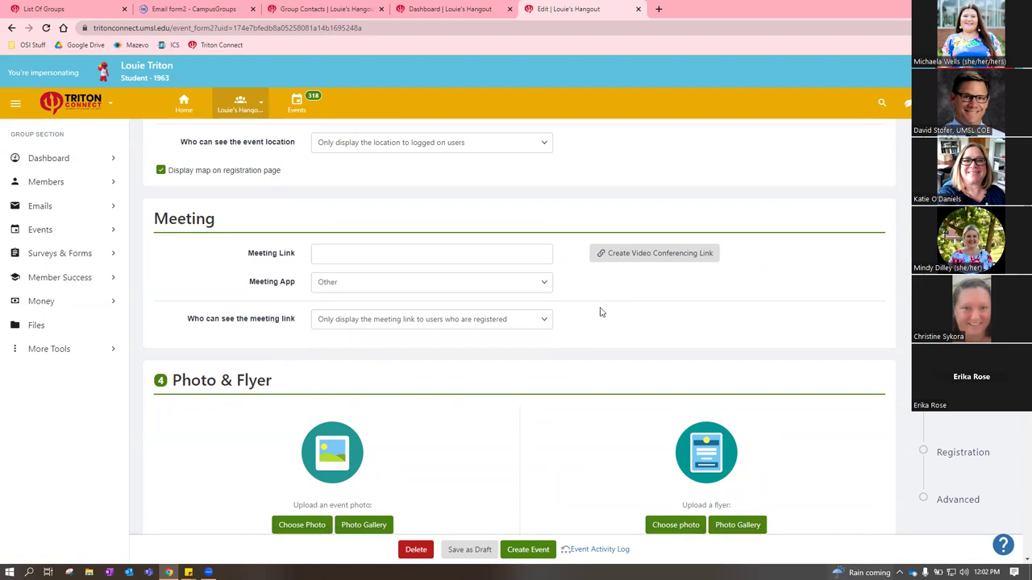
{"action": "scroll", "coordinate": [532, 318], "scroll_direction": "down", "scroll_amount": 1}
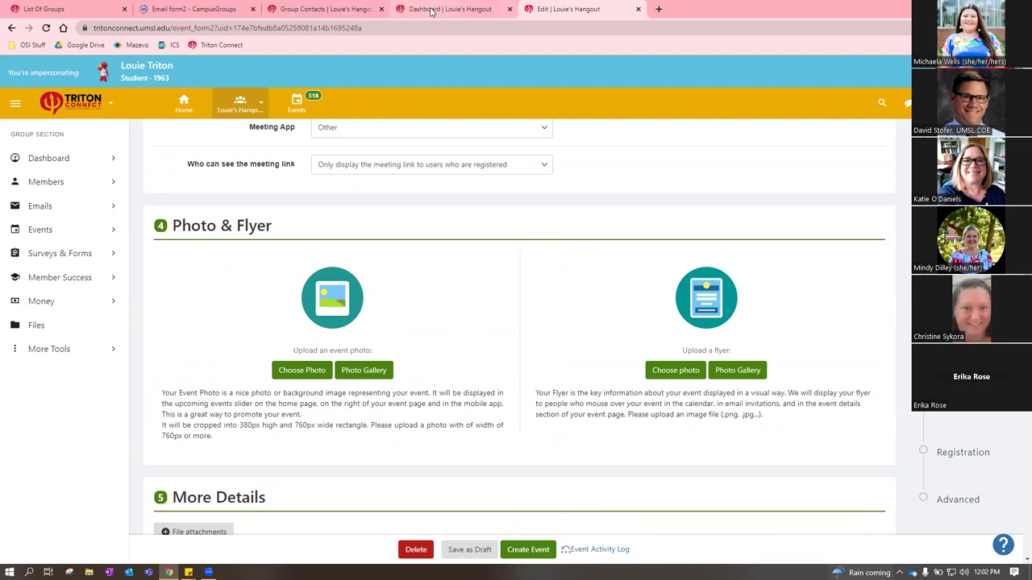
{"action": "left_click", "coordinate": [44, 9]}
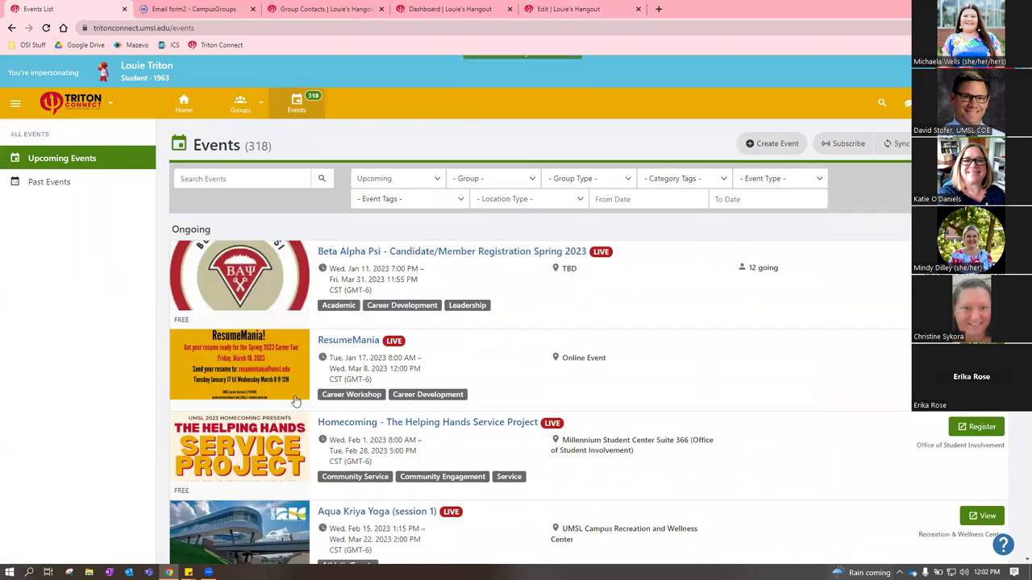
Browse this week's events in the Calendar view, previewing event details, then return to the list
{"action": "left_click", "coordinate": [545, 9]}
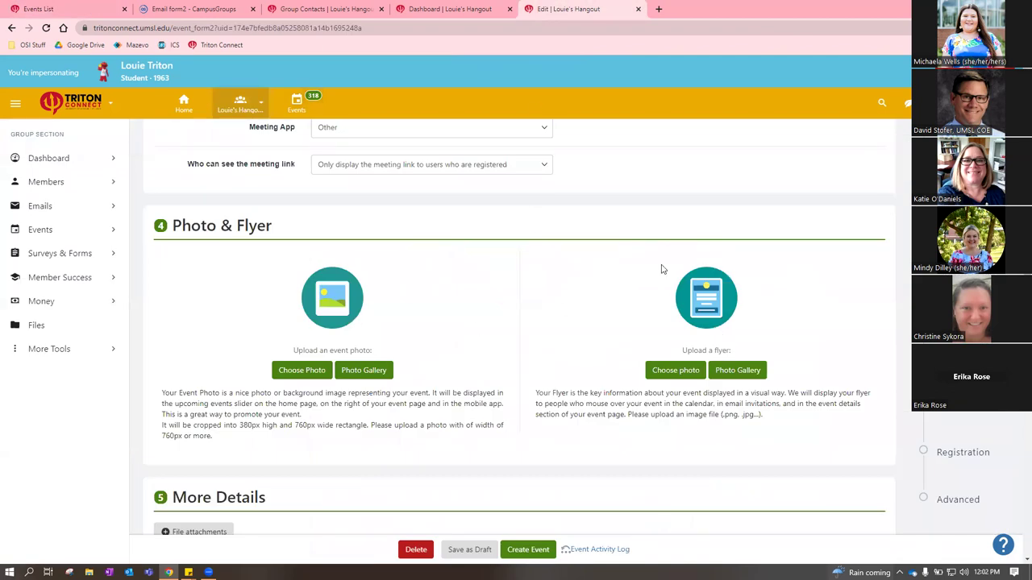
{"action": "left_click", "coordinate": [49, 9]}
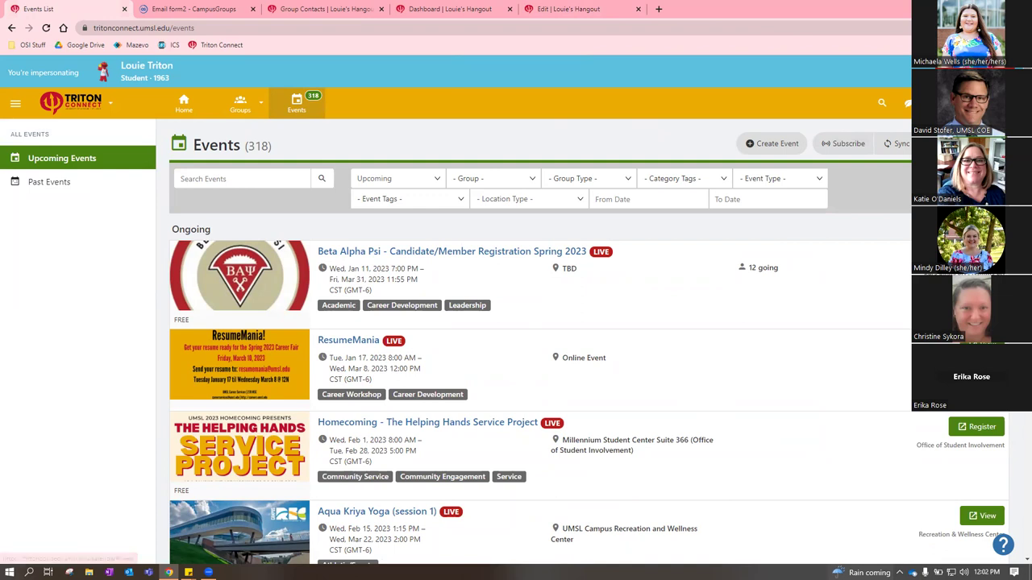
{"action": "left_click", "coordinate": [773, 144]}
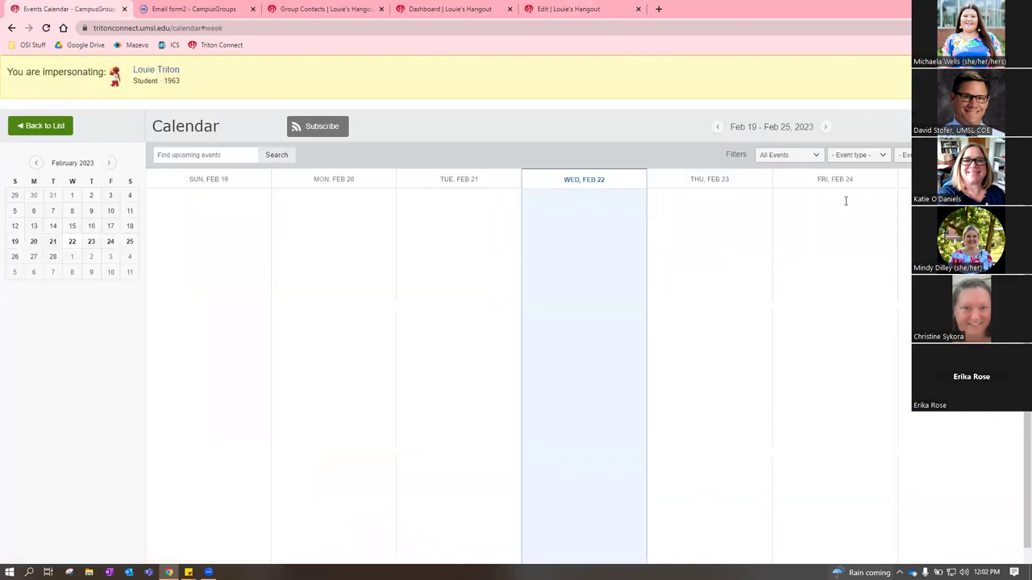
{"action": "mouse_move", "coordinate": [576, 276]}
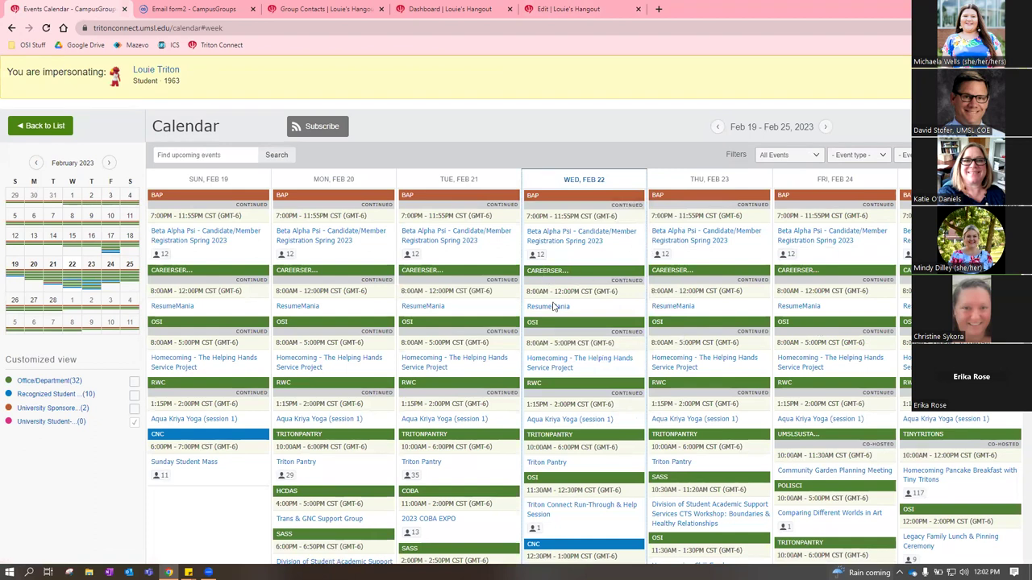
{"action": "mouse_move", "coordinate": [552, 311]}
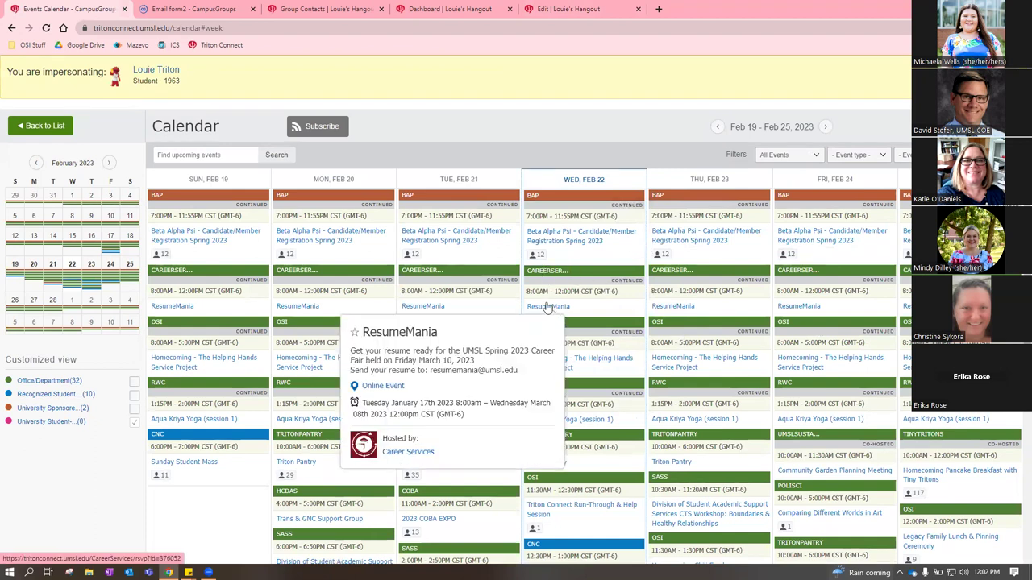
{"action": "mouse_move", "coordinate": [327, 423]}
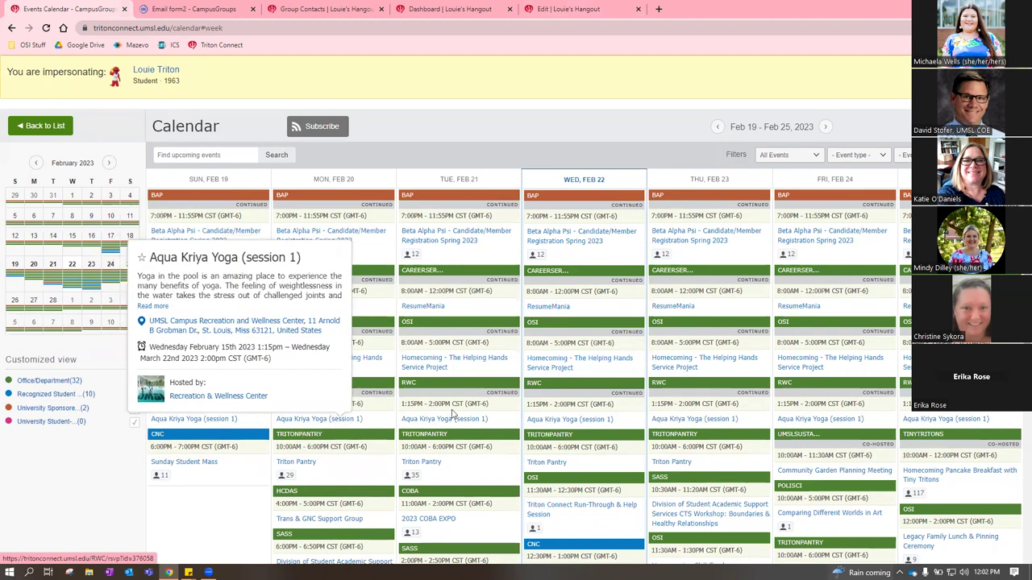
{"action": "mouse_move", "coordinate": [462, 425]}
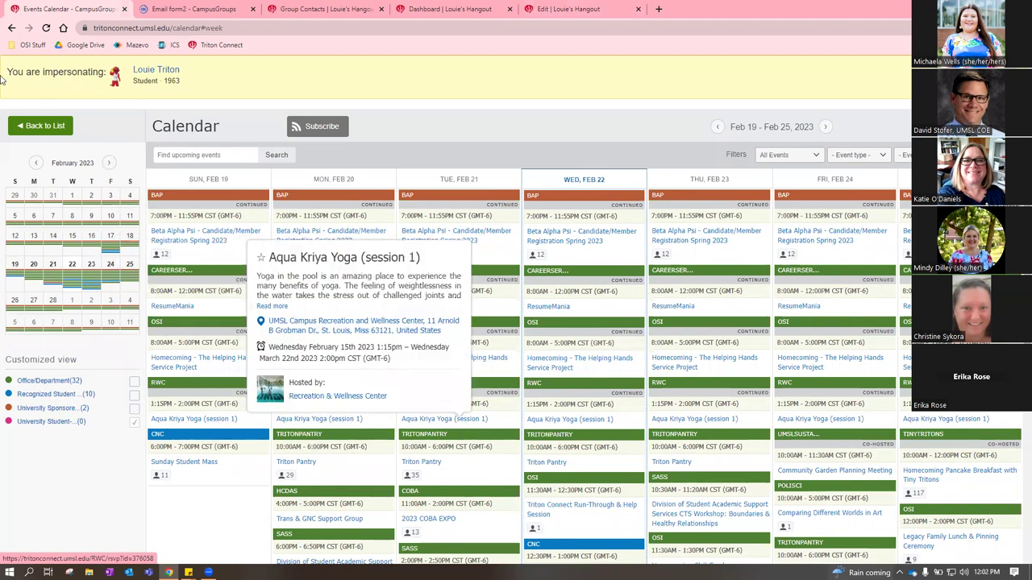
{"action": "left_click", "coordinate": [45, 126]}
{"action": "left_click", "coordinate": [569, 8]}
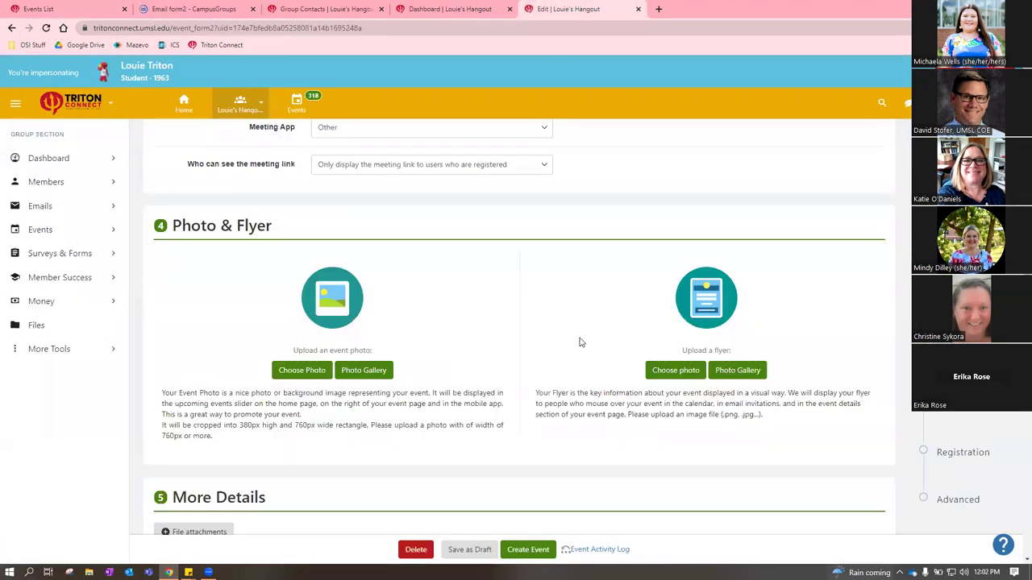
{"action": "left_click_drag", "start_coordinate": [242, 427], "coordinate": [370, 425]}
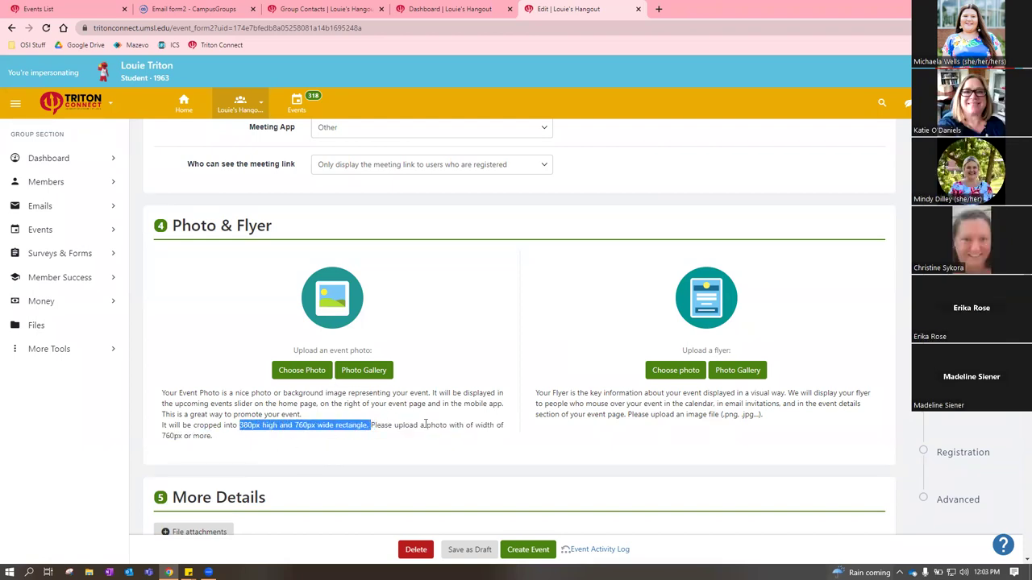
{"action": "scroll", "coordinate": [409, 368], "scroll_direction": "down", "scroll_amount": 2}
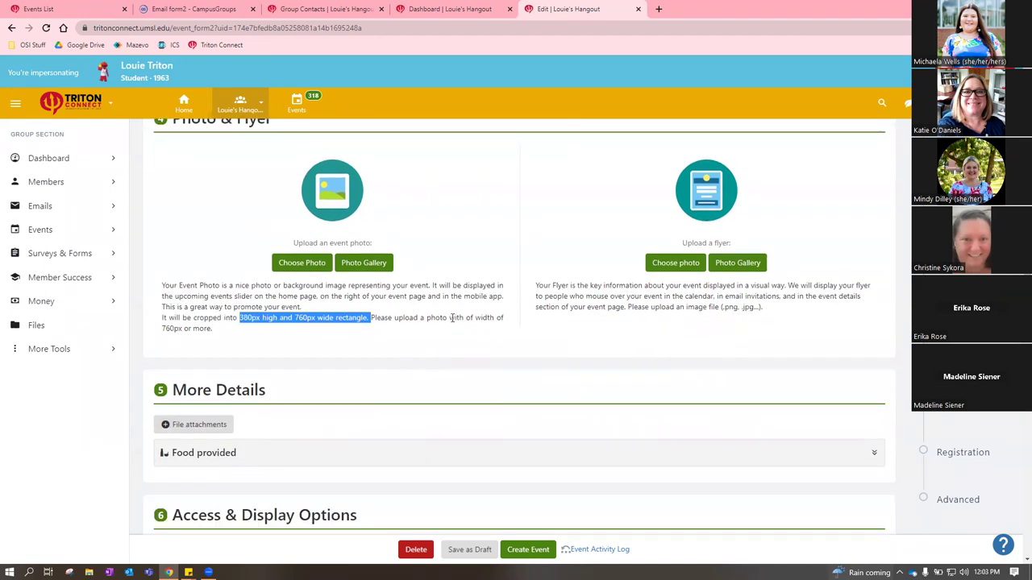
{"action": "left_click", "coordinate": [514, 367]}
{"action": "scroll", "coordinate": [508, 355], "scroll_direction": "down", "scroll_amount": 2}
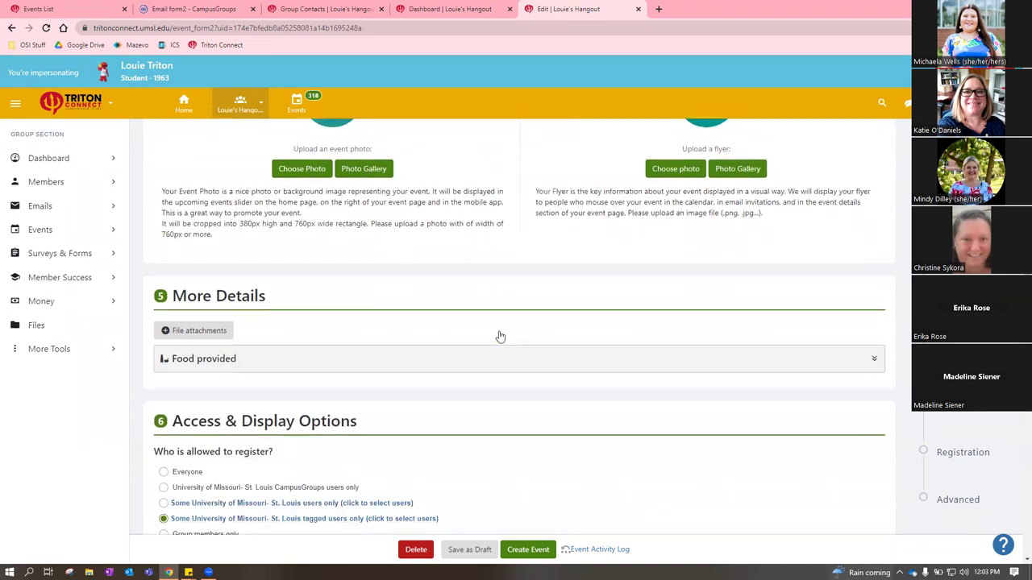
{"action": "left_click", "coordinate": [389, 355]}
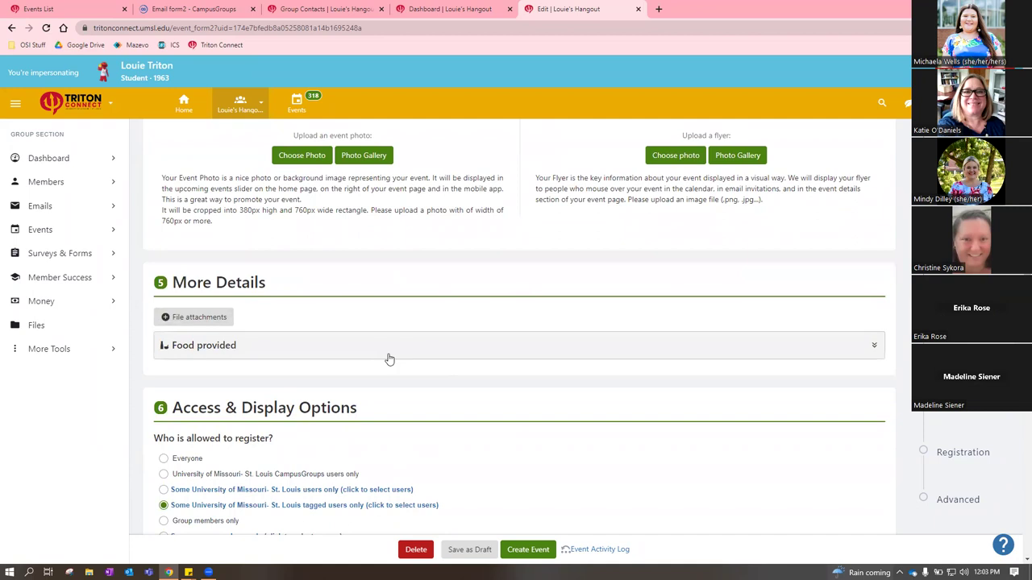
{"action": "scroll", "coordinate": [253, 352], "scroll_direction": "down", "scroll_amount": 1}
{"action": "scroll", "coordinate": [253, 353], "scroll_direction": "down", "scroll_amount": 1}
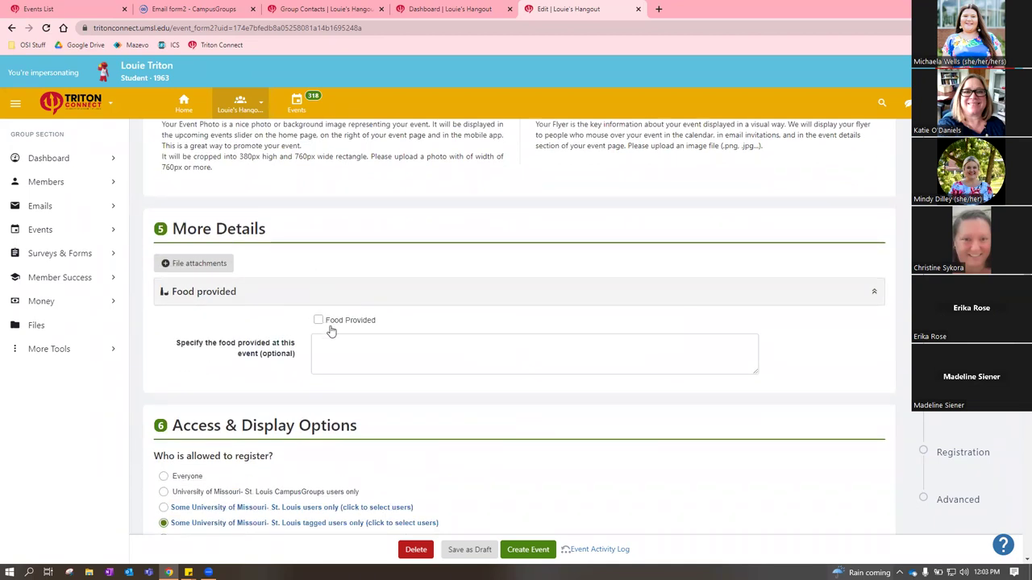
{"action": "left_click", "coordinate": [454, 299]}
{"action": "scroll", "coordinate": [518, 280], "scroll_direction": "down", "scroll_amount": 2}
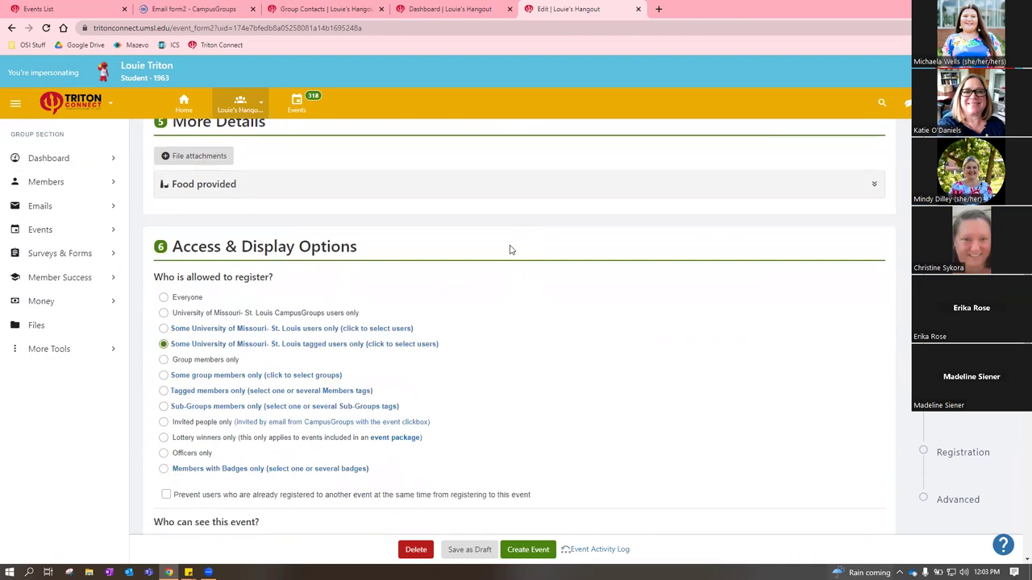
{"action": "scroll", "coordinate": [510, 250], "scroll_direction": "down", "scroll_amount": 1}
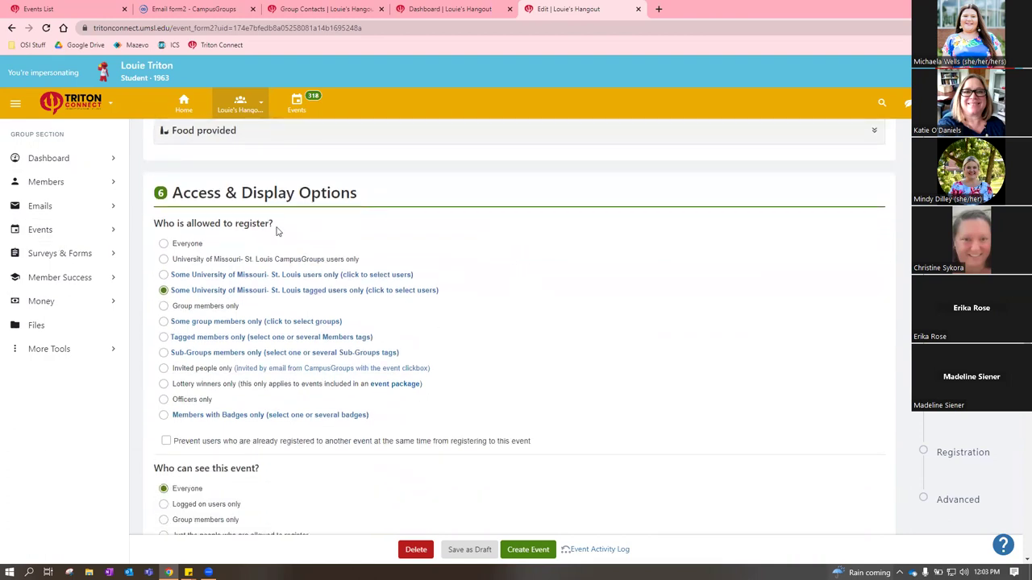
Restrict registration for Louie's Hangout to Group members only, with no specific groups chosen
{"action": "scroll", "coordinate": [535, 251], "scroll_direction": "down", "scroll_amount": 1}
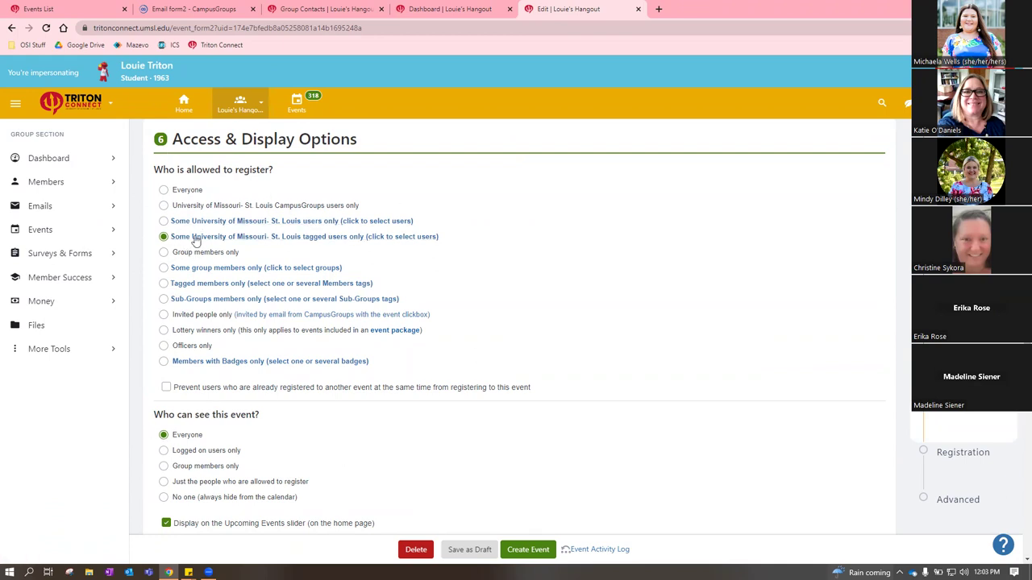
{"action": "left_click", "coordinate": [166, 206]}
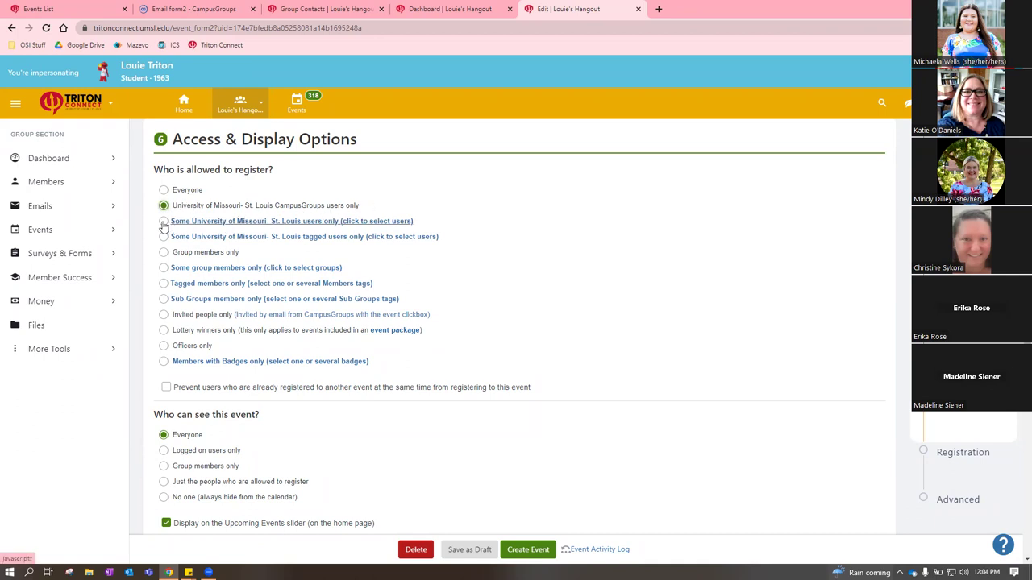
{"action": "left_click", "coordinate": [208, 221]}
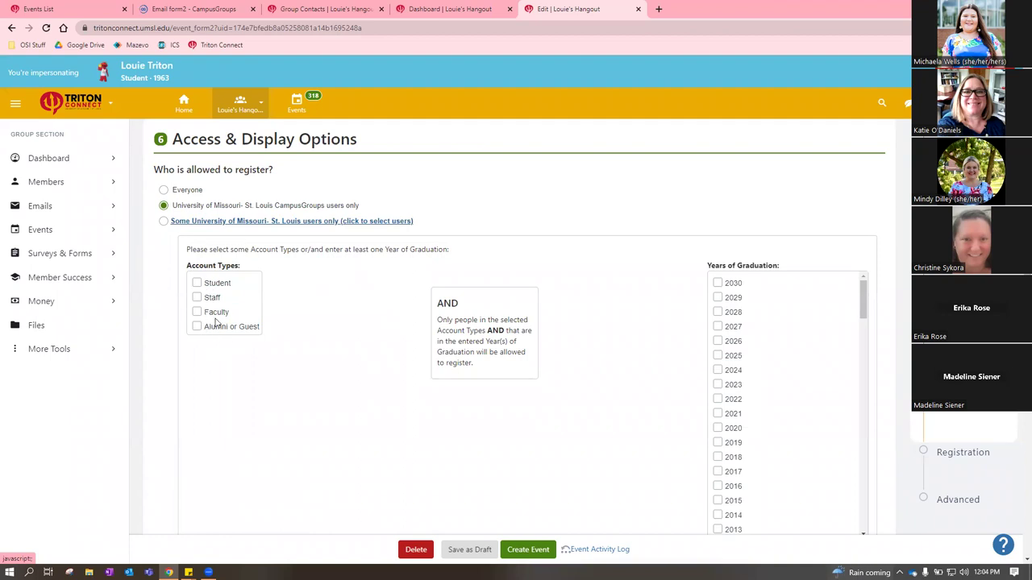
{"action": "left_click", "coordinate": [400, 225]}
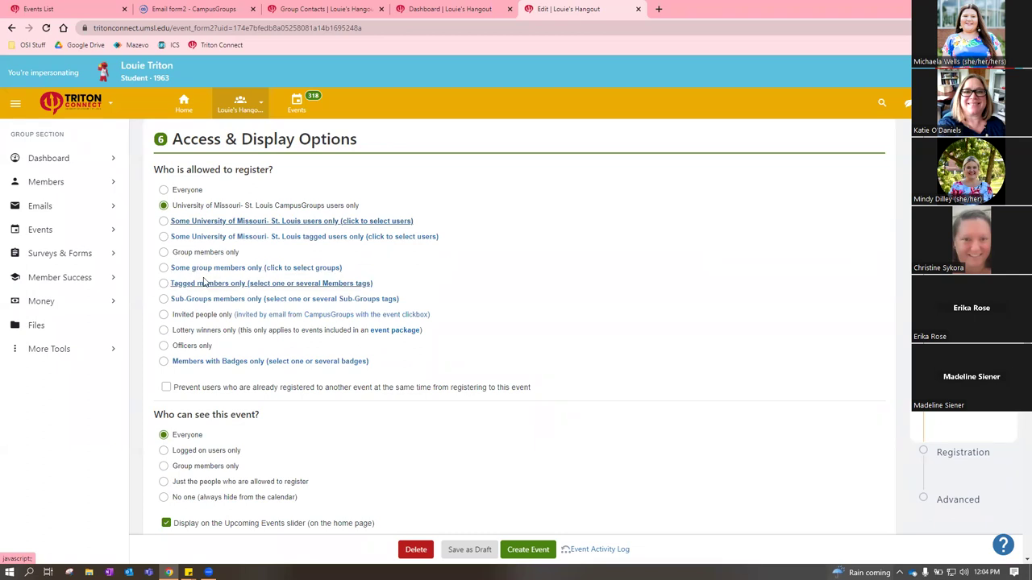
{"action": "left_click", "coordinate": [162, 253]}
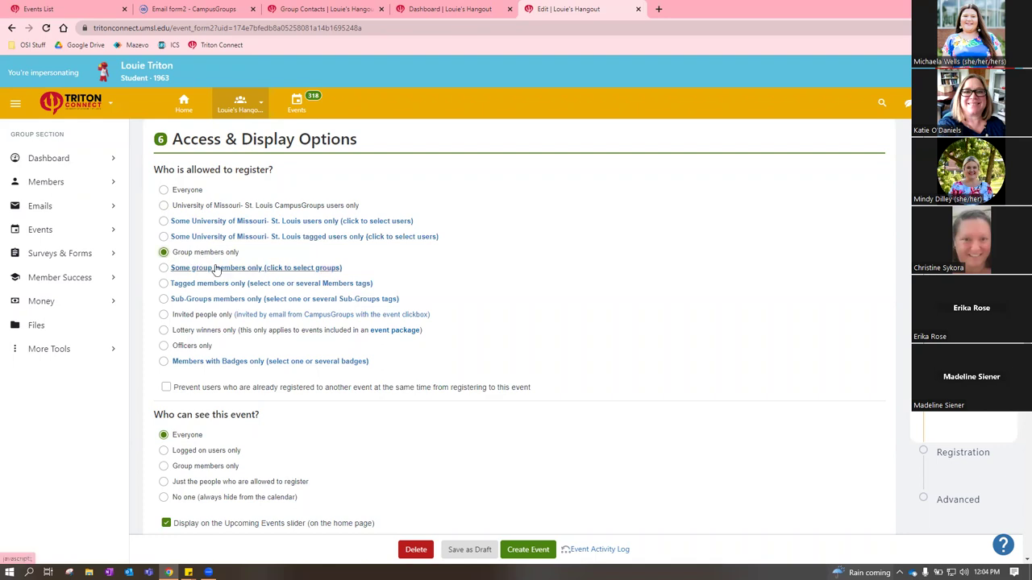
{"action": "left_click", "coordinate": [201, 270]}
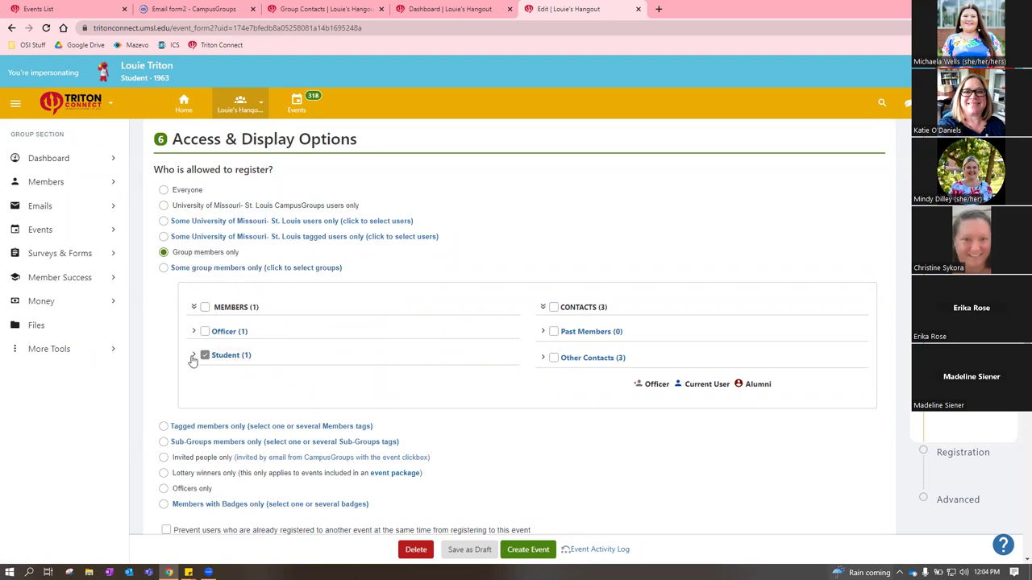
{"action": "left_click", "coordinate": [221, 269]}
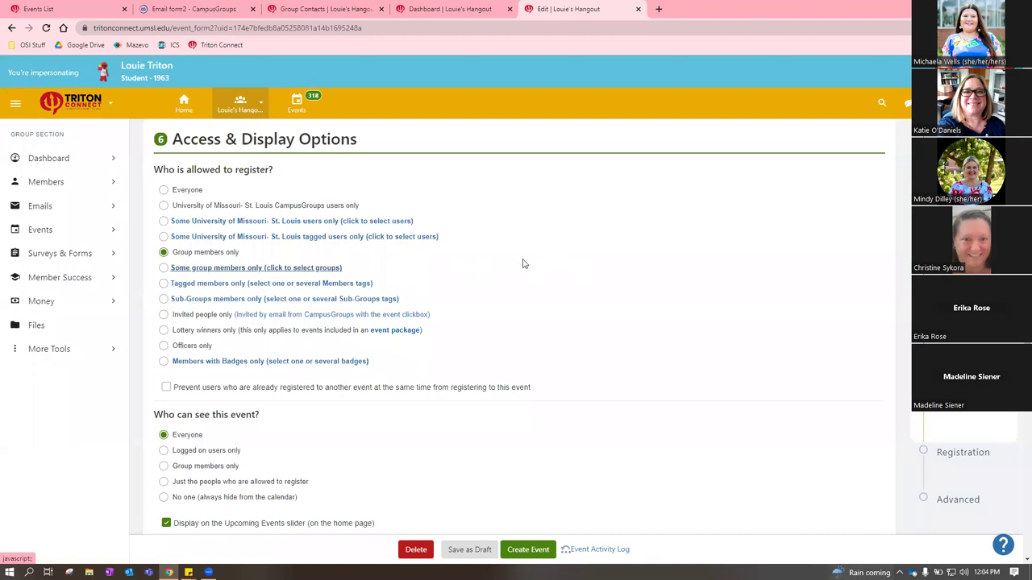
{"action": "scroll", "coordinate": [499, 272], "scroll_direction": "down", "scroll_amount": 1}
{"action": "scroll", "coordinate": [521, 255], "scroll_direction": "up", "scroll_amount": 2}
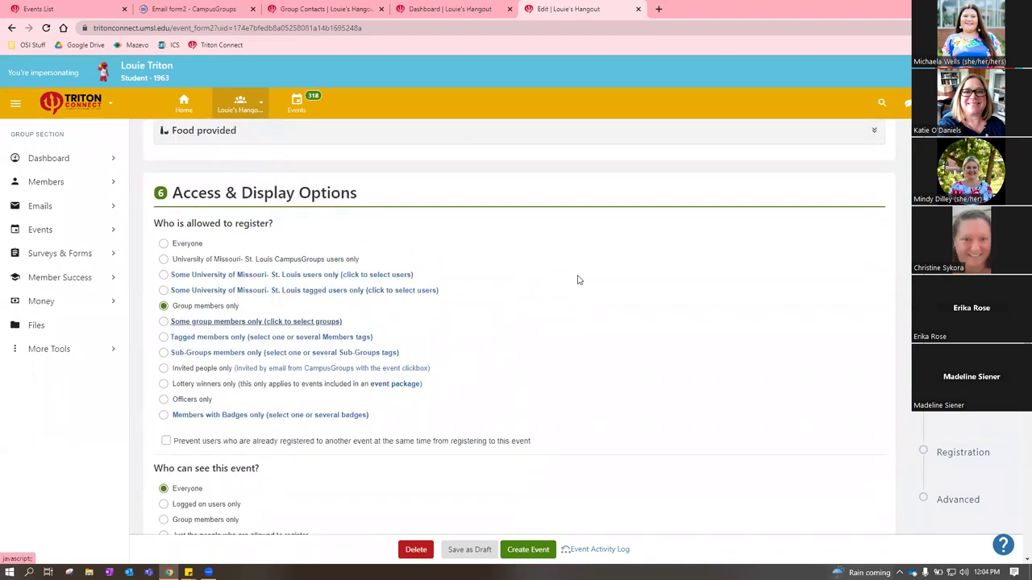
{"action": "scroll", "coordinate": [561, 270], "scroll_direction": "down", "scroll_amount": 1}
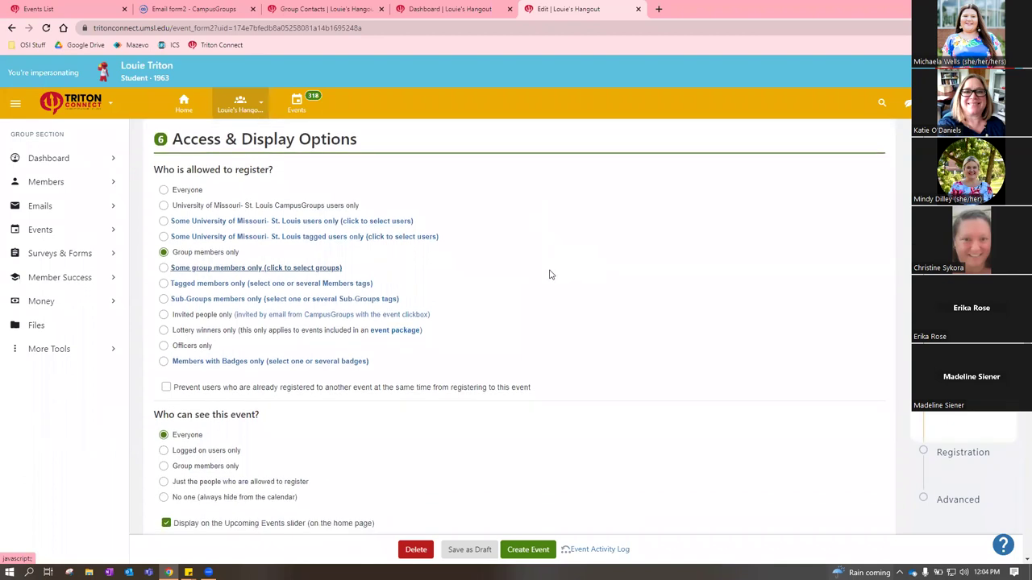
{"action": "scroll", "coordinate": [550, 275], "scroll_direction": "down", "scroll_amount": 1}
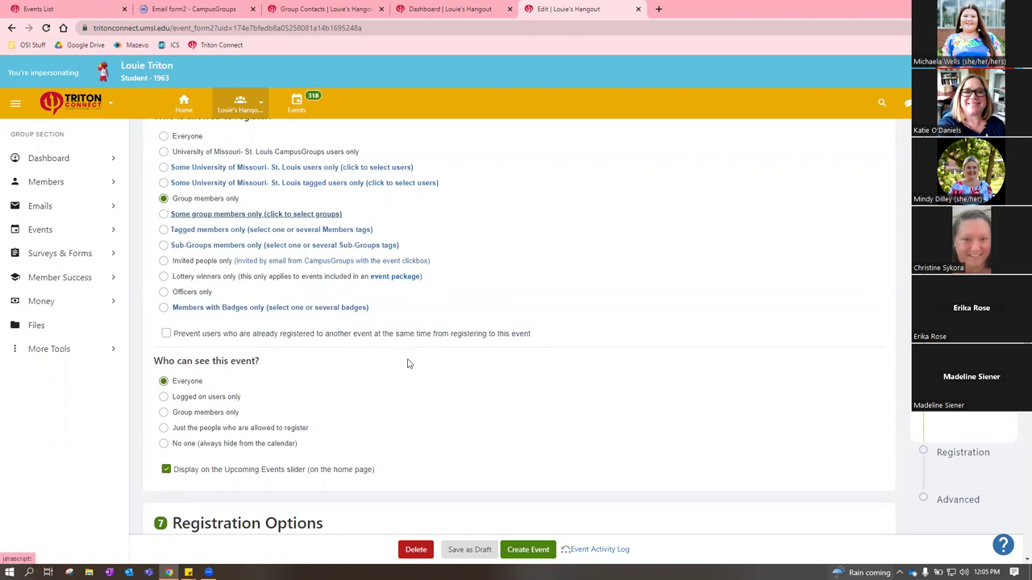
Try each 'Who can see this event?' option, then set visibility back to Everyone
{"action": "scroll", "coordinate": [483, 420], "scroll_direction": "down", "scroll_amount": 1}
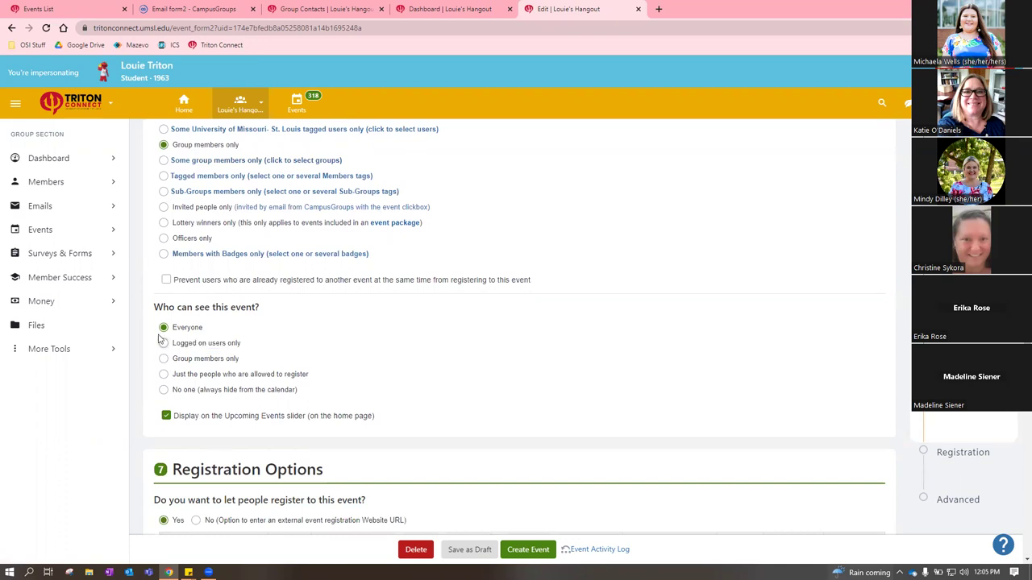
{"action": "left_click", "coordinate": [163, 343]}
{"action": "left_click", "coordinate": [164, 359]}
{"action": "left_click", "coordinate": [164, 374]}
{"action": "scroll", "coordinate": [446, 377], "scroll_direction": "up", "scroll_amount": 3}
{"action": "scroll", "coordinate": [588, 351], "scroll_direction": "down", "scroll_amount": 3}
{"action": "left_click", "coordinate": [163, 391]}
{"action": "left_click", "coordinate": [164, 329]}
{"action": "scroll", "coordinate": [436, 427], "scroll_direction": "down", "scroll_amount": 2}
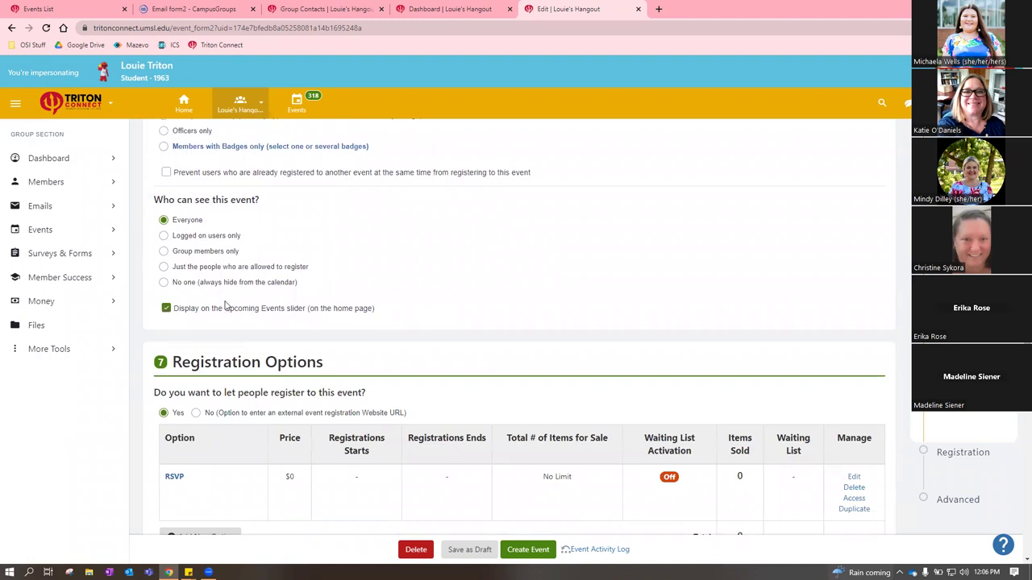
{"action": "scroll", "coordinate": [565, 294], "scroll_direction": "down", "scroll_amount": 1}
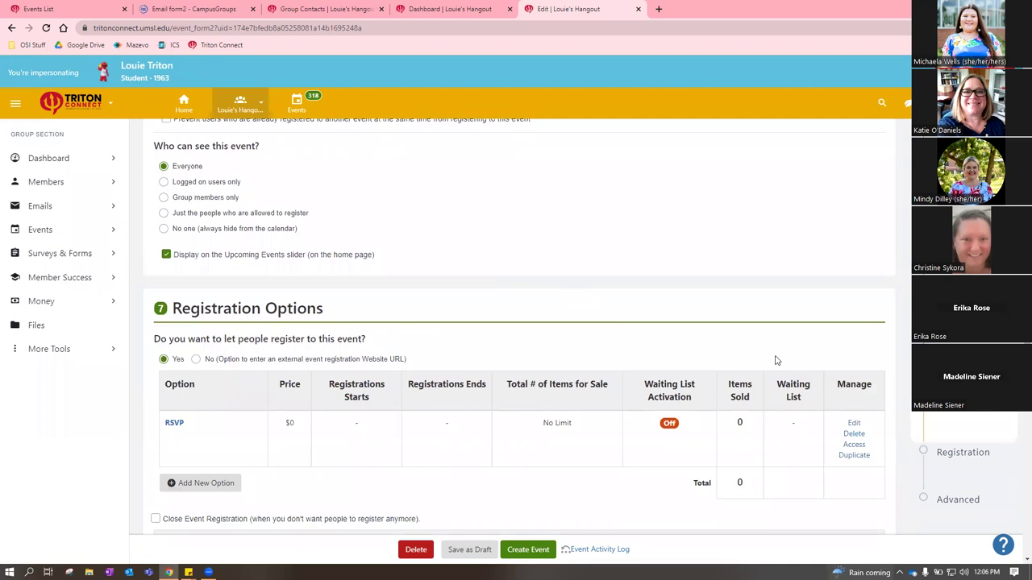
Re-enable registration with 'Yes' and review the free RSVP option: waiting list off, 0 sold
{"action": "left_click", "coordinate": [196, 359]}
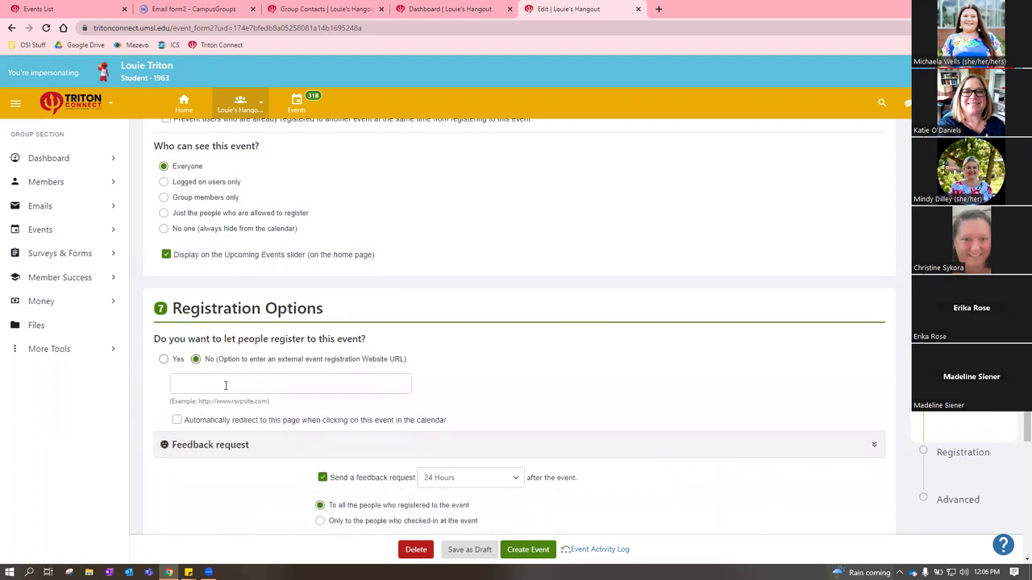
{"action": "scroll", "coordinate": [326, 425], "scroll_direction": "up", "scroll_amount": 15}
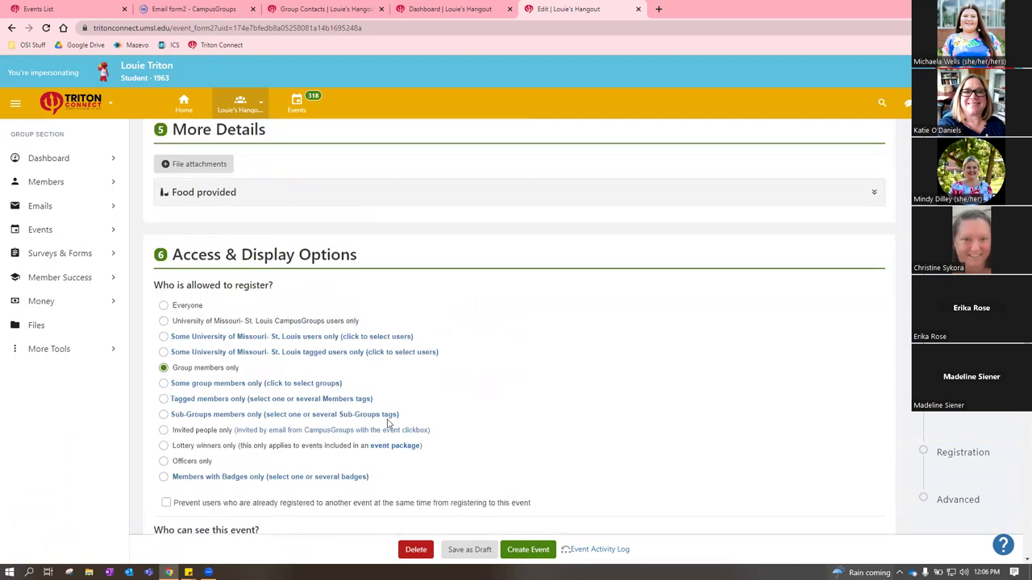
{"action": "scroll", "coordinate": [232, 434], "scroll_direction": "up", "scroll_amount": 3}
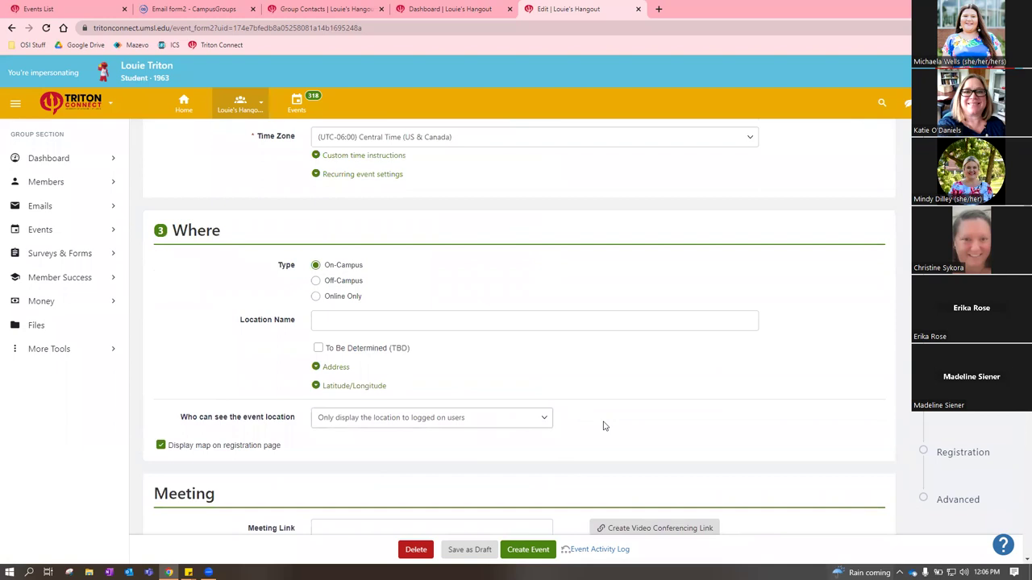
{"action": "scroll", "coordinate": [580, 426], "scroll_direction": "down", "scroll_amount": 3}
{"action": "scroll", "coordinate": [512, 389], "scroll_direction": "down", "scroll_amount": 15}
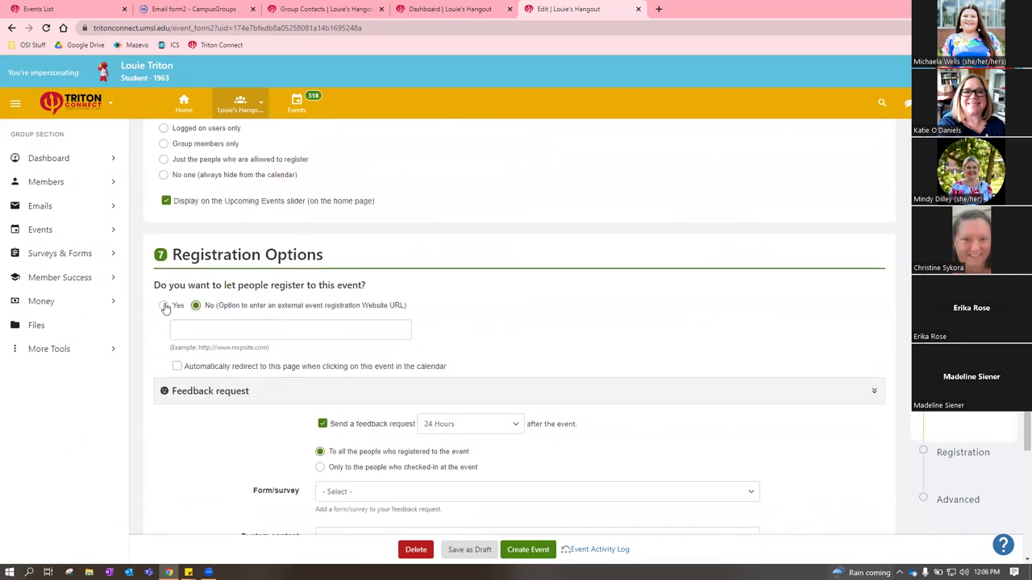
{"action": "left_click", "coordinate": [164, 307]}
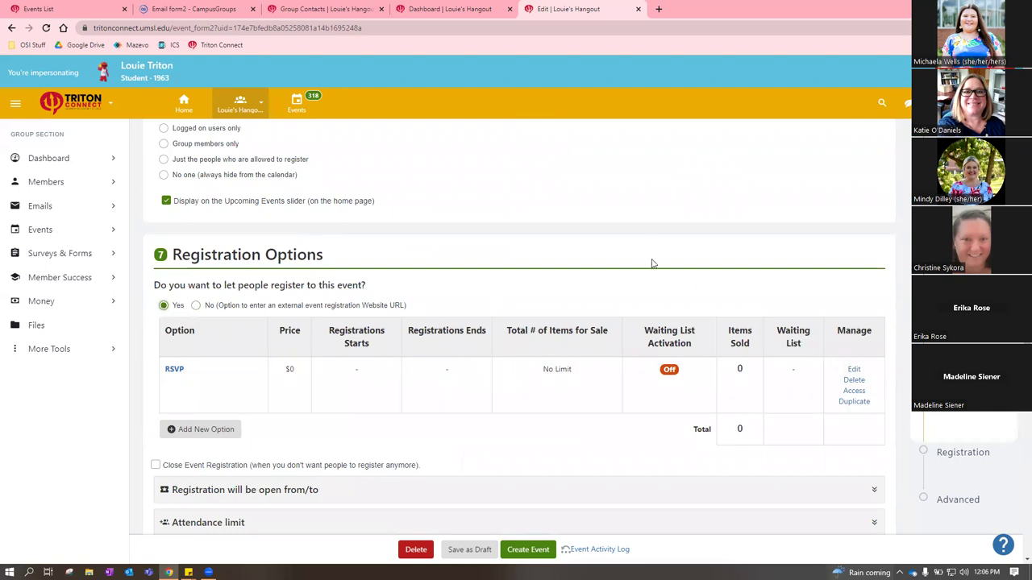
{"action": "scroll", "coordinate": [565, 323], "scroll_direction": "down", "scroll_amount": 2}
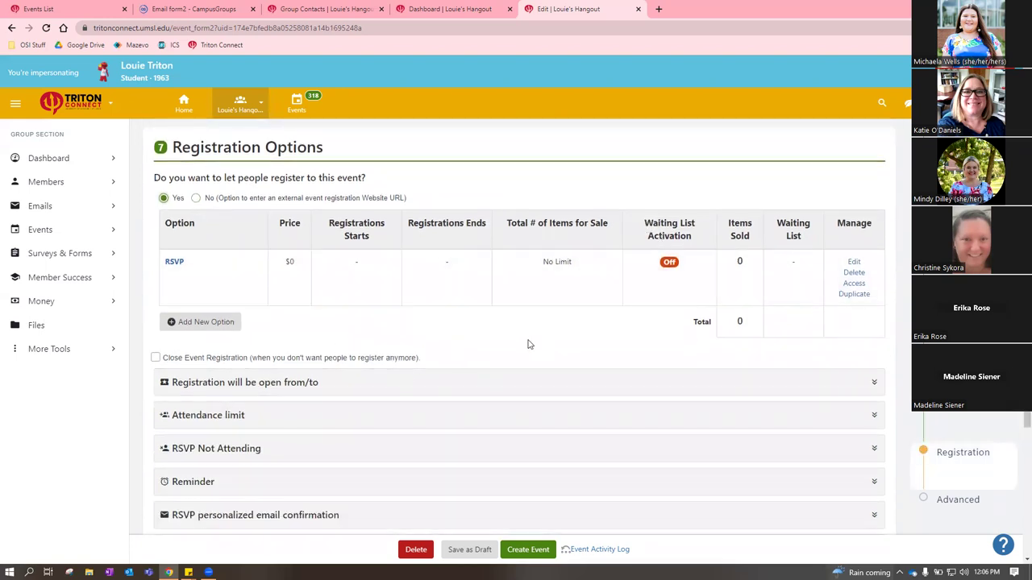
{"action": "scroll", "coordinate": [528, 344], "scroll_direction": "down", "scroll_amount": 2}
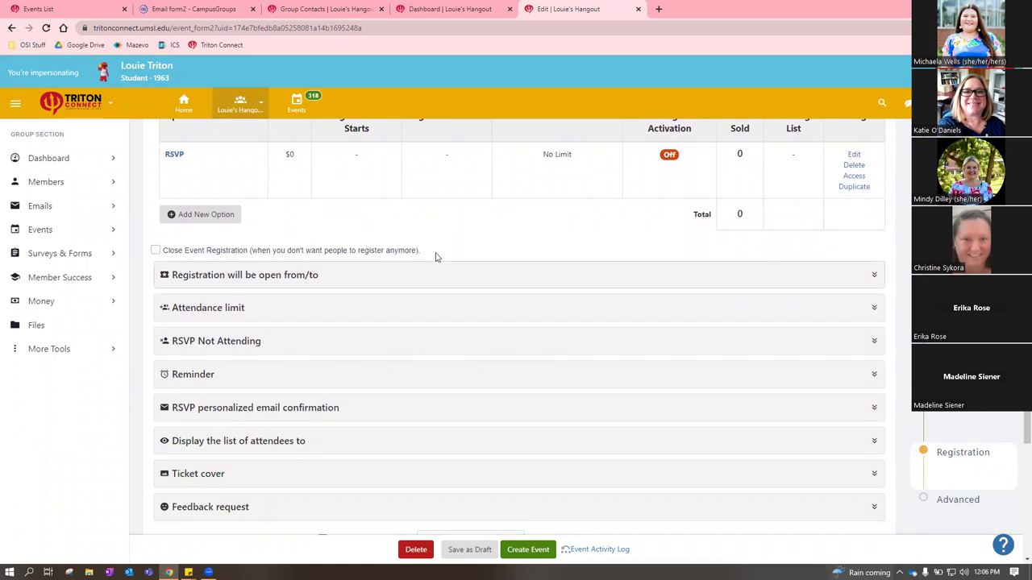
{"action": "scroll", "coordinate": [622, 279], "scroll_direction": "up", "scroll_amount": 1}
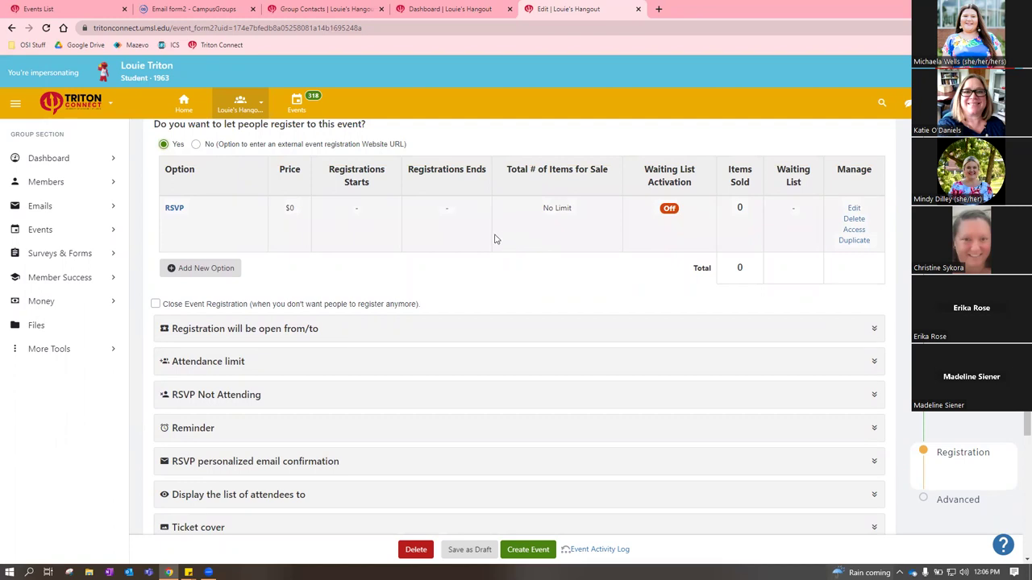
{"action": "scroll", "coordinate": [410, 301], "scroll_direction": "up", "scroll_amount": 1}
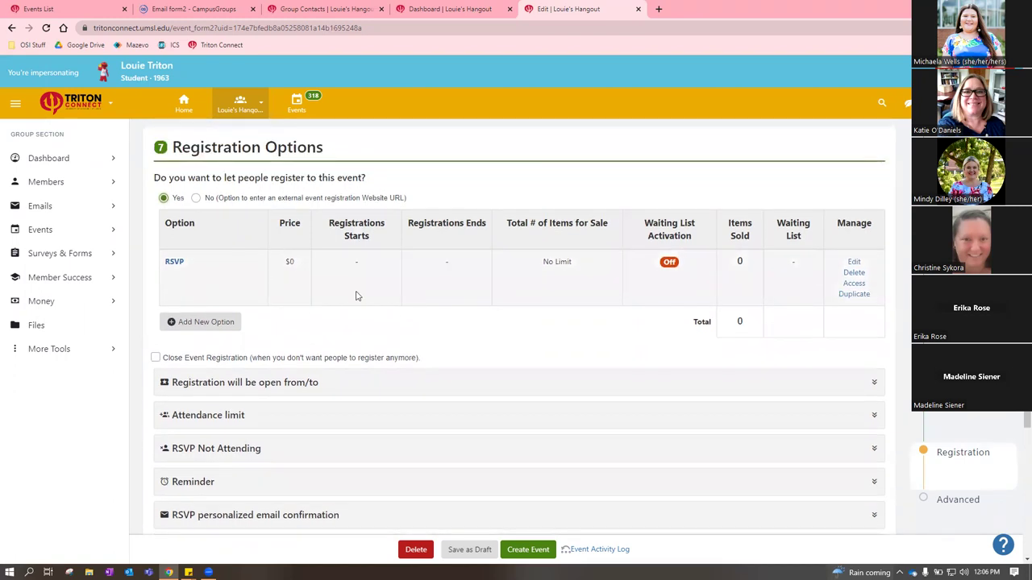
{"action": "scroll", "coordinate": [535, 348], "scroll_direction": "down", "scroll_amount": 1}
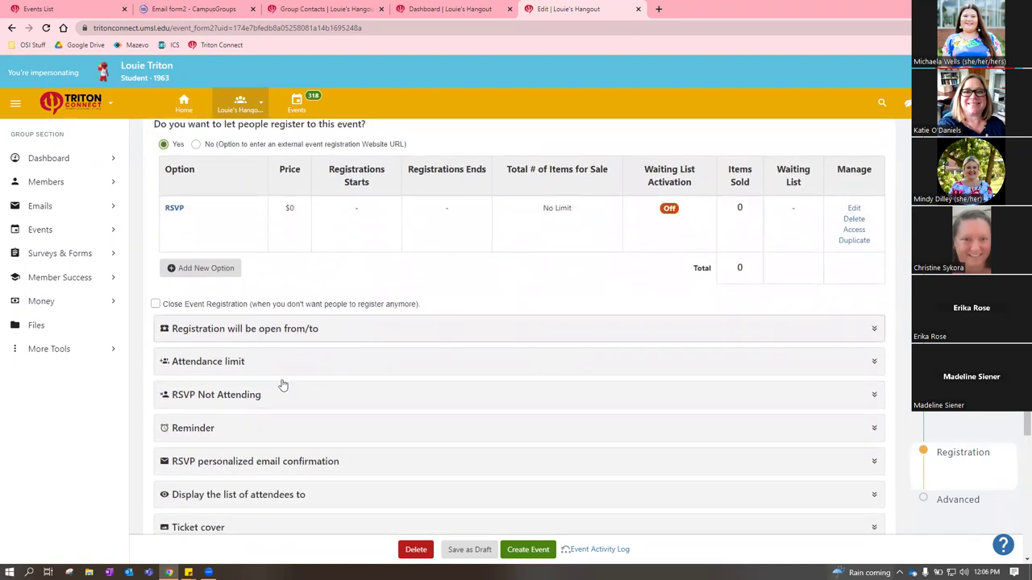
Inspect the attendance limit and registration date settings without changing them
{"action": "left_click", "coordinate": [250, 363]}
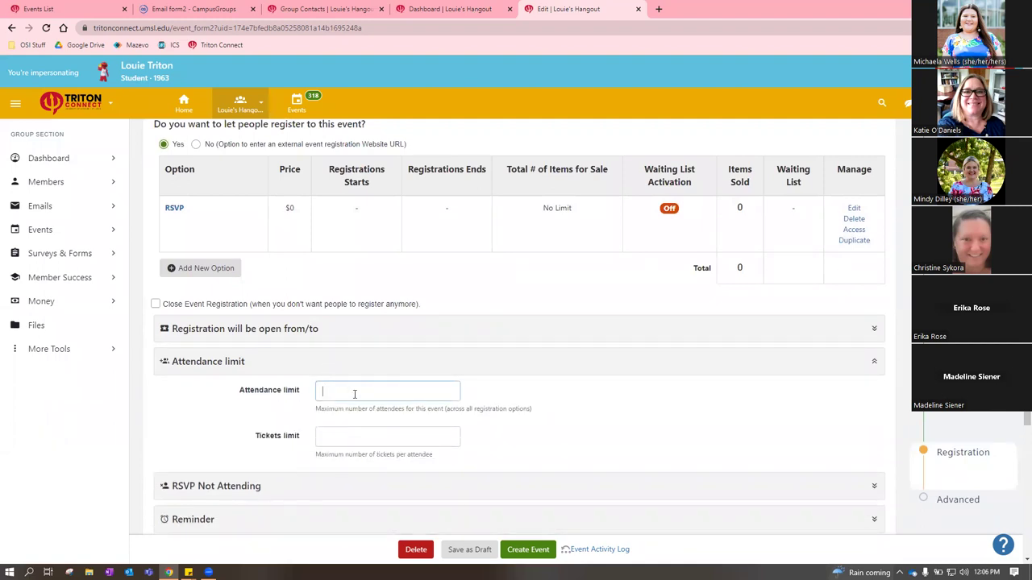
{"action": "left_click", "coordinate": [345, 329]}
{"action": "left_click", "coordinate": [347, 329]}
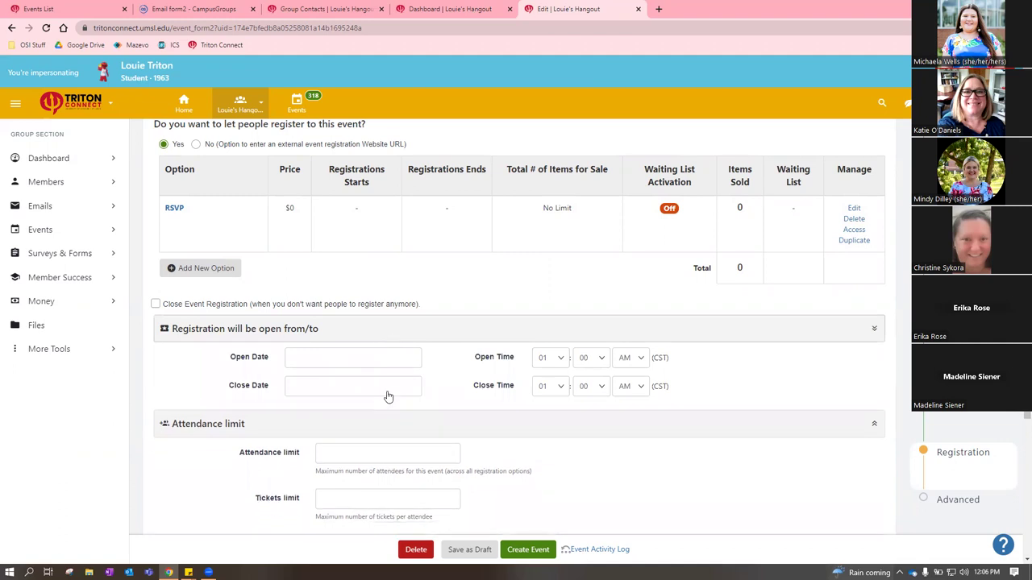
{"action": "left_click", "coordinate": [376, 364]}
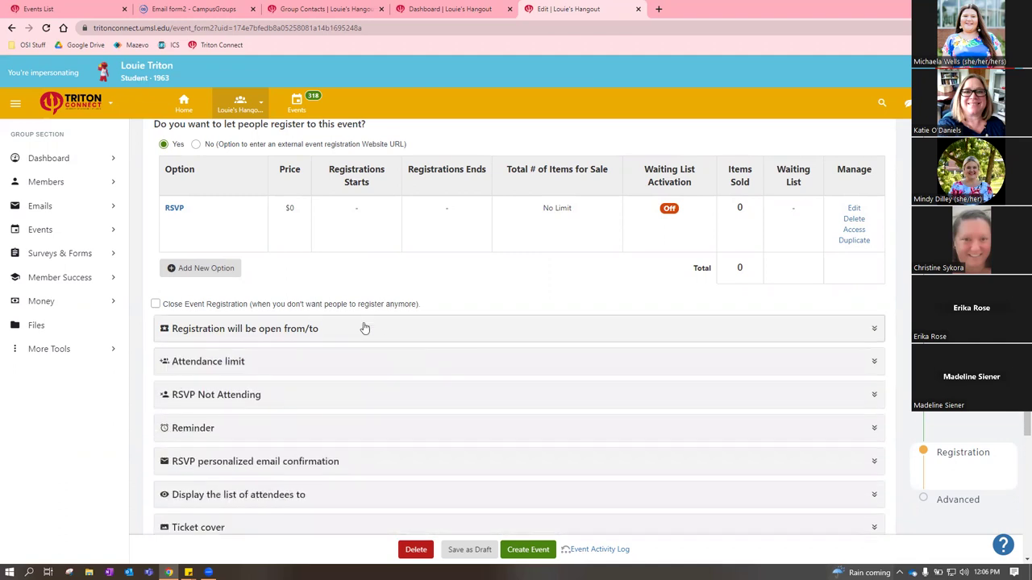
{"action": "scroll", "coordinate": [354, 333], "scroll_direction": "down", "scroll_amount": 1}
{"action": "scroll", "coordinate": [253, 299], "scroll_direction": "up", "scroll_amount": 1}
{"action": "scroll", "coordinate": [277, 287], "scroll_direction": "down", "scroll_amount": 2}
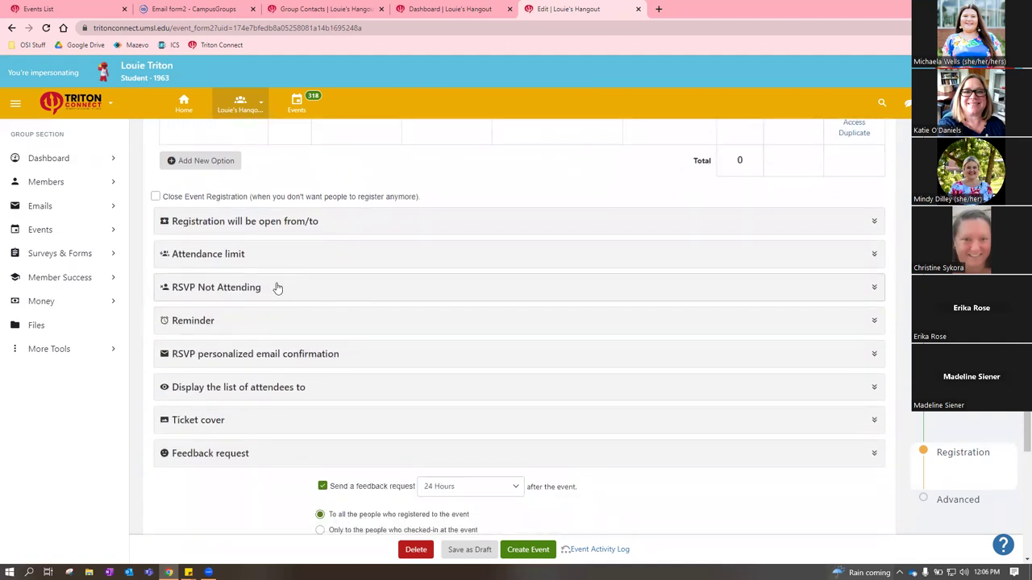
Expand the Reminder settings showing the guest reminder set 2 Days before the event
{"action": "left_click", "coordinate": [278, 323]}
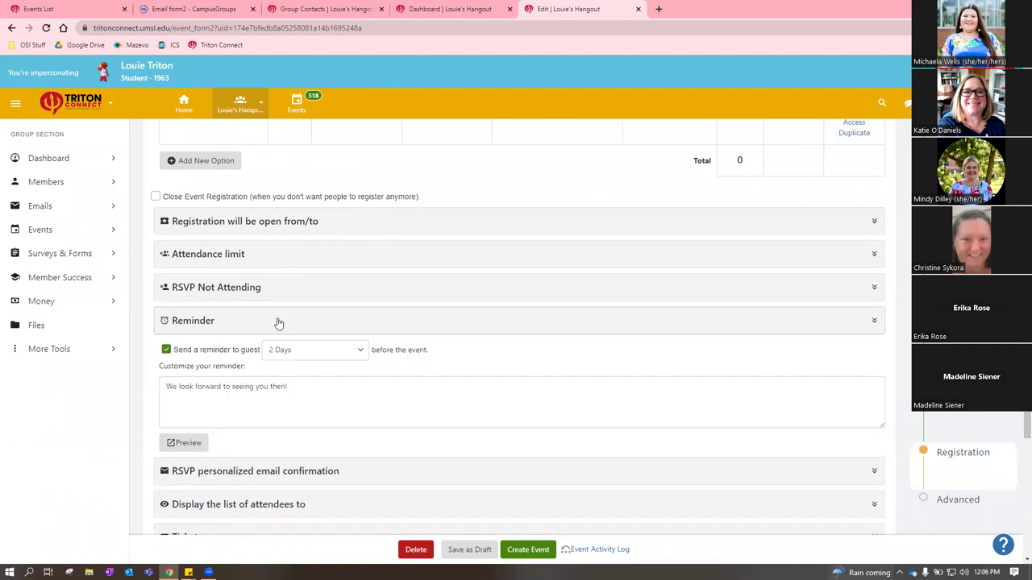
{"action": "left_click", "coordinate": [277, 323]}
{"action": "scroll", "coordinate": [312, 266], "scroll_direction": "up", "scroll_amount": 4}
{"action": "scroll", "coordinate": [487, 311], "scroll_direction": "down", "scroll_amount": 4}
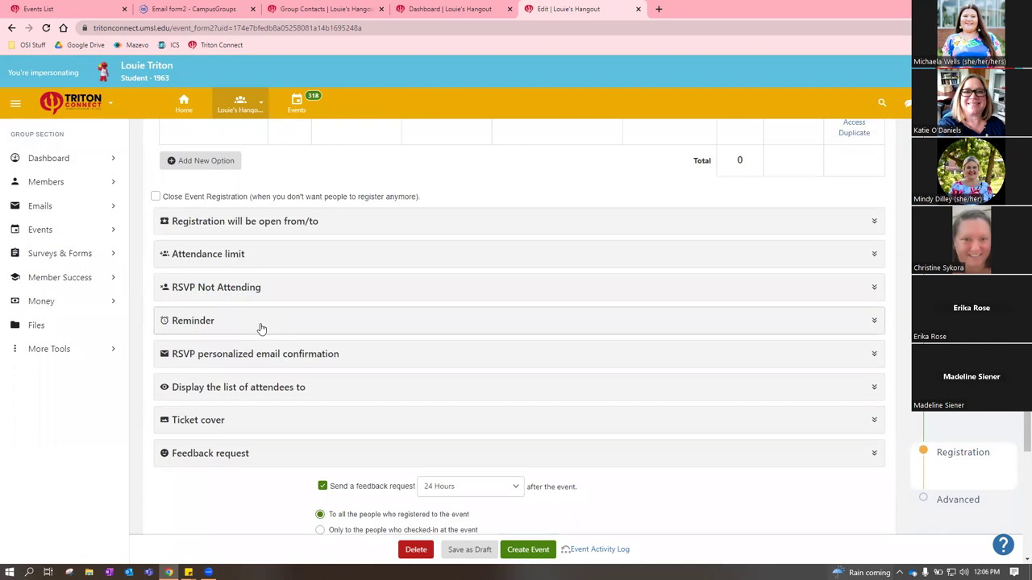
{"action": "left_click", "coordinate": [259, 327]}
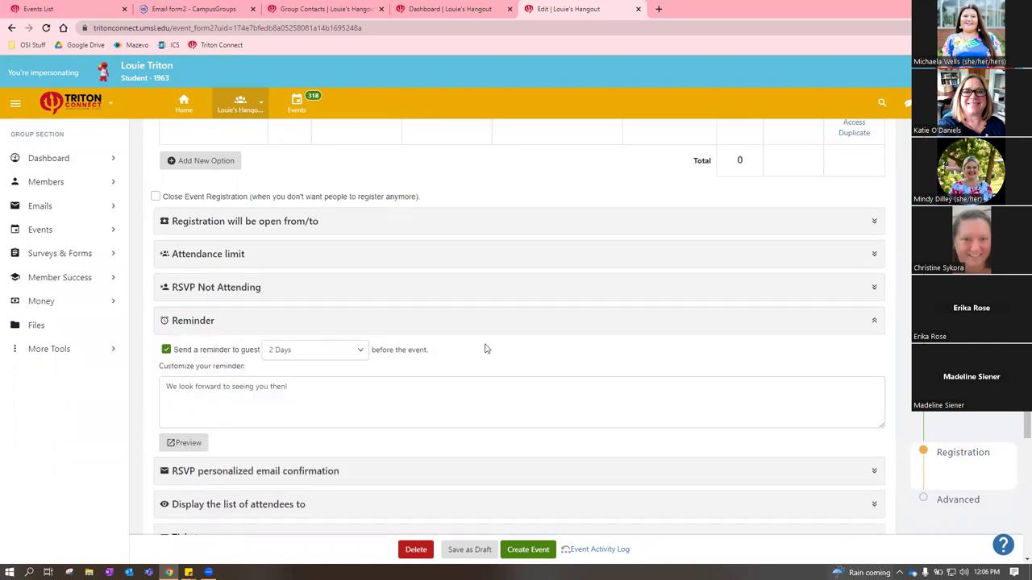
{"action": "scroll", "coordinate": [566, 347], "scroll_direction": "down", "scroll_amount": 1}
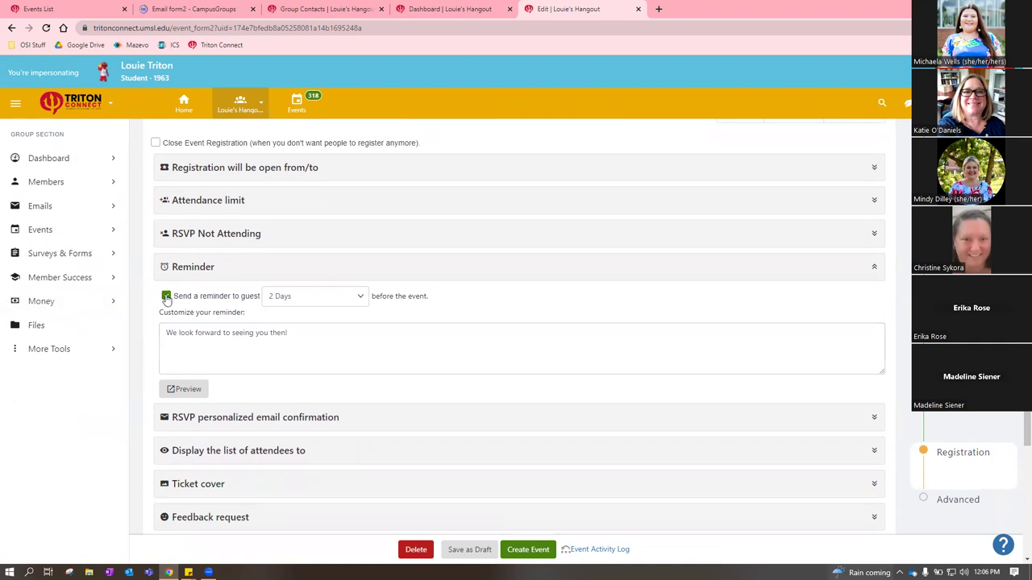
Change the guest reminder timing to 1 Day before the event and collapse the Reminder section
{"action": "left_click", "coordinate": [167, 298]}
{"action": "left_click", "coordinate": [216, 298]}
{"action": "left_click", "coordinate": [339, 298]}
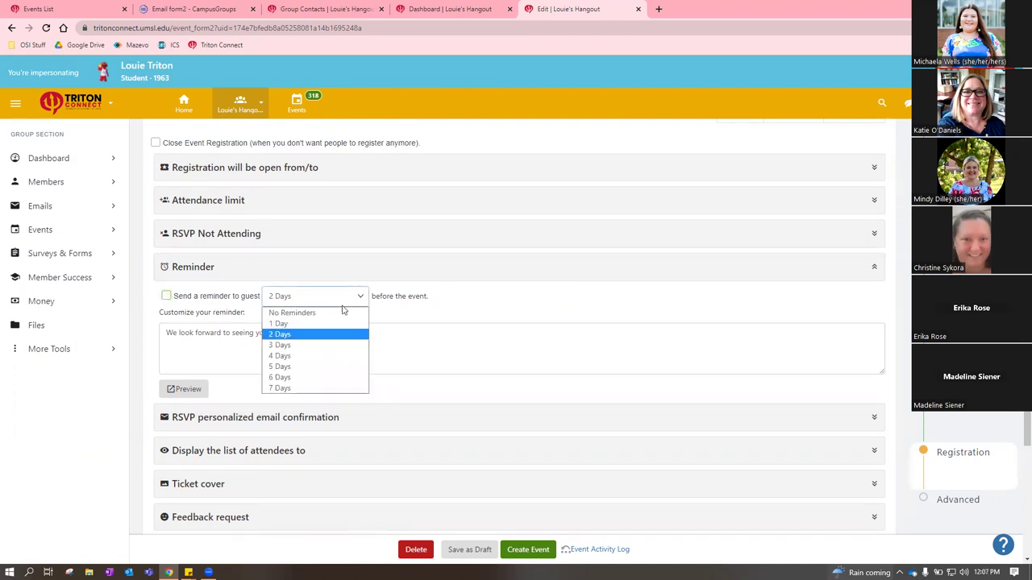
{"action": "left_click", "coordinate": [319, 323]}
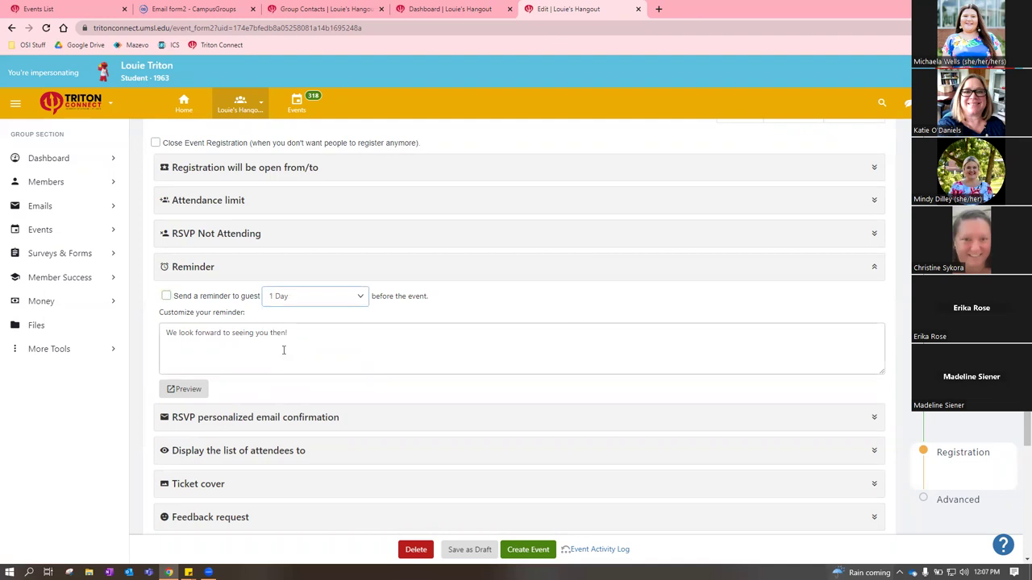
{"action": "left_click_drag", "start_coordinate": [293, 332], "coordinate": [153, 340]}
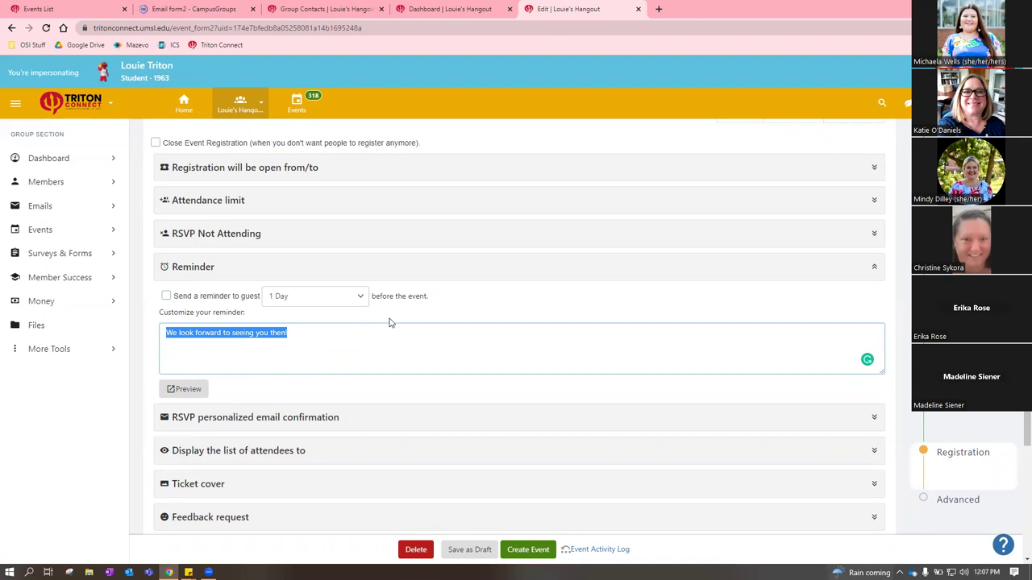
{"action": "left_click", "coordinate": [166, 298]}
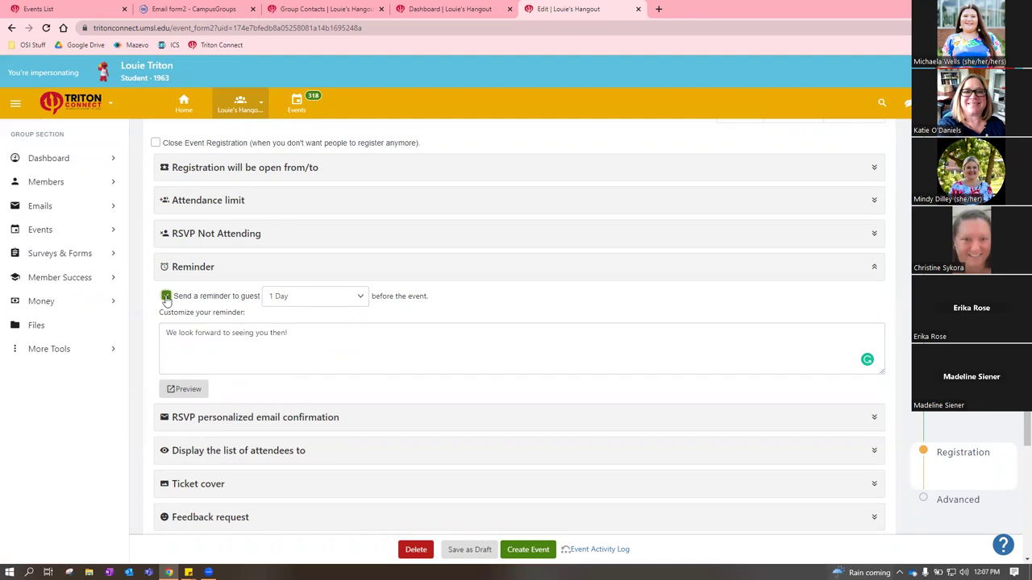
{"action": "left_click", "coordinate": [166, 297]}
{"action": "left_click", "coordinate": [313, 272]}
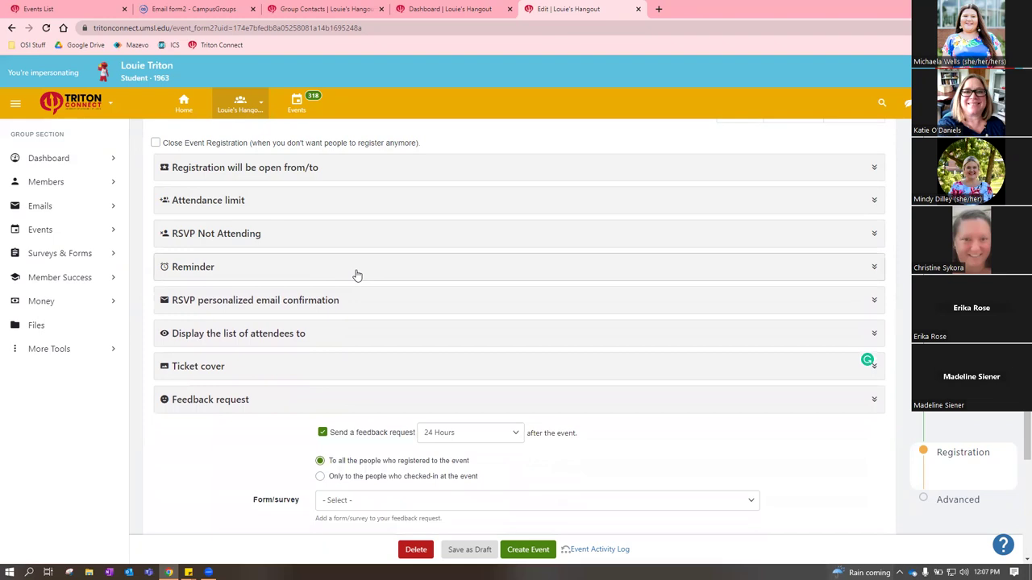
{"action": "left_click", "coordinate": [315, 300]}
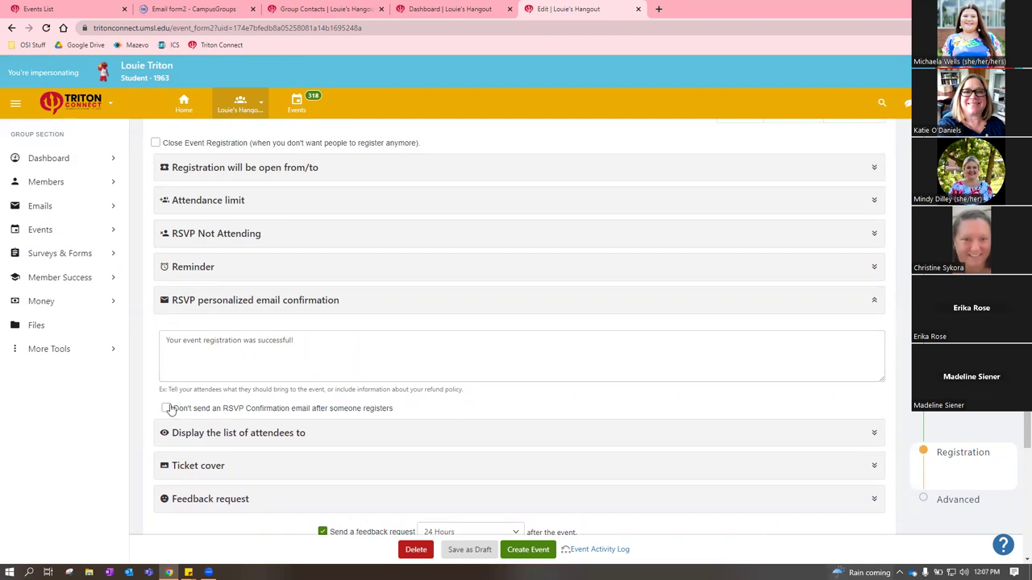
{"action": "left_click", "coordinate": [274, 301]}
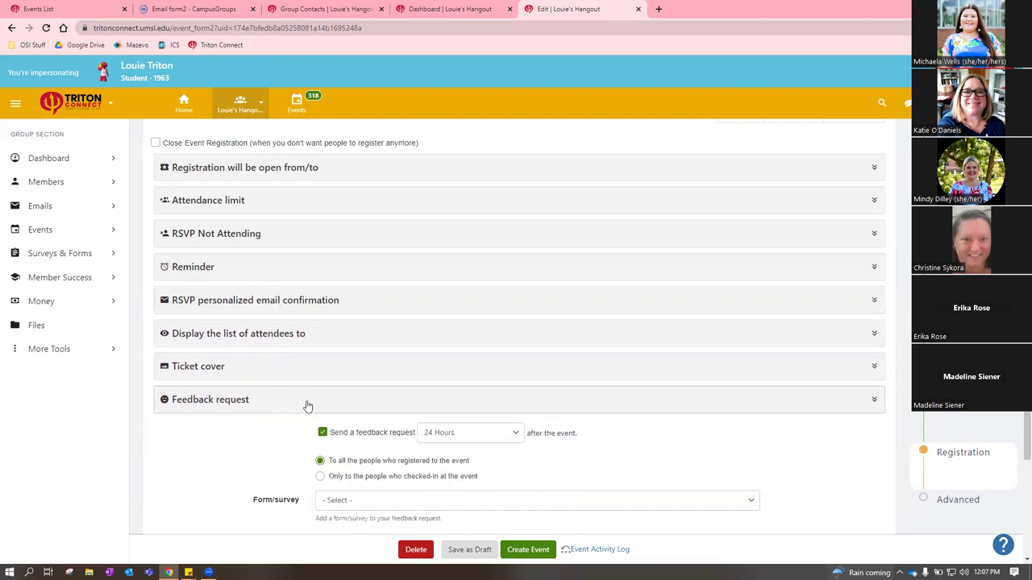
{"action": "left_click", "coordinate": [282, 334]}
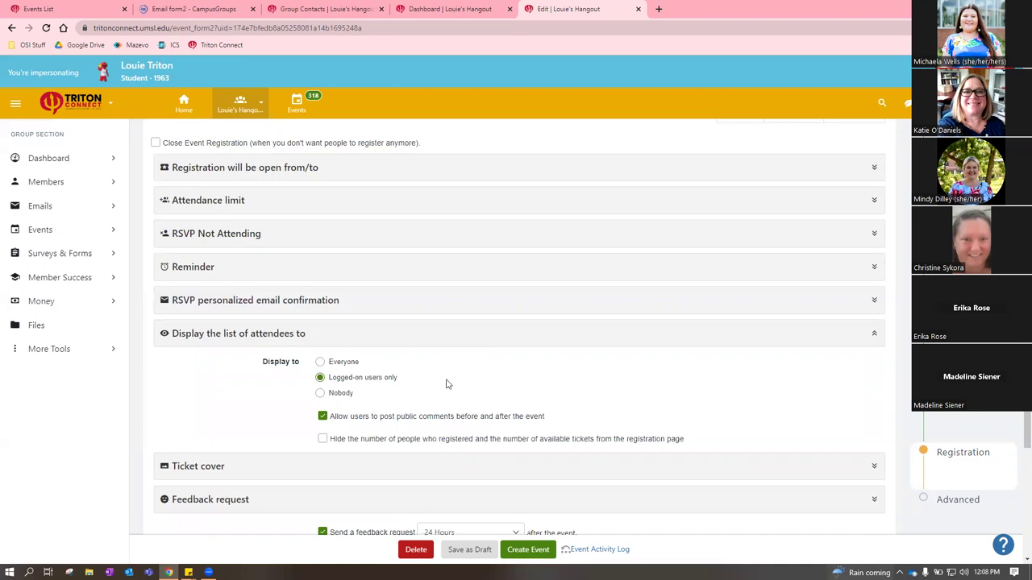
{"action": "left_click", "coordinate": [450, 334]}
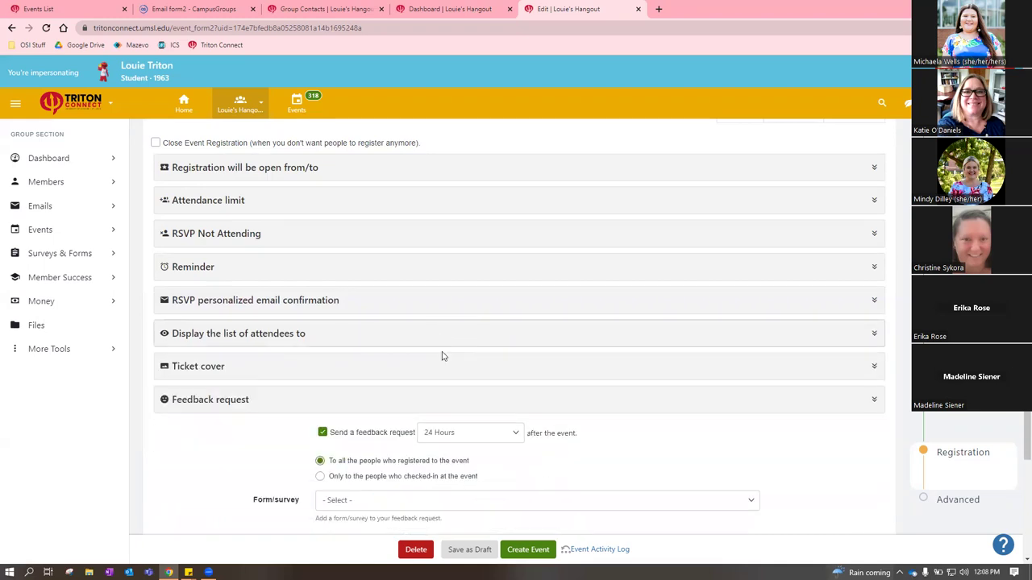
{"action": "scroll", "coordinate": [329, 414], "scroll_direction": "down", "scroll_amount": 2}
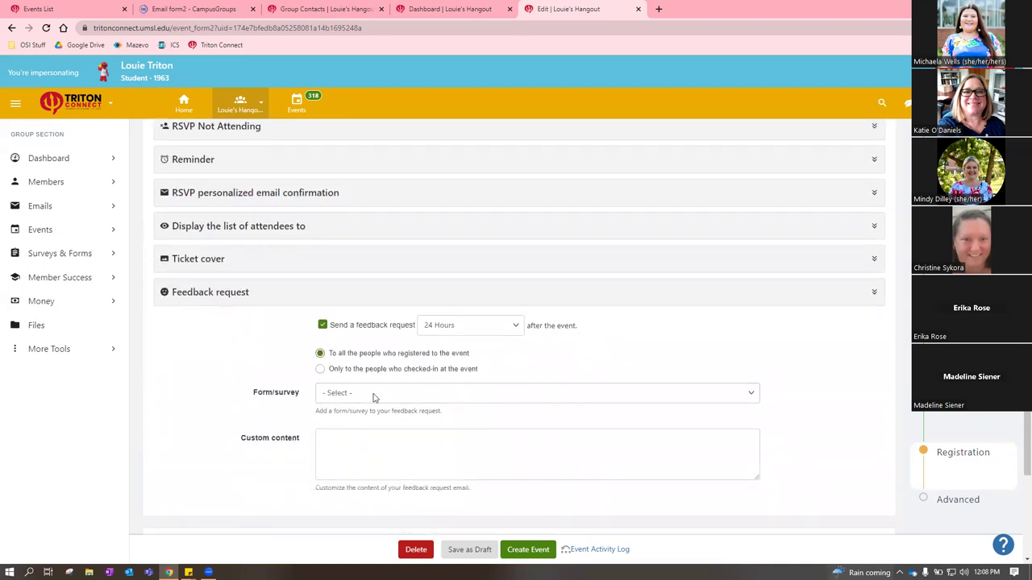
Toggle off the post-event feedback request and check the Form/survey list, which offers no forms
{"action": "left_click", "coordinate": [323, 326]}
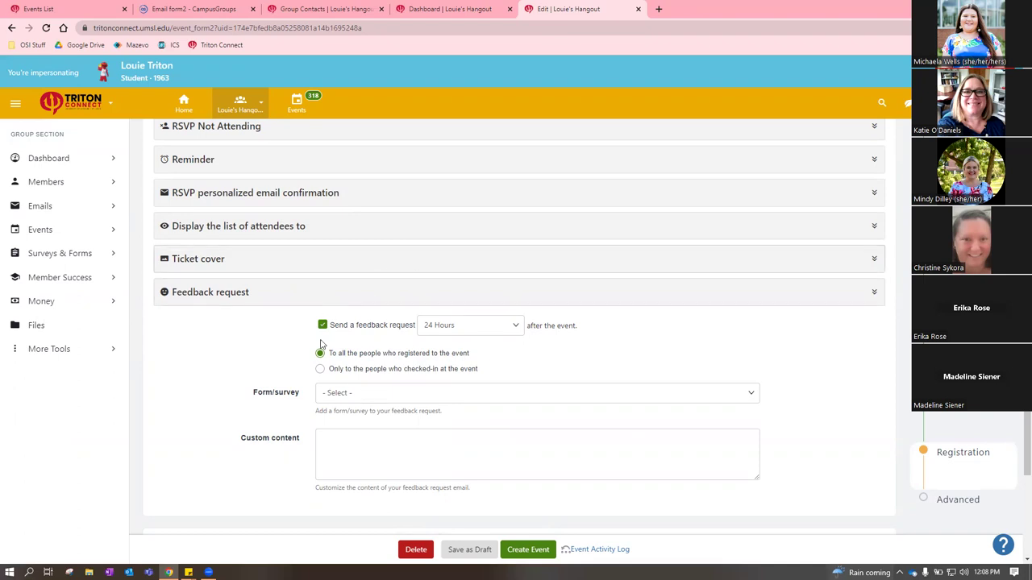
{"action": "left_click", "coordinate": [323, 325]}
{"action": "scroll", "coordinate": [473, 432], "scroll_direction": "down", "scroll_amount": 1}
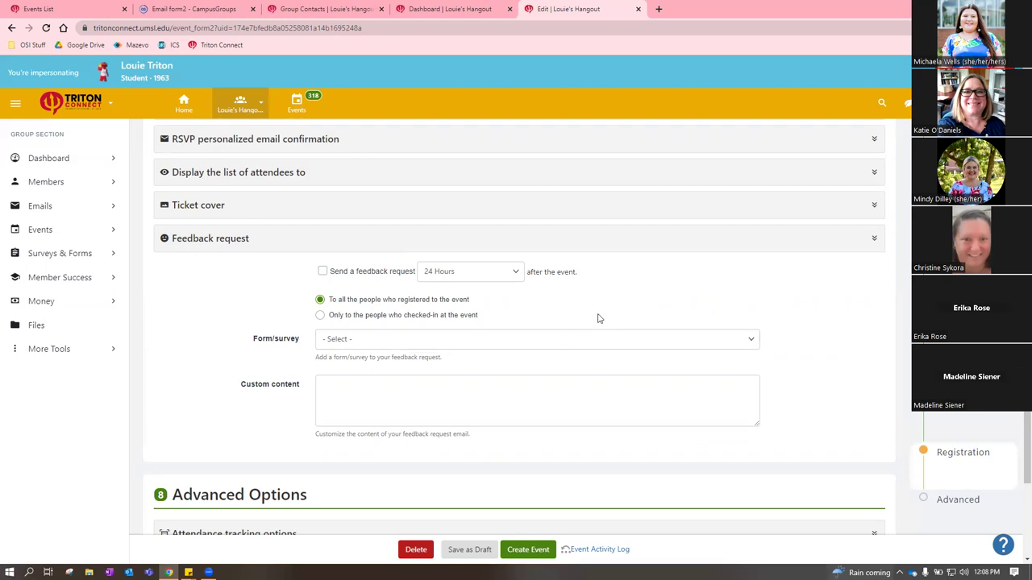
{"action": "left_click", "coordinate": [405, 342]}
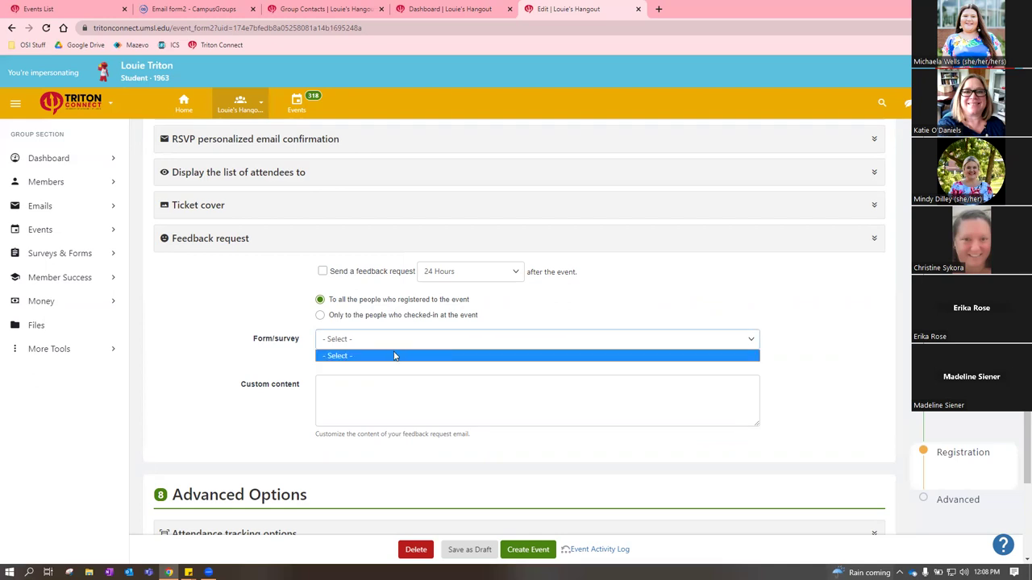
{"action": "left_click", "coordinate": [394, 357]}
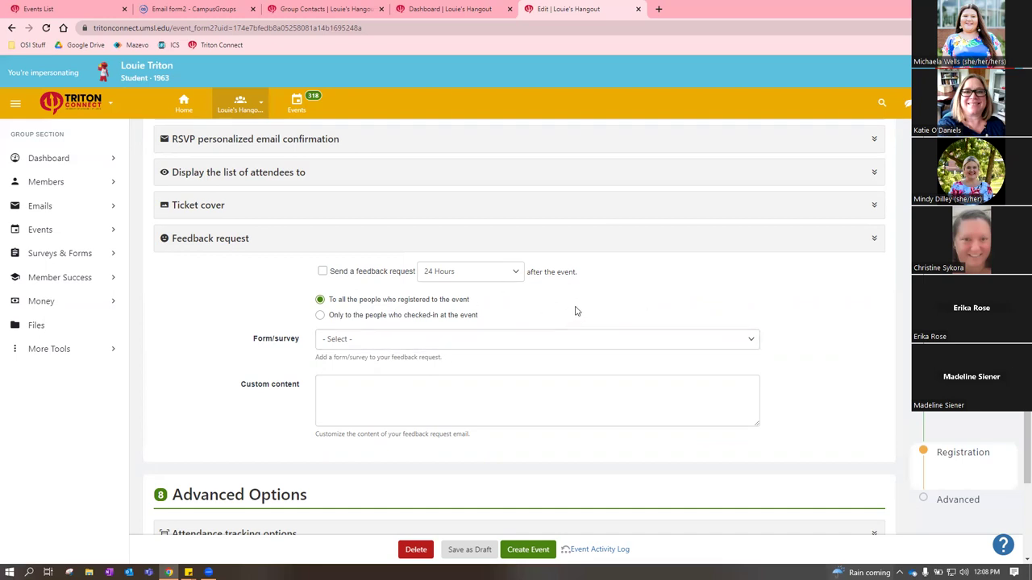
{"action": "scroll", "coordinate": [663, 295], "scroll_direction": "down", "scroll_amount": 3}
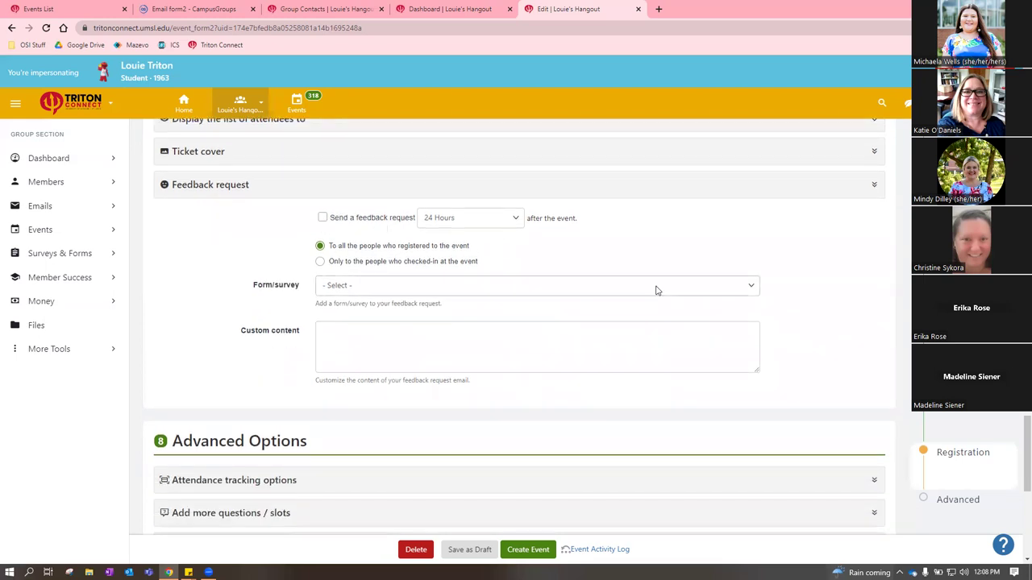
{"action": "scroll", "coordinate": [657, 283], "scroll_direction": "up", "scroll_amount": 2}
Allow both kiosk check-in methods and keep the 5-minute rapid check-in prevention period
{"action": "left_click", "coordinate": [696, 188]}
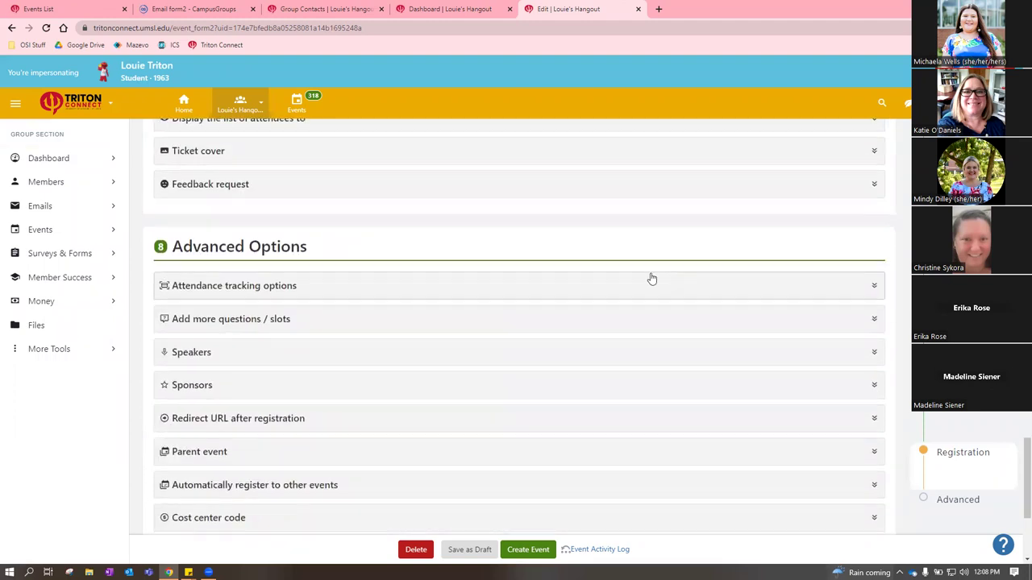
{"action": "scroll", "coordinate": [325, 212], "scroll_direction": "down", "scroll_amount": 1}
{"action": "left_click", "coordinate": [318, 231]}
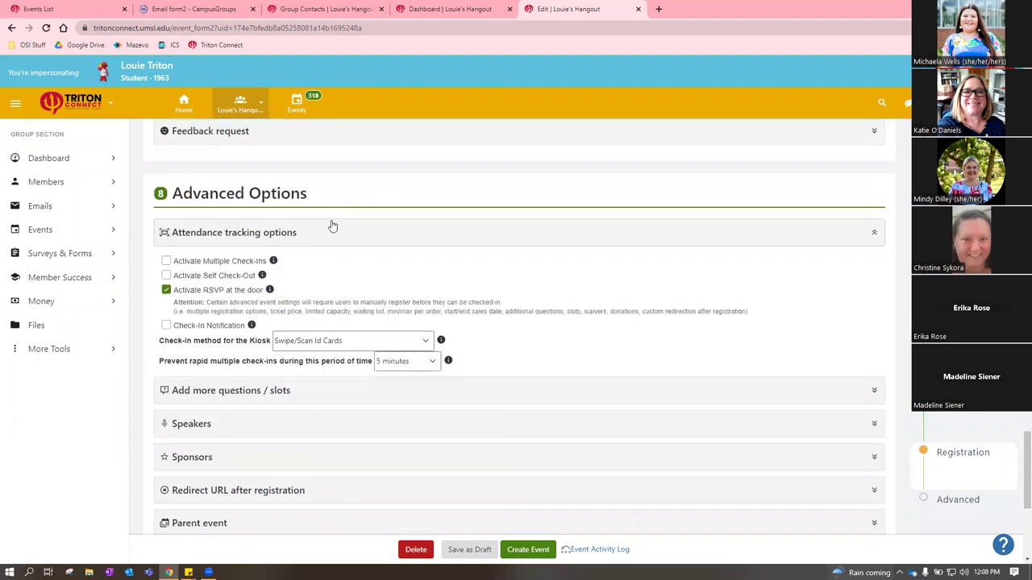
{"action": "left_click", "coordinate": [353, 342]}
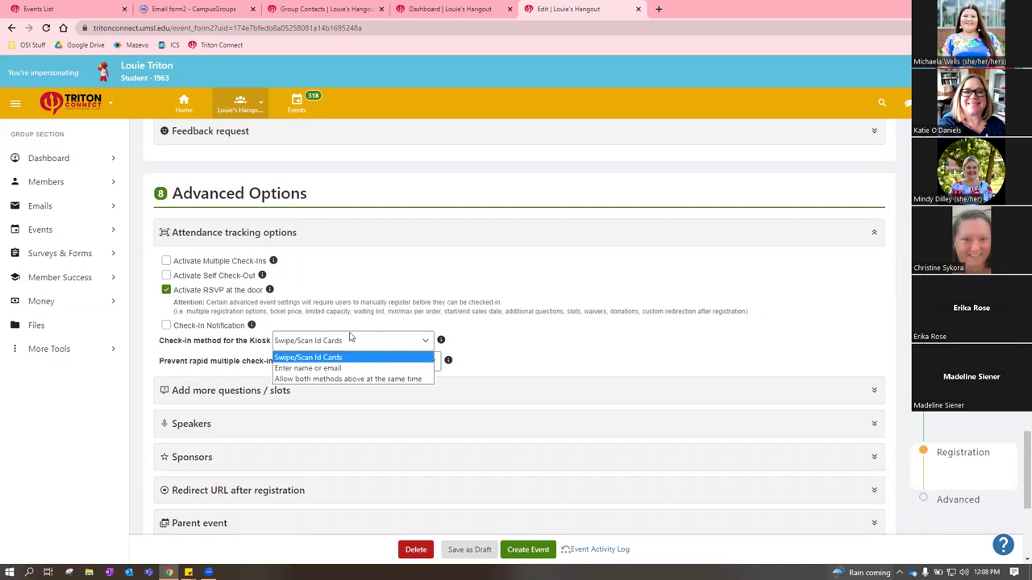
{"action": "left_click", "coordinate": [344, 379]}
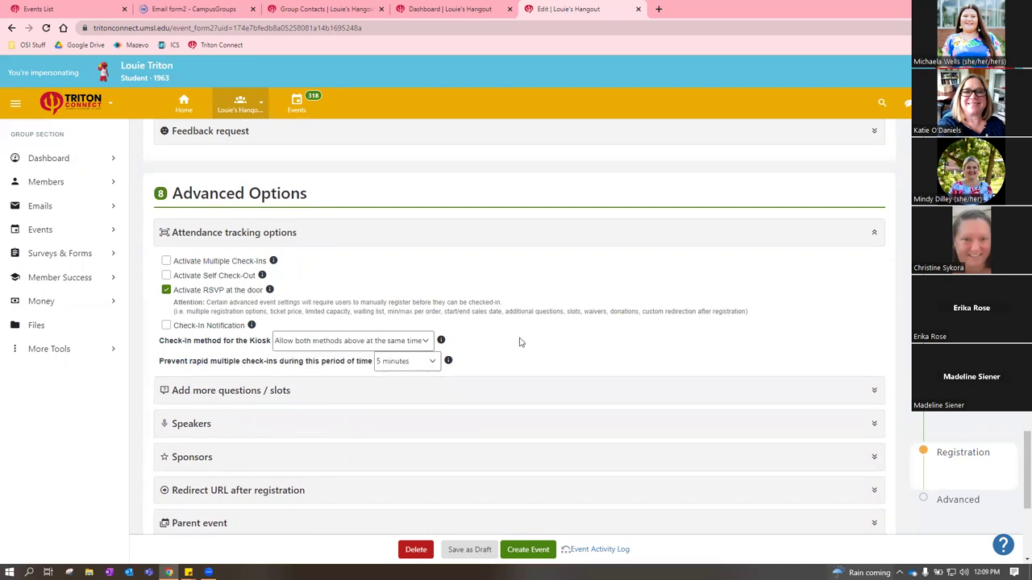
{"action": "scroll", "coordinate": [610, 337], "scroll_direction": "down", "scroll_amount": 1}
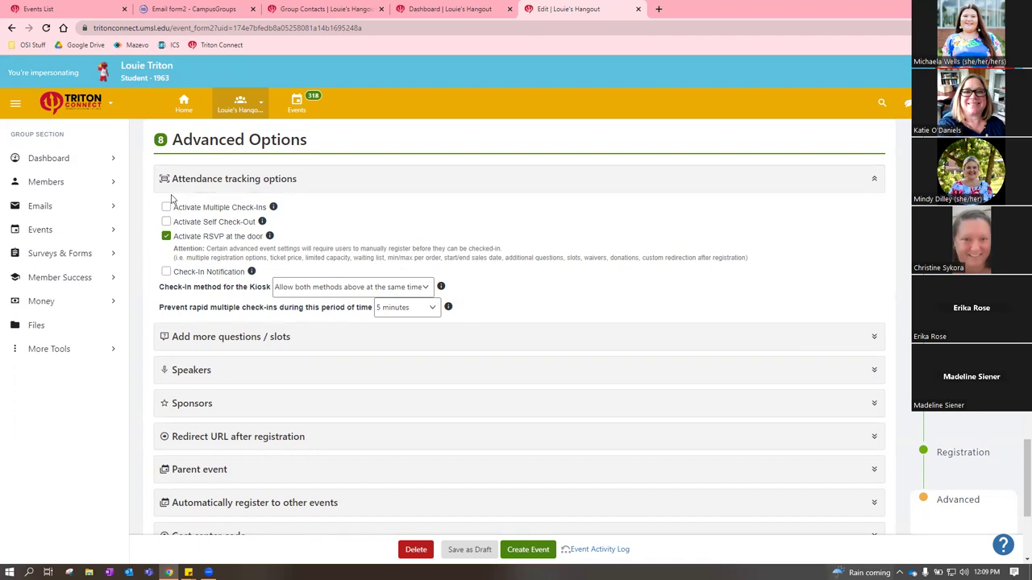
{"action": "left_click", "coordinate": [407, 313]}
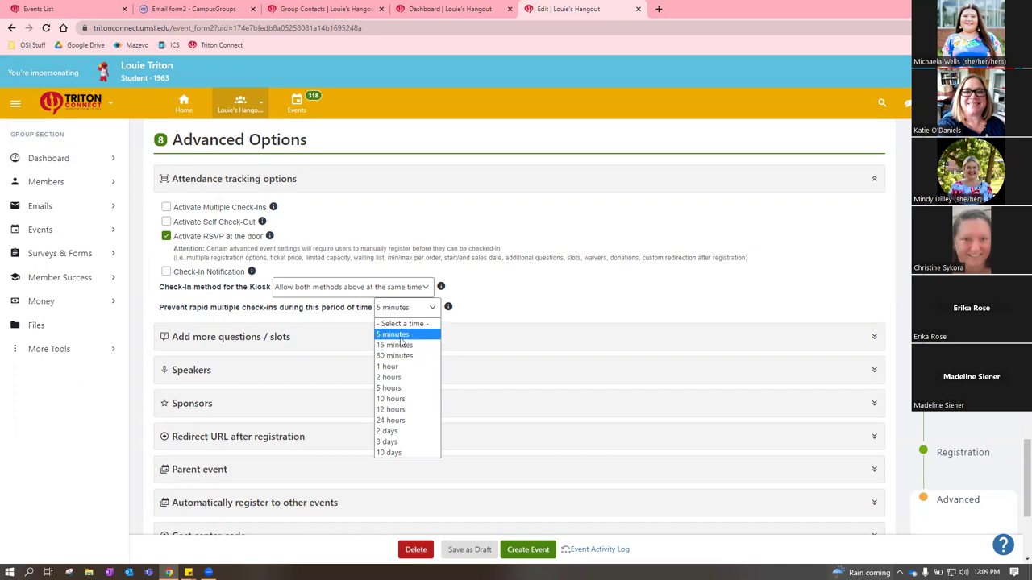
{"action": "left_click", "coordinate": [395, 333]}
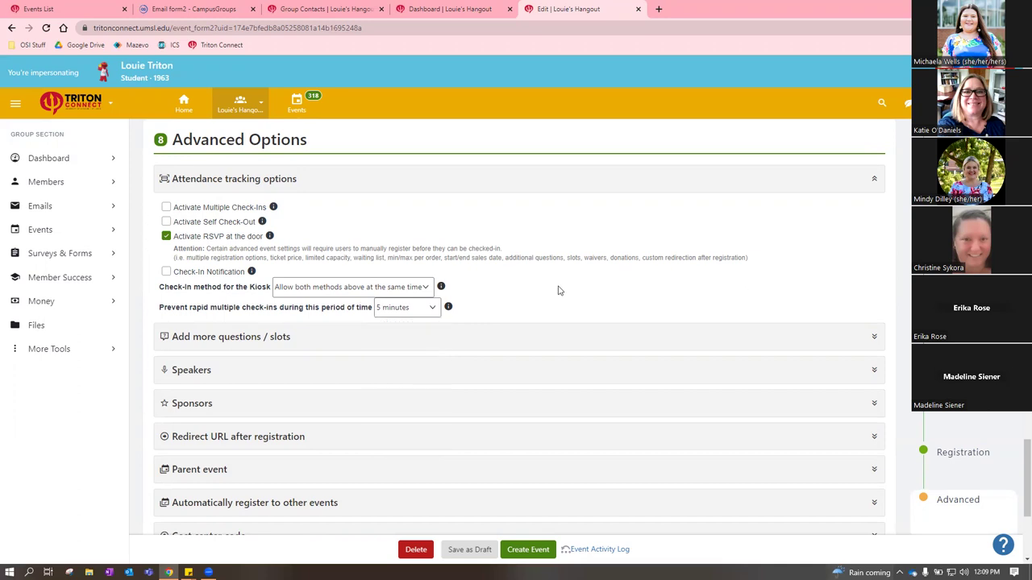
Expand Speakers and bring up the event's speaker list, which shows 0 speakers
{"action": "left_click", "coordinate": [316, 178]}
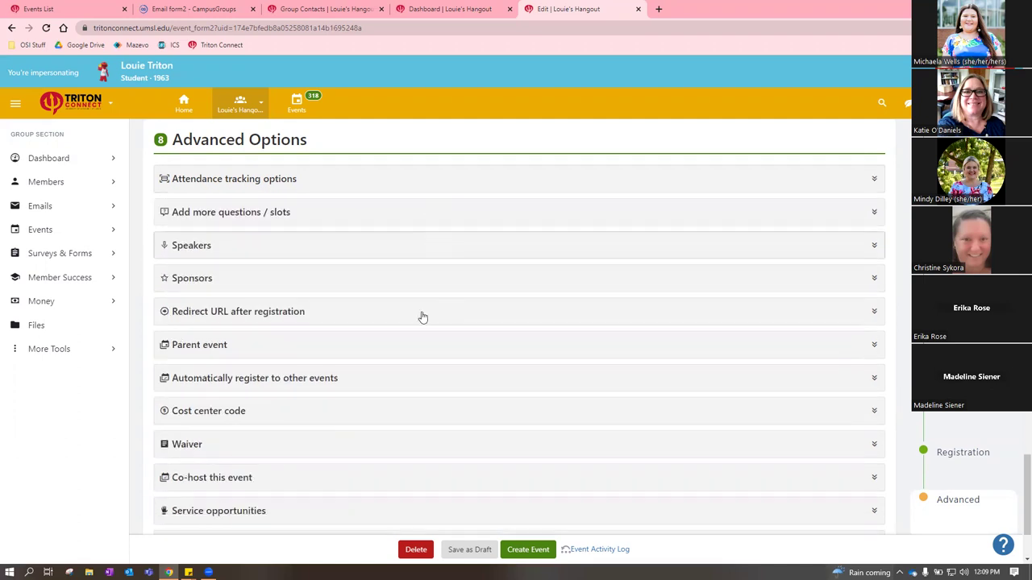
{"action": "left_click", "coordinate": [230, 246]}
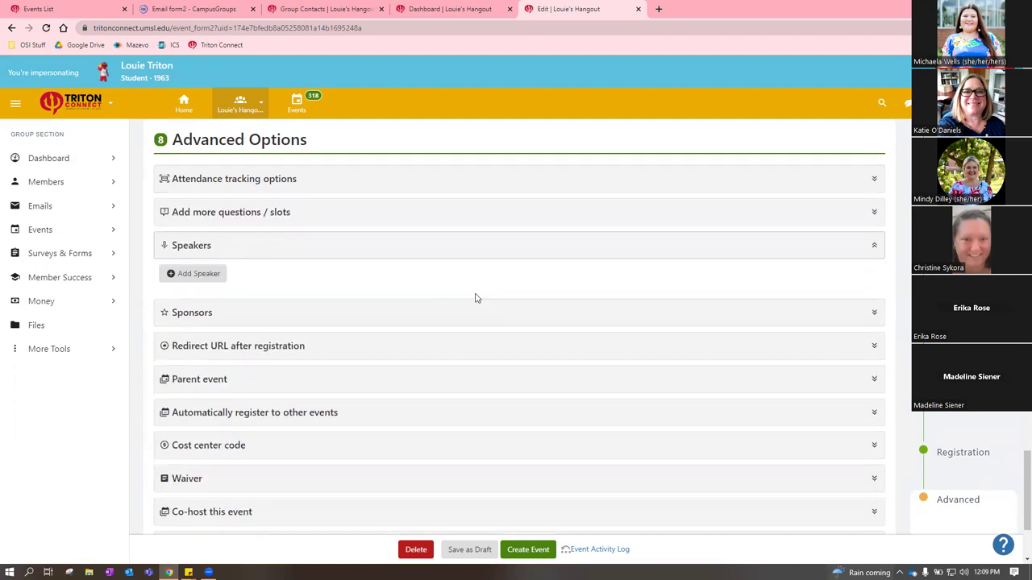
{"action": "left_click", "coordinate": [213, 275]}
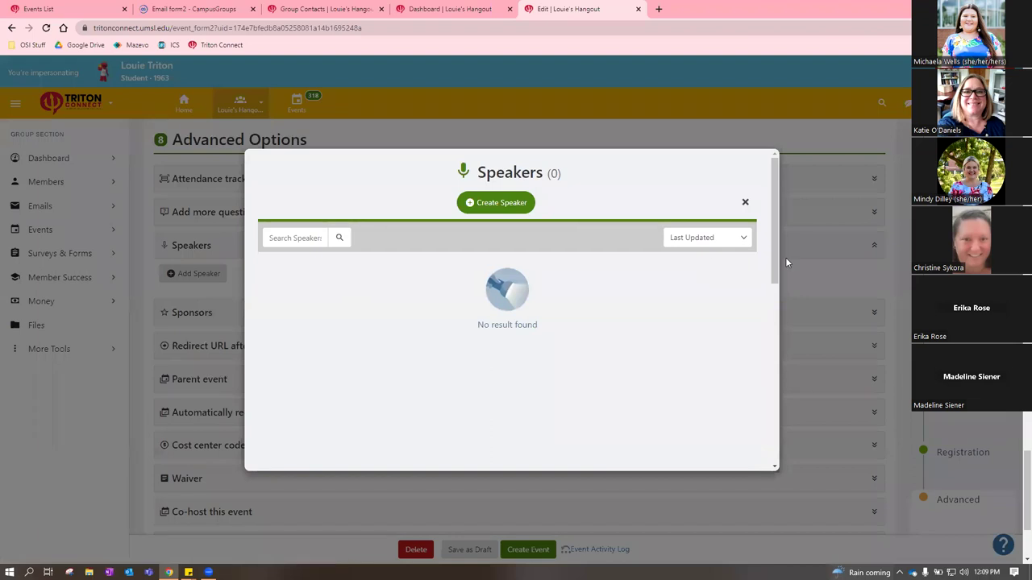
Close the new speaker form and speaker list without adding a speaker
{"action": "left_click", "coordinate": [486, 207]}
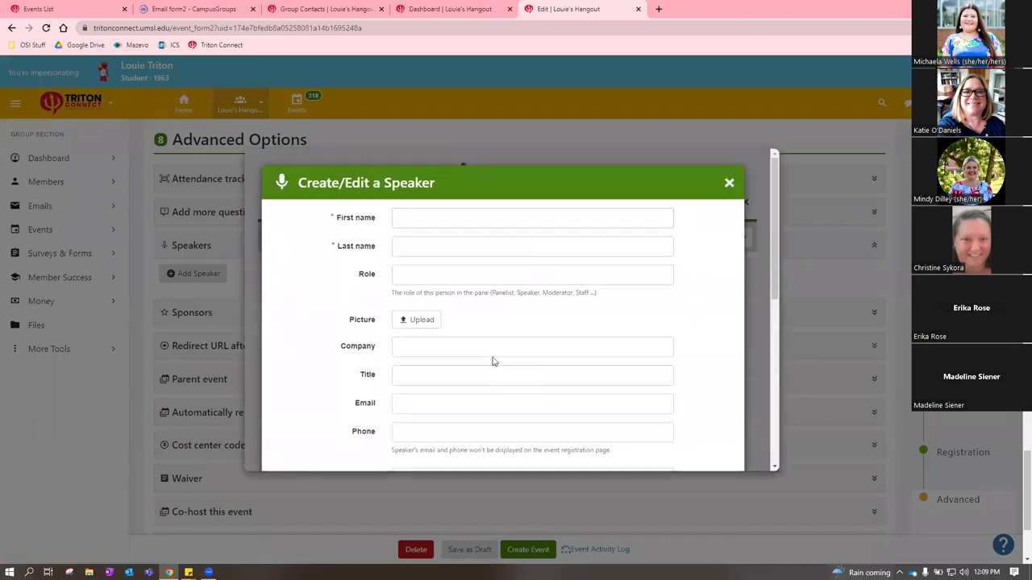
{"action": "scroll", "coordinate": [491, 355], "scroll_direction": "down", "scroll_amount": 4}
{"action": "scroll", "coordinate": [497, 342], "scroll_direction": "down", "scroll_amount": 2}
{"action": "left_click", "coordinate": [764, 260]}
{"action": "left_click", "coordinate": [744, 201]}
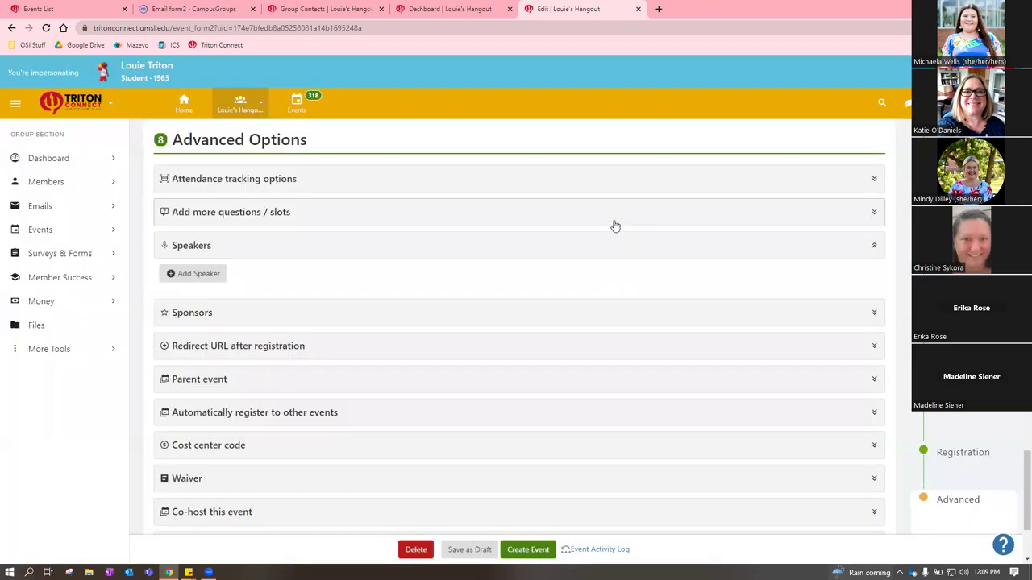
{"action": "left_click", "coordinate": [350, 249]}
Review the Sponsors and Redirect URL after registration sections, leaving the redirect URL blank
{"action": "left_click", "coordinate": [339, 278]}
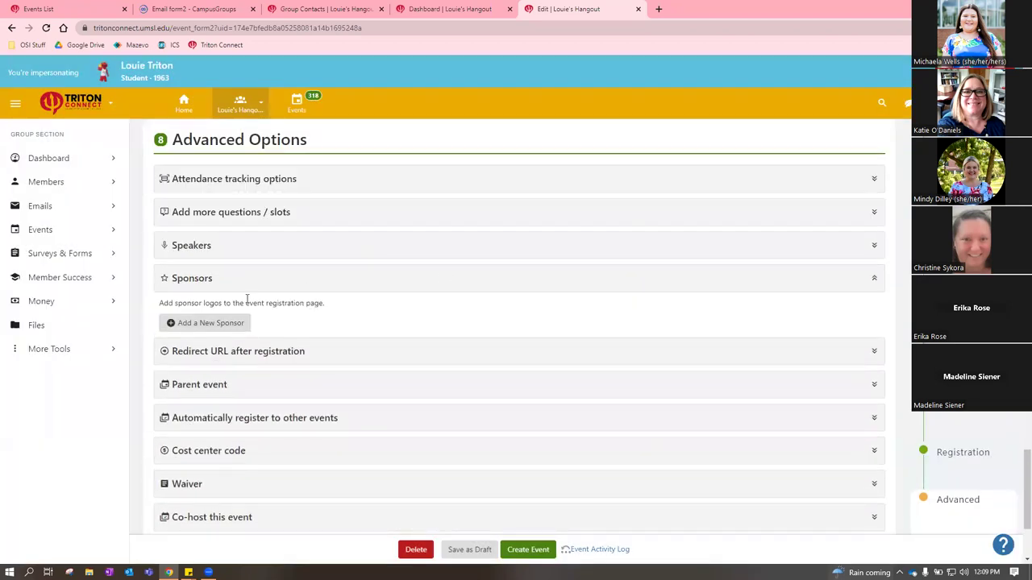
{"action": "left_click", "coordinate": [296, 279]}
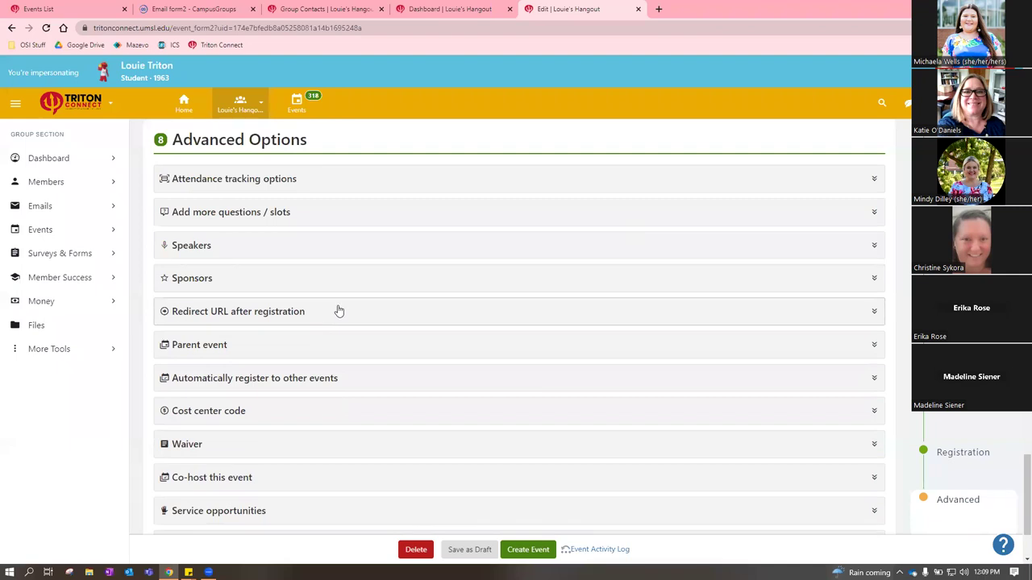
{"action": "left_click", "coordinate": [339, 311]}
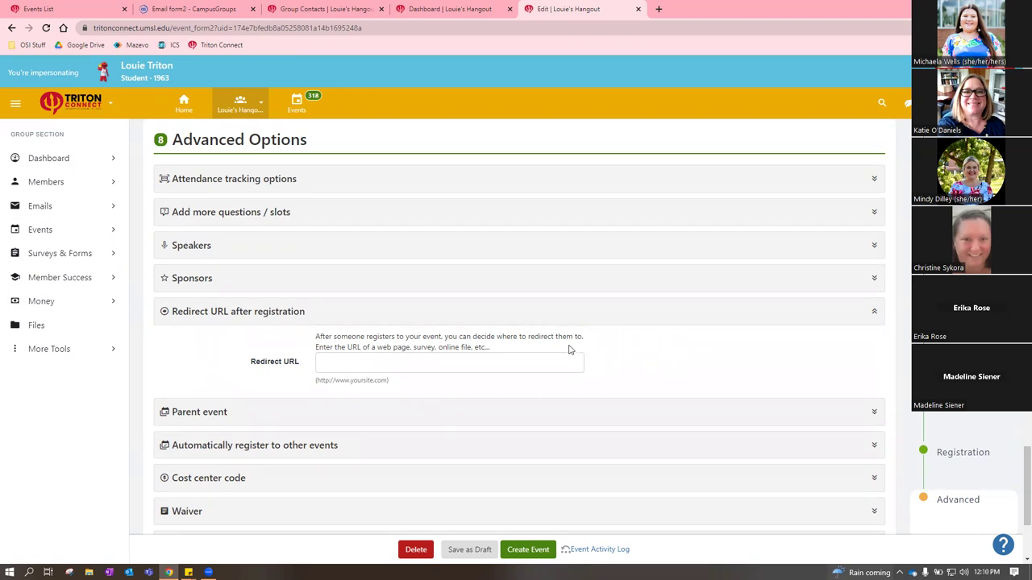
{"action": "left_click", "coordinate": [354, 364]}
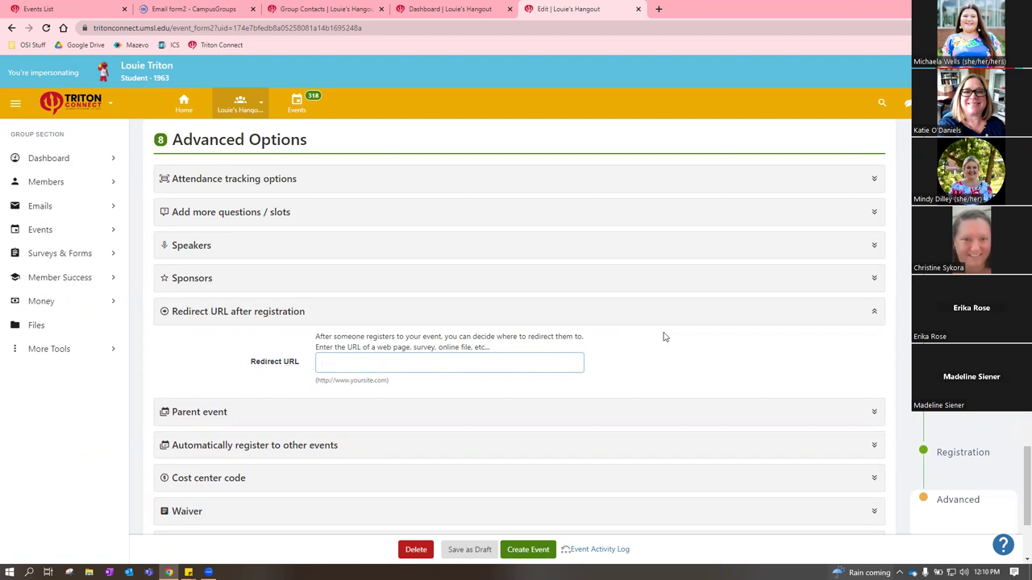
{"action": "left_click", "coordinate": [601, 321]}
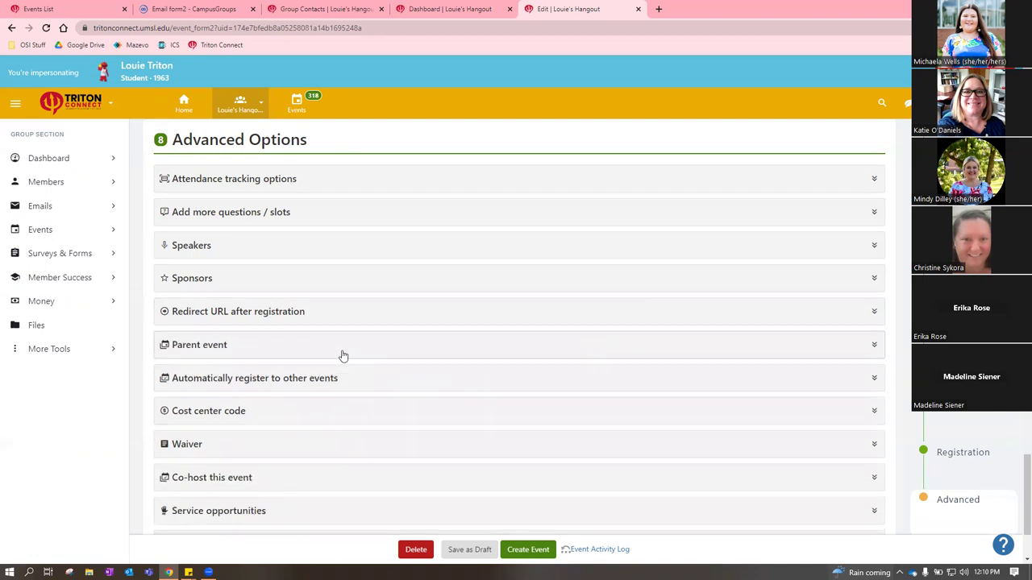
Check Parent event, then expand 'Automatically register to other events', which lists no upcoming events
{"action": "left_click", "coordinate": [341, 353]}
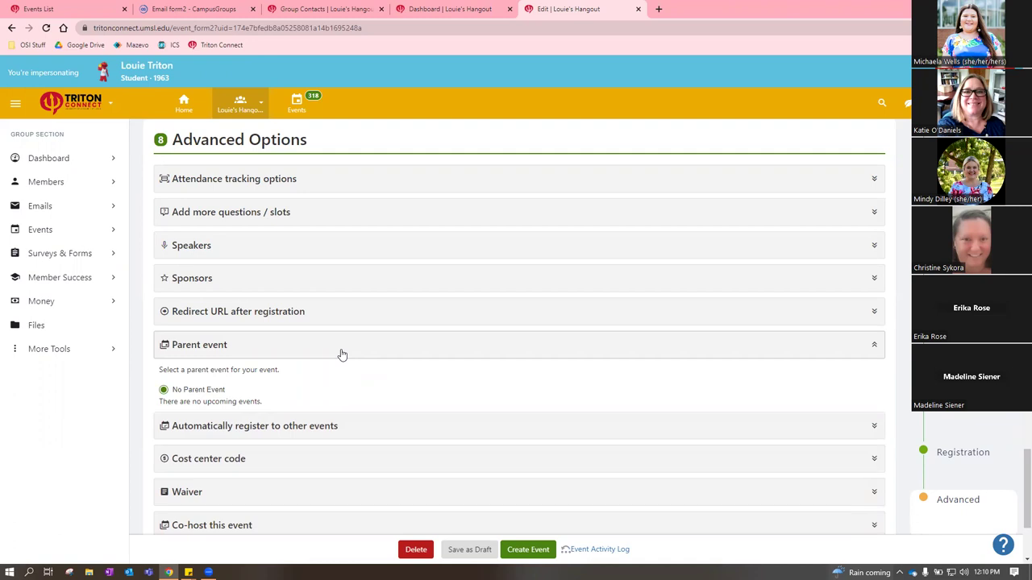
{"action": "left_click", "coordinate": [341, 355]}
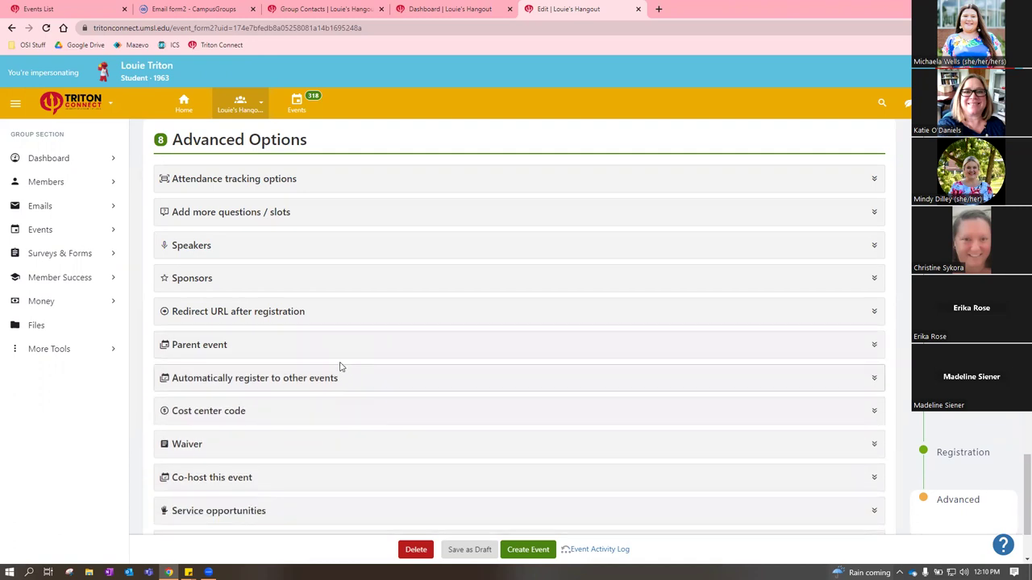
{"action": "left_click", "coordinate": [340, 384]}
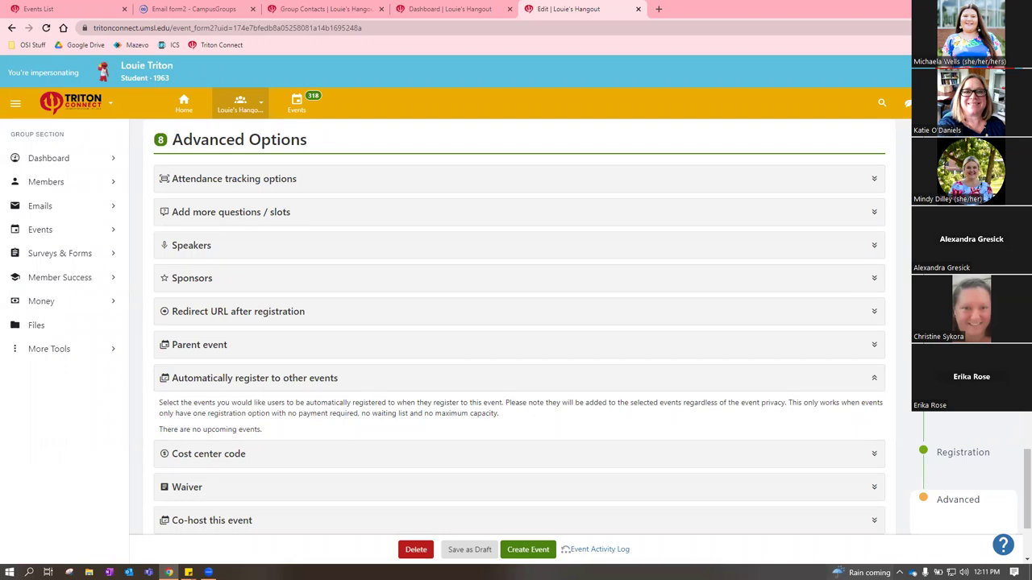
Review the Recognized Student Organization and Office/Department co-host lists without adding any co-host
{"action": "scroll", "coordinate": [556, 333], "scroll_direction": "down", "scroll_amount": 1}
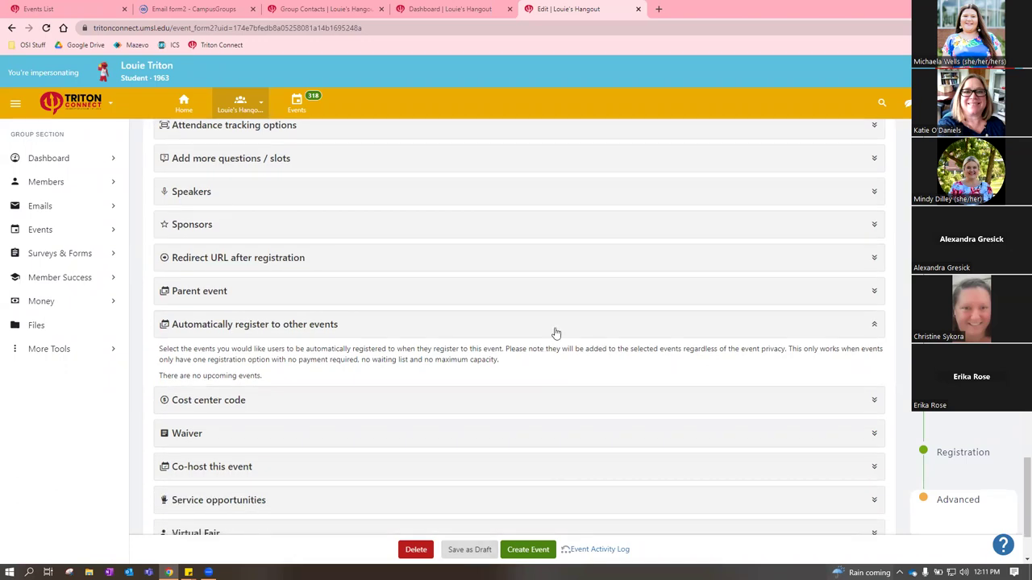
{"action": "left_click", "coordinate": [525, 330]}
{"action": "scroll", "coordinate": [319, 393], "scroll_direction": "down", "scroll_amount": 1}
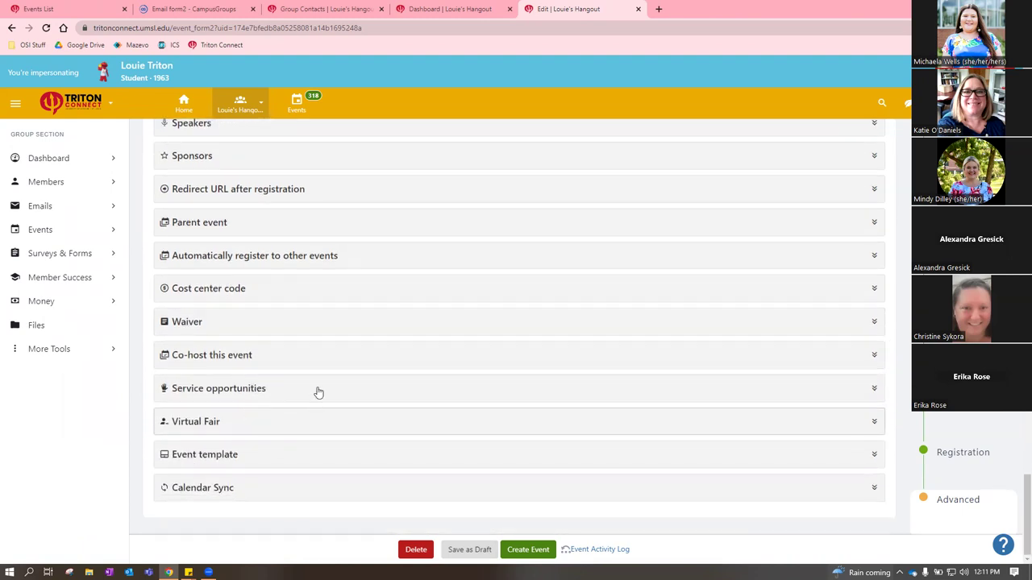
{"action": "left_click", "coordinate": [311, 358]}
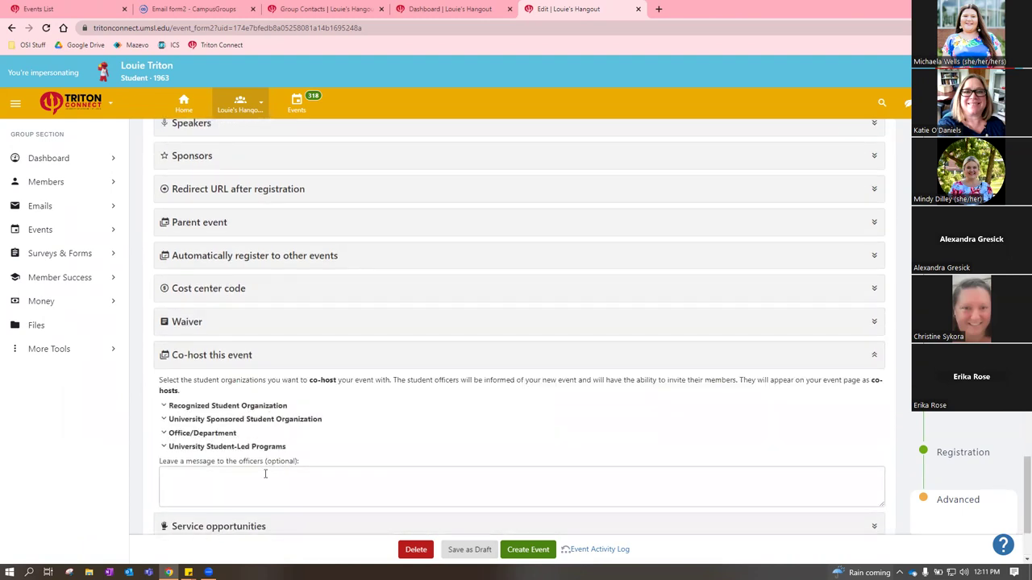
{"action": "left_click", "coordinate": [181, 407]}
{"action": "scroll", "coordinate": [262, 353], "scroll_direction": "down", "scroll_amount": 2}
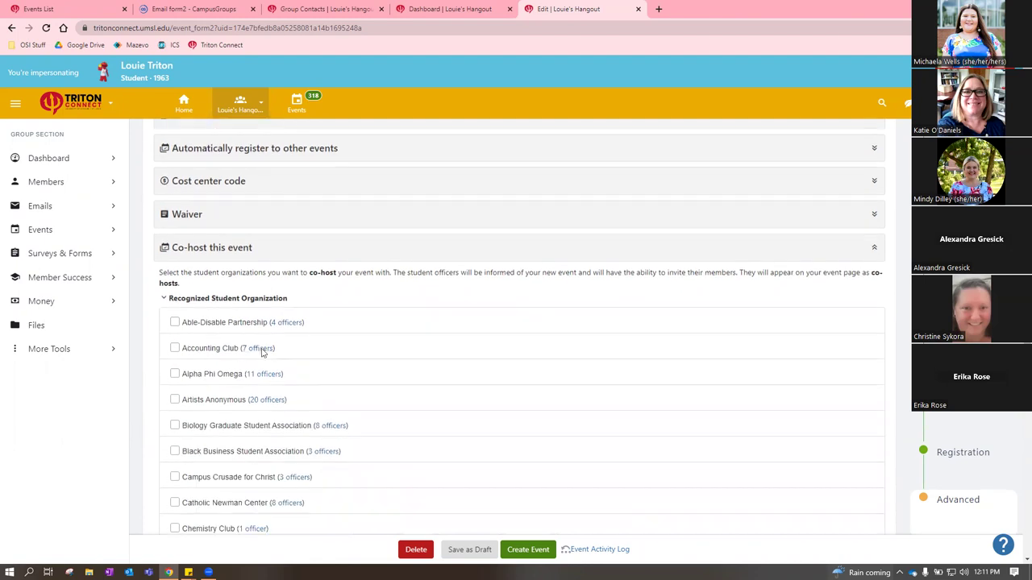
{"action": "left_click", "coordinate": [229, 300]}
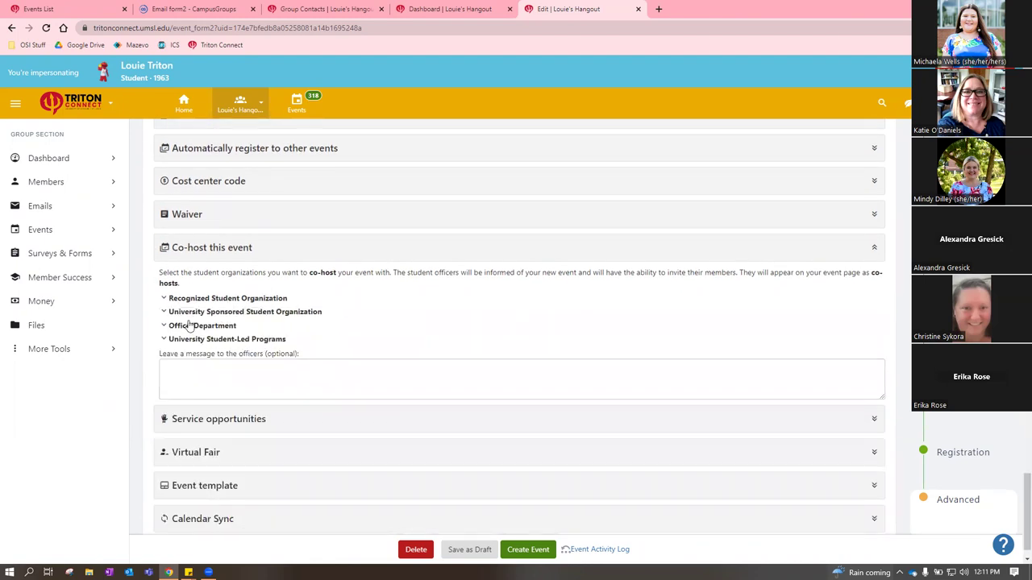
{"action": "left_click", "coordinate": [189, 324]}
{"action": "scroll", "coordinate": [345, 387], "scroll_direction": "down", "scroll_amount": 4}
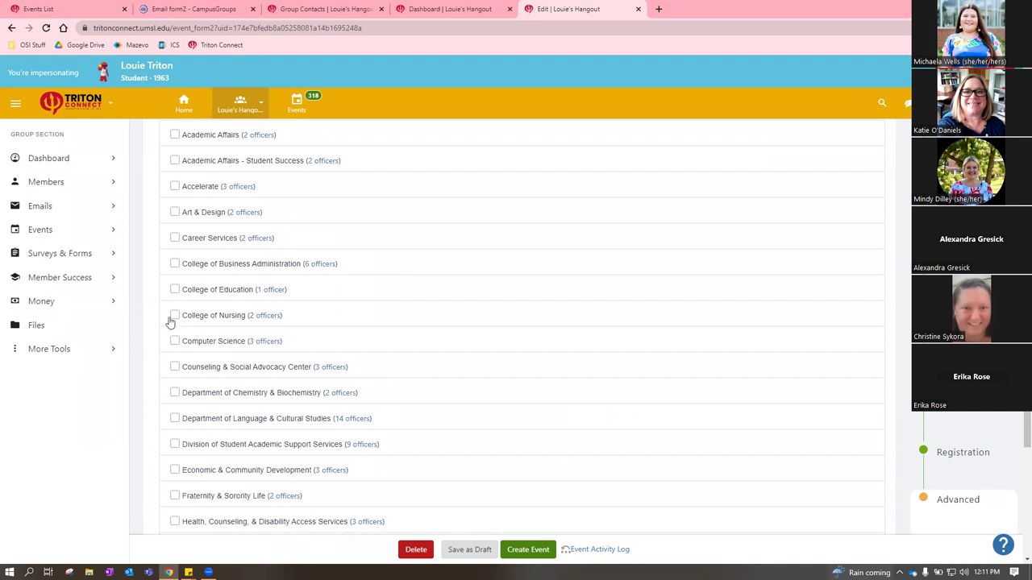
{"action": "scroll", "coordinate": [477, 327], "scroll_direction": "up", "scroll_amount": 3}
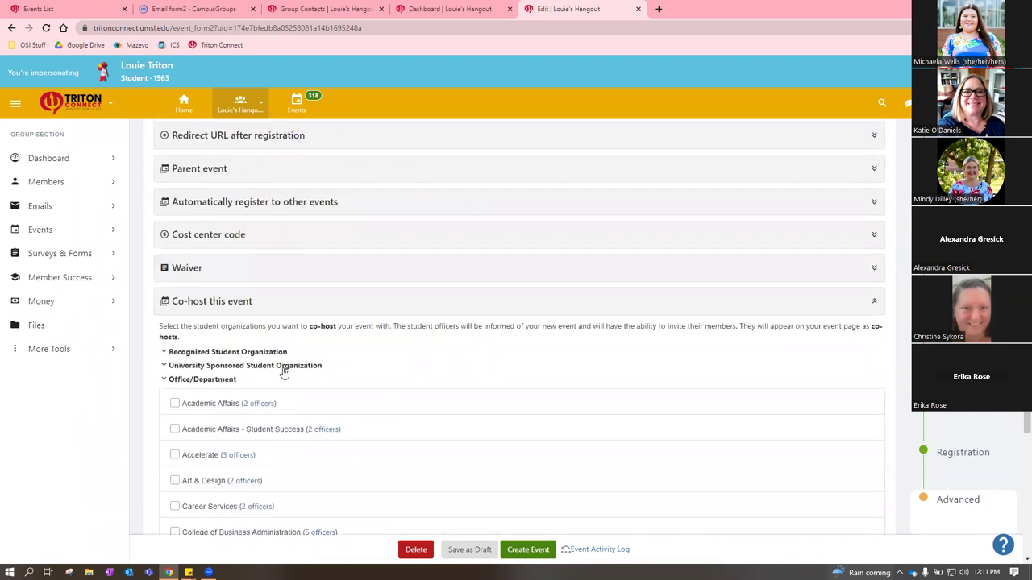
{"action": "left_click", "coordinate": [192, 381]}
{"action": "left_click", "coordinate": [748, 310]}
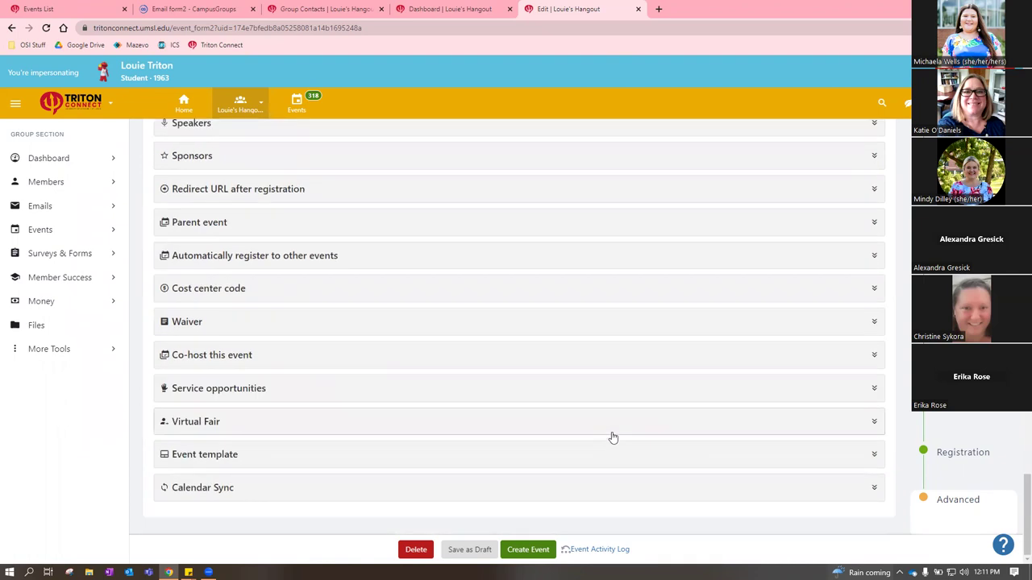
Leave 'Make this event an event template' set to No and create the event
{"action": "left_click", "coordinate": [249, 456]}
{"action": "scroll", "coordinate": [661, 406], "scroll_direction": "down", "scroll_amount": 1}
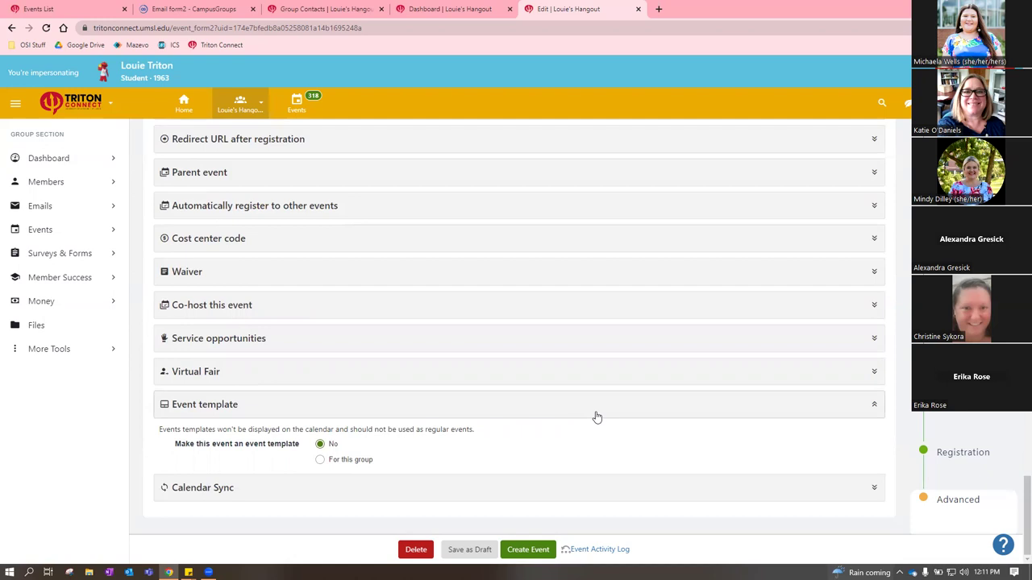
{"action": "left_click", "coordinate": [320, 462]}
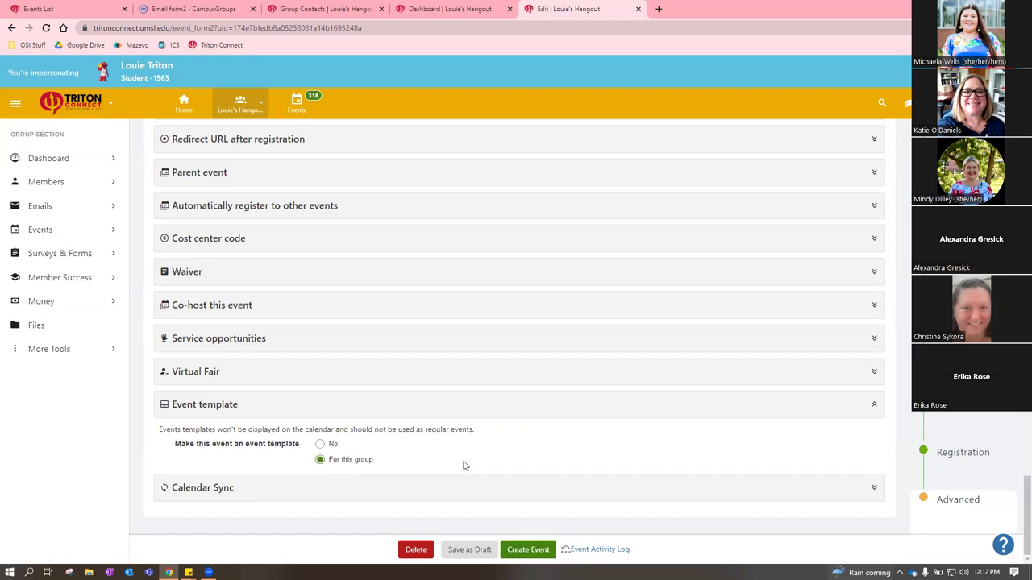
{"action": "left_click", "coordinate": [320, 444]}
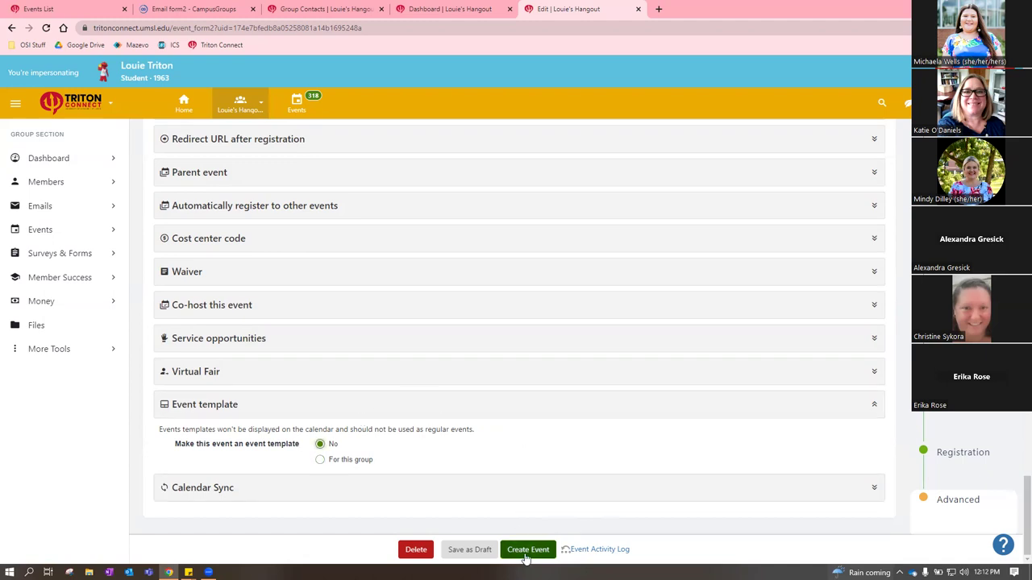
{"action": "left_click", "coordinate": [526, 552]}
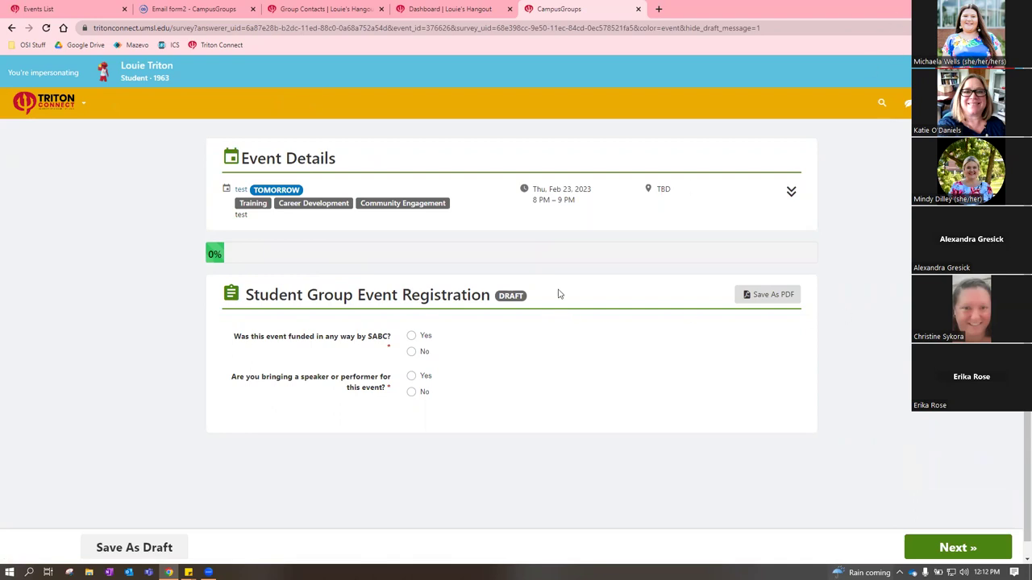
Answer No to the SABC-funding and speaker questions, submit, and view the pending 'test' event
{"action": "left_click", "coordinate": [410, 353]}
{"action": "left_click", "coordinate": [410, 393]}
{"action": "left_click", "coordinate": [935, 550]}
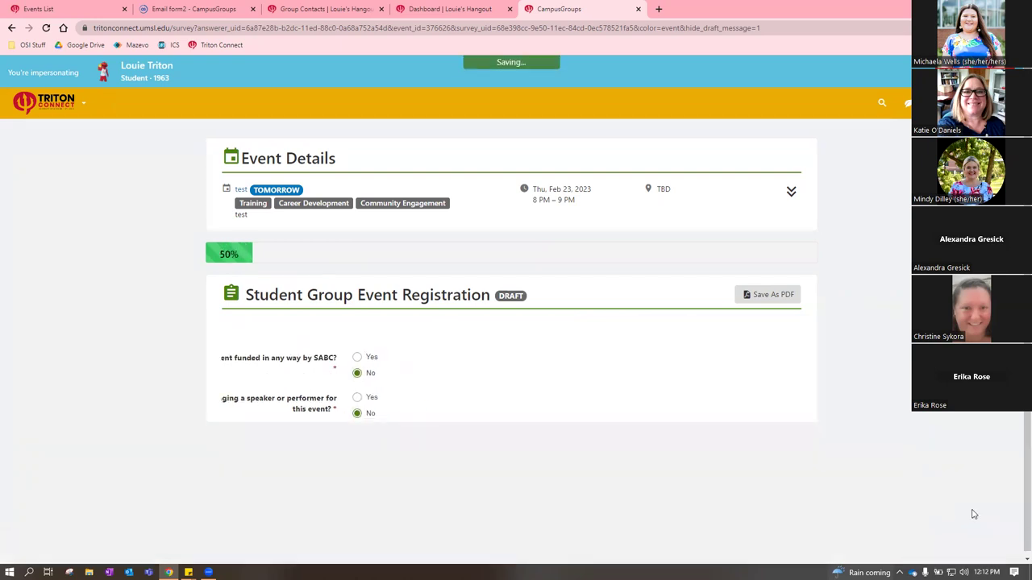
{"action": "left_click", "coordinate": [976, 550]}
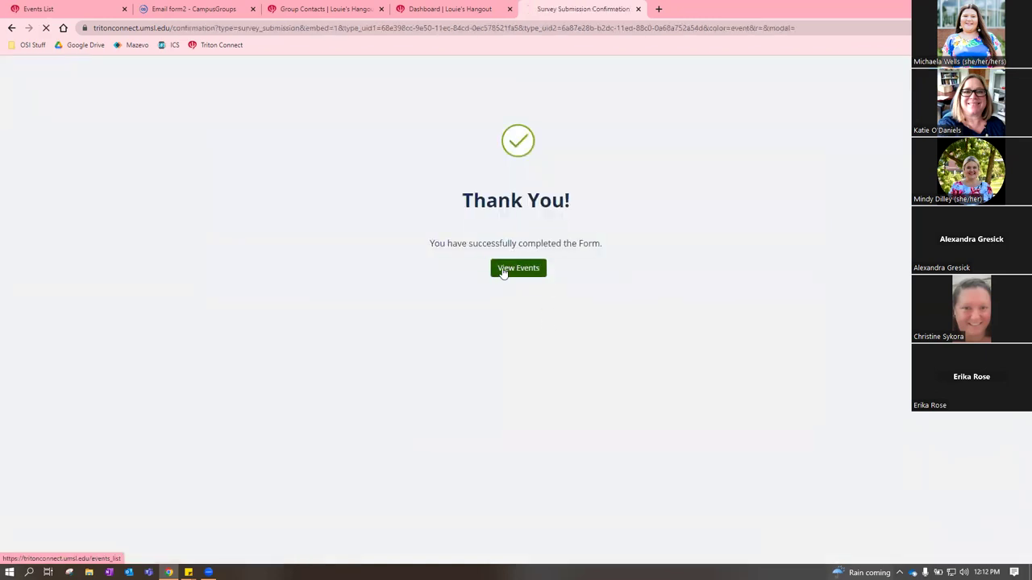
{"action": "left_click", "coordinate": [502, 272]}
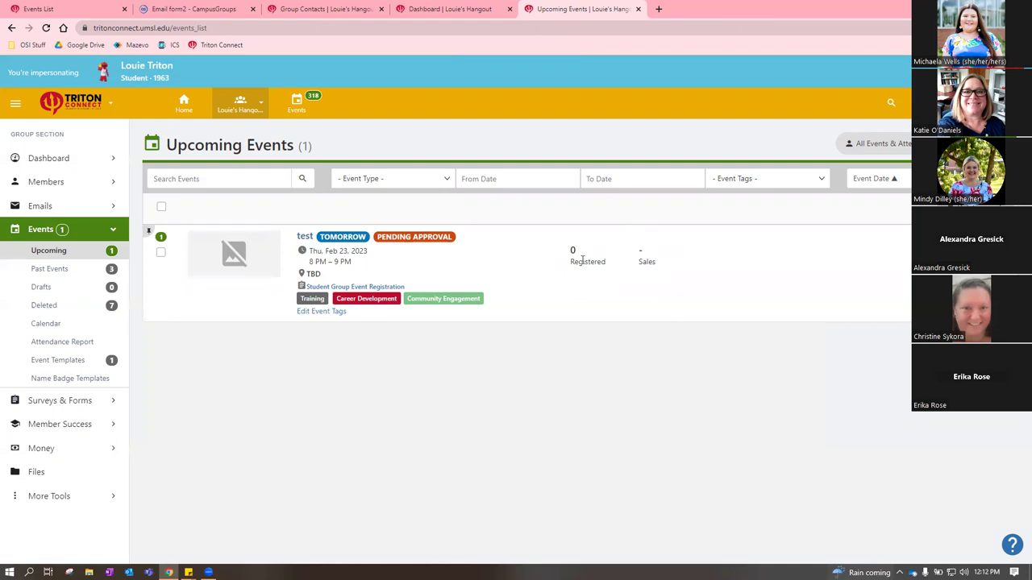
Start a new event from the Louie's Hangout template and look through its form
{"action": "left_click", "coordinate": [960, 144]}
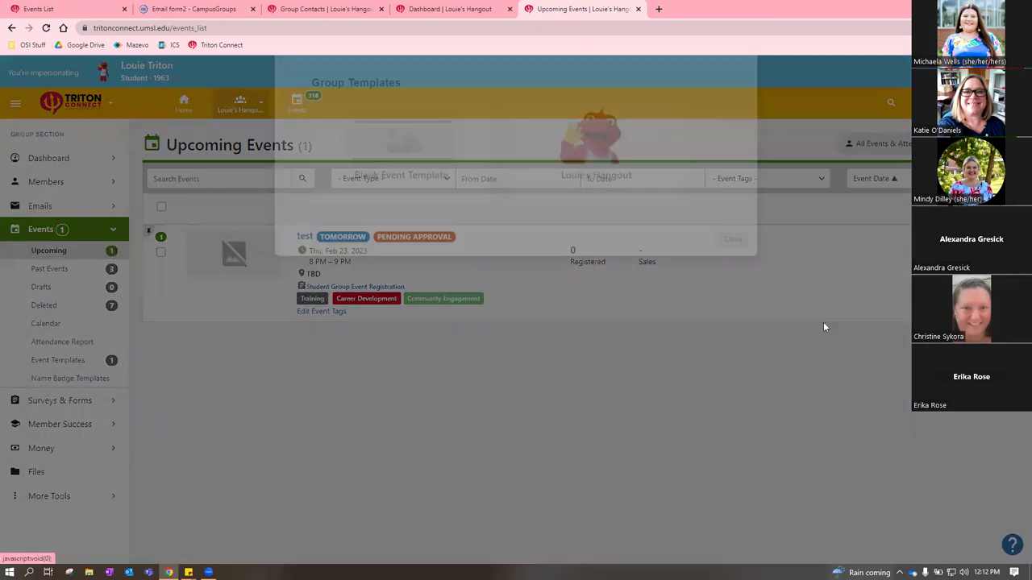
{"action": "left_click", "coordinate": [619, 246]}
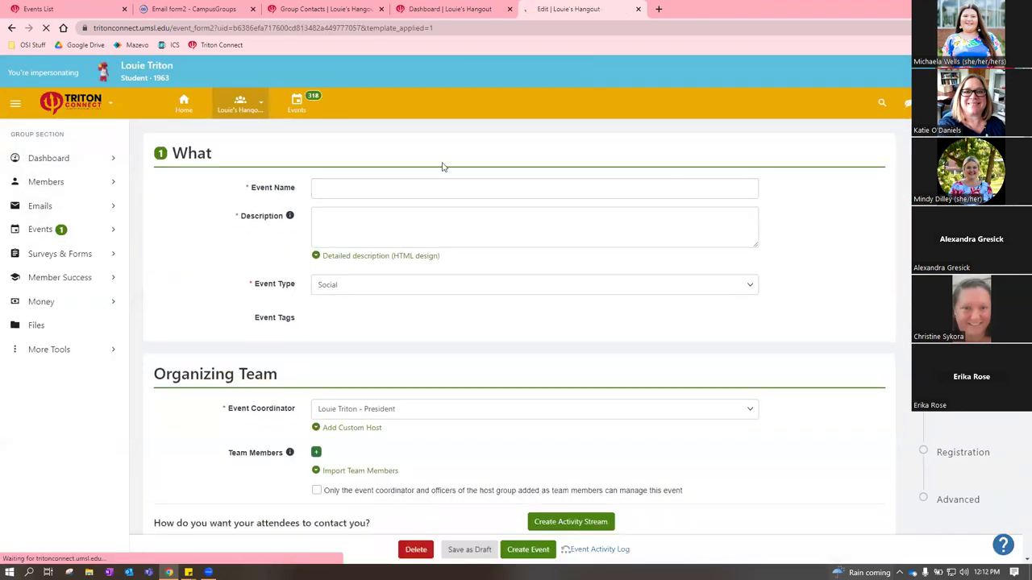
{"action": "left_click", "coordinate": [330, 187]}
{"action": "left_click", "coordinate": [339, 233]}
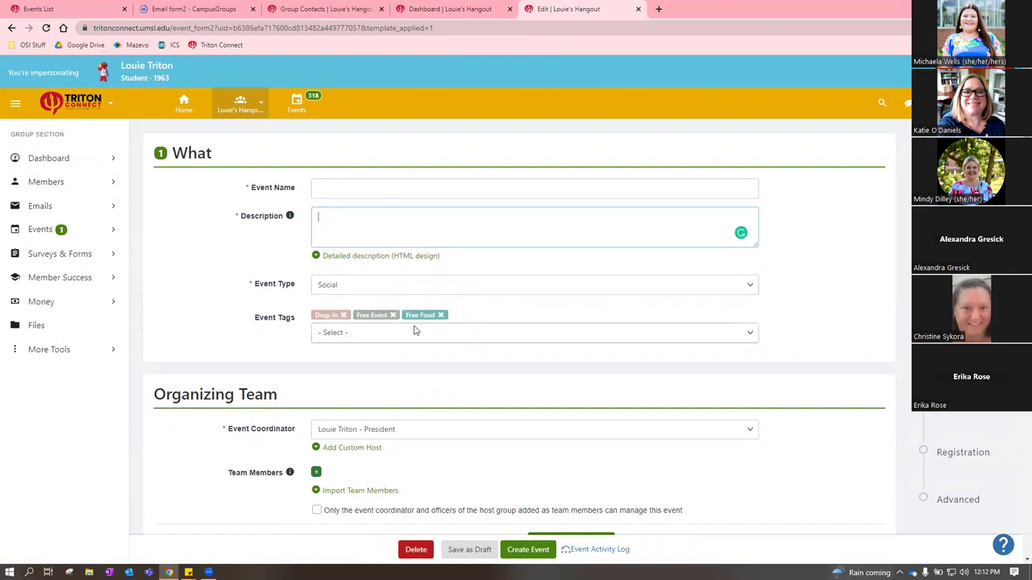
{"action": "scroll", "coordinate": [432, 346], "scroll_direction": "down", "scroll_amount": 1}
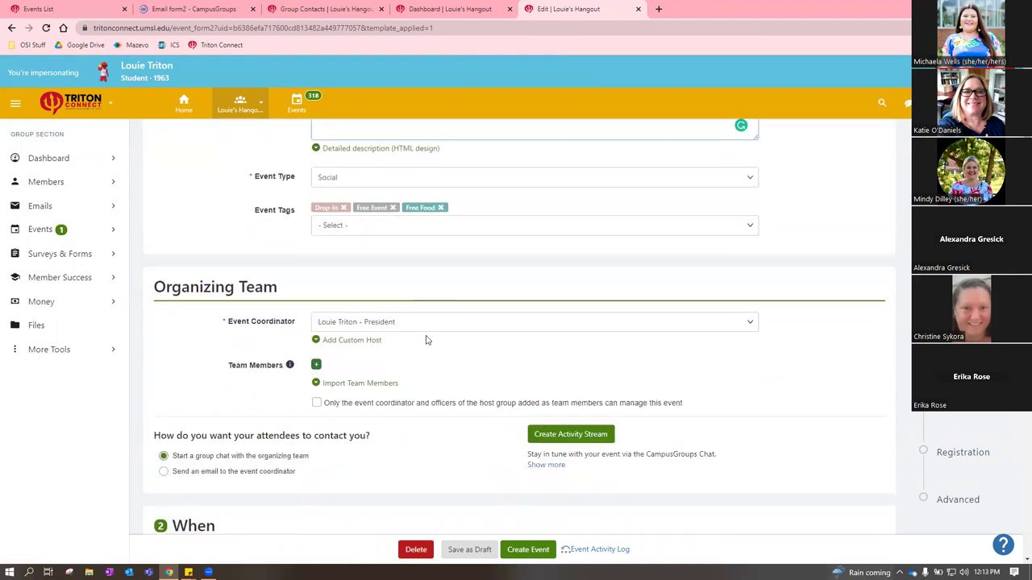
{"action": "scroll", "coordinate": [483, 333], "scroll_direction": "down", "scroll_amount": 3}
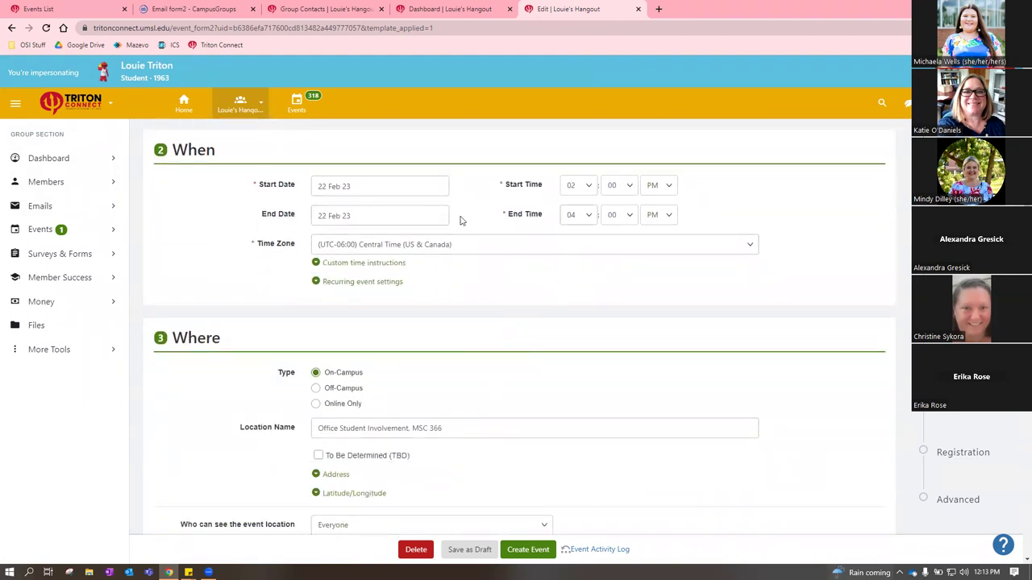
{"action": "scroll", "coordinate": [464, 369], "scroll_direction": "down", "scroll_amount": 2}
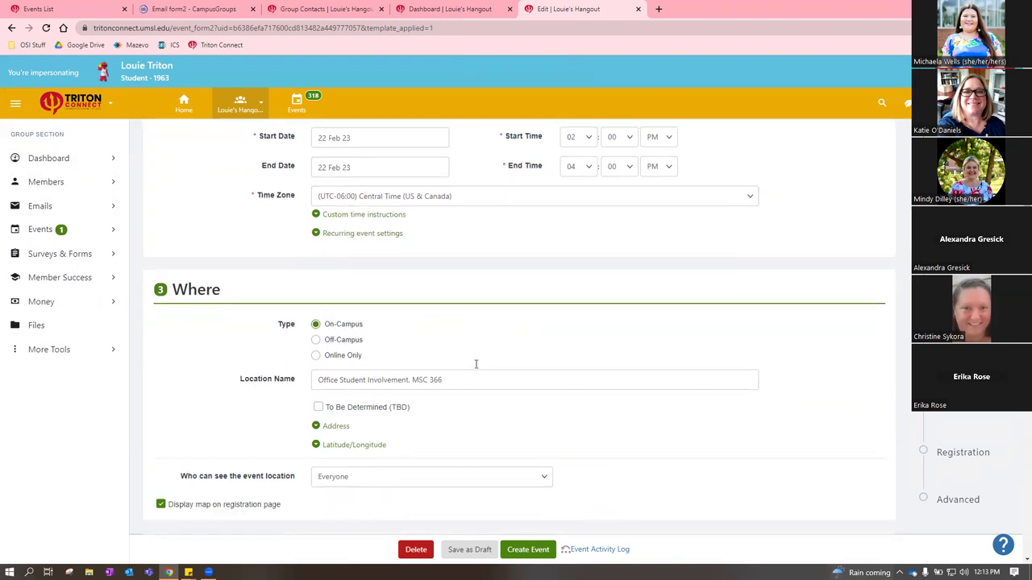
{"action": "scroll", "coordinate": [541, 367], "scroll_direction": "down", "scroll_amount": 1}
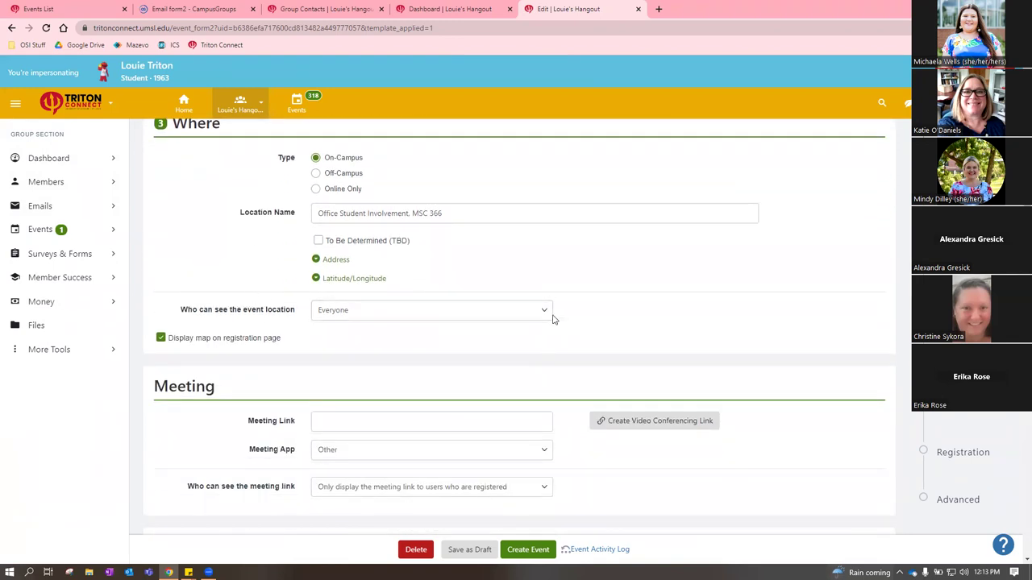
{"action": "scroll", "coordinate": [727, 334], "scroll_direction": "down", "scroll_amount": 4}
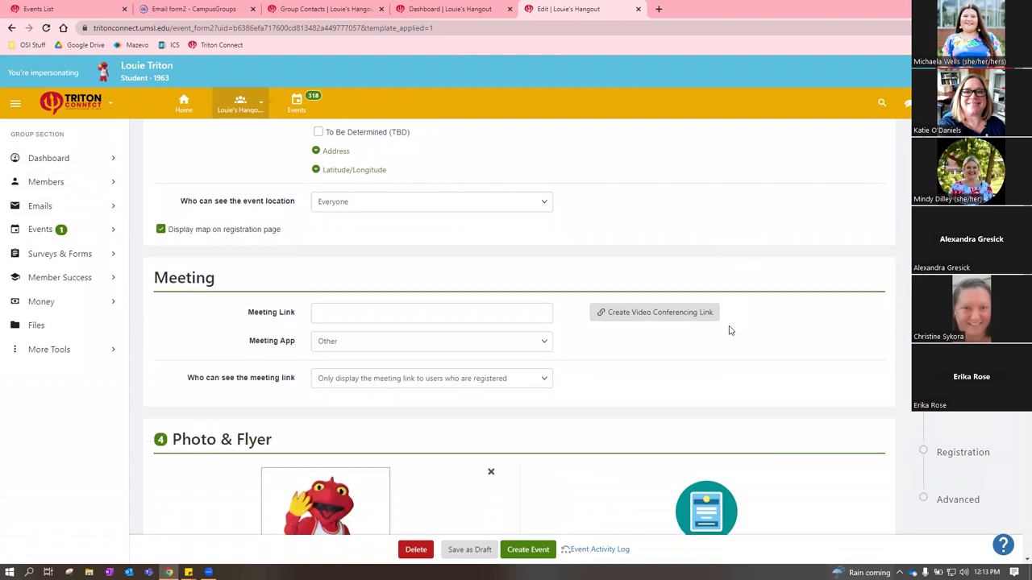
{"action": "scroll", "coordinate": [725, 333], "scroll_direction": "down", "scroll_amount": 3}
{"action": "scroll", "coordinate": [448, 282], "scroll_direction": "down", "scroll_amount": 2}
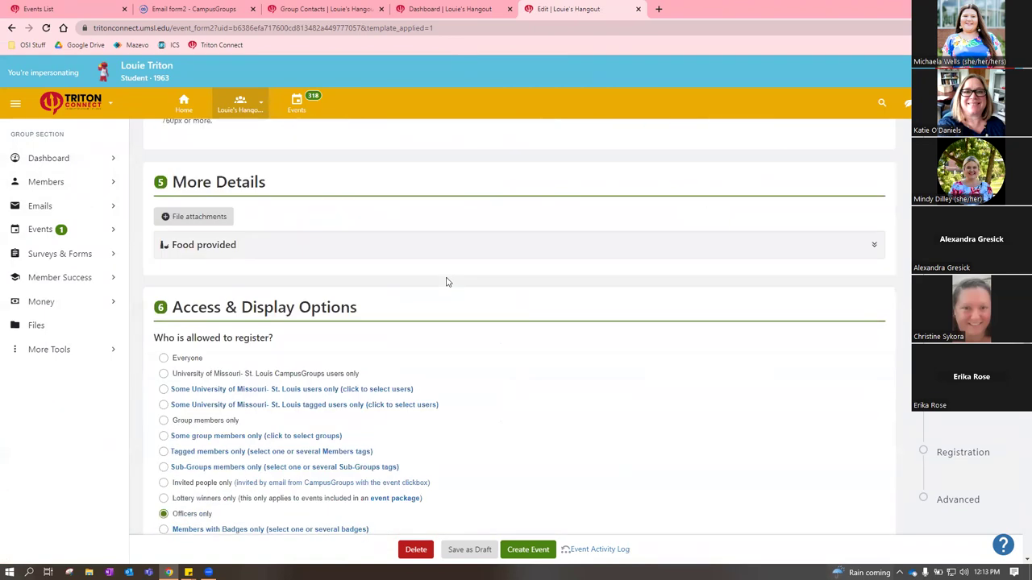
{"action": "scroll", "coordinate": [277, 427], "scroll_direction": "down", "scroll_amount": 4}
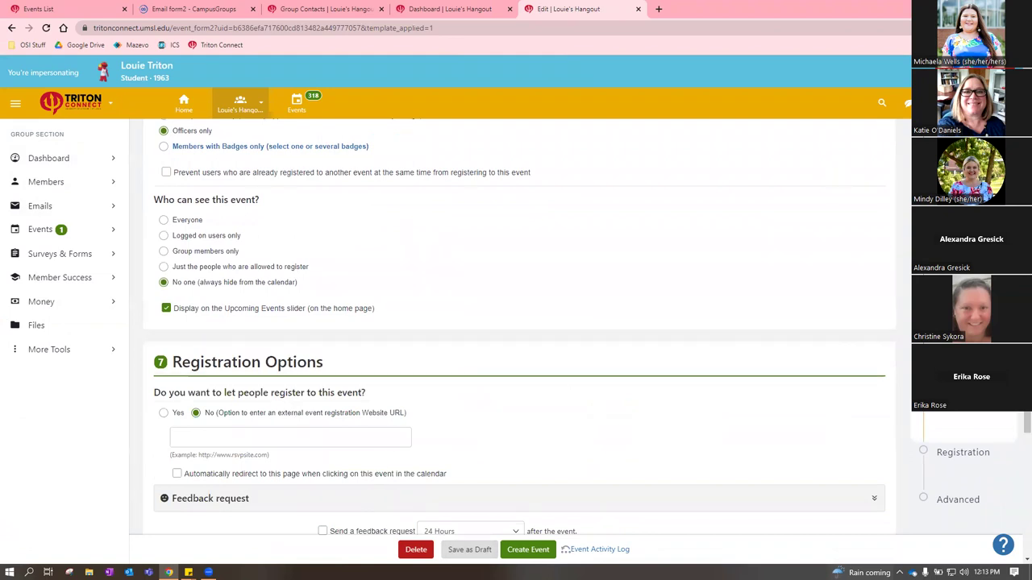
{"action": "scroll", "coordinate": [686, 460], "scroll_direction": "down", "scroll_amount": 10}
Delete the unsaved Louie's Hangout event and confirm the deletion
{"action": "left_click", "coordinate": [330, 452]}
{"action": "left_click", "coordinate": [320, 460]}
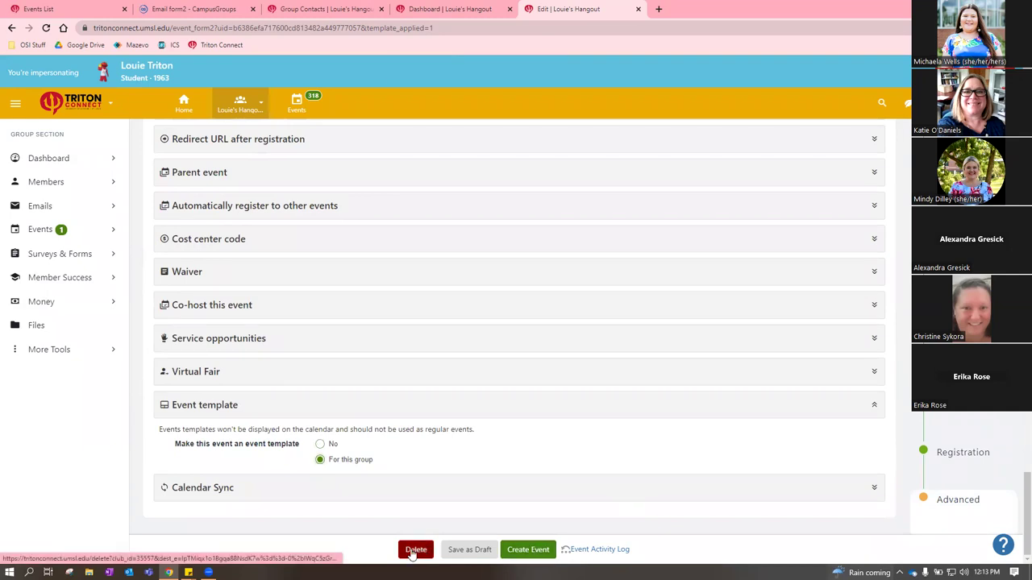
{"action": "left_click", "coordinate": [416, 550]}
{"action": "left_click", "coordinate": [569, 89]}
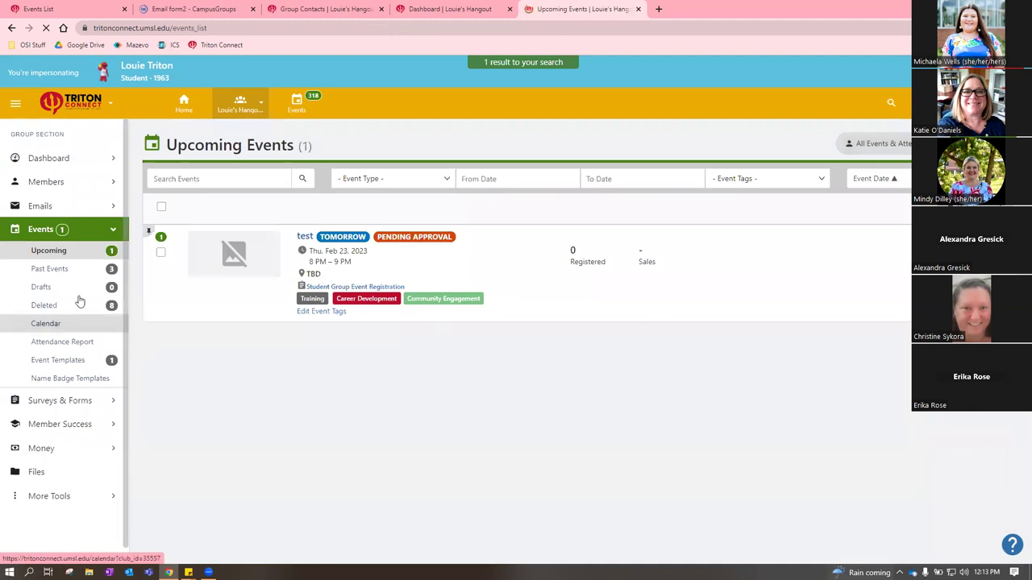
Open Event Templates, then reach the Surveys & Forms page from the Louie's Hangout dashboard
{"action": "left_click", "coordinate": [64, 360]}
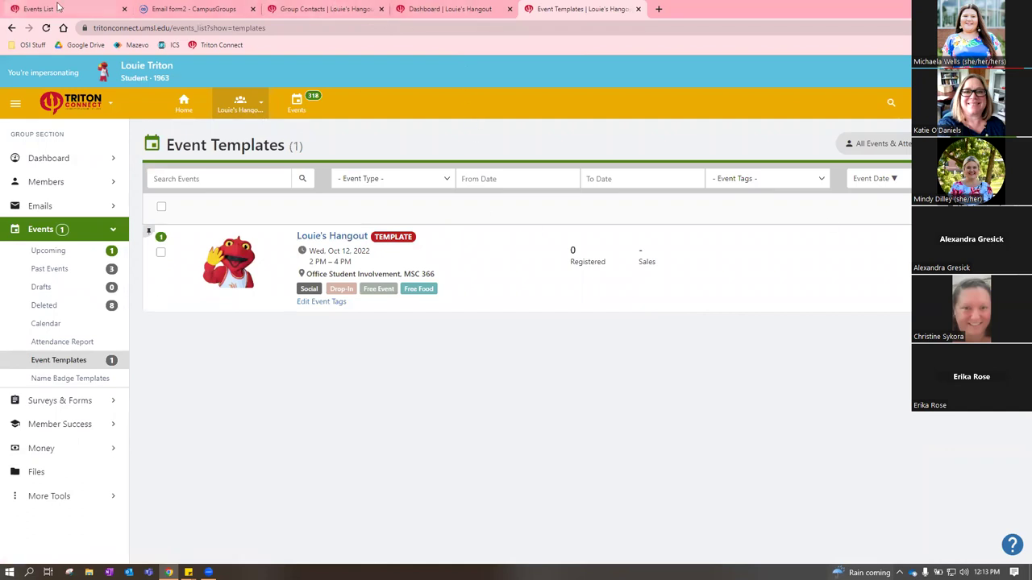
{"action": "left_click", "coordinate": [448, 9]}
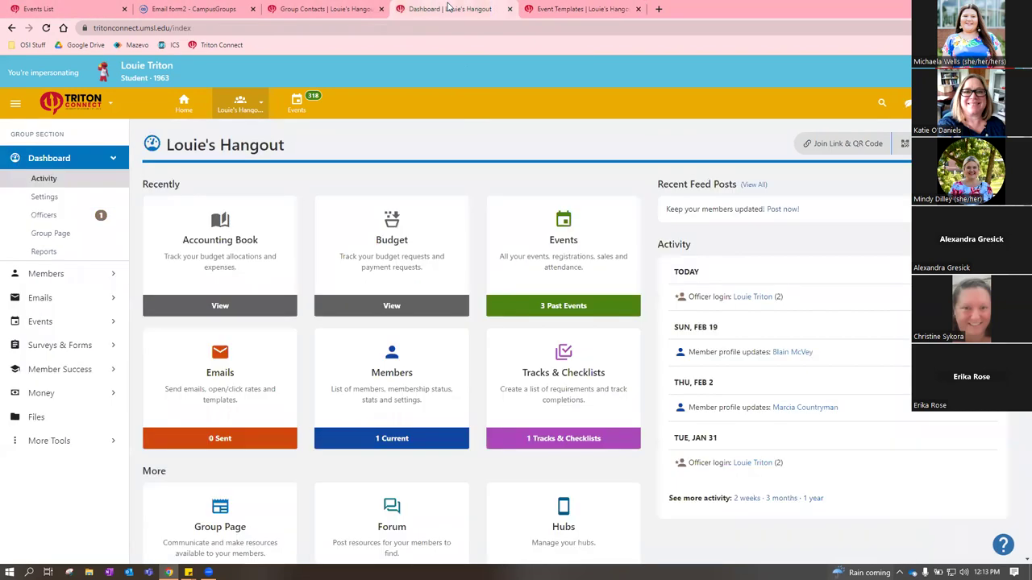
{"action": "scroll", "coordinate": [488, 241], "scroll_direction": "down", "scroll_amount": 1}
{"action": "scroll", "coordinate": [459, 315], "scroll_direction": "up", "scroll_amount": 1}
{"action": "scroll", "coordinate": [462, 306], "scroll_direction": "down", "scroll_amount": 3}
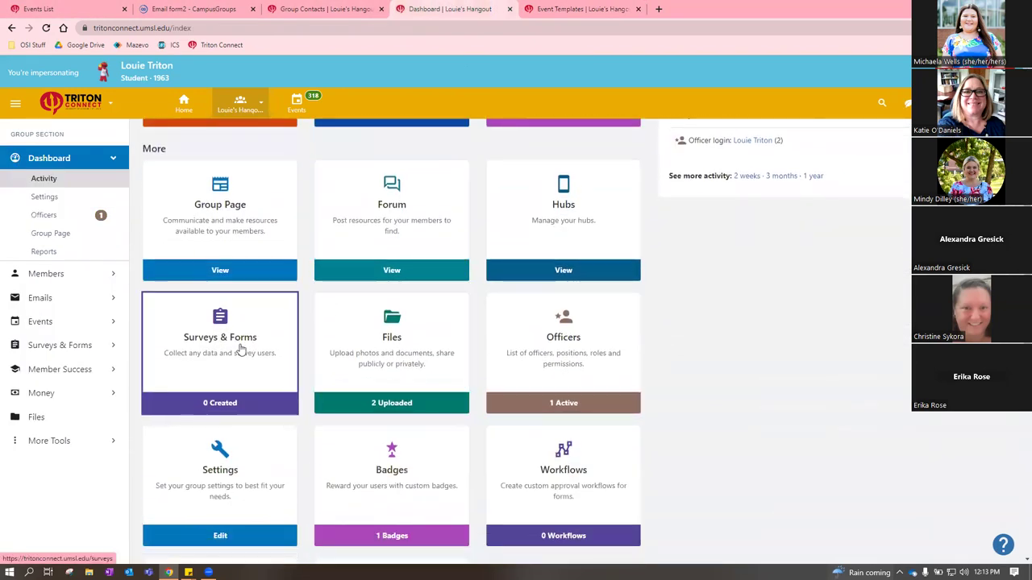
{"action": "left_click", "coordinate": [228, 355]}
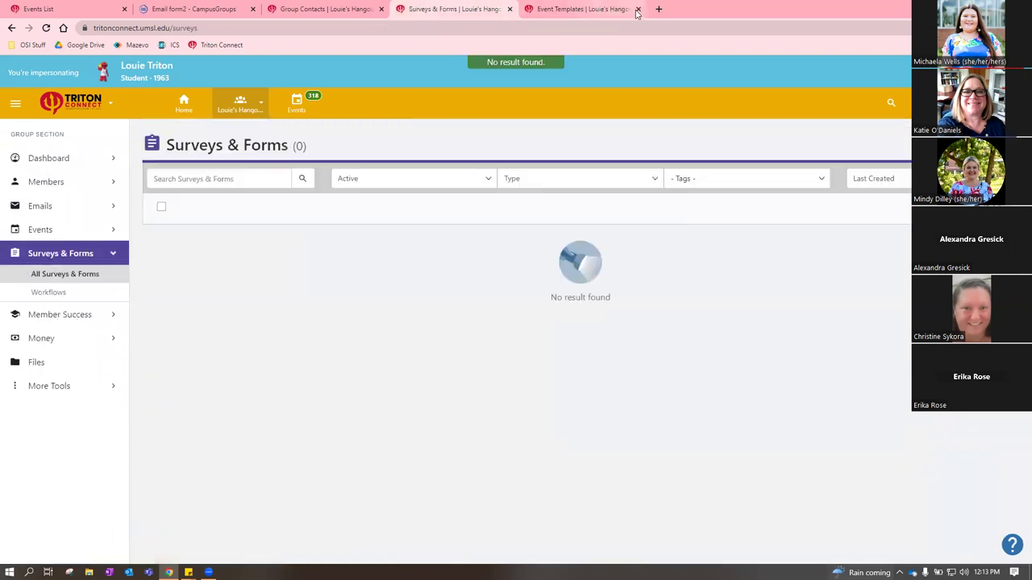
{"action": "left_click_drag", "start_coordinate": [637, 9], "coordinate": [456, 9]}
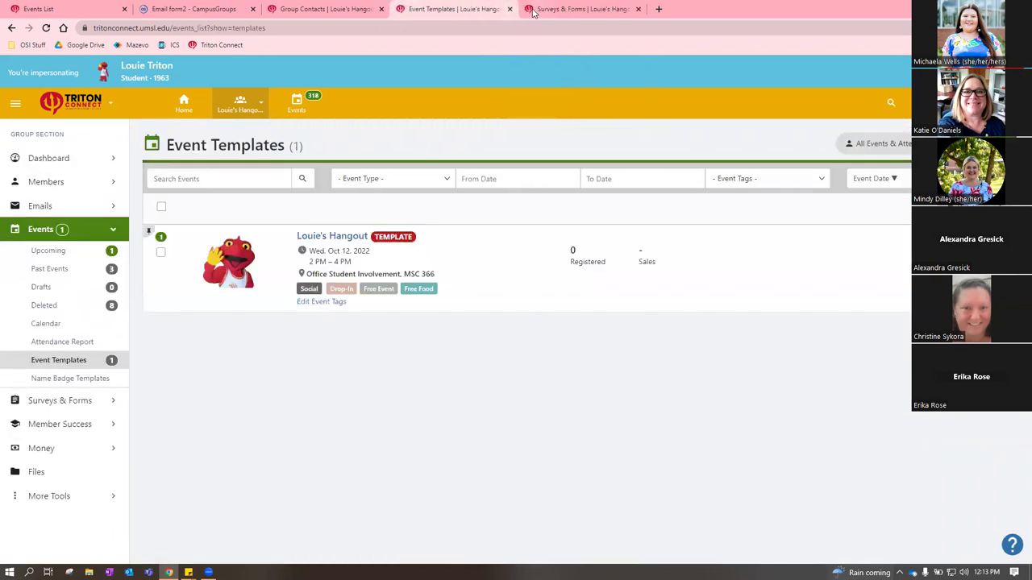
{"action": "left_click", "coordinate": [581, 9]}
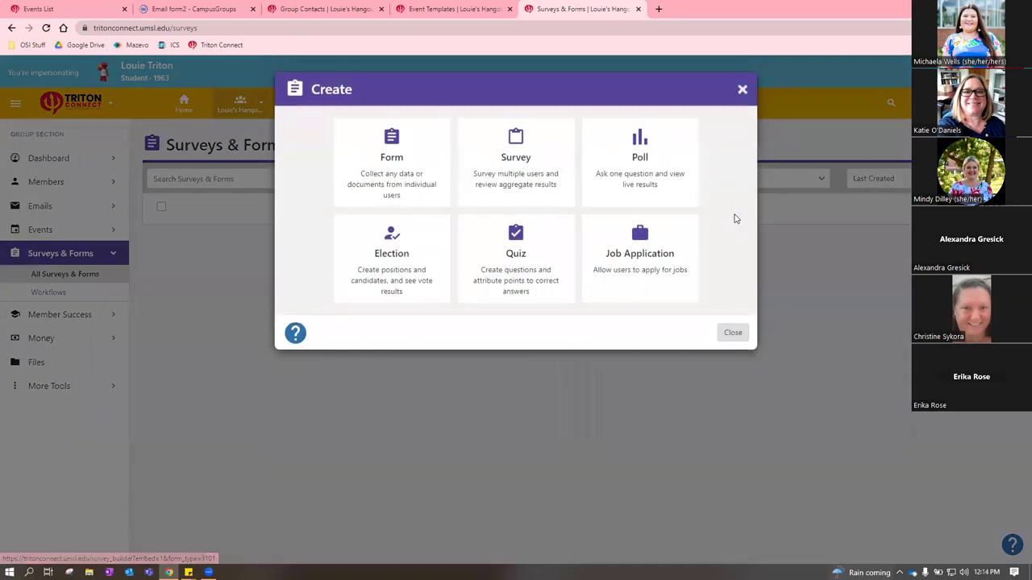
Create the form 'New Form Feb-22-2023', leaving its title and first page title unchanged
{"action": "left_click", "coordinate": [410, 168]}
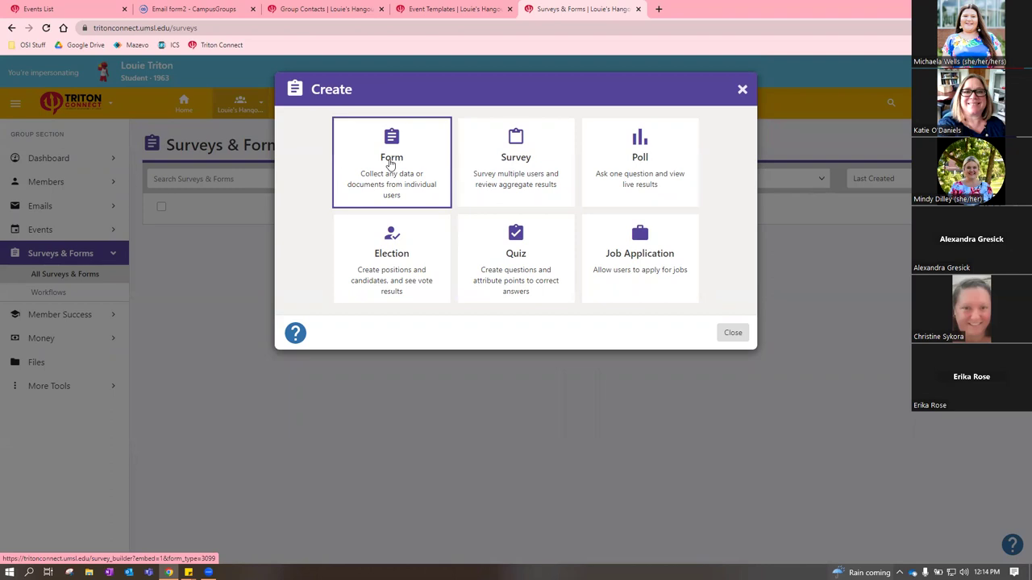
{"action": "left_click", "coordinate": [390, 164]}
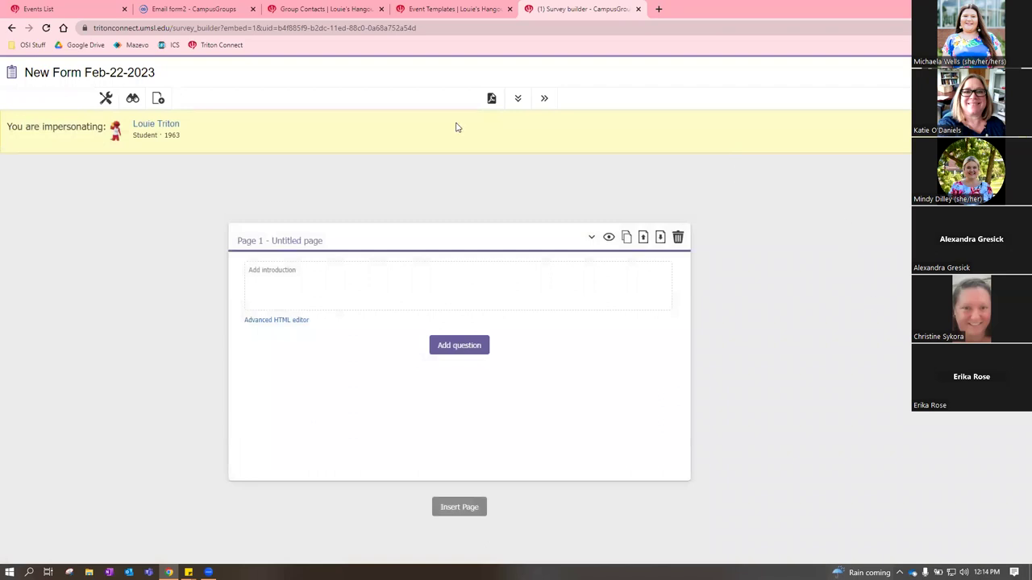
{"action": "left_click", "coordinate": [66, 73]}
{"action": "left_click", "coordinate": [105, 73]}
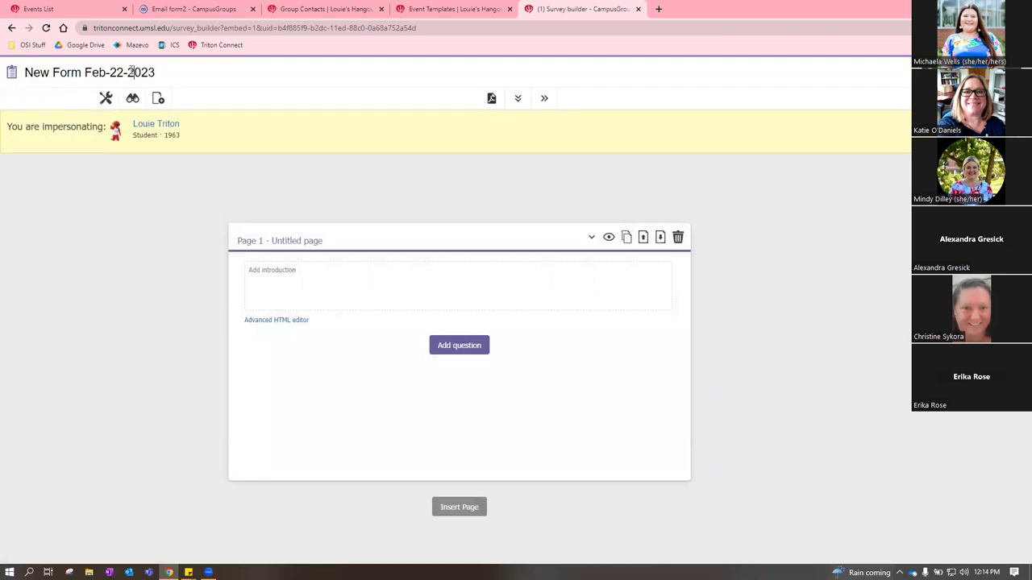
{"action": "left_click", "coordinate": [296, 241]}
{"action": "left_click", "coordinate": [389, 217]}
Add a blank question to the first page and close the form builder
{"action": "left_click", "coordinate": [456, 347]}
{"action": "scroll", "coordinate": [721, 289], "scroll_direction": "down", "scroll_amount": 2}
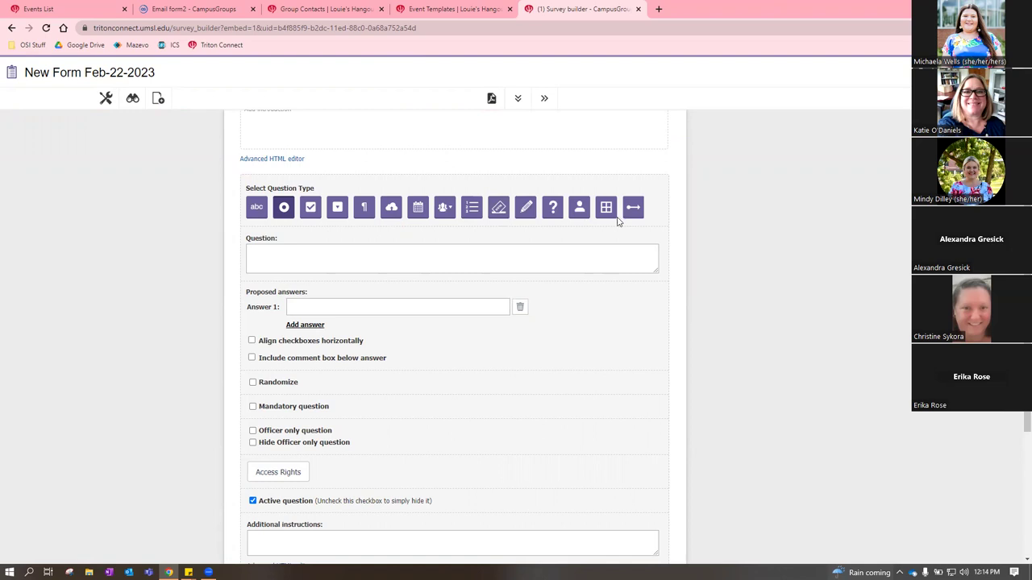
{"action": "scroll", "coordinate": [714, 291], "scroll_direction": "down", "scroll_amount": 3}
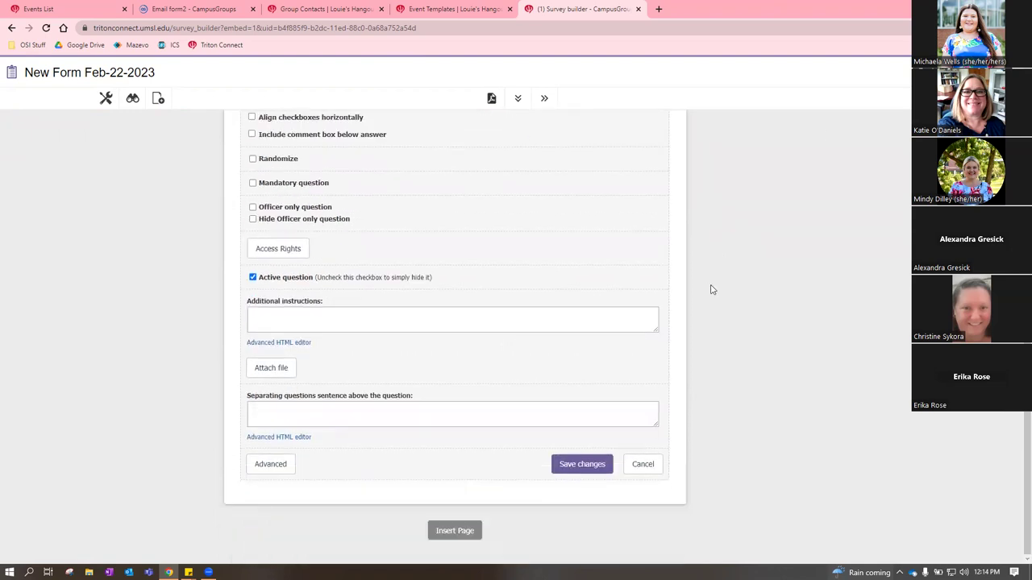
{"action": "scroll", "coordinate": [668, 275], "scroll_direction": "up", "scroll_amount": 2}
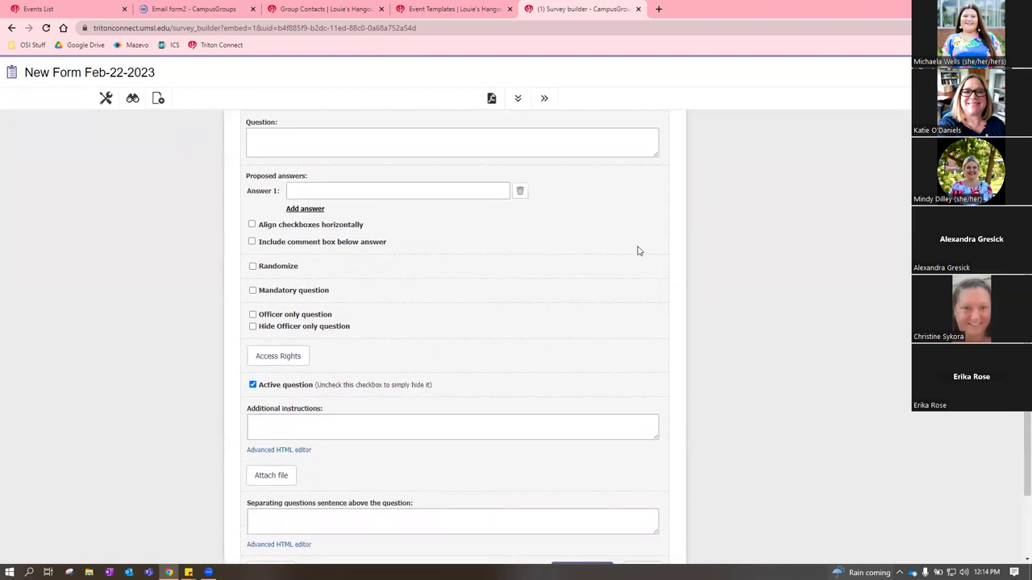
{"action": "scroll", "coordinate": [694, 235], "scroll_direction": "up", "scroll_amount": 2}
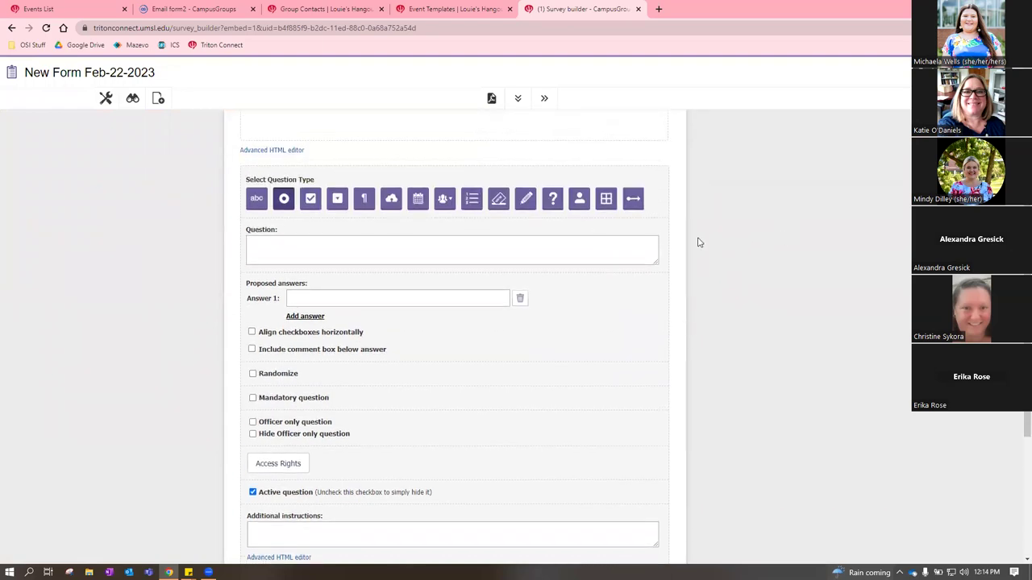
{"action": "scroll", "coordinate": [699, 243], "scroll_direction": "up", "scroll_amount": 3}
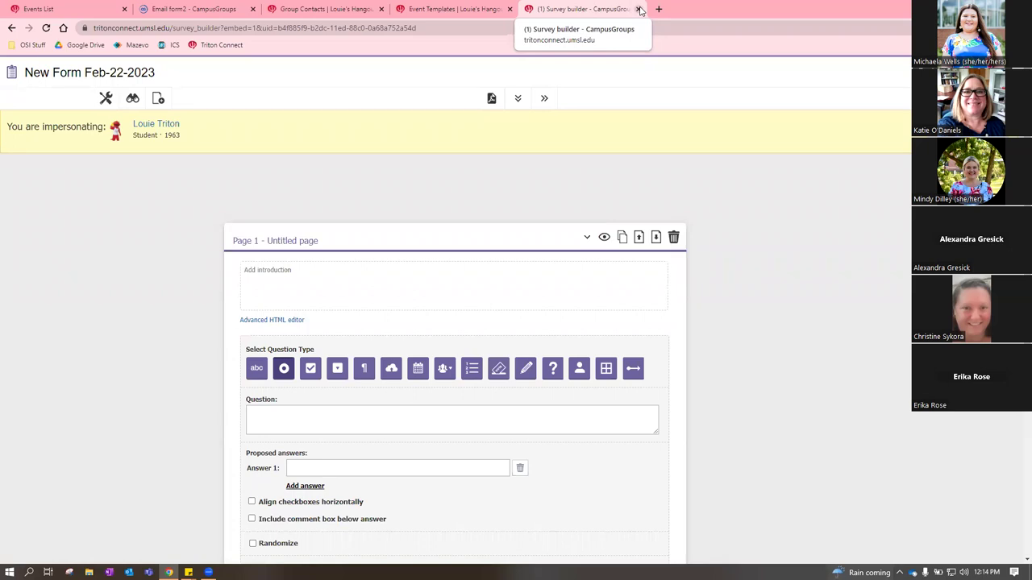
{"action": "left_click", "coordinate": [639, 10]}
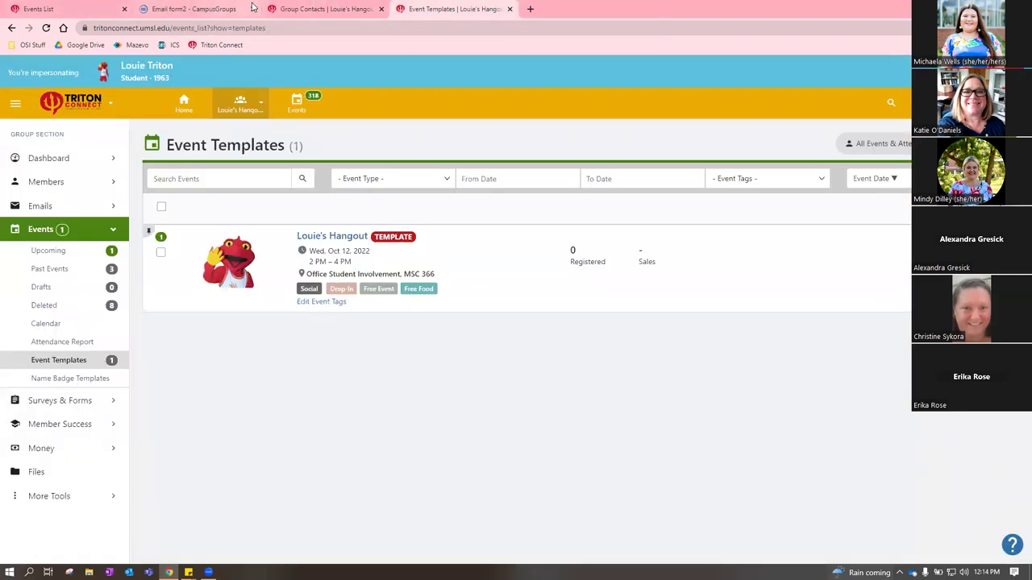
Return home, close the Group Contacts tab, browse upcoming events, then go back to Event Templates
{"action": "left_click", "coordinate": [81, 13]}
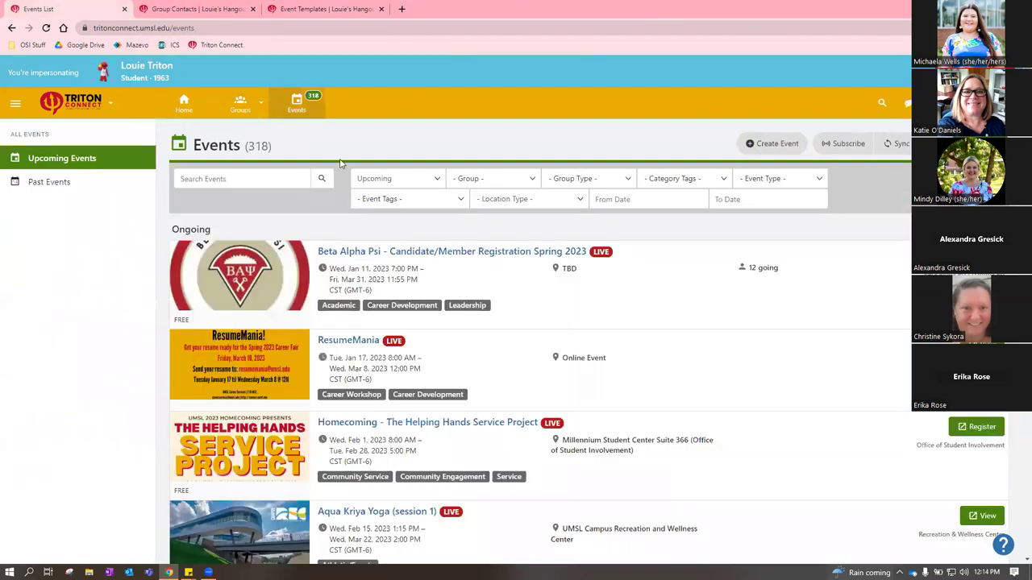
{"action": "left_click", "coordinate": [184, 103]}
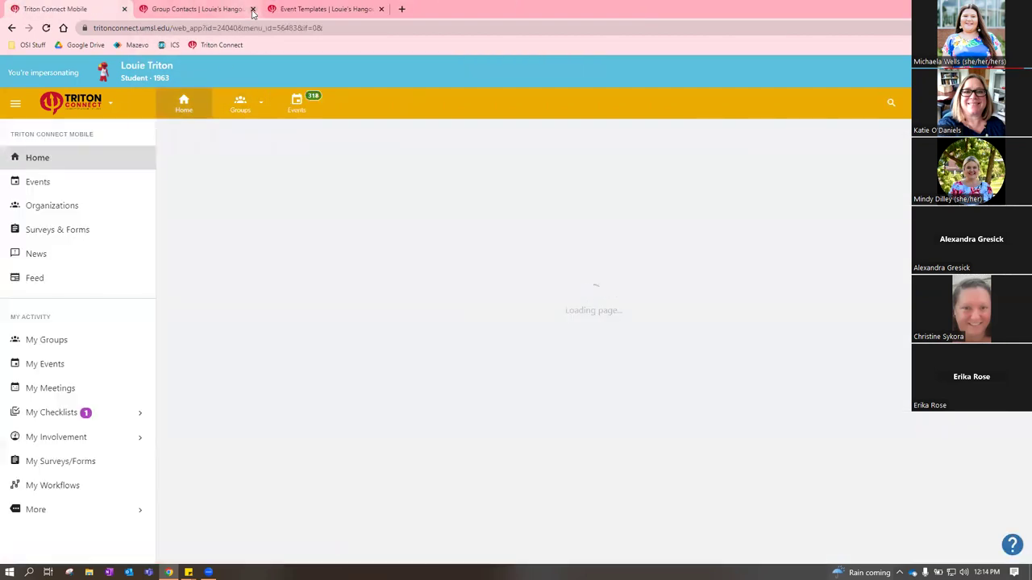
{"action": "left_click", "coordinate": [253, 9]}
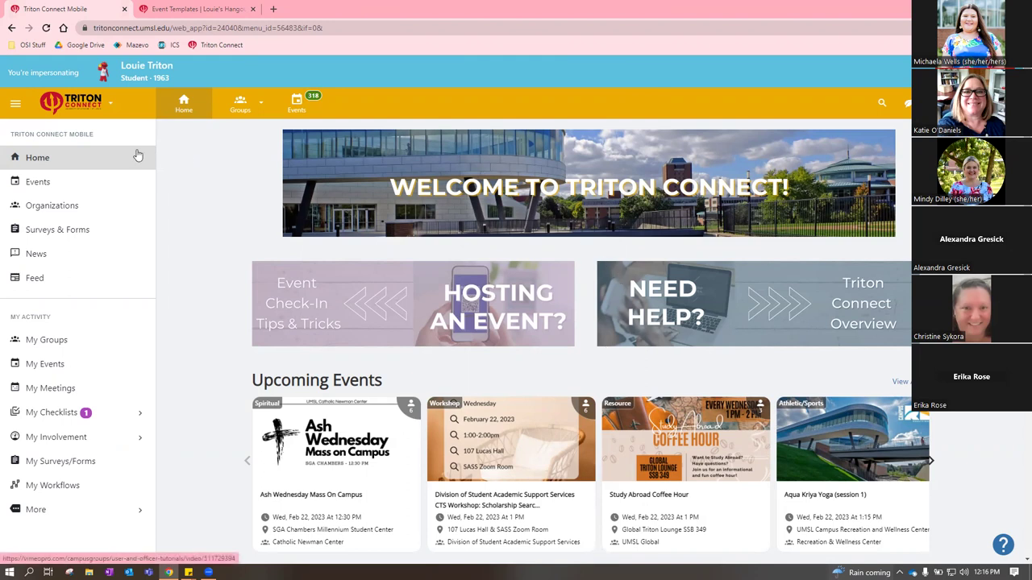
{"action": "scroll", "coordinate": [206, 241], "scroll_direction": "down", "scroll_amount": 3}
{"action": "scroll", "coordinate": [206, 241], "scroll_direction": "up", "scroll_amount": 3}
{"action": "scroll", "coordinate": [206, 241], "scroll_direction": "down", "scroll_amount": 3}
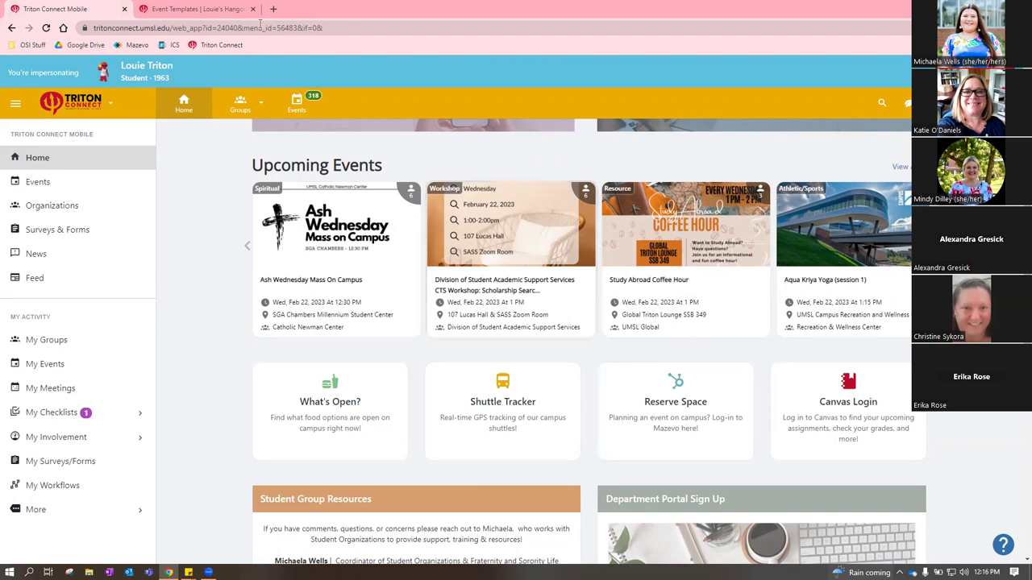
{"action": "key", "text": "ctrl+Tab"}
Create an event from the Louie's Hangout template and edit its RSVP registration option
{"action": "left_click", "coordinate": [899, 144]}
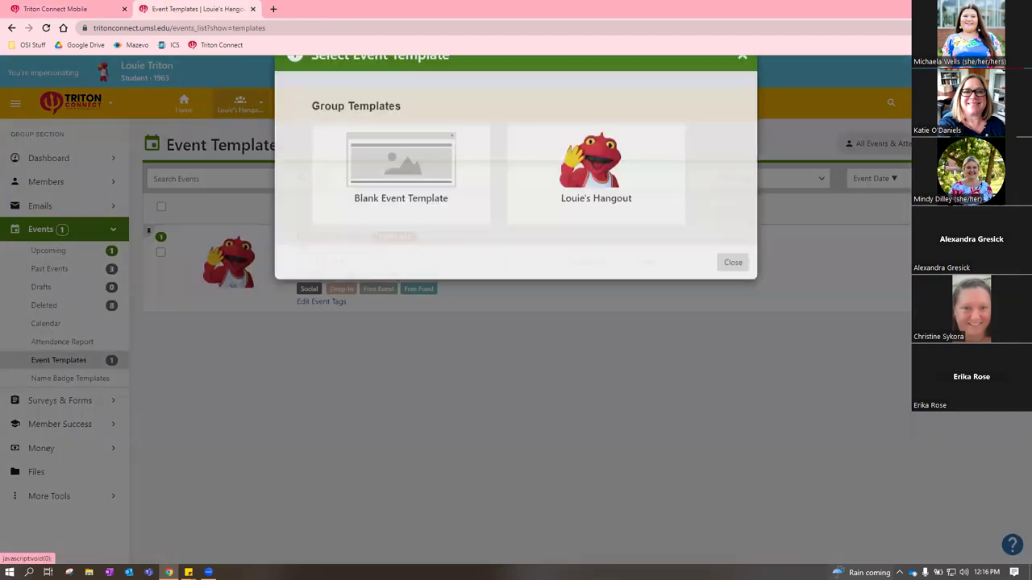
{"action": "left_click", "coordinate": [430, 208]}
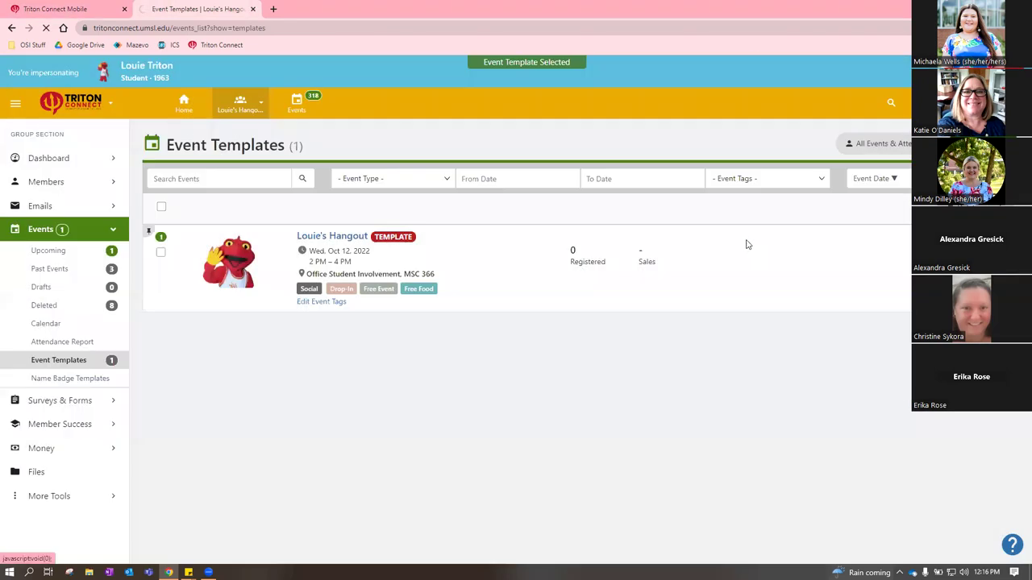
{"action": "scroll", "coordinate": [753, 379], "scroll_direction": "down", "scroll_amount": 15}
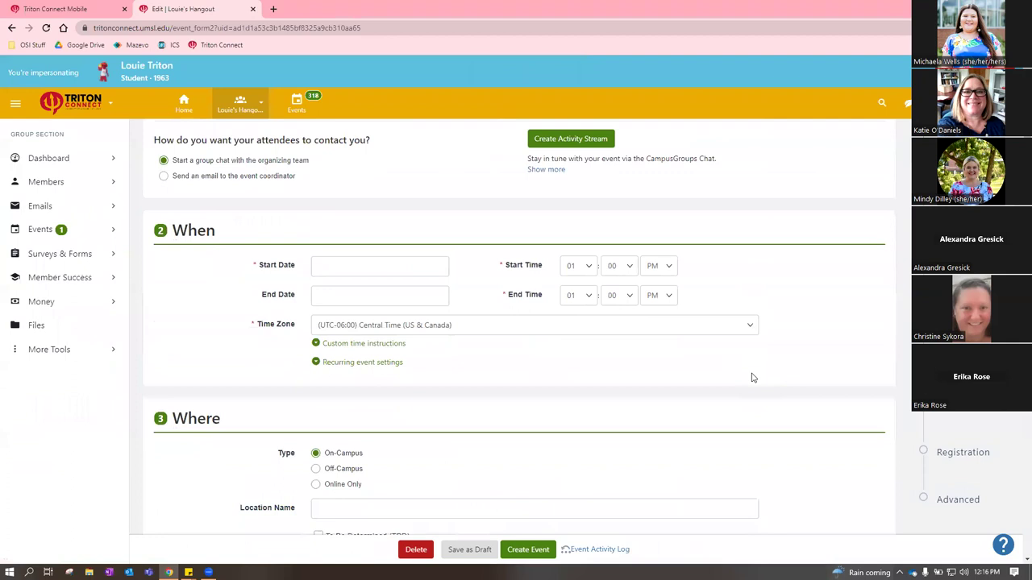
{"action": "scroll", "coordinate": [758, 369], "scroll_direction": "down", "scroll_amount": 8}
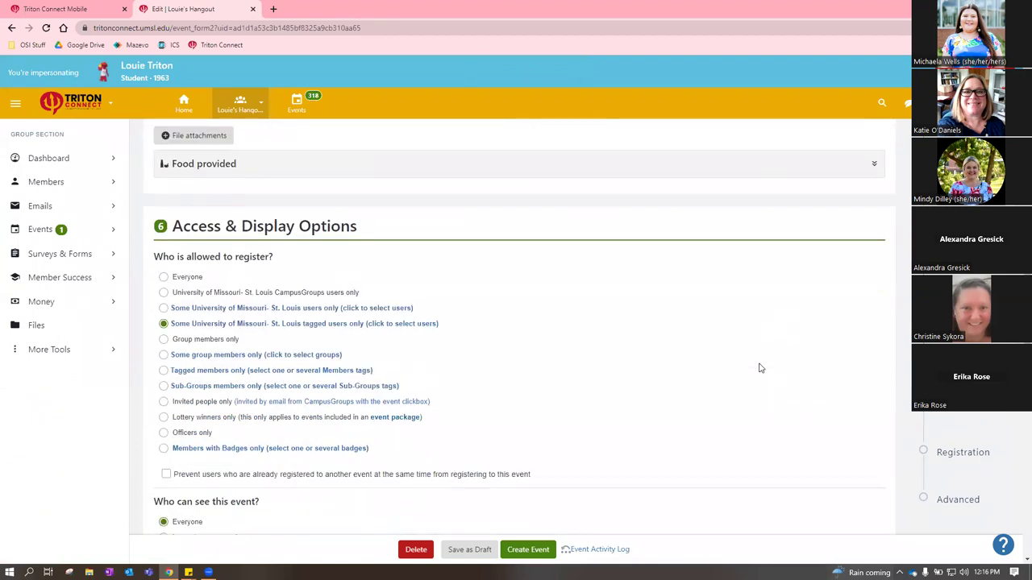
{"action": "scroll", "coordinate": [759, 368], "scroll_direction": "down", "scroll_amount": 2}
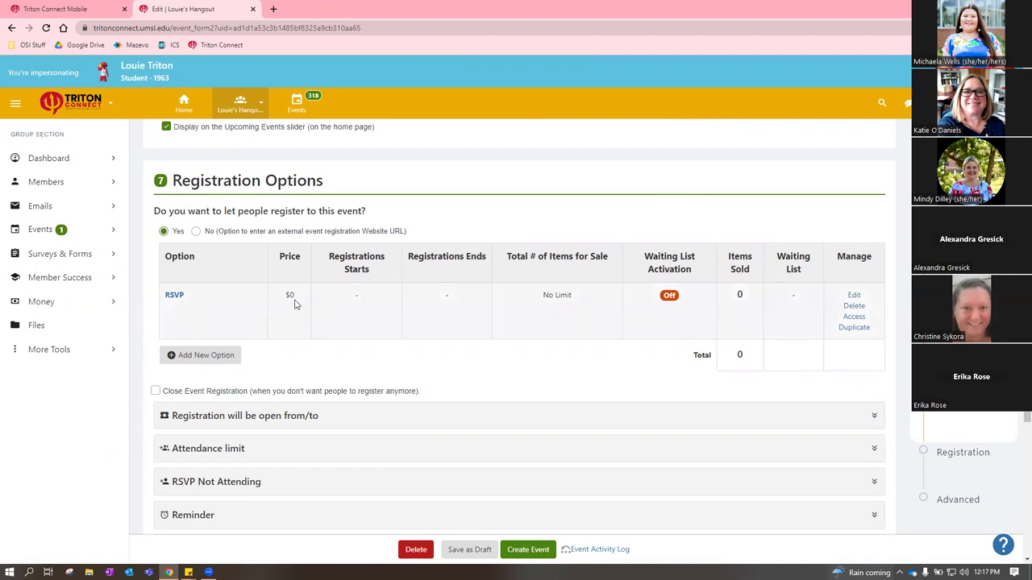
{"action": "left_click", "coordinate": [854, 295]}
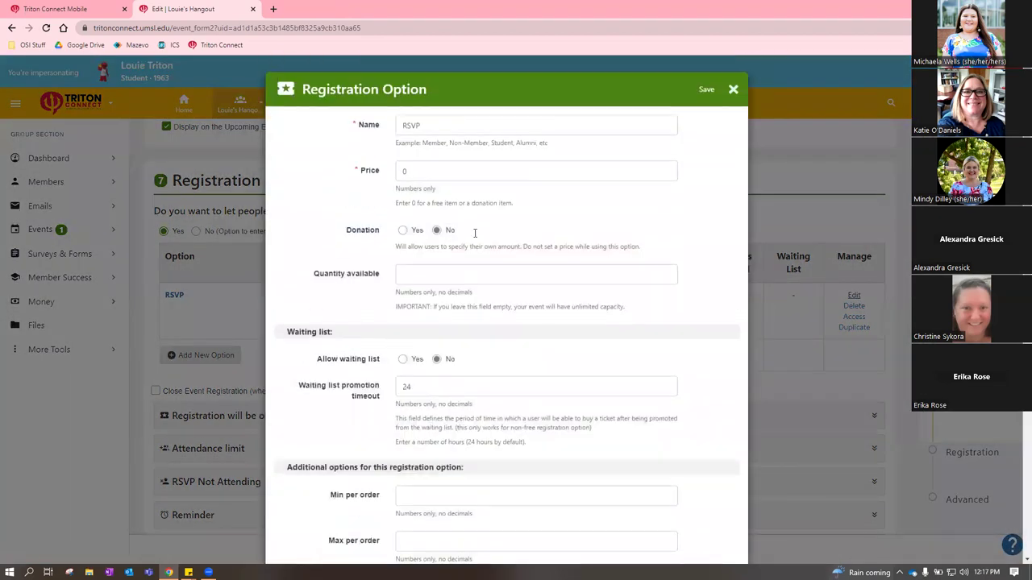
Enter 10 as the RSVP option's price and save the registration option
{"action": "double_click", "coordinate": [448, 165]}
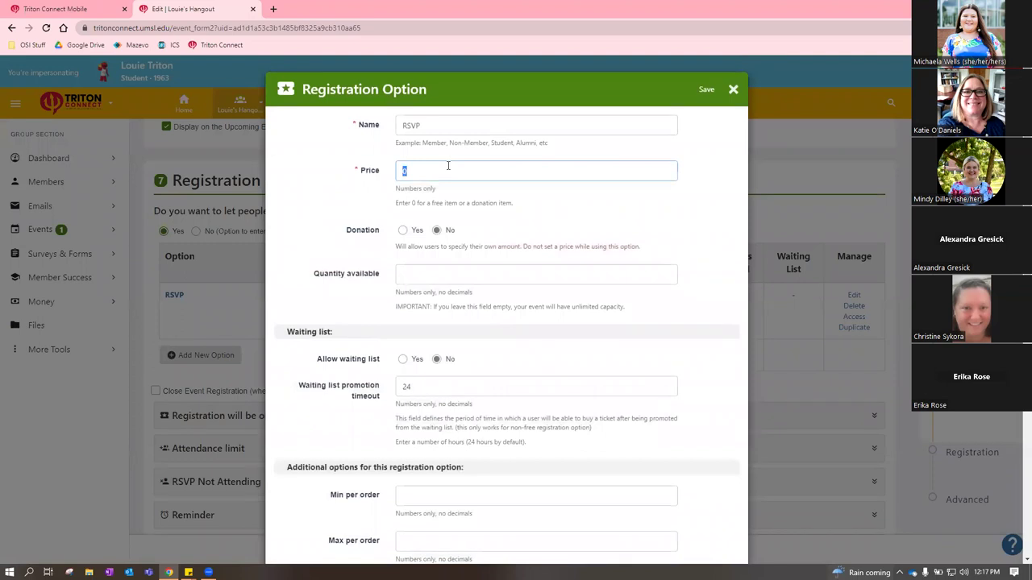
{"action": "type", "text": "10"}
{"action": "left_click", "coordinate": [658, 305]}
{"action": "scroll", "coordinate": [659, 305], "scroll_direction": "down", "scroll_amount": 1}
{"action": "scroll", "coordinate": [659, 305], "scroll_direction": "down", "scroll_amount": 6}
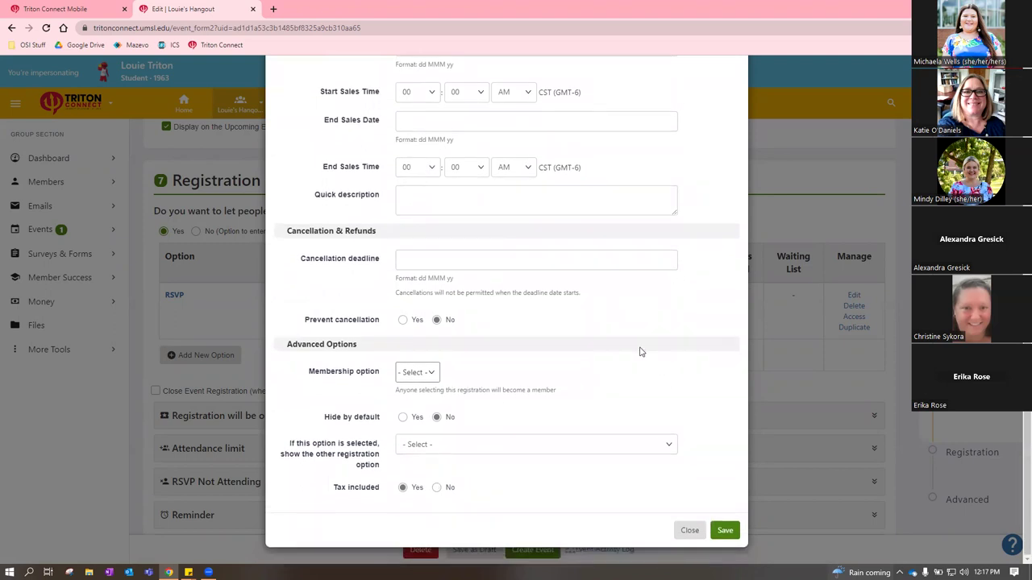
{"action": "scroll", "coordinate": [644, 354], "scroll_direction": "up", "scroll_amount": 4}
{"action": "scroll", "coordinate": [644, 354], "scroll_direction": "up", "scroll_amount": 2}
{"action": "scroll", "coordinate": [648, 294], "scroll_direction": "down", "scroll_amount": 2}
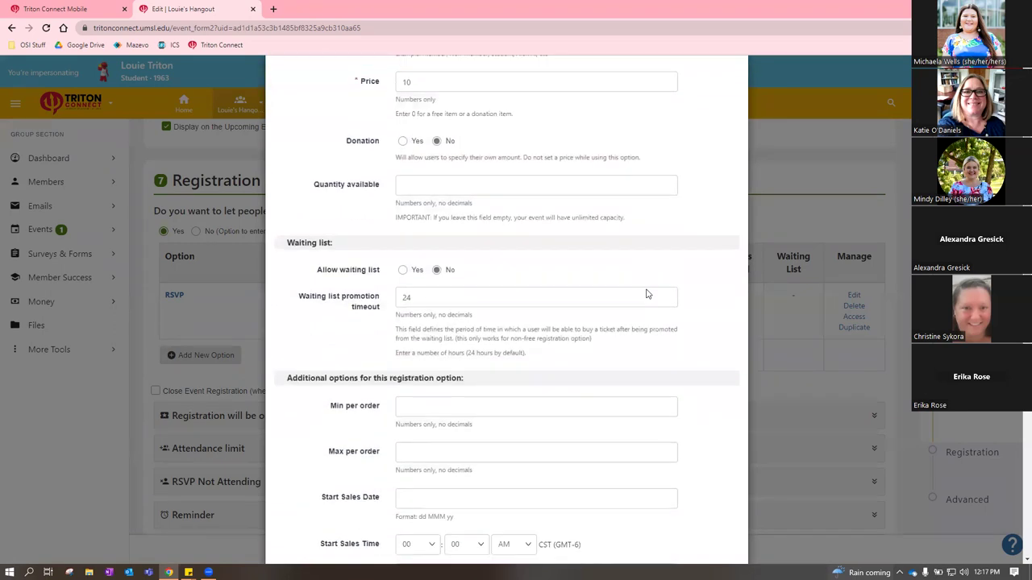
{"action": "scroll", "coordinate": [645, 296], "scroll_direction": "up", "scroll_amount": 2}
{"action": "scroll", "coordinate": [645, 296], "scroll_direction": "down", "scroll_amount": 6}
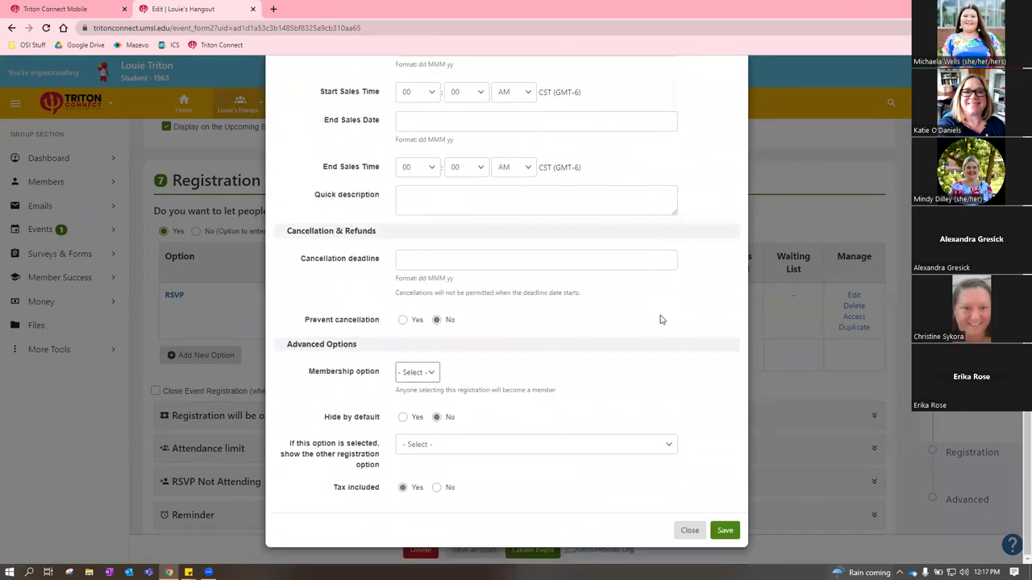
{"action": "left_click", "coordinate": [725, 531]}
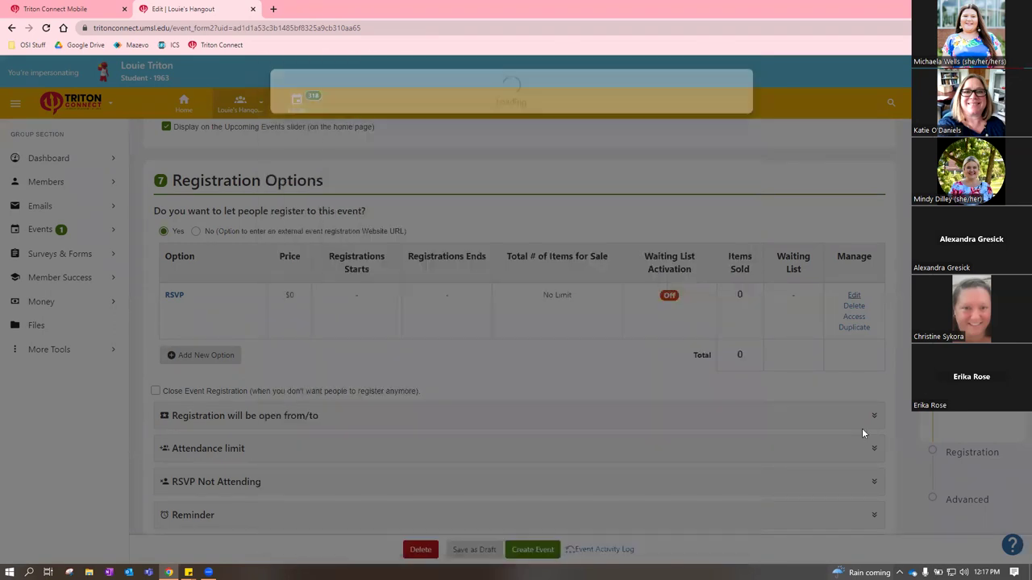
{"action": "scroll", "coordinate": [618, 387], "scroll_direction": "down", "scroll_amount": 5}
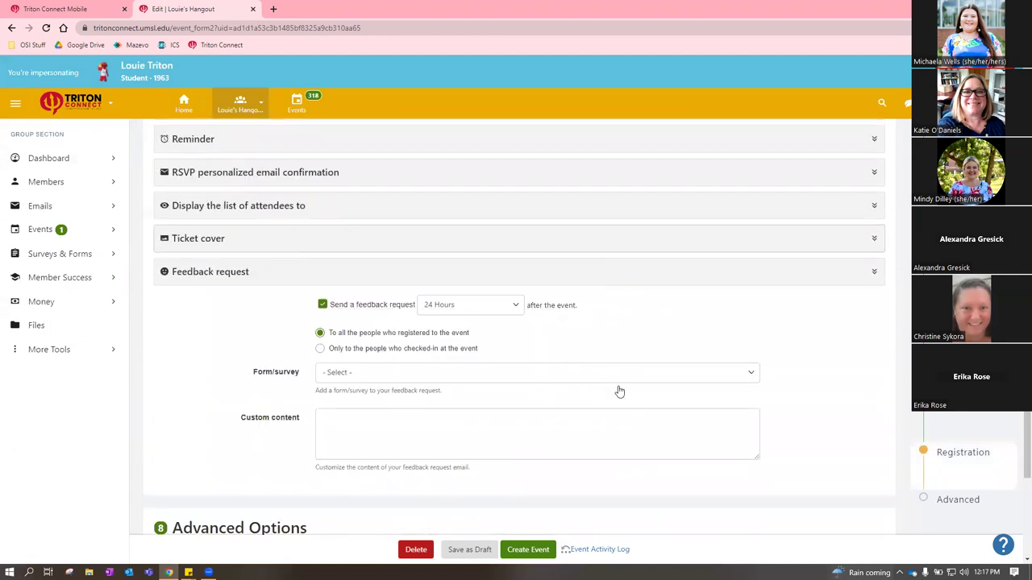
{"action": "scroll", "coordinate": [618, 393], "scroll_direction": "up", "scroll_amount": 2}
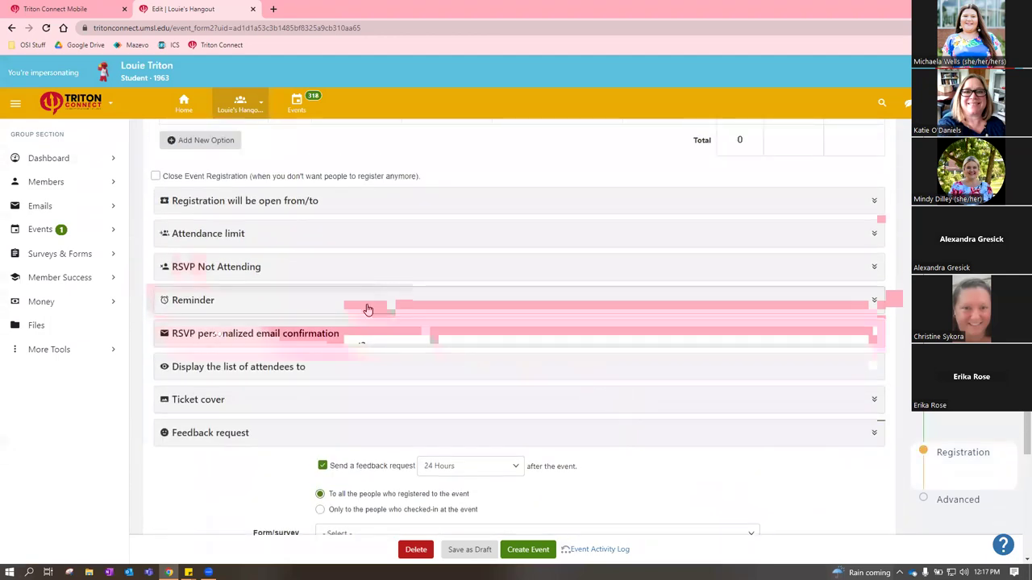
{"action": "scroll", "coordinate": [374, 323], "scroll_direction": "down", "scroll_amount": 7}
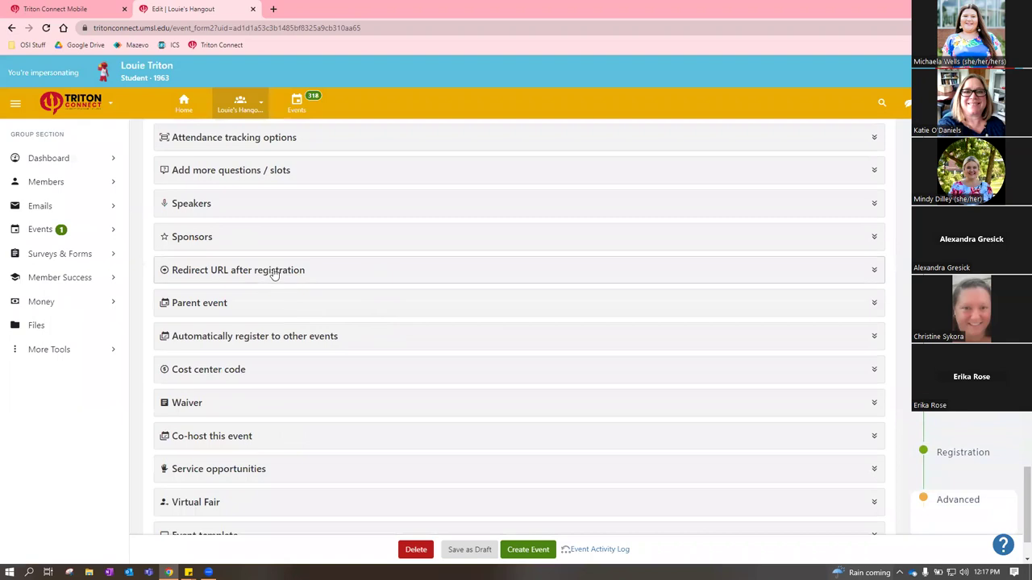
{"action": "left_click", "coordinate": [273, 272]}
{"action": "left_click", "coordinate": [453, 319]}
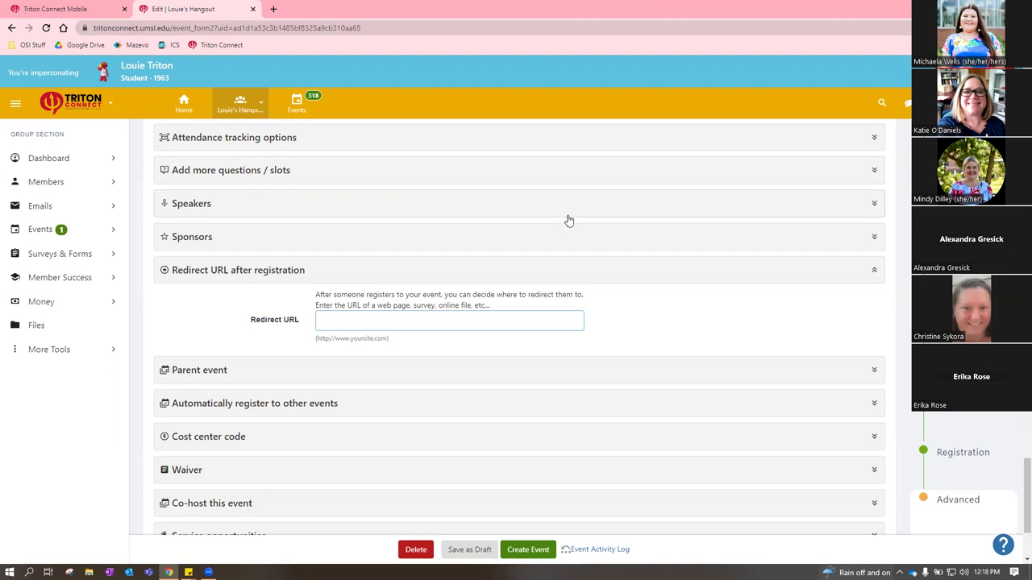
{"action": "left_click", "coordinate": [637, 279]}
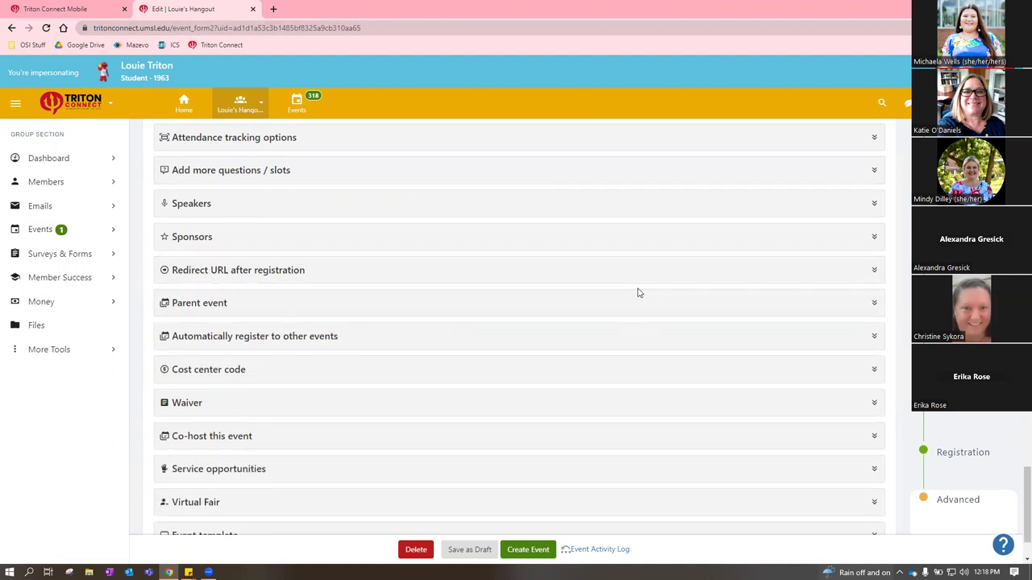
{"action": "scroll", "coordinate": [637, 293], "scroll_direction": "up", "scroll_amount": 10}
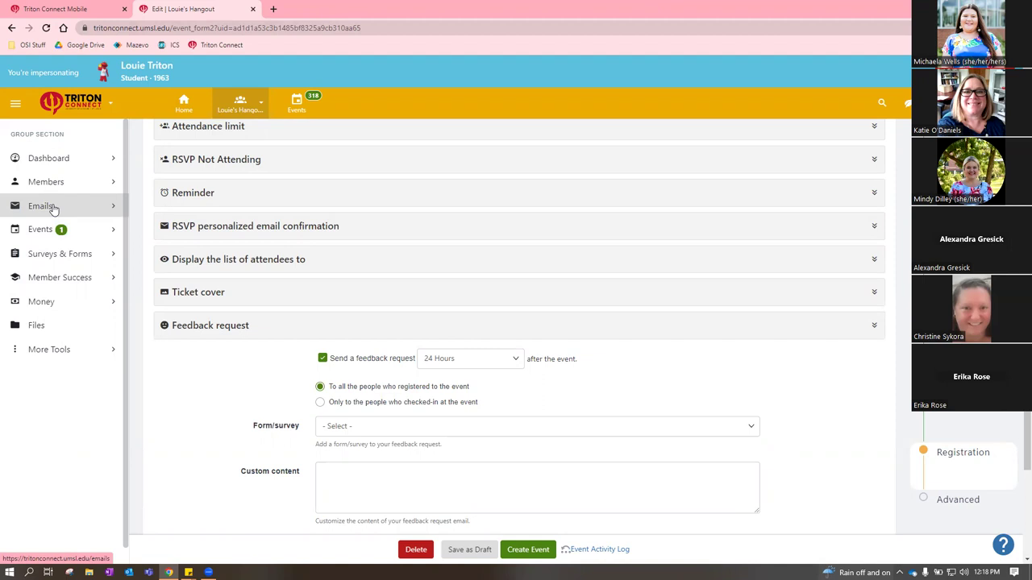
Start an Email Composer message addressed to the group's Student (1) members
{"action": "left_click", "coordinate": [53, 208]}
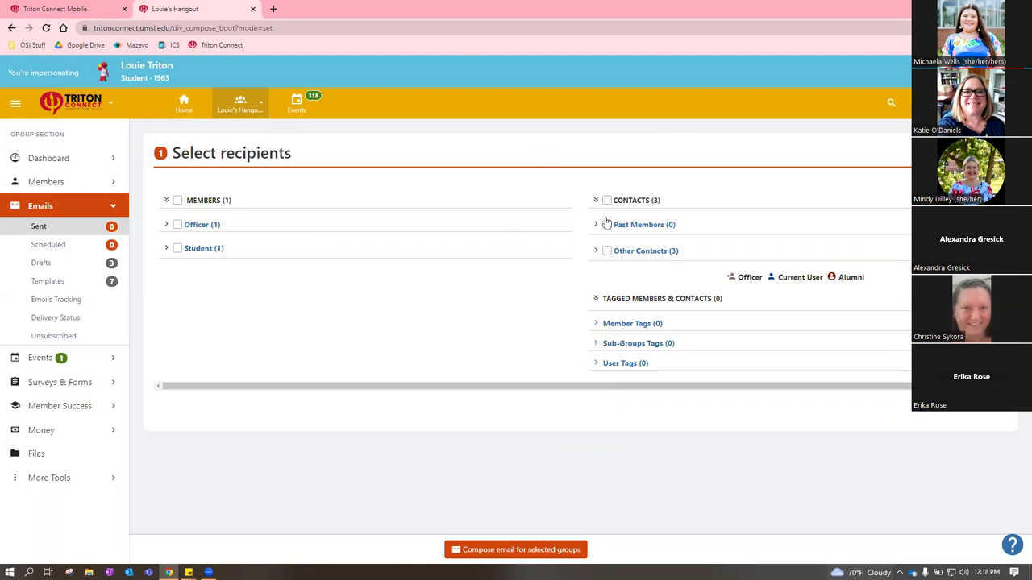
{"action": "left_click", "coordinate": [178, 249]}
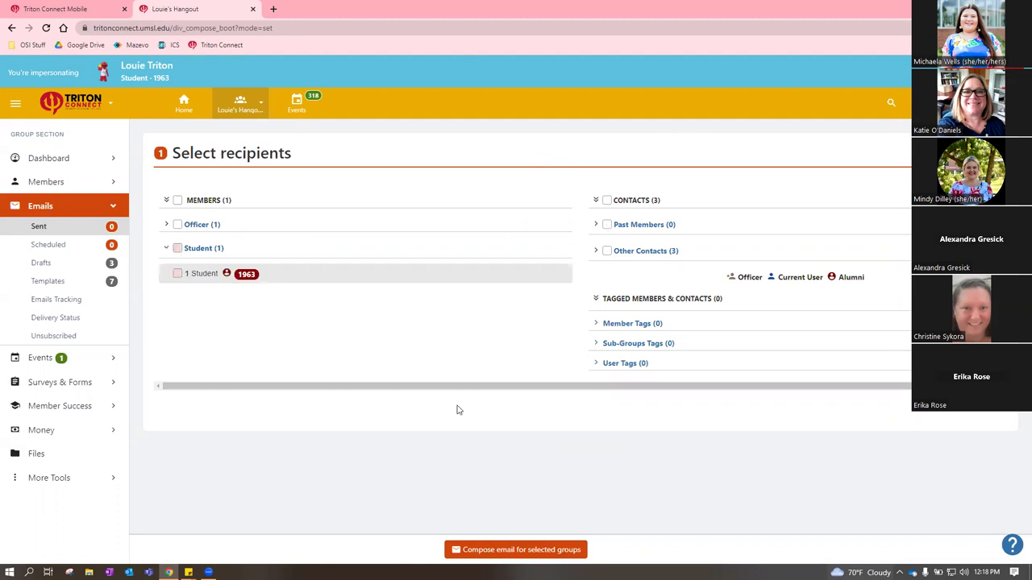
{"action": "left_click", "coordinate": [501, 548]}
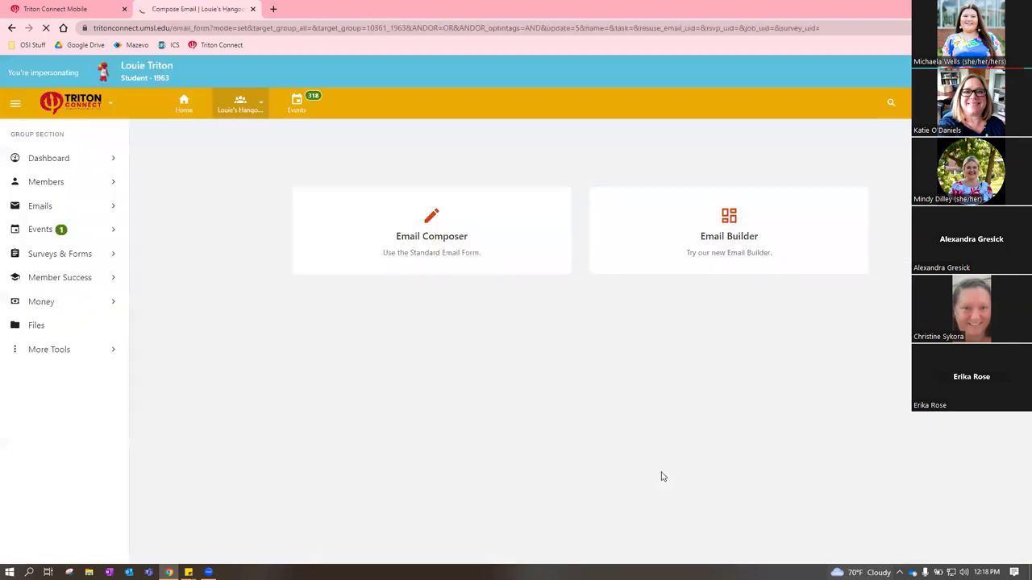
{"action": "left_click", "coordinate": [484, 223]}
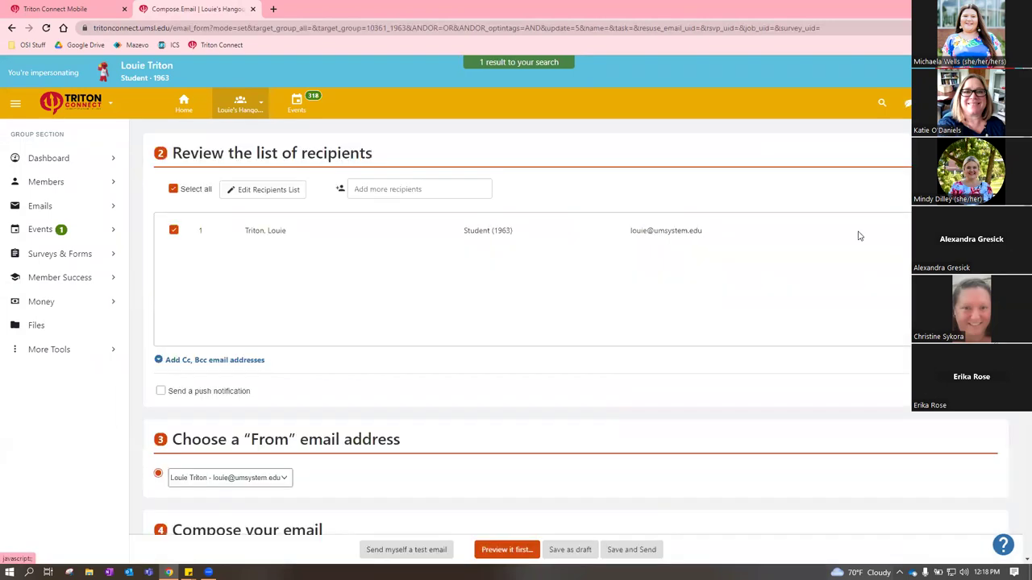
{"action": "left_click", "coordinate": [401, 183]}
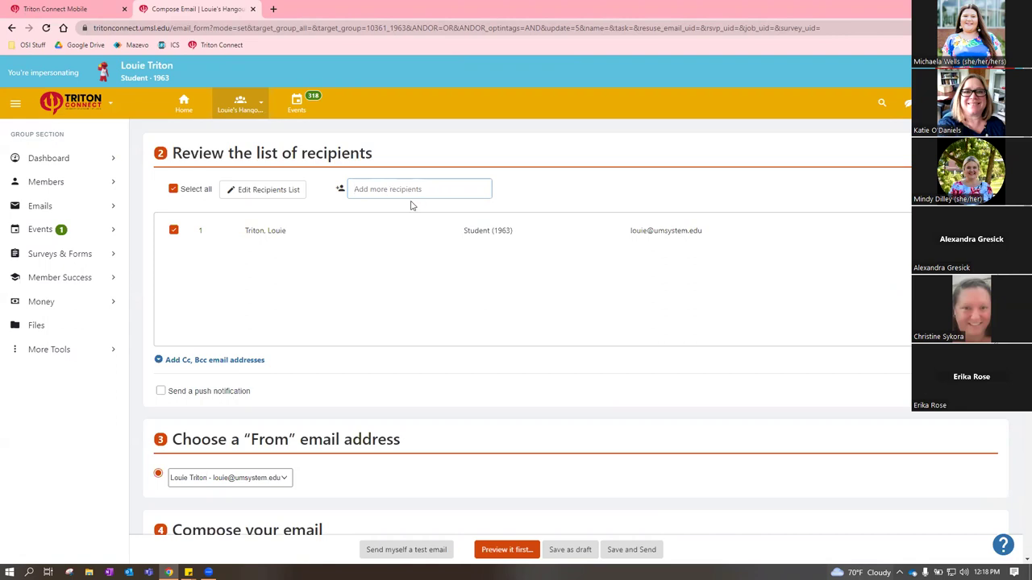
Leave the email draft and return to the Triton Connect home page
{"action": "scroll", "coordinate": [412, 205], "scroll_direction": "down", "scroll_amount": 2}
{"action": "scroll", "coordinate": [415, 202], "scroll_direction": "up", "scroll_amount": 2}
{"action": "scroll", "coordinate": [460, 205], "scroll_direction": "down", "scroll_amount": 3}
{"action": "scroll", "coordinate": [465, 205], "scroll_direction": "up", "scroll_amount": 3}
{"action": "left_click", "coordinate": [186, 105]}
{"action": "left_click", "coordinate": [184, 8]}
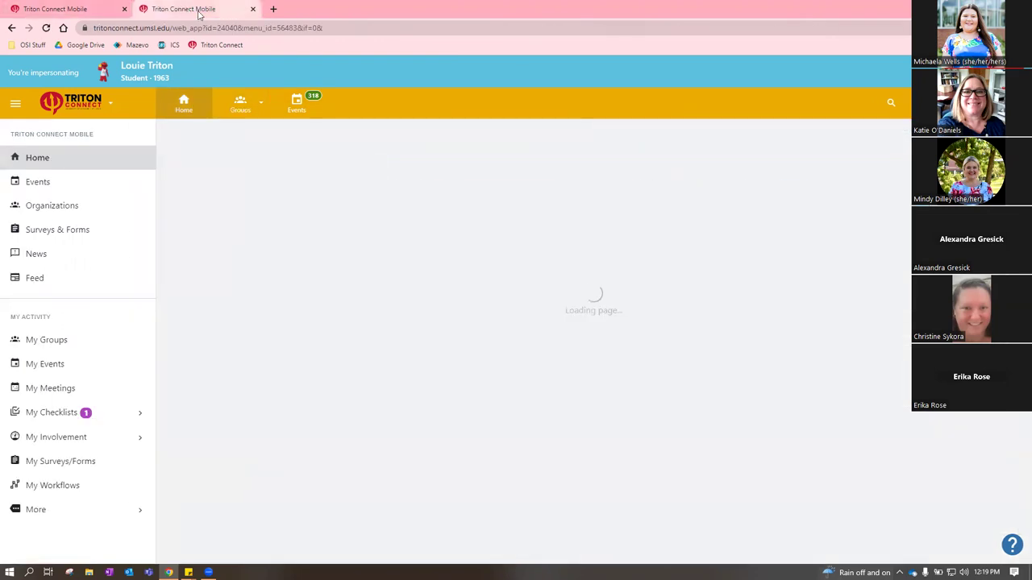